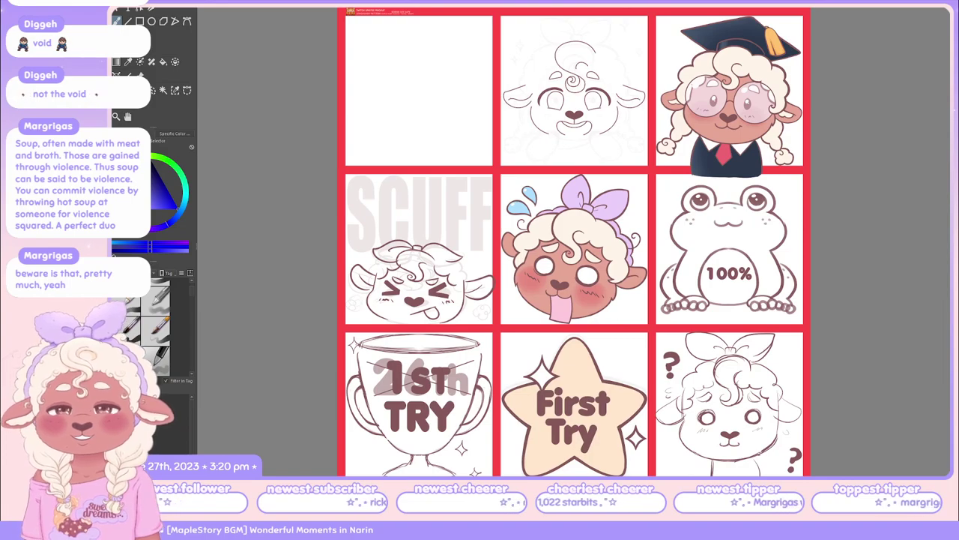
Look over the emote sheet's grid, including the SCUFF sheep, tongue-out sheep, 100% frog, trophy and First Try star
{"action": "scroll", "coordinate": [574, 240], "scroll_direction": "up", "scroll_amount": 2}
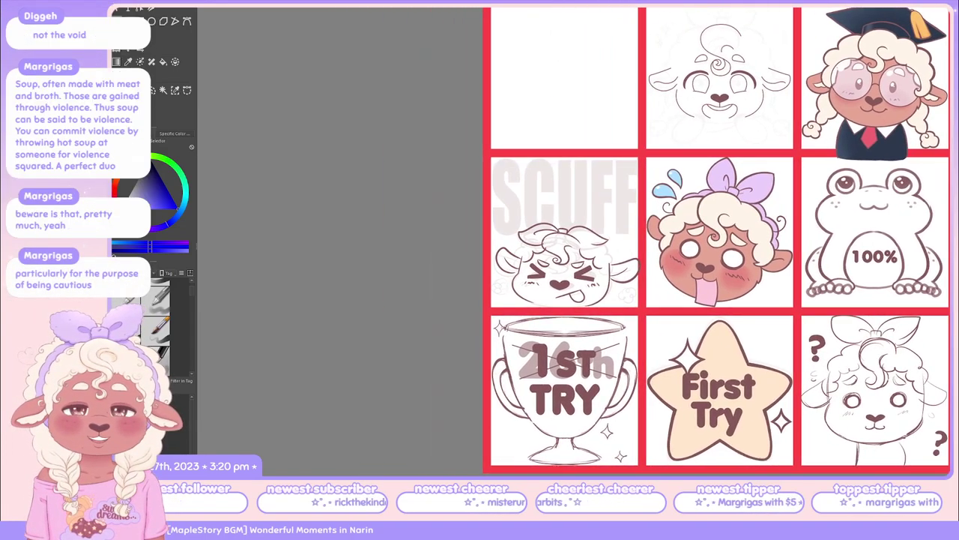
{"action": "scroll", "coordinate": [705, 240], "scroll_direction": "up", "scroll_amount": 1}
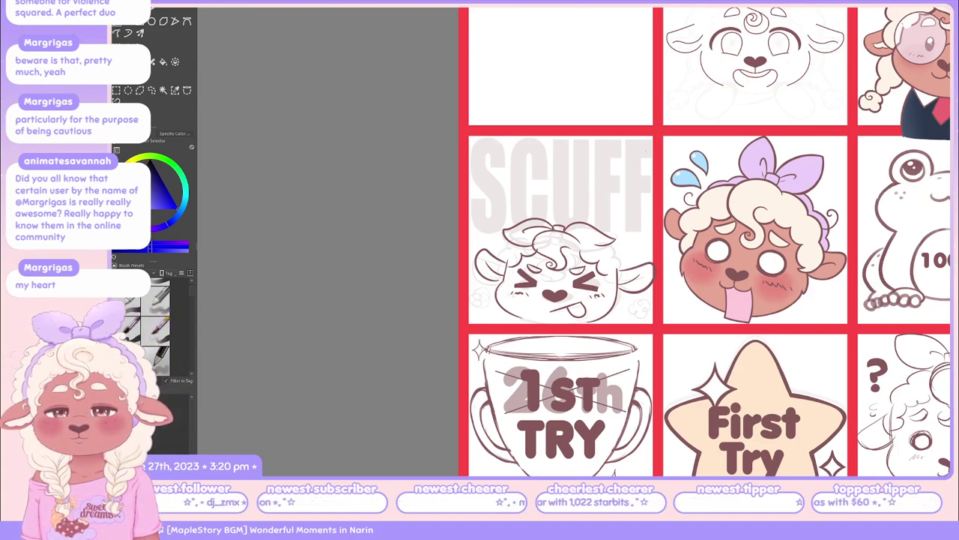
{"action": "scroll", "coordinate": [629, 240], "scroll_direction": "right", "scroll_amount": 5}
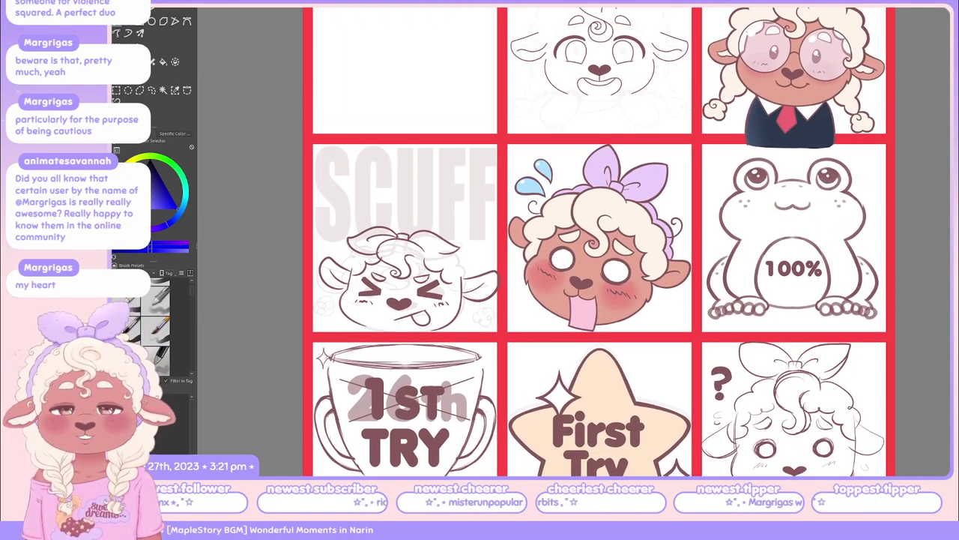
{"action": "scroll", "coordinate": [706, 161], "scroll_direction": "down", "scroll_amount": 2}
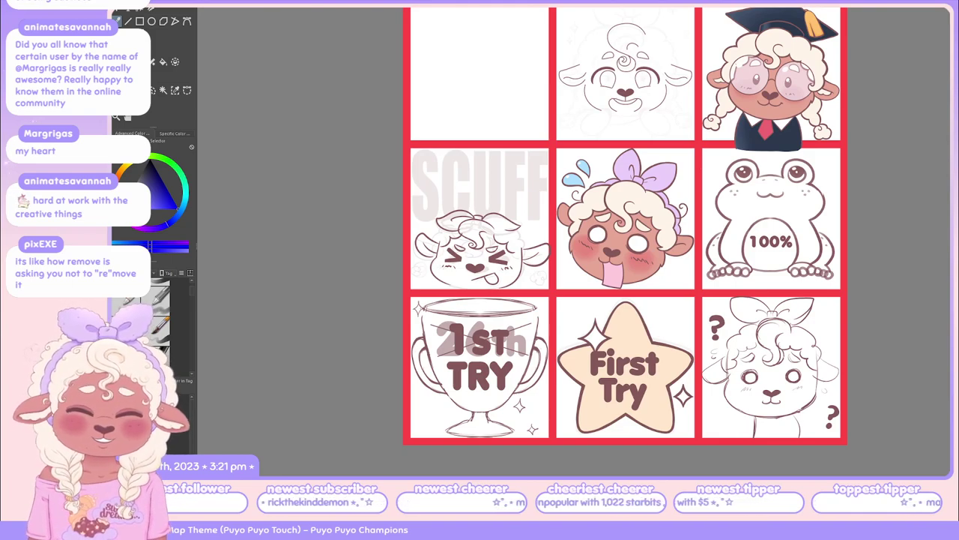
{"action": "scroll", "coordinate": [670, 264], "scroll_direction": "up", "scroll_amount": 3}
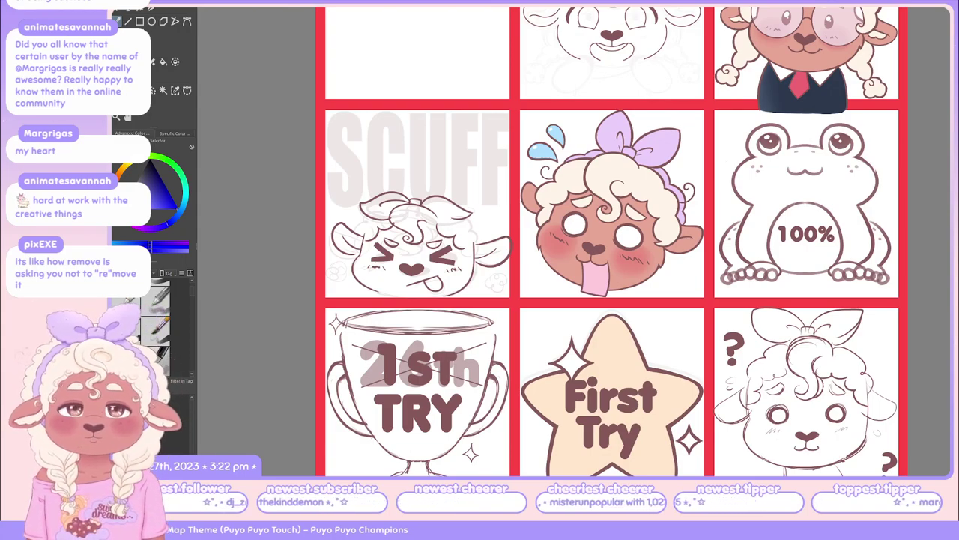
{"action": "scroll", "coordinate": [584, 239], "scroll_direction": "up", "scroll_amount": 2}
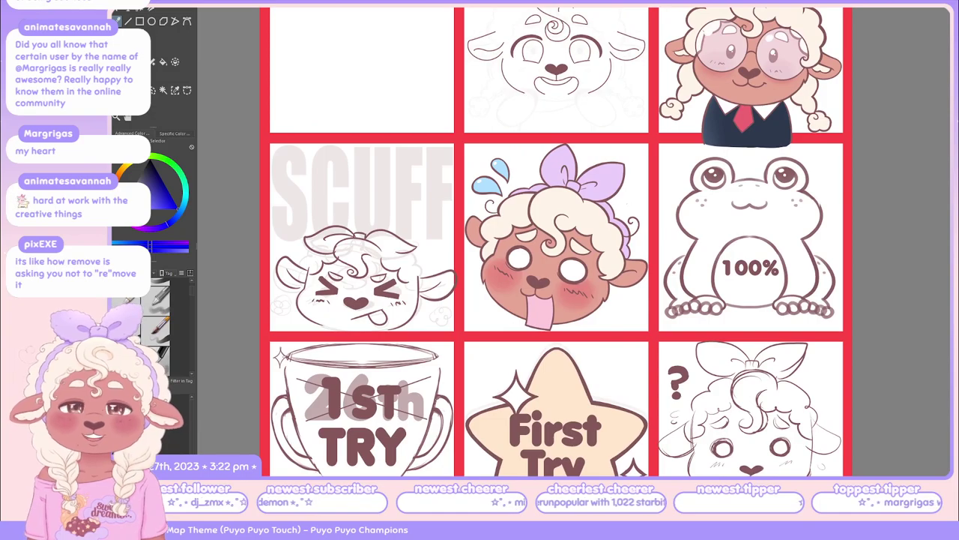
{"action": "scroll", "coordinate": [585, 240], "scroll_direction": "up", "scroll_amount": 3}
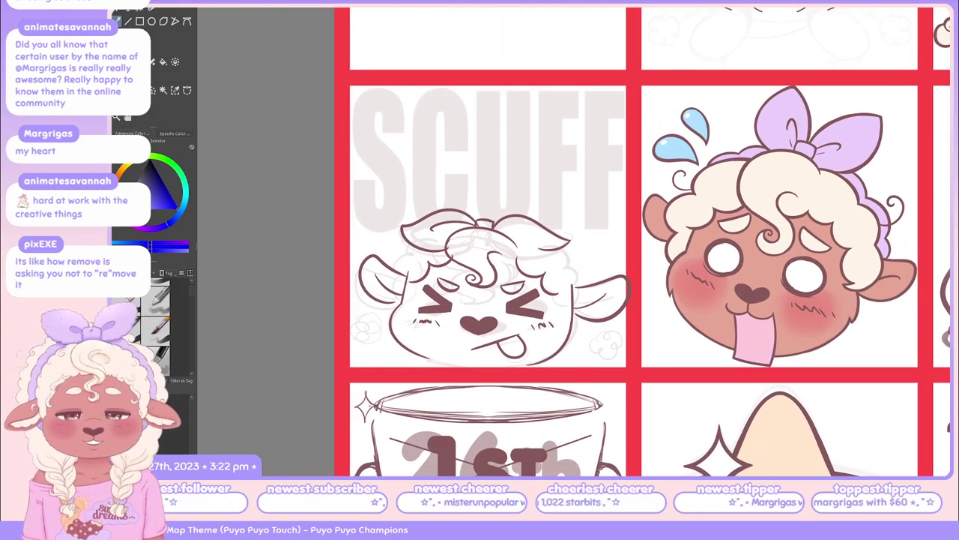
{"action": "scroll", "coordinate": [643, 241], "scroll_direction": "left", "scroll_amount": 2}
{"action": "scroll", "coordinate": [630, 299], "scroll_direction": "down", "scroll_amount": 2}
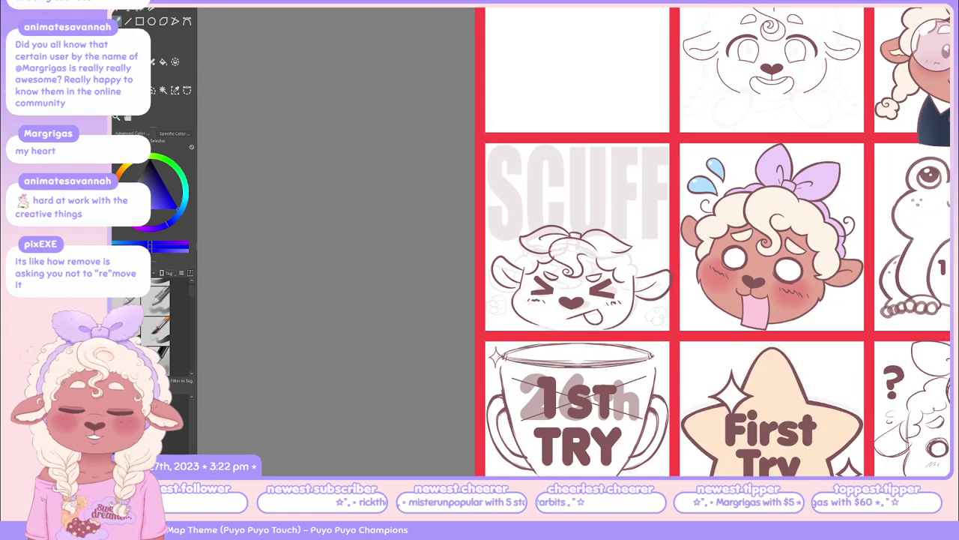
{"action": "scroll", "coordinate": [597, 241], "scroll_direction": "right", "scroll_amount": 3}
{"action": "scroll", "coordinate": [539, 240], "scroll_direction": "down", "scroll_amount": 3}
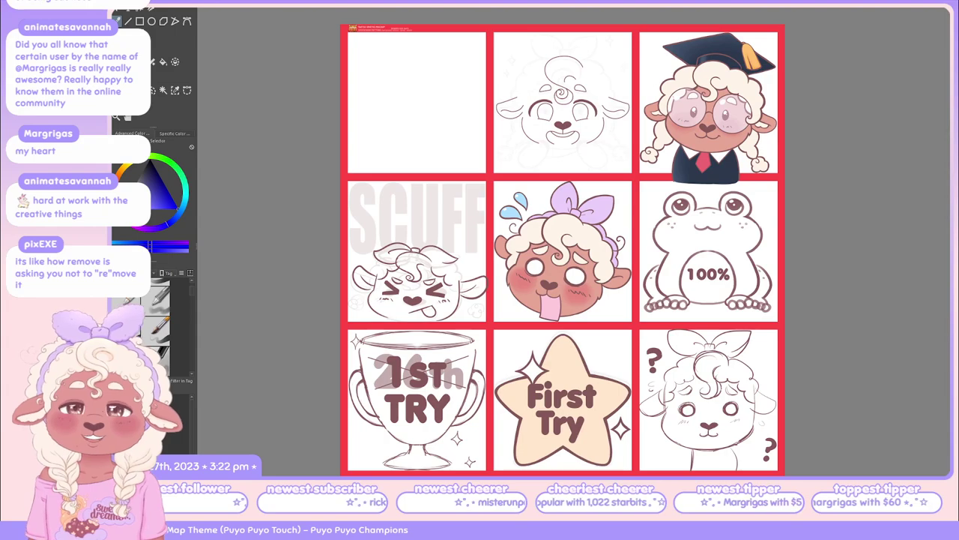
Switch to the unicorn character sketch and review its overall figure, horn, hair, necklaces and ruffled skirt
{"action": "key", "text": "ctrl+Tab"}
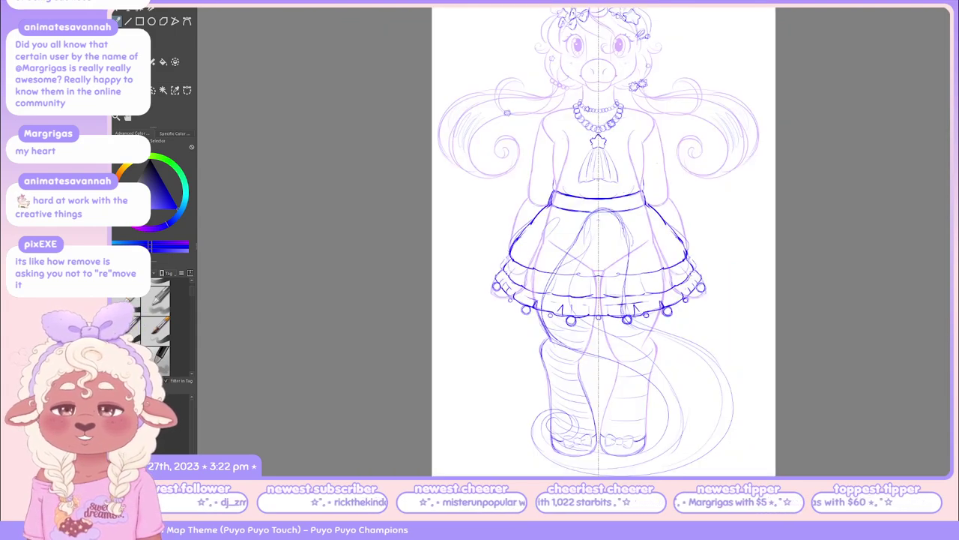
{"action": "scroll", "coordinate": [604, 240], "scroll_direction": "up", "scroll_amount": 2}
{"action": "scroll", "coordinate": [595, 240], "scroll_direction": "up", "scroll_amount": 2}
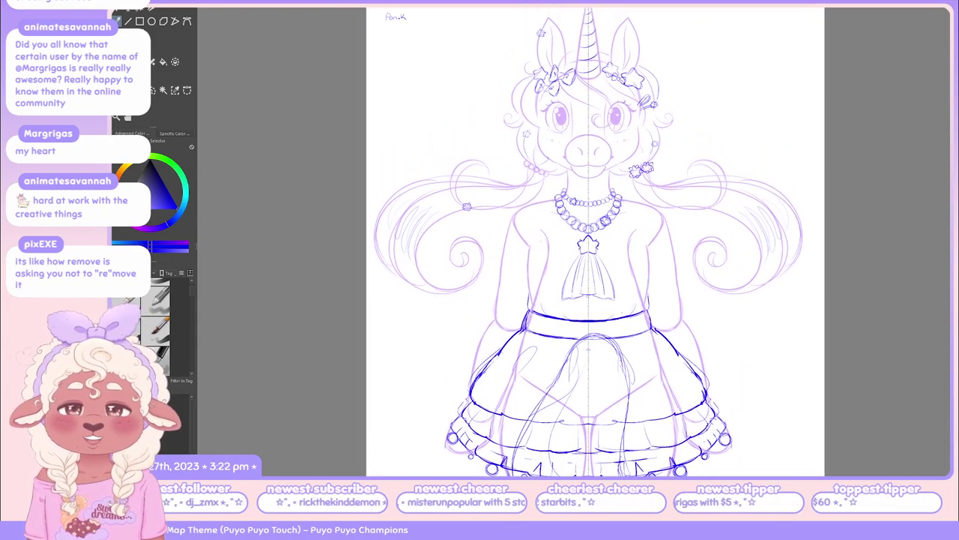
{"action": "scroll", "coordinate": [604, 240], "scroll_direction": "up", "scroll_amount": 2}
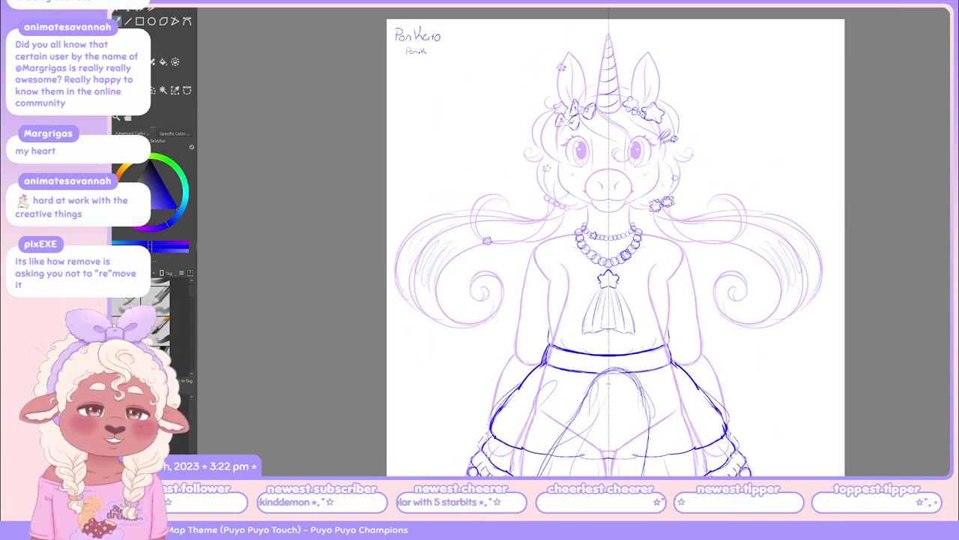
{"action": "scroll", "coordinate": [614, 240], "scroll_direction": "down", "scroll_amount": 2}
{"action": "scroll", "coordinate": [618, 239], "scroll_direction": "down", "scroll_amount": 3}
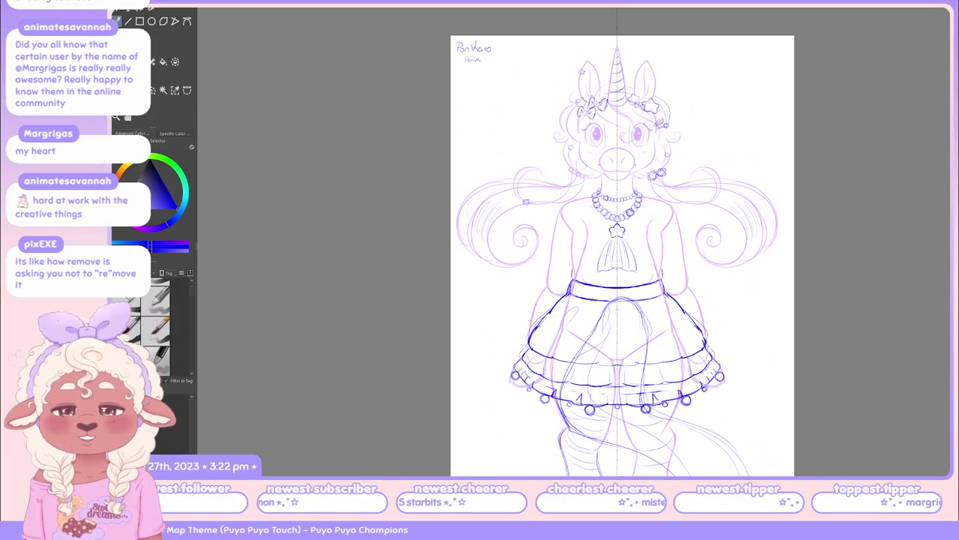
{"action": "scroll", "coordinate": [621, 240], "scroll_direction": "up", "scroll_amount": 3}
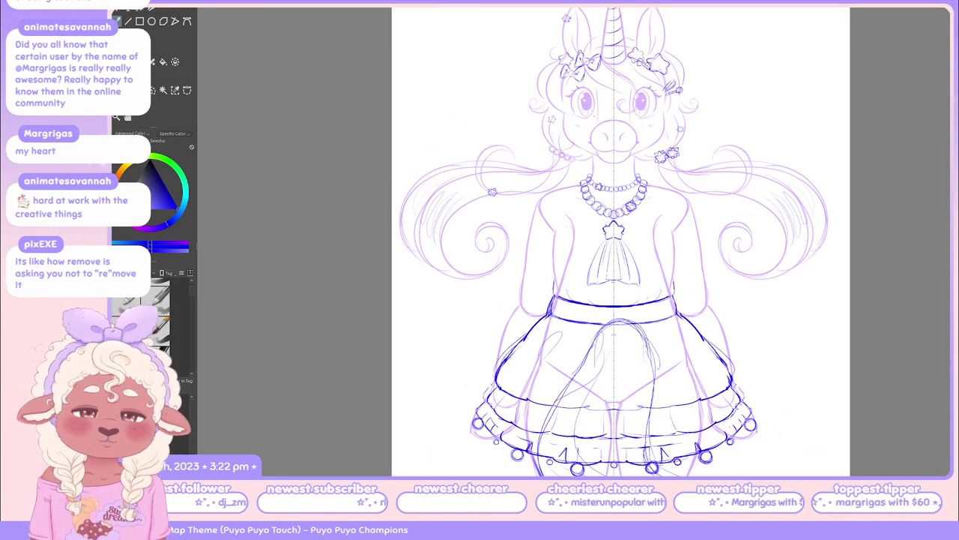
{"action": "scroll", "coordinate": [614, 240], "scroll_direction": "down", "scroll_amount": 2}
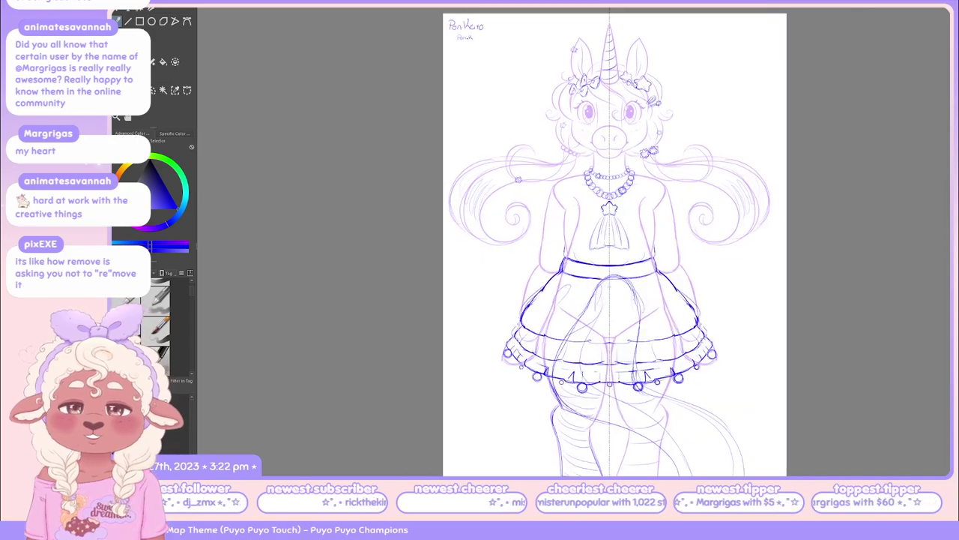
{"action": "scroll", "coordinate": [614, 240], "scroll_direction": "up", "scroll_amount": 1}
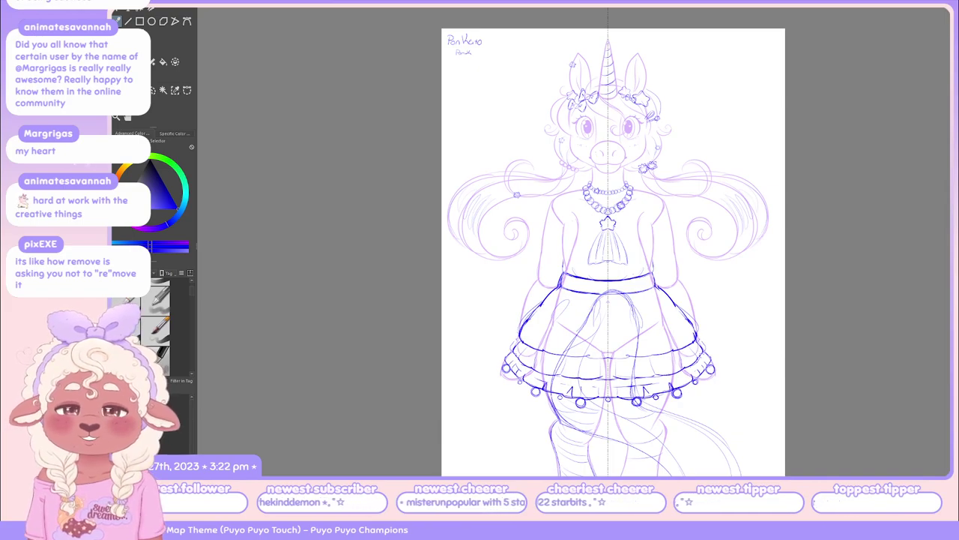
Examine the unicorn's face and hair accessories up close, followed by the skirt, leg warmers and curling tail
{"action": "scroll", "coordinate": [610, 240], "scroll_direction": "up", "scroll_amount": 5}
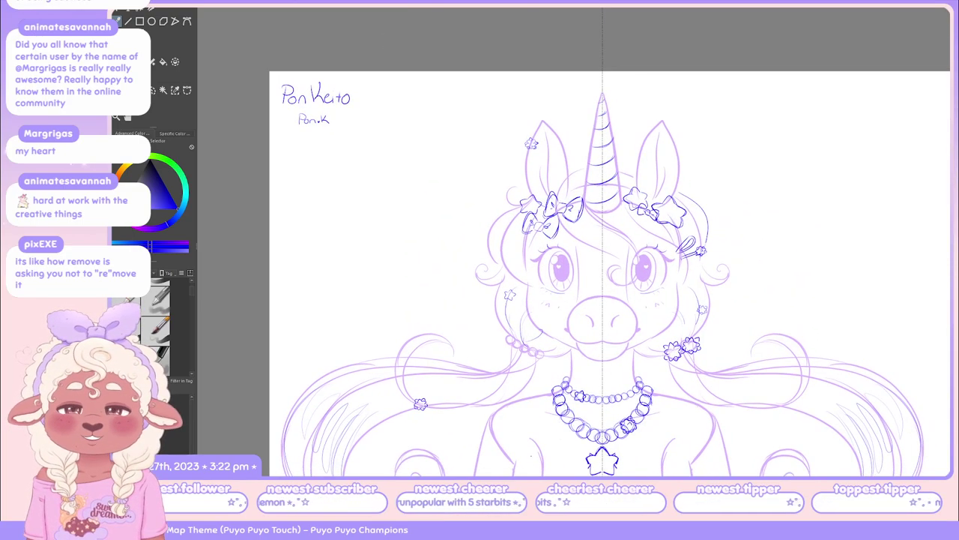
{"action": "scroll", "coordinate": [611, 240], "scroll_direction": "up", "scroll_amount": 3}
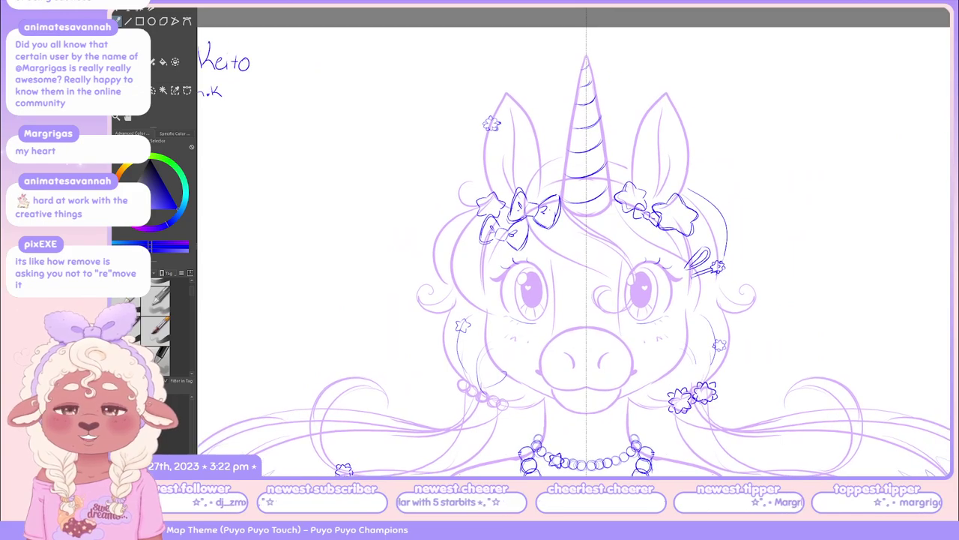
{"action": "scroll", "coordinate": [585, 247], "scroll_direction": "down", "scroll_amount": 5}
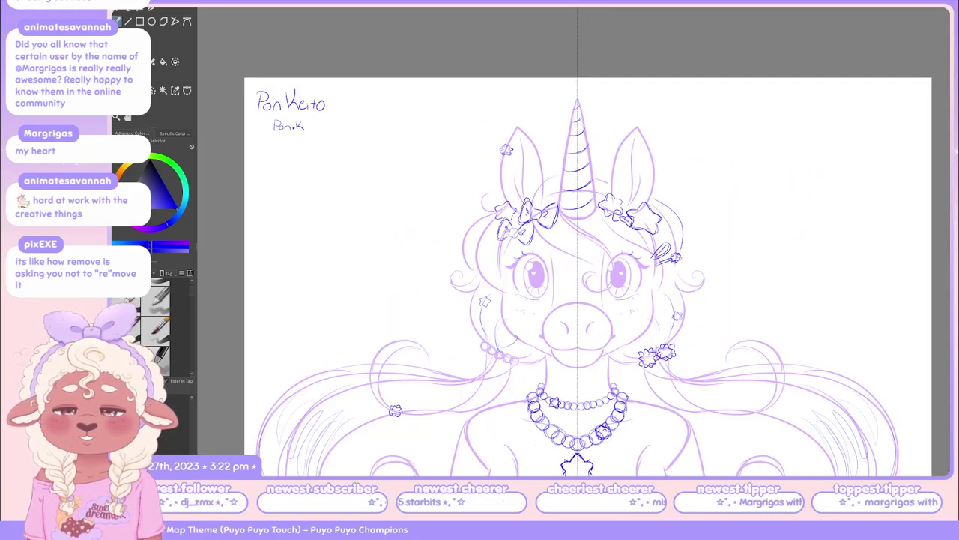
{"action": "scroll", "coordinate": [584, 247], "scroll_direction": "down", "scroll_amount": 3}
{"action": "scroll", "coordinate": [592, 247], "scroll_direction": "down", "scroll_amount": 3}
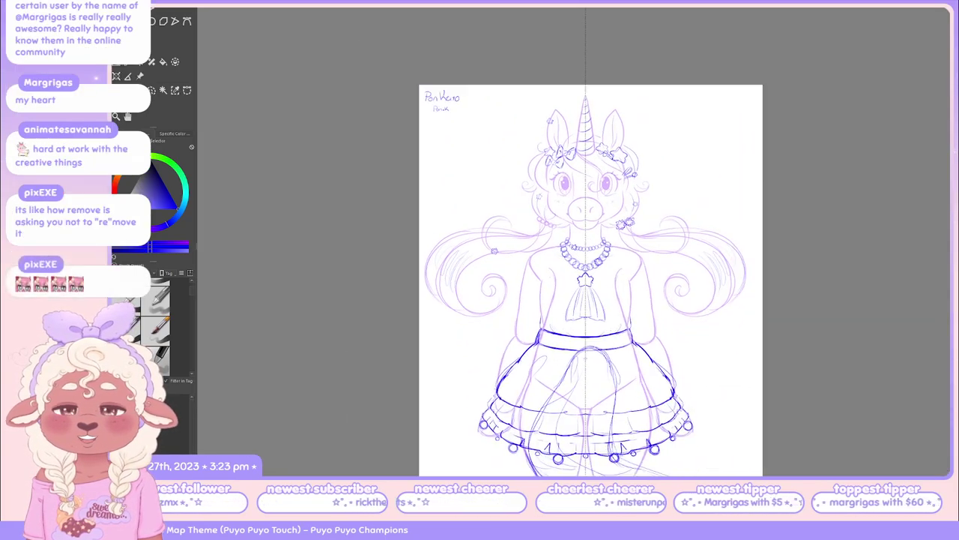
{"action": "scroll", "coordinate": [592, 248], "scroll_direction": "down", "scroll_amount": 2}
{"action": "scroll", "coordinate": [592, 247], "scroll_direction": "down", "scroll_amount": 2}
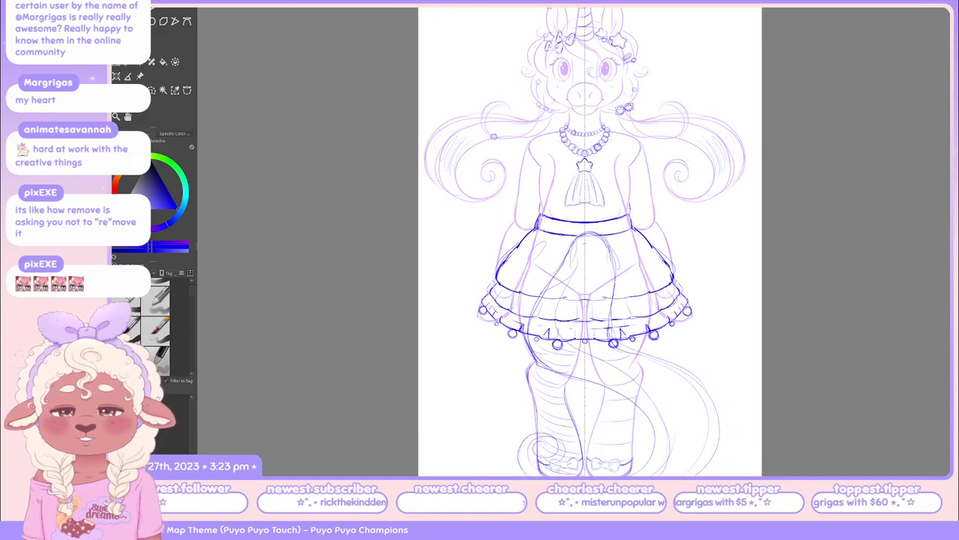
{"action": "scroll", "coordinate": [592, 247], "scroll_direction": "down", "scroll_amount": 3}
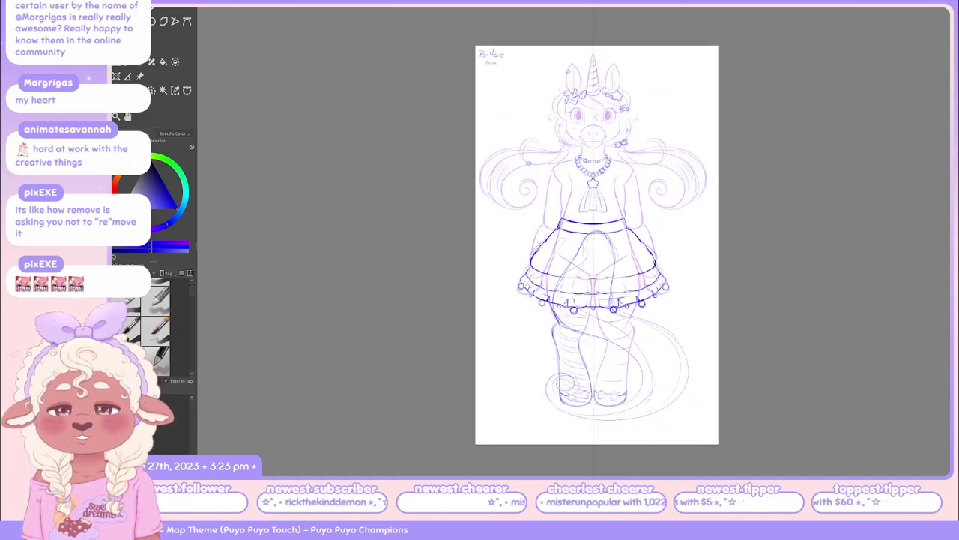
{"action": "scroll", "coordinate": [592, 247], "scroll_direction": "up", "scroll_amount": 3}
{"action": "scroll", "coordinate": [592, 247], "scroll_direction": "up", "scroll_amount": 1}
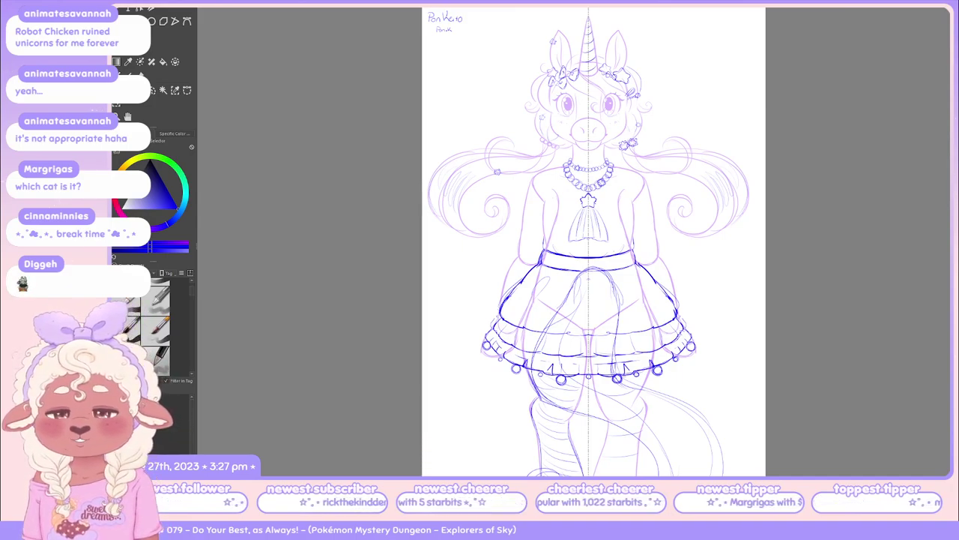
Inspect the handwritten name in the unicorn sketch's corner, the head and necklace details, and the tiered skirt
{"action": "scroll", "coordinate": [597, 239], "scroll_direction": "down", "scroll_amount": 2}
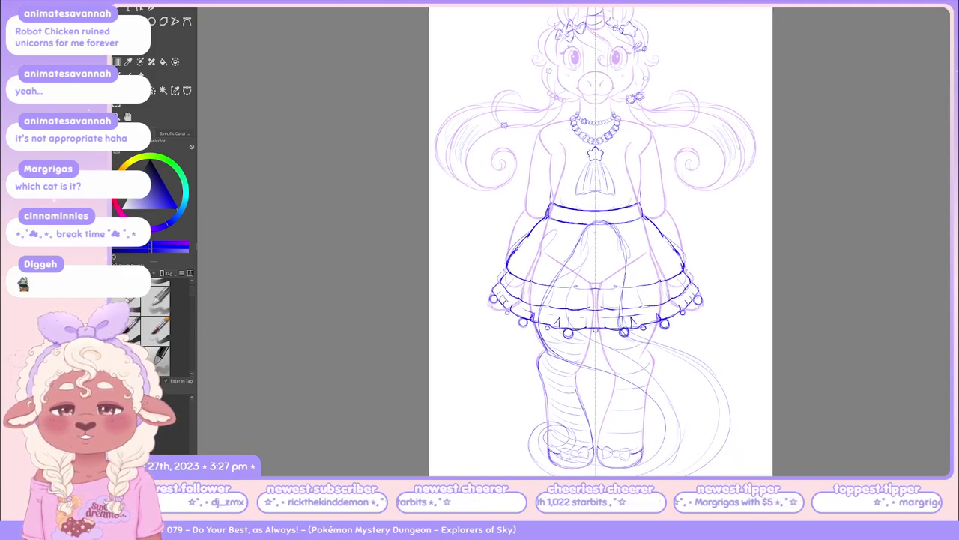
{"action": "scroll", "coordinate": [597, 239], "scroll_direction": "up", "scroll_amount": 2}
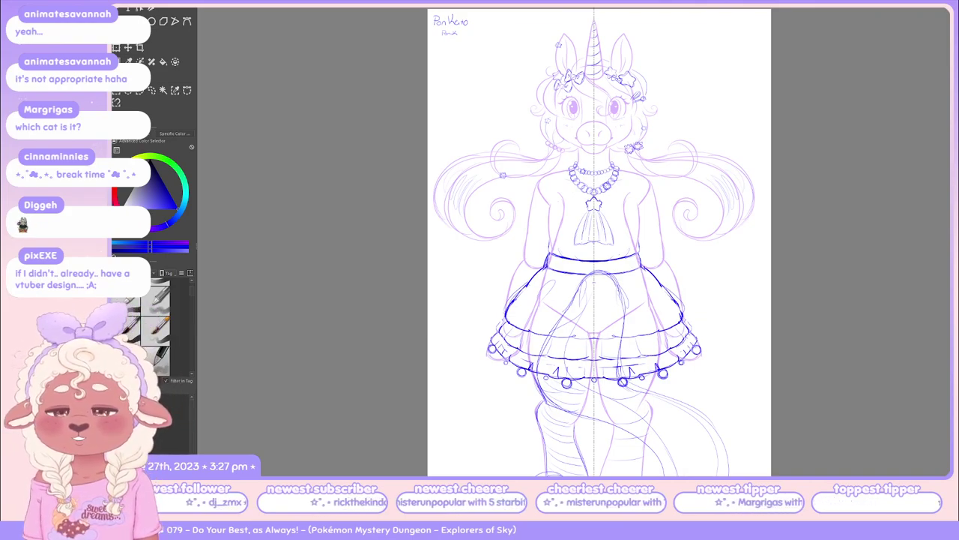
{"action": "scroll", "coordinate": [450, 30], "scroll_direction": "up", "scroll_amount": 8}
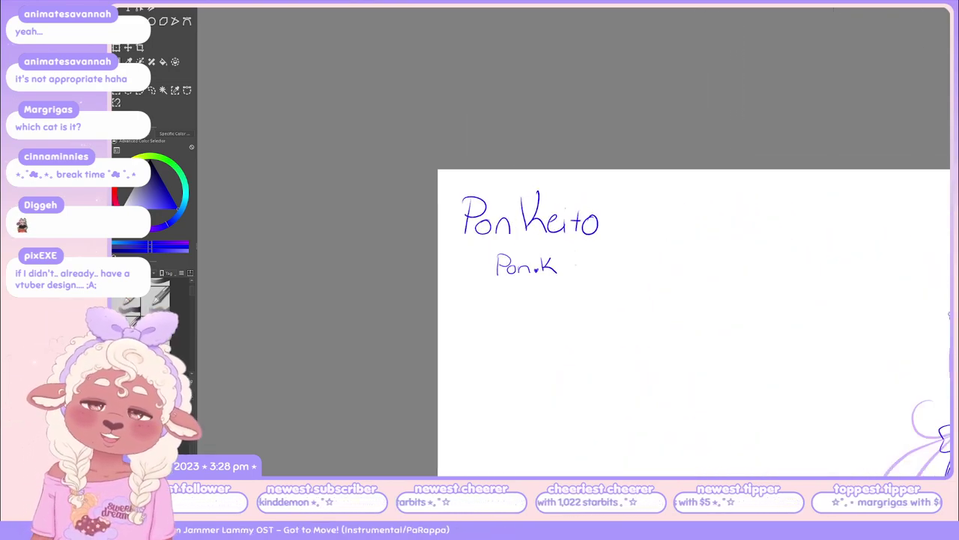
{"action": "scroll", "coordinate": [573, 242], "scroll_direction": "down", "scroll_amount": 6}
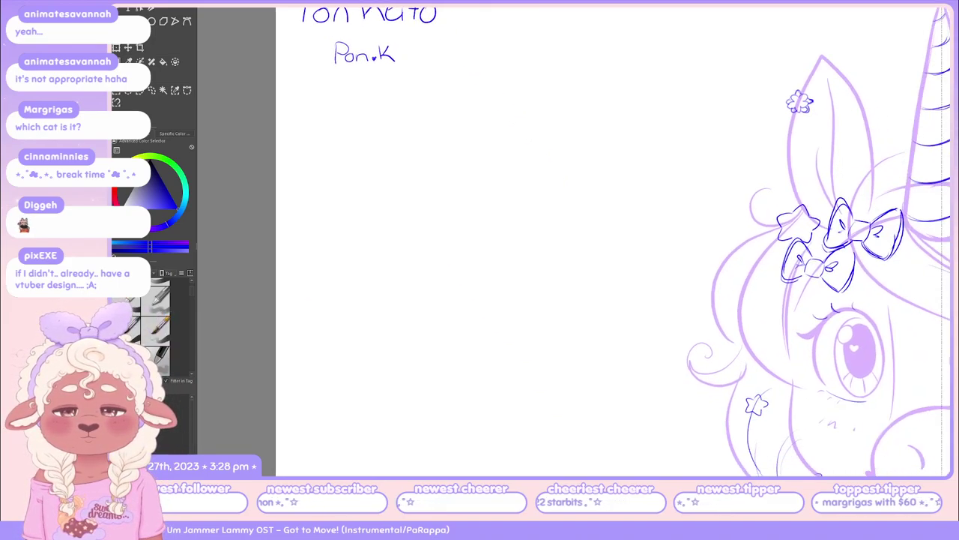
{"action": "scroll", "coordinate": [574, 242], "scroll_direction": "down", "scroll_amount": 3}
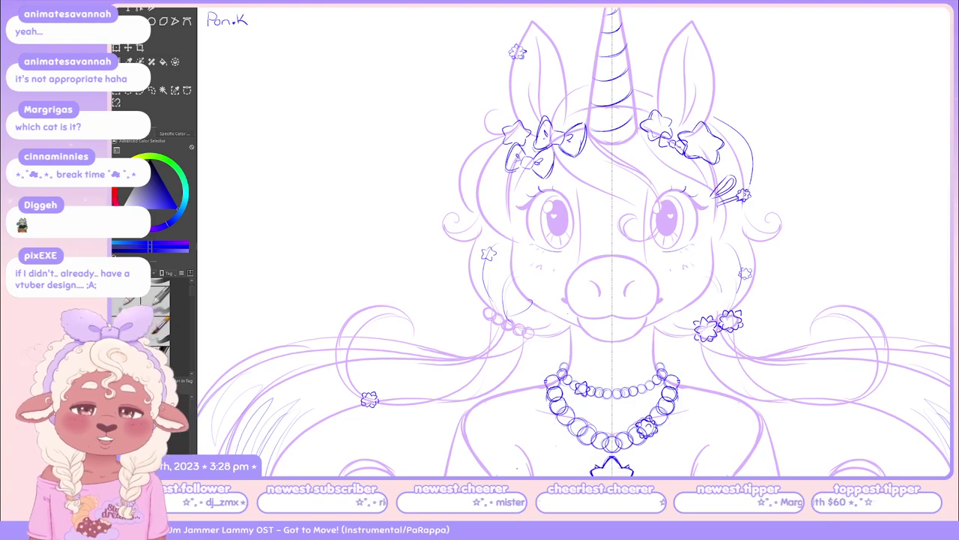
{"action": "scroll", "coordinate": [573, 242], "scroll_direction": "down", "scroll_amount": 2}
{"action": "scroll", "coordinate": [583, 240], "scroll_direction": "down", "scroll_amount": 1}
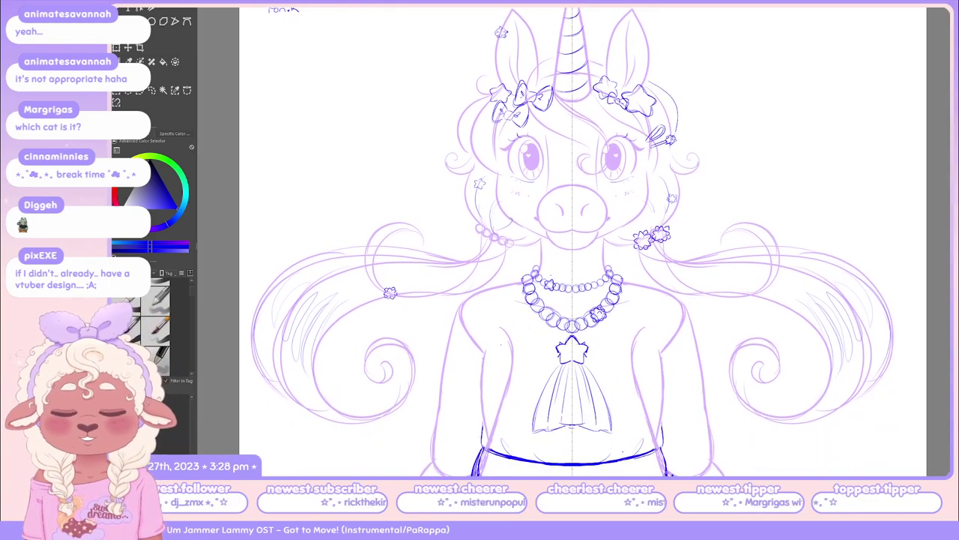
{"action": "scroll", "coordinate": [583, 239], "scroll_direction": "down", "scroll_amount": 2}
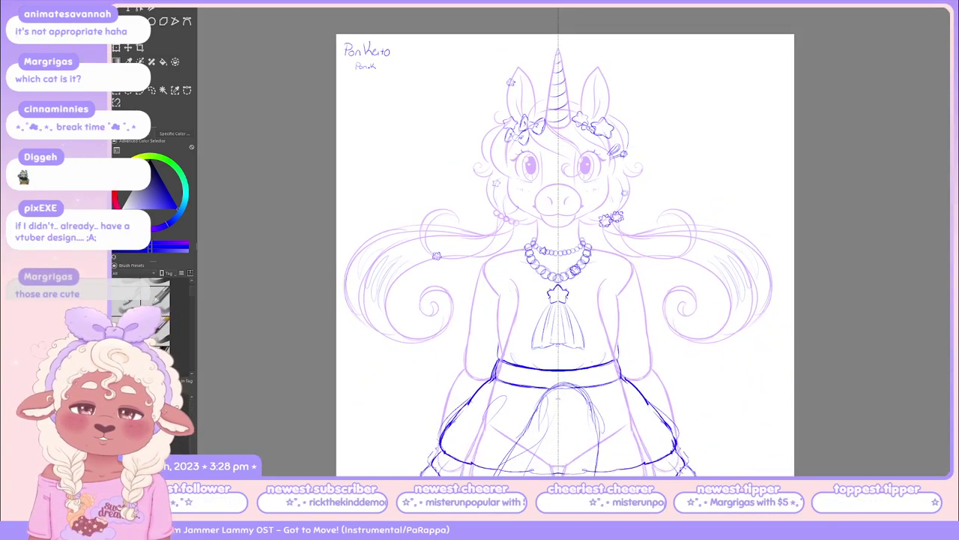
{"action": "scroll", "coordinate": [547, 240], "scroll_direction": "down", "scroll_amount": 3}
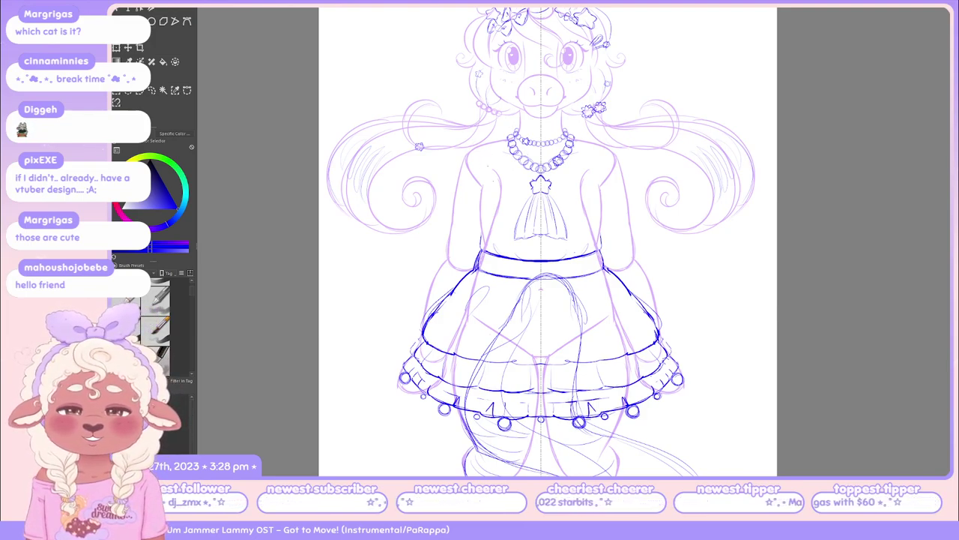
{"action": "scroll", "coordinate": [547, 240], "scroll_direction": "down", "scroll_amount": 3}
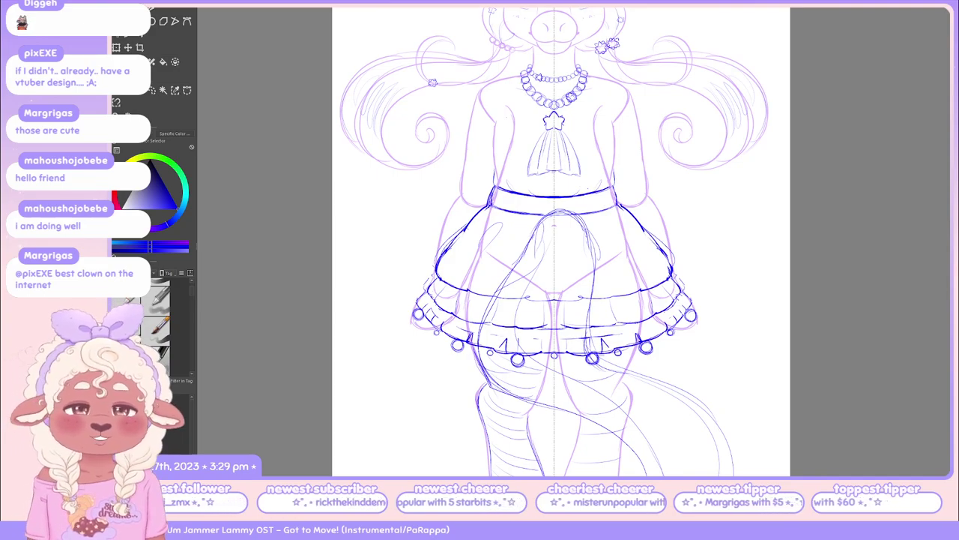
{"action": "scroll", "coordinate": [561, 242], "scroll_direction": "down", "scroll_amount": 4}
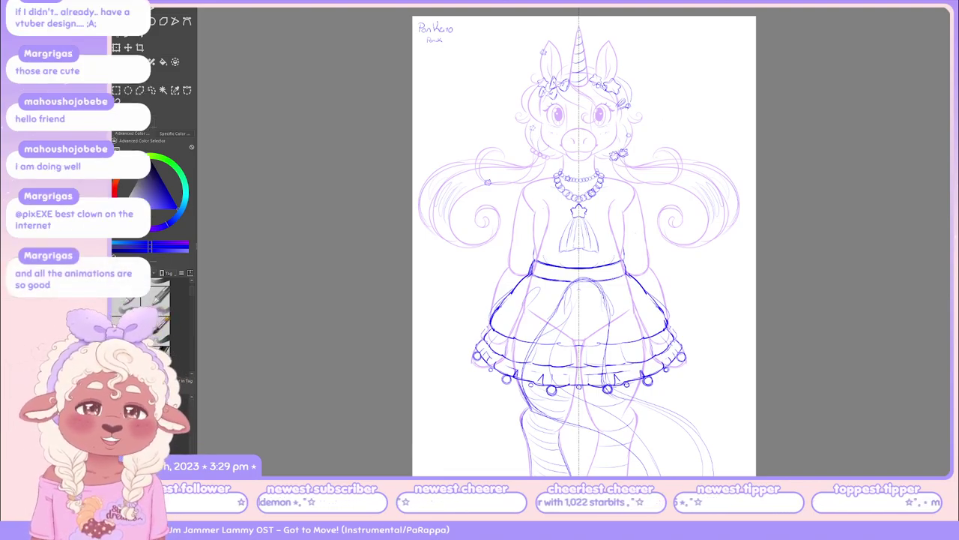
{"action": "scroll", "coordinate": [585, 240], "scroll_direction": "up", "scroll_amount": 3}
{"action": "scroll", "coordinate": [710, 129], "scroll_direction": "up", "scroll_amount": 2}
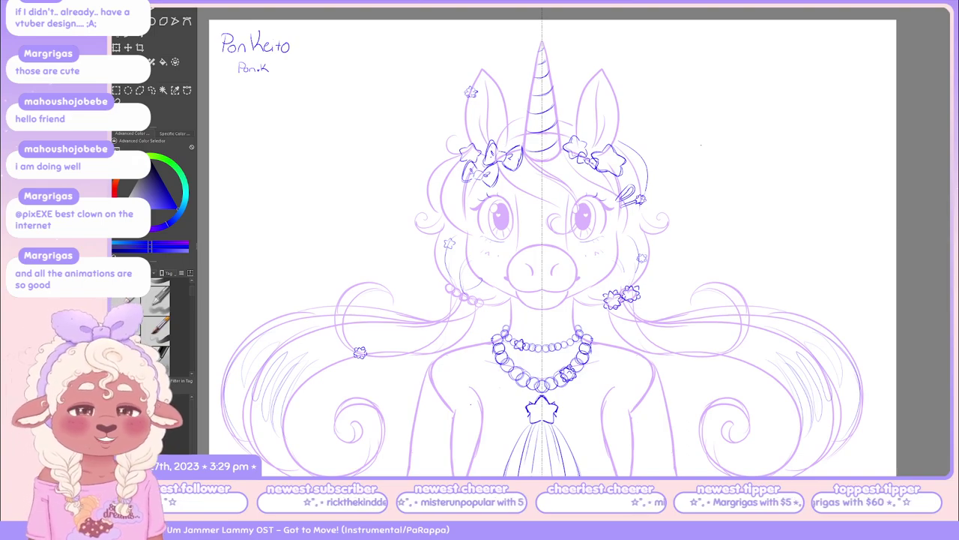
{"action": "left_click_drag", "start_coordinate": [562, 239], "coordinate": [611, 249]}
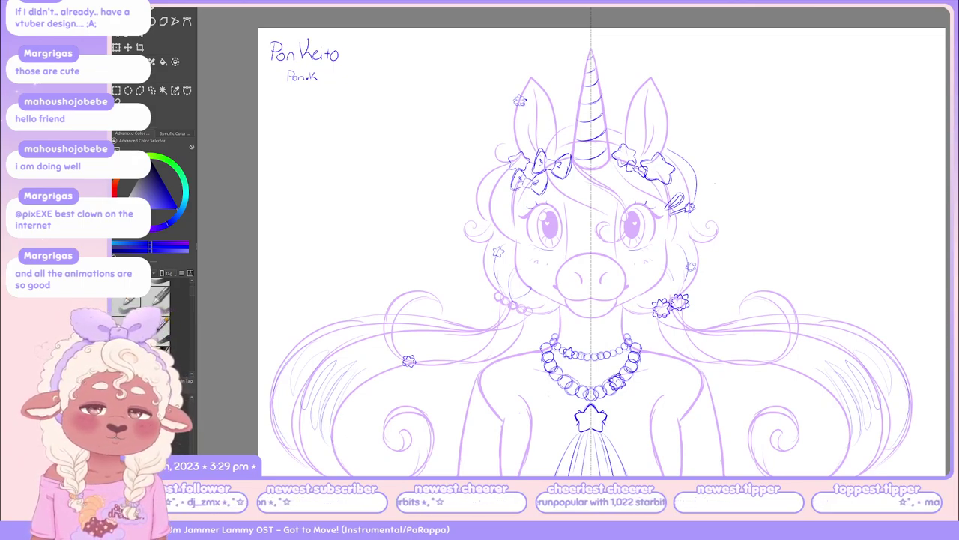
Return to the emote sheet and examine the SCUFF sheep emote and the neighbouring tongue-out sheep up close
{"action": "left_click_drag", "start_coordinate": [611, 248], "coordinate": [621, 243]}
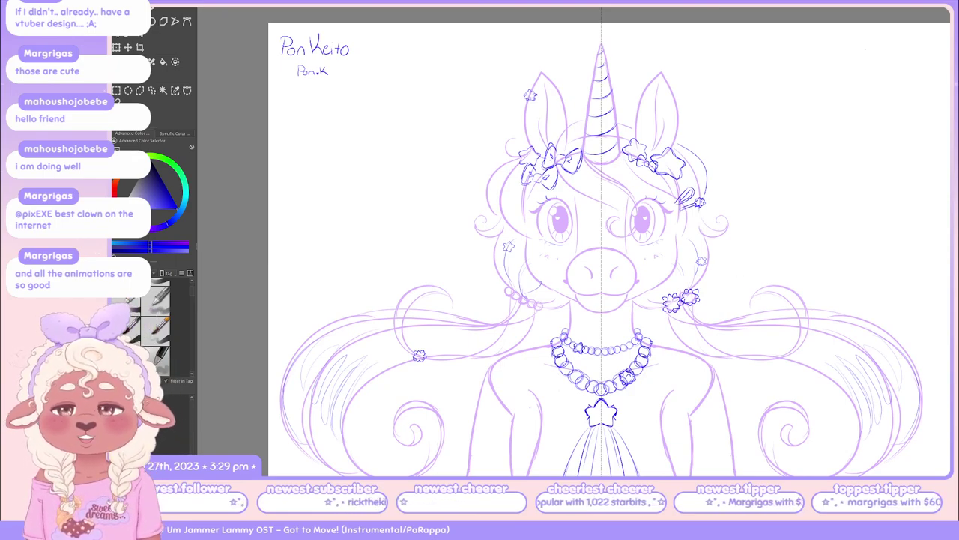
{"action": "key", "text": "ctrl+Tab"}
{"action": "scroll", "coordinate": [332, 250], "scroll_direction": "up", "scroll_amount": 5}
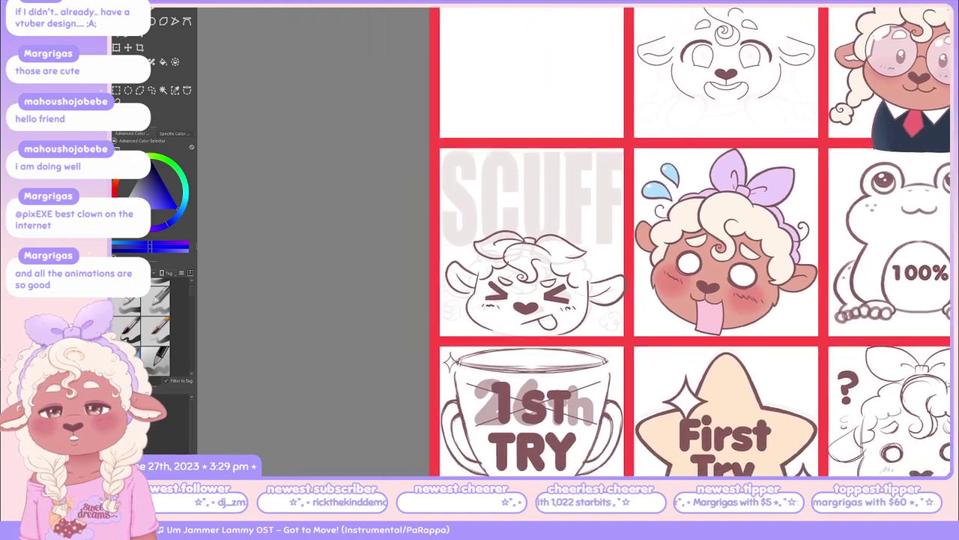
{"action": "scroll", "coordinate": [657, 242], "scroll_direction": "left", "scroll_amount": 2}
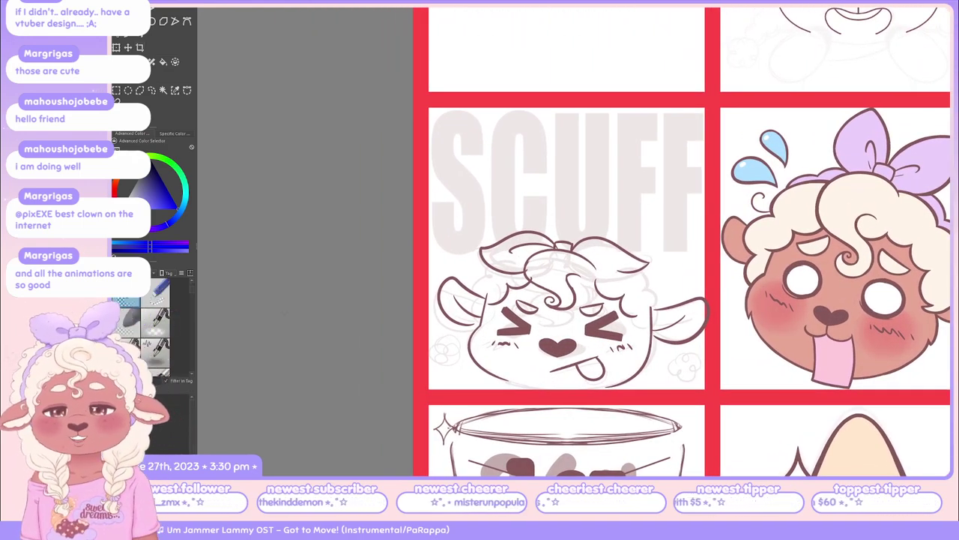
{"action": "key", "text": "x"}
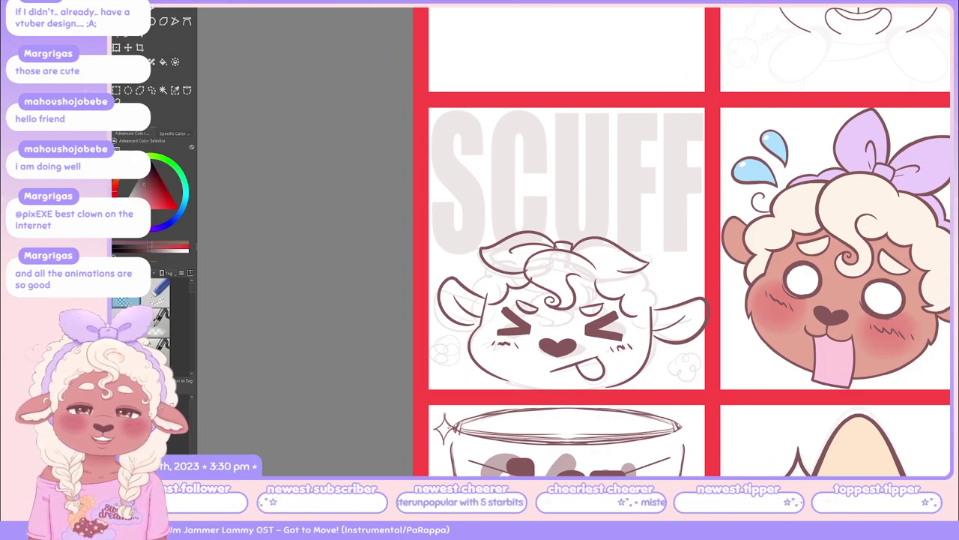
{"action": "scroll", "coordinate": [567, 247], "scroll_direction": "up", "scroll_amount": 2}
{"action": "scroll", "coordinate": [567, 247], "scroll_direction": "left", "scroll_amount": 1}
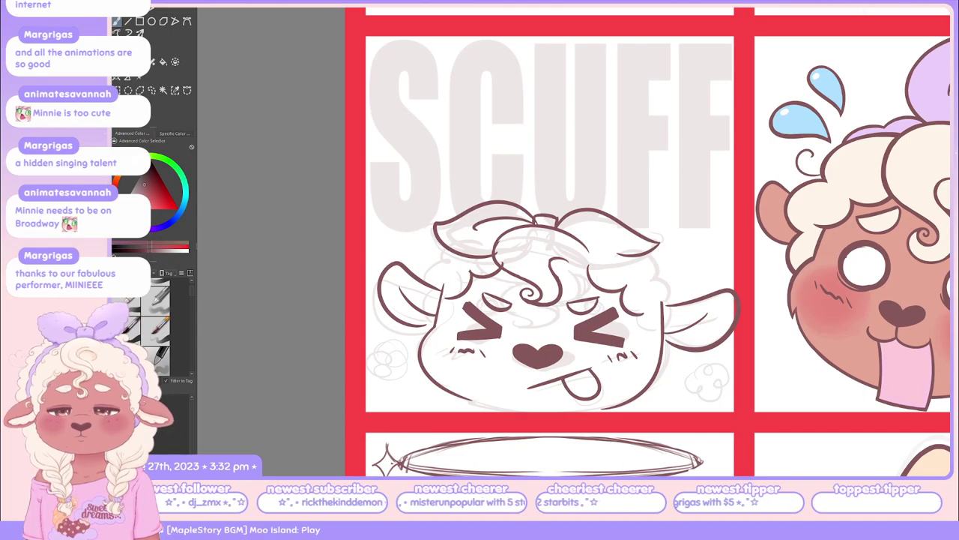
Switch to the unicorn character sketch and review the figure from the horn down to the ruffled skirt
{"action": "key", "text": "ctrl+Tab"}
{"action": "key", "text": "ctrl+plus"}
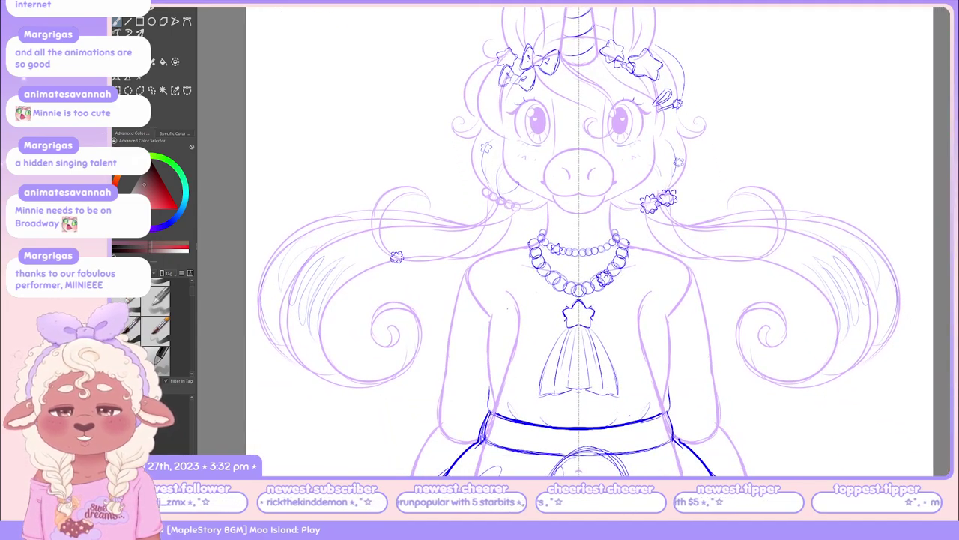
{"action": "key", "text": "ctrl+minus"}
{"action": "key", "text": "ctrl+plus"}
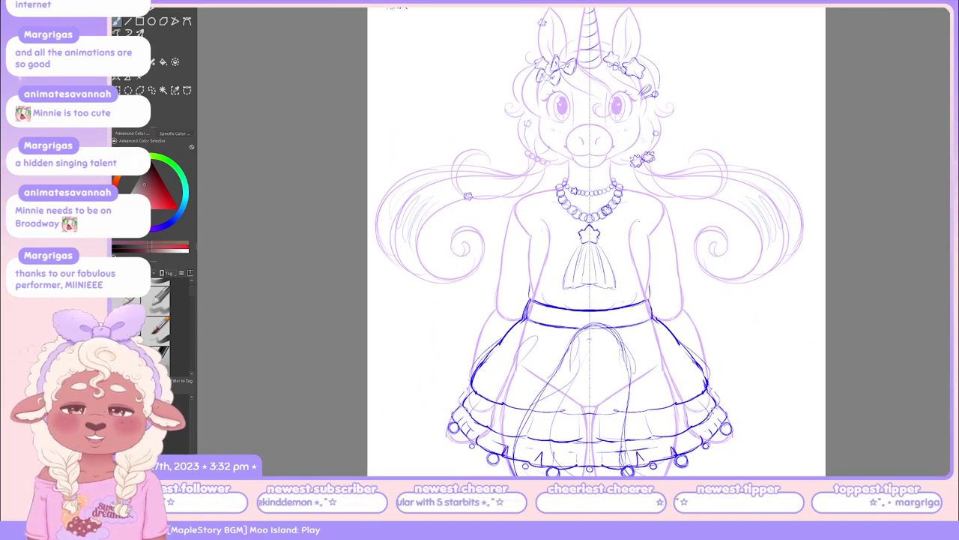
{"action": "key", "text": "ctrl+minus"}
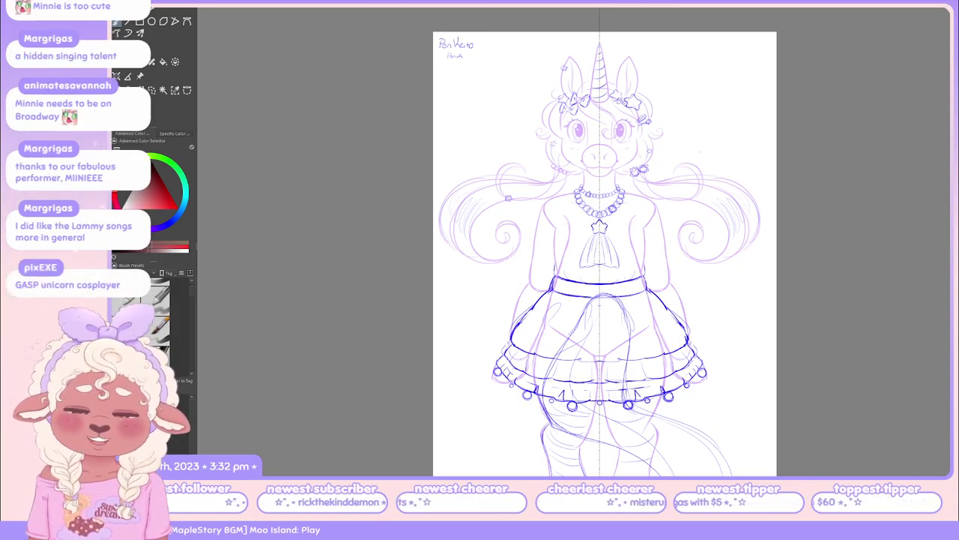
Examine the unicorn's face, horn, ears, bows, star hair clips and beaded necklaces up close
{"action": "scroll", "coordinate": [540, 251], "scroll_direction": "up", "scroll_amount": 2}
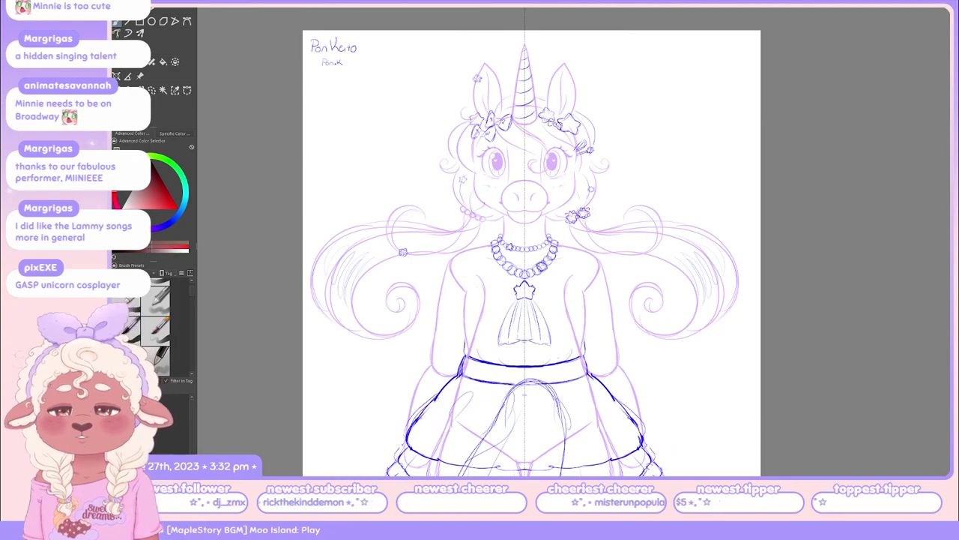
{"action": "scroll", "coordinate": [494, 127], "scroll_direction": "up", "scroll_amount": 4}
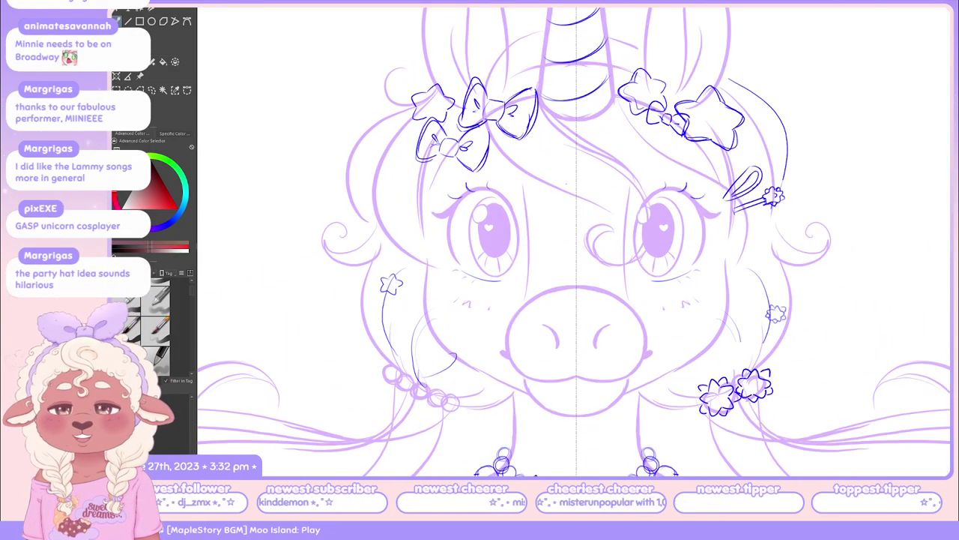
{"action": "scroll", "coordinate": [575, 232], "scroll_direction": "up", "scroll_amount": 2}
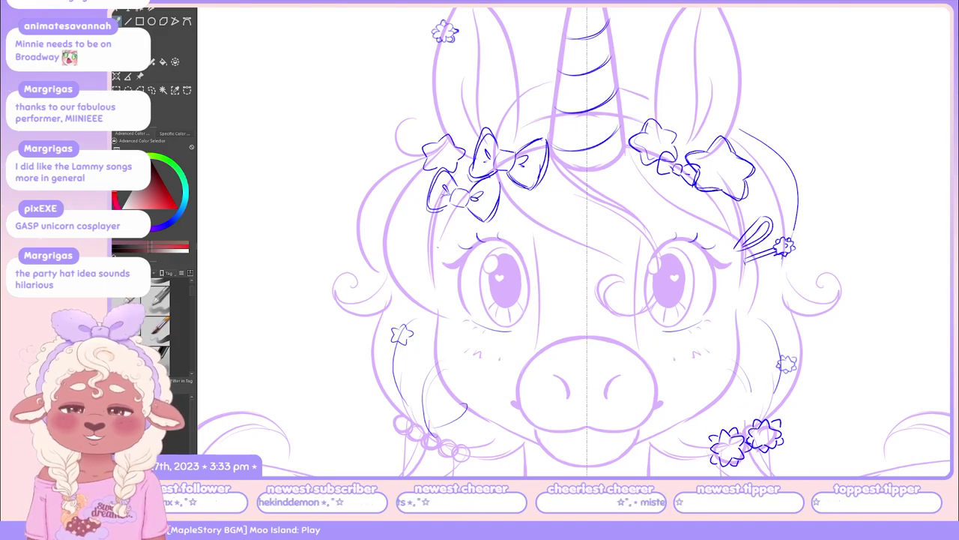
{"action": "scroll", "coordinate": [573, 240], "scroll_direction": "down", "scroll_amount": 5}
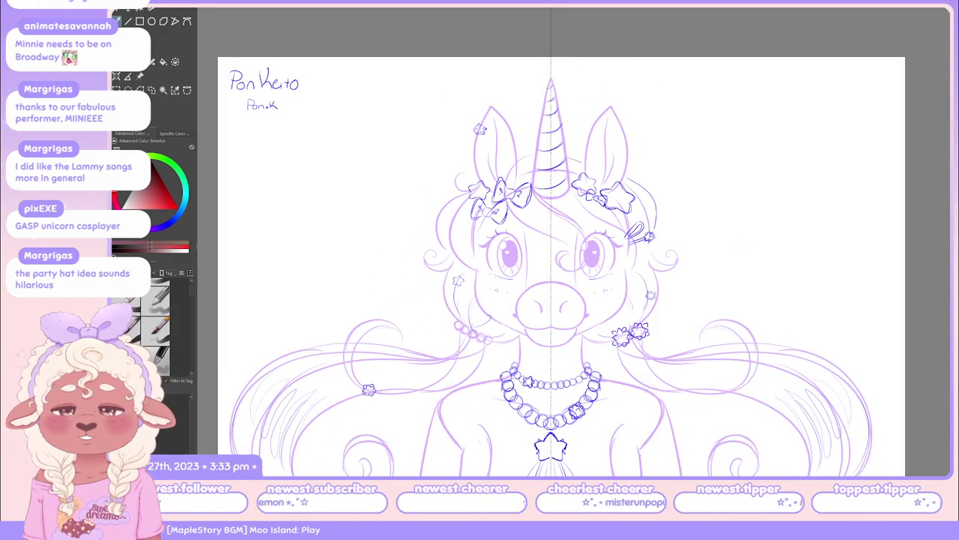
{"action": "scroll", "coordinate": [570, 239], "scroll_direction": "down", "scroll_amount": 2}
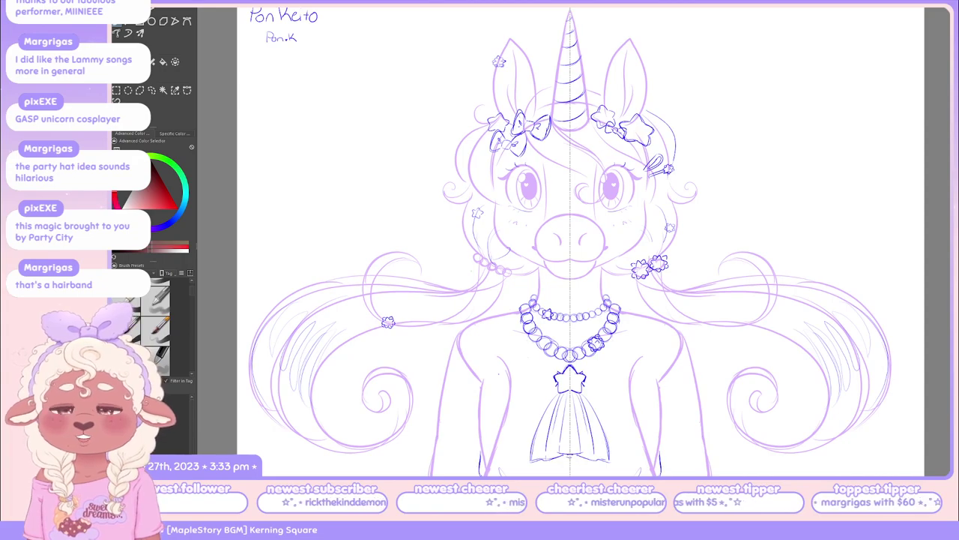
{"action": "scroll", "coordinate": [570, 224], "scroll_direction": "up", "scroll_amount": 3}
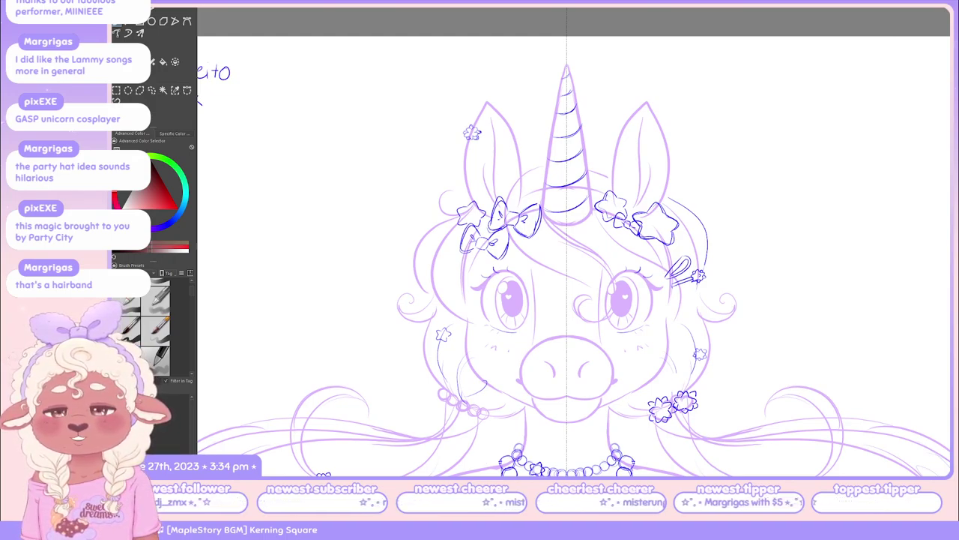
Look over the pastel fashion and accessory mood board, and bring up the zucchini photo
{"action": "key", "text": "alt+Tab"}
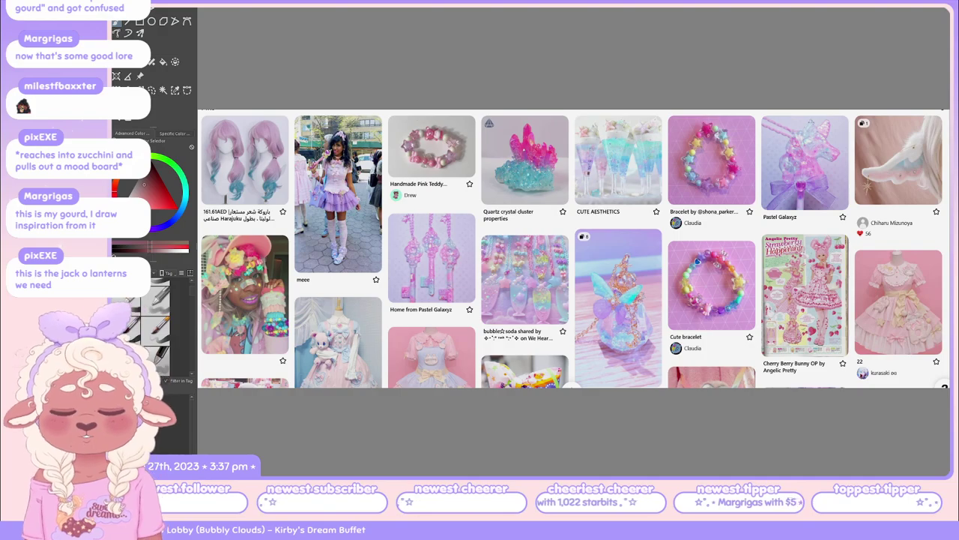
{"action": "key", "text": "alt+Tab"}
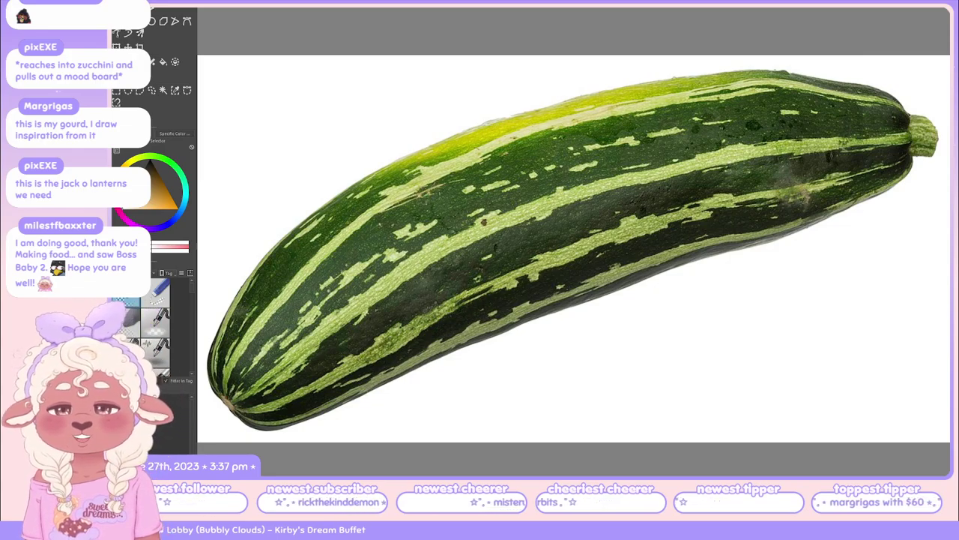
{"action": "scroll", "coordinate": [142, 330], "scroll_direction": "down", "scroll_amount": 2}
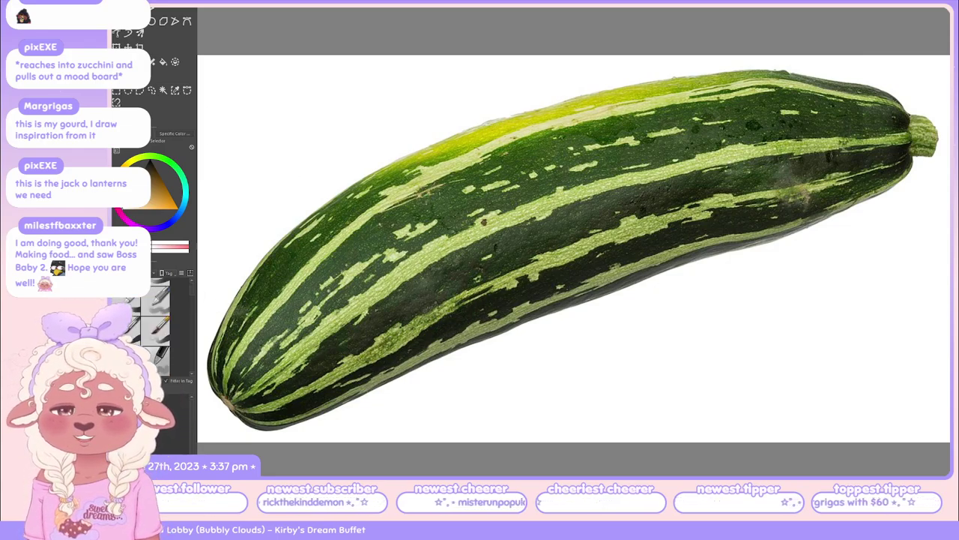
Handwrite the word ANGRY in white strokes along the length of the zucchini
{"action": "mouse_move", "coordinate": [384, 323]}
{"action": "left_mouse_down"}
{"action": "mouse_move", "coordinate": [394, 190]}
{"action": "mouse_move", "coordinate": [457, 314]}
{"action": "left_mouse_up"}
{"action": "mouse_move", "coordinate": [373, 286]}
{"action": "left_mouse_down"}
{"action": "mouse_move", "coordinate": [429, 264]}
{"action": "mouse_move", "coordinate": [471, 303]}
{"action": "mouse_move", "coordinate": [506, 276]}
{"action": "left_mouse_up"}
{"action": "left_click_drag", "start_coordinate": [471, 157], "coordinate": [498, 225]}
{"action": "left_click_drag", "start_coordinate": [507, 277], "coordinate": [510, 180]}
{"action": "mouse_move", "coordinate": [543, 151]}
{"action": "left_mouse_down"}
{"action": "mouse_move", "coordinate": [517, 240]}
{"action": "mouse_move", "coordinate": [545, 217]}
{"action": "left_mouse_up"}
{"action": "mouse_move", "coordinate": [599, 145]}
{"action": "left_mouse_down"}
{"action": "mouse_move", "coordinate": [612, 228]}
{"action": "mouse_move", "coordinate": [601, 180]}
{"action": "mouse_move", "coordinate": [692, 208]}
{"action": "left_mouse_up"}
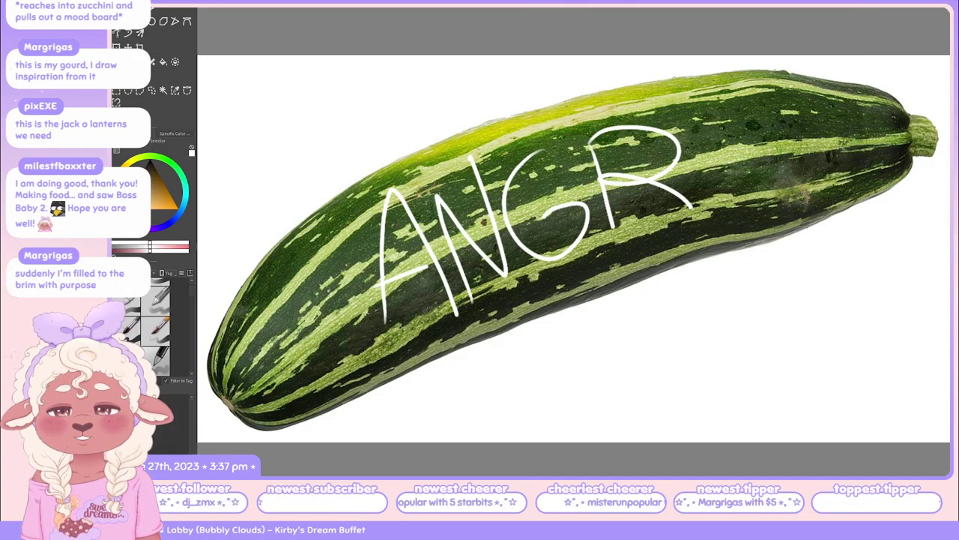
{"action": "left_click_drag", "start_coordinate": [682, 111], "coordinate": [711, 156]}
{"action": "left_click_drag", "start_coordinate": [729, 97], "coordinate": [721, 229]}
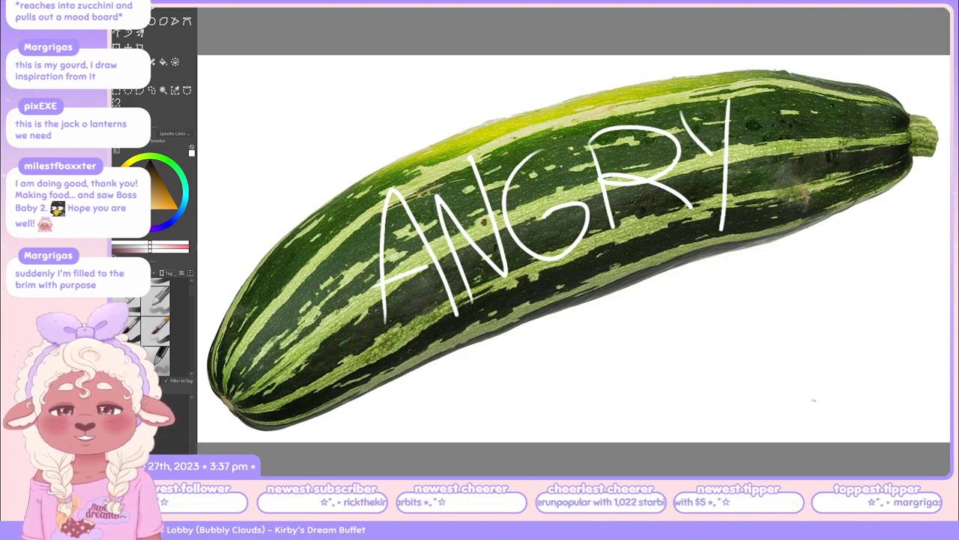
Thicken the letters A and N of the word on the zucchini with extra white strokes
{"action": "scroll", "coordinate": [693, 356], "scroll_direction": "down", "scroll_amount": 3}
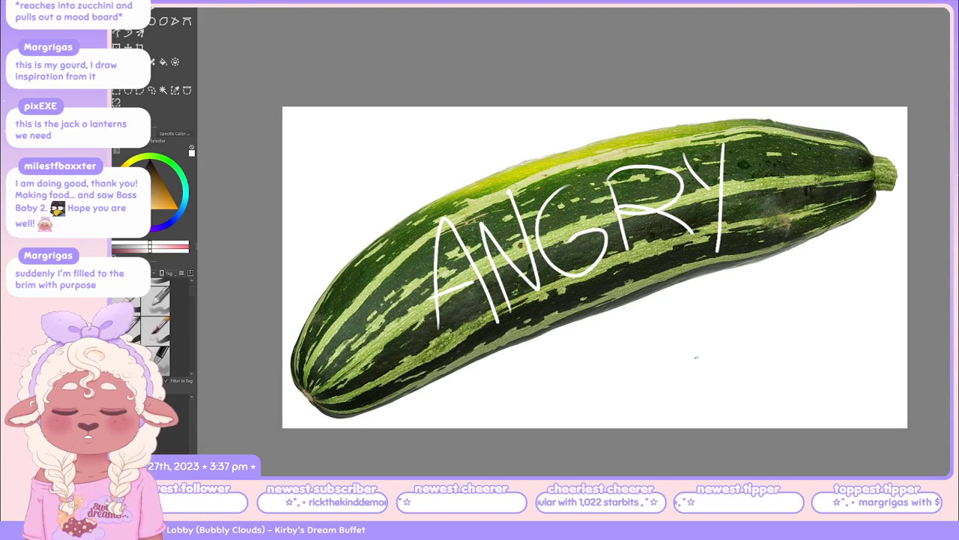
{"action": "scroll", "coordinate": [649, 264], "scroll_direction": "up", "scroll_amount": 2}
{"action": "mouse_move", "coordinate": [651, 264]}
{"action": "left_mouse_down"}
{"action": "mouse_move", "coordinate": [683, 304]}
{"action": "mouse_move", "coordinate": [674, 299]}
{"action": "left_mouse_up"}
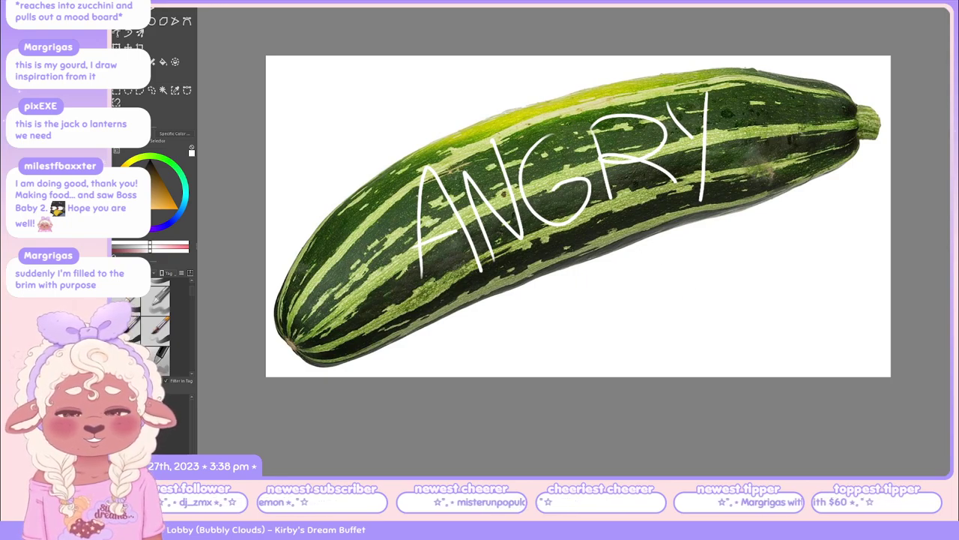
{"action": "left_click_drag", "start_coordinate": [753, 311], "coordinate": [758, 342]}
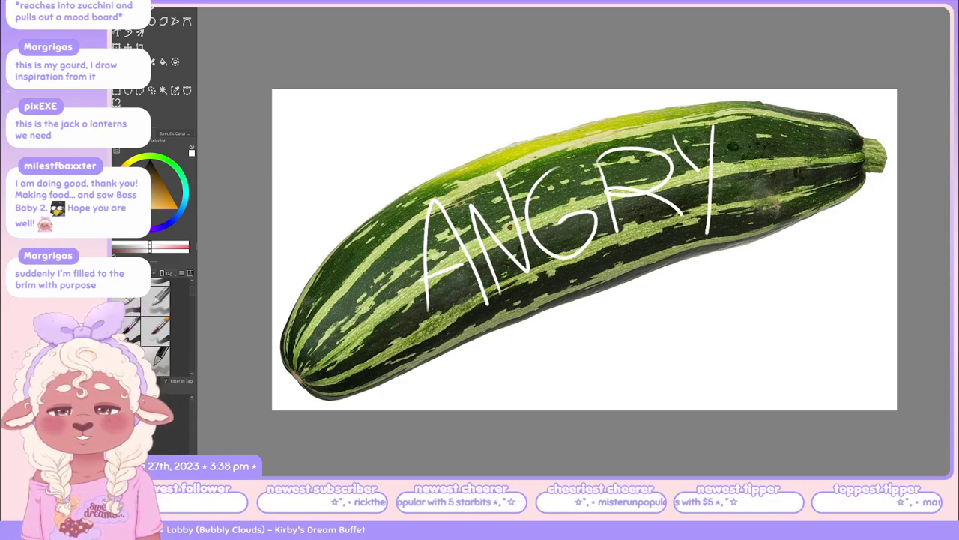
{"action": "mouse_move", "coordinate": [431, 207]}
{"action": "left_mouse_down"}
{"action": "mouse_move", "coordinate": [427, 315]}
{"action": "mouse_move", "coordinate": [429, 238]}
{"action": "left_mouse_up"}
{"action": "left_click_drag", "start_coordinate": [425, 210], "coordinate": [427, 317]}
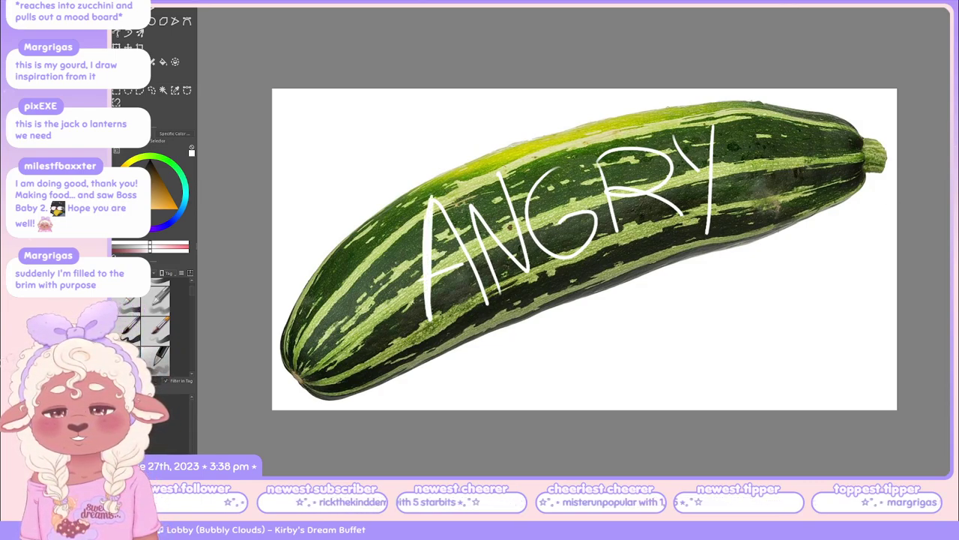
{"action": "left_click_drag", "start_coordinate": [431, 274], "coordinate": [472, 264]}
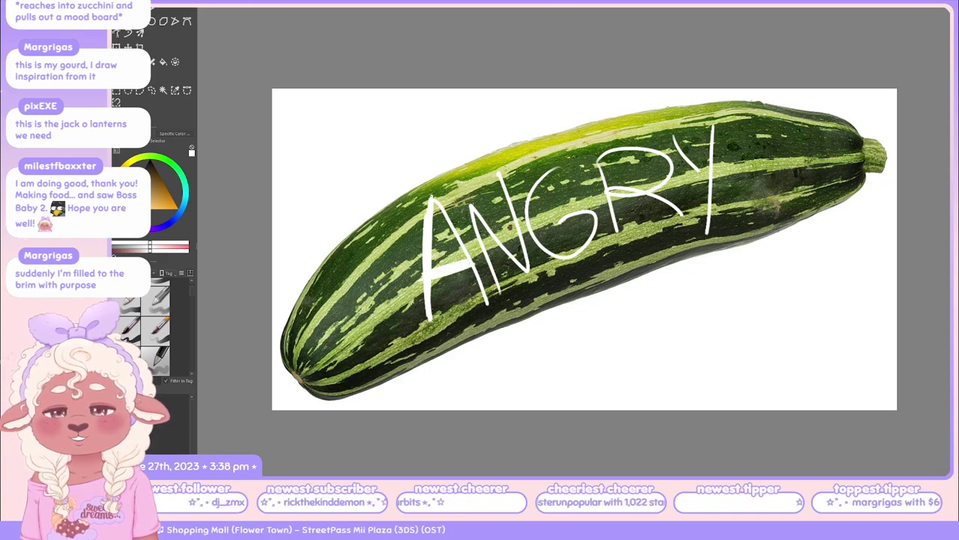
{"action": "mouse_move", "coordinate": [436, 194]}
{"action": "left_mouse_down"}
{"action": "mouse_move", "coordinate": [487, 304]}
{"action": "mouse_move", "coordinate": [475, 293]}
{"action": "left_mouse_up"}
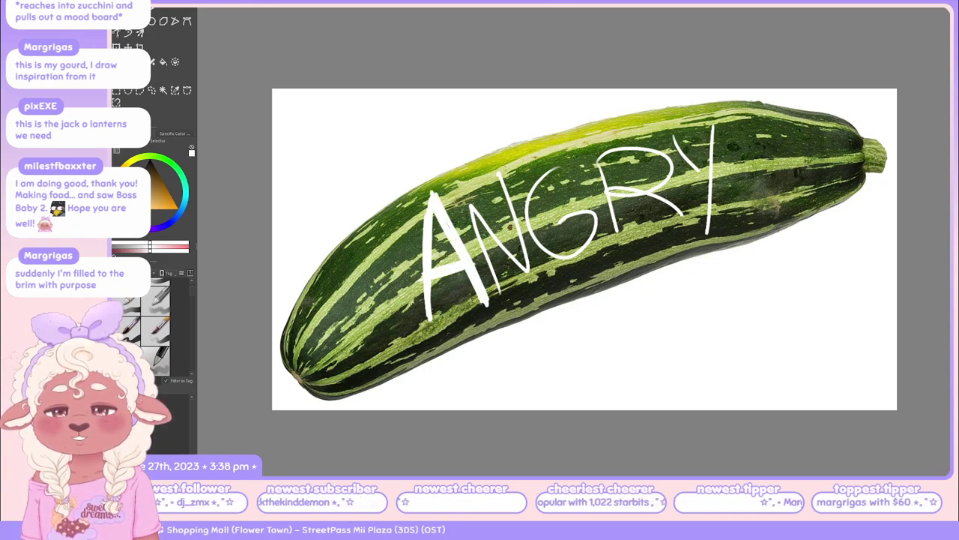
{"action": "left_click_drag", "start_coordinate": [478, 206], "coordinate": [508, 300]}
{"action": "mouse_move", "coordinate": [479, 223]}
{"action": "left_mouse_down"}
{"action": "mouse_move", "coordinate": [500, 291]}
{"action": "mouse_move", "coordinate": [479, 229]}
{"action": "mouse_move", "coordinate": [524, 261]}
{"action": "left_mouse_up"}
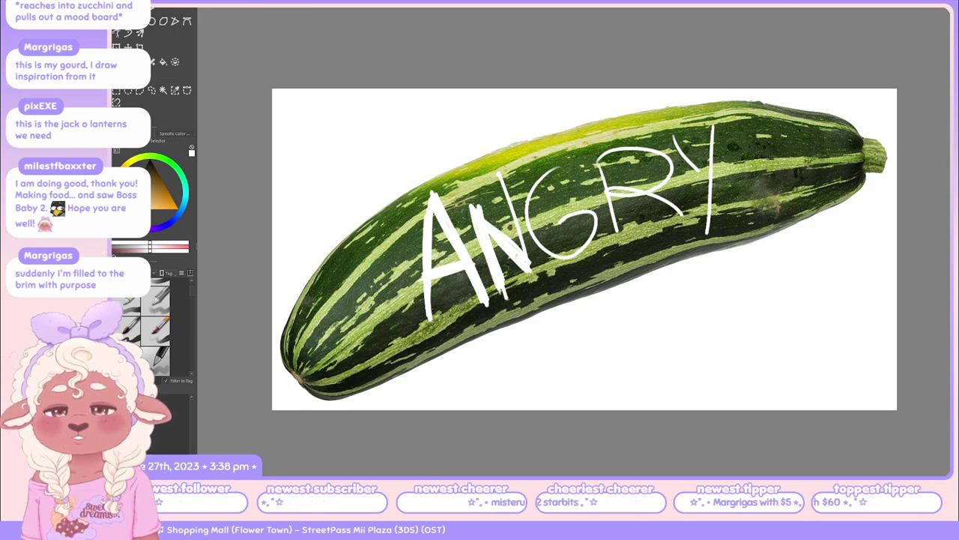
{"action": "mouse_move", "coordinate": [493, 180]}
{"action": "left_mouse_down"}
{"action": "mouse_move", "coordinate": [521, 250]}
{"action": "mouse_move", "coordinate": [511, 216]}
{"action": "left_mouse_up"}
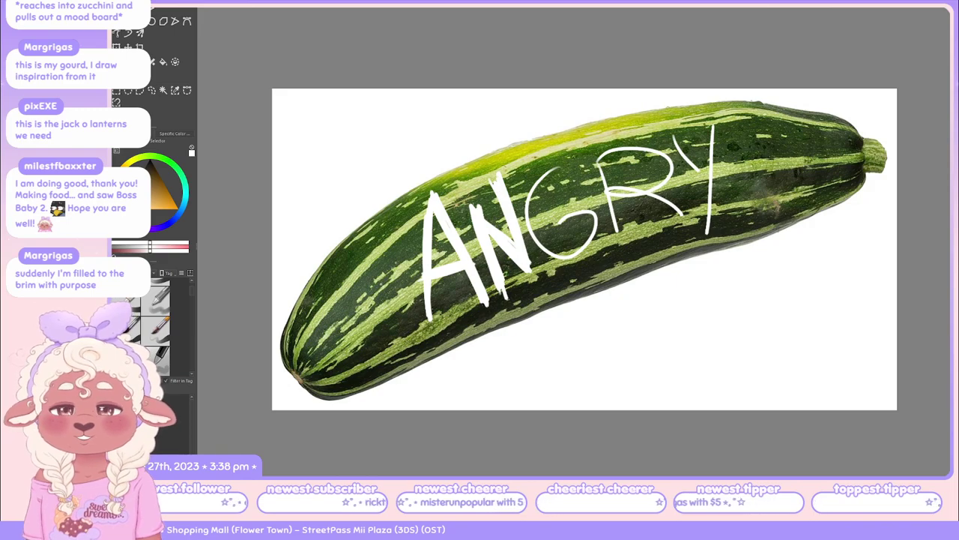
Thicken the letters G, R and Y of the word on the zucchini with rough white strokes
{"action": "mouse_move", "coordinate": [569, 168]}
{"action": "left_mouse_down"}
{"action": "mouse_move", "coordinate": [533, 217]}
{"action": "mouse_move", "coordinate": [592, 217]}
{"action": "mouse_move", "coordinate": [570, 260]}
{"action": "mouse_move", "coordinate": [564, 191]}
{"action": "mouse_move", "coordinate": [531, 223]}
{"action": "mouse_move", "coordinate": [550, 262]}
{"action": "left_mouse_up"}
{"action": "mouse_move", "coordinate": [601, 148]}
{"action": "left_mouse_down"}
{"action": "mouse_move", "coordinate": [622, 231]}
{"action": "mouse_move", "coordinate": [611, 227]}
{"action": "mouse_move", "coordinate": [658, 144]}
{"action": "mouse_move", "coordinate": [646, 190]}
{"action": "mouse_move", "coordinate": [615, 146]}
{"action": "mouse_move", "coordinate": [674, 176]}
{"action": "left_mouse_up"}
{"action": "mouse_move", "coordinate": [619, 193]}
{"action": "left_mouse_down"}
{"action": "mouse_move", "coordinate": [664, 187]}
{"action": "mouse_move", "coordinate": [681, 212]}
{"action": "mouse_move", "coordinate": [672, 213]}
{"action": "left_mouse_up"}
{"action": "mouse_move", "coordinate": [667, 137]}
{"action": "left_mouse_down"}
{"action": "mouse_move", "coordinate": [705, 184]}
{"action": "mouse_move", "coordinate": [701, 177]}
{"action": "left_mouse_up"}
{"action": "left_click_drag", "start_coordinate": [709, 140], "coordinate": [704, 190]}
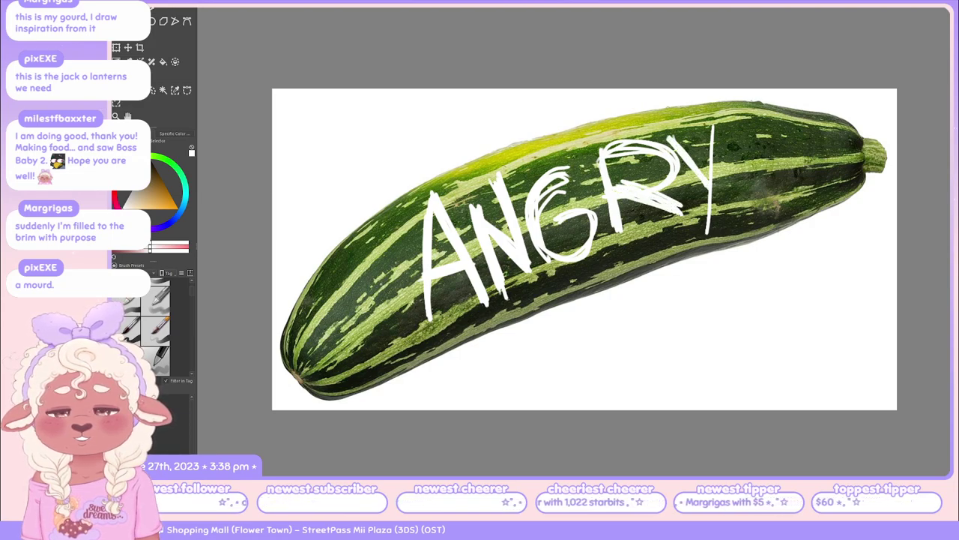
{"action": "left_click_drag", "start_coordinate": [713, 144], "coordinate": [705, 225]}
{"action": "left_click_drag", "start_coordinate": [709, 168], "coordinate": [698, 240]}
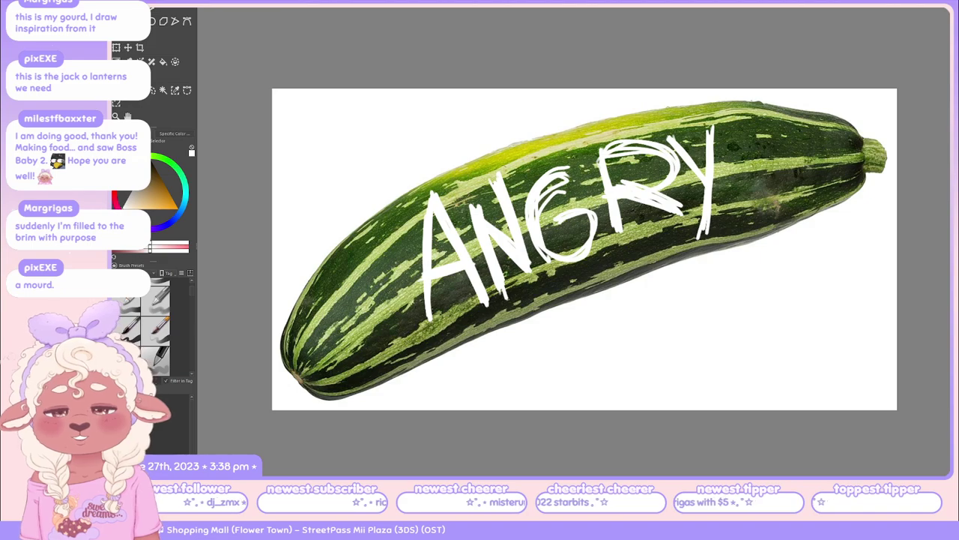
Draw a white >:( face on the blossom end of the zucchini, just before the letter A
{"action": "mouse_move", "coordinate": [312, 337]}
{"action": "left_mouse_down"}
{"action": "mouse_move", "coordinate": [321, 366]}
{"action": "mouse_move", "coordinate": [336, 342]}
{"action": "left_mouse_up"}
{"action": "left_click", "coordinate": [360, 316]}
{"action": "left_click", "coordinate": [383, 353]}
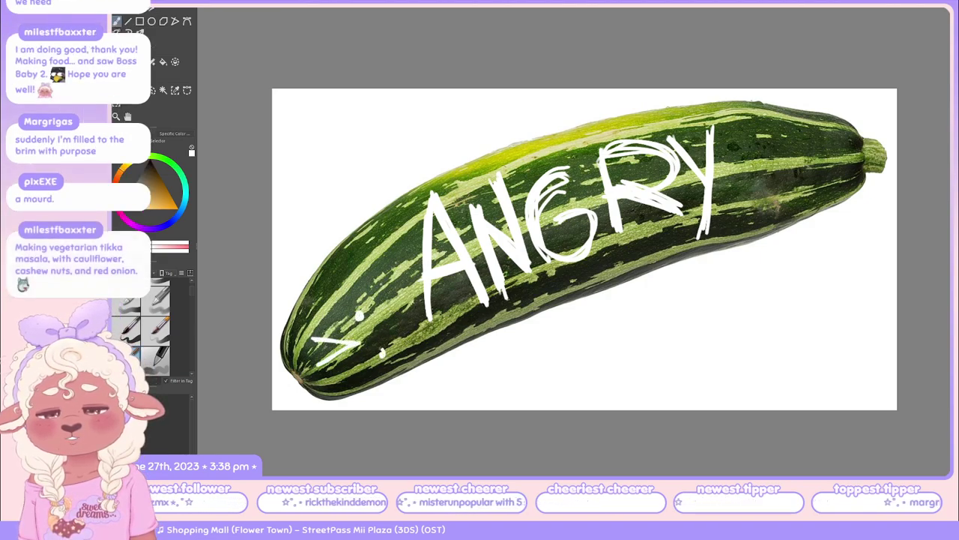
{"action": "mouse_move", "coordinate": [396, 281]}
{"action": "left_mouse_down"}
{"action": "mouse_move", "coordinate": [388, 302]}
{"action": "mouse_move", "coordinate": [421, 346]}
{"action": "mouse_move", "coordinate": [388, 321]}
{"action": "left_mouse_up"}
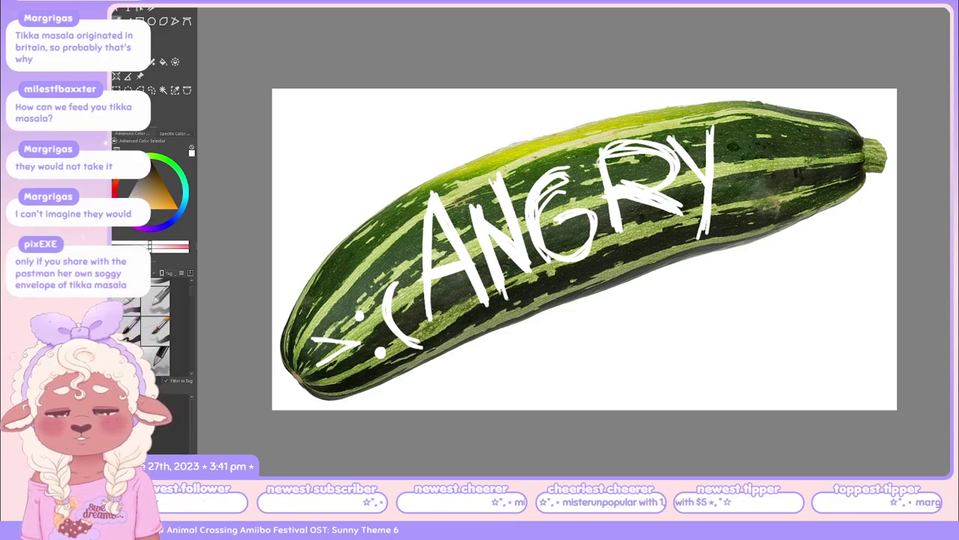
Go back past the mood board to the unicorn sketch and review the full figure down to the leg warmers and tail
{"action": "key", "text": "alt+Tab"}
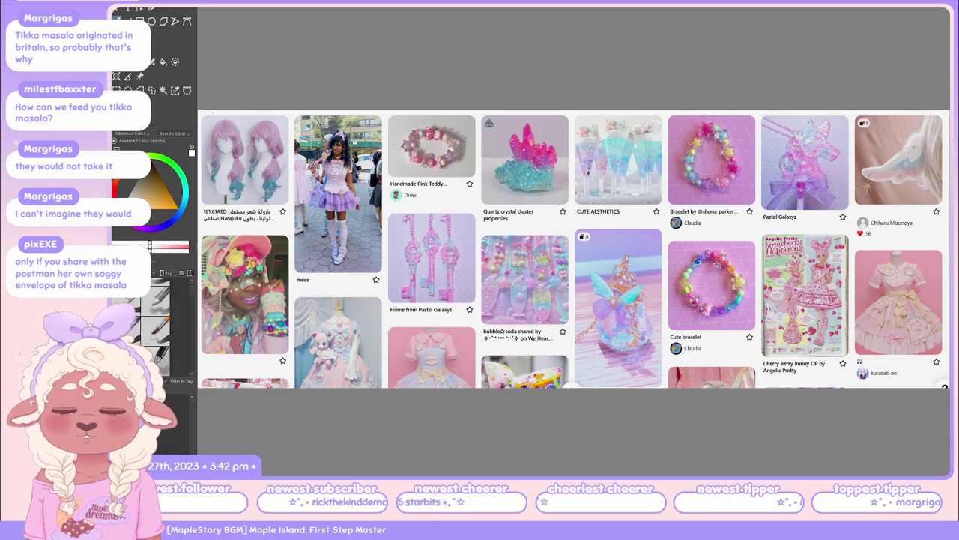
{"action": "key", "text": "alt+Tab"}
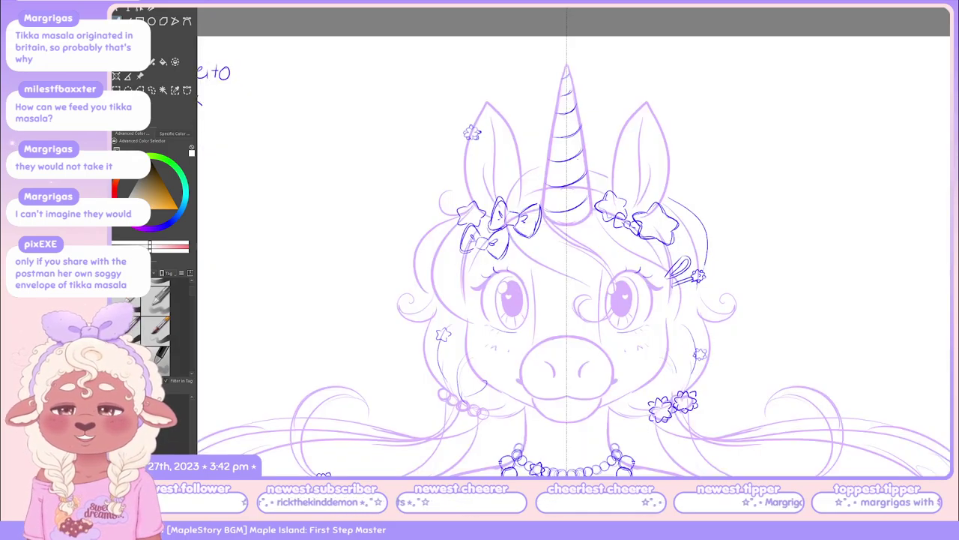
{"action": "key", "text": "minus"}
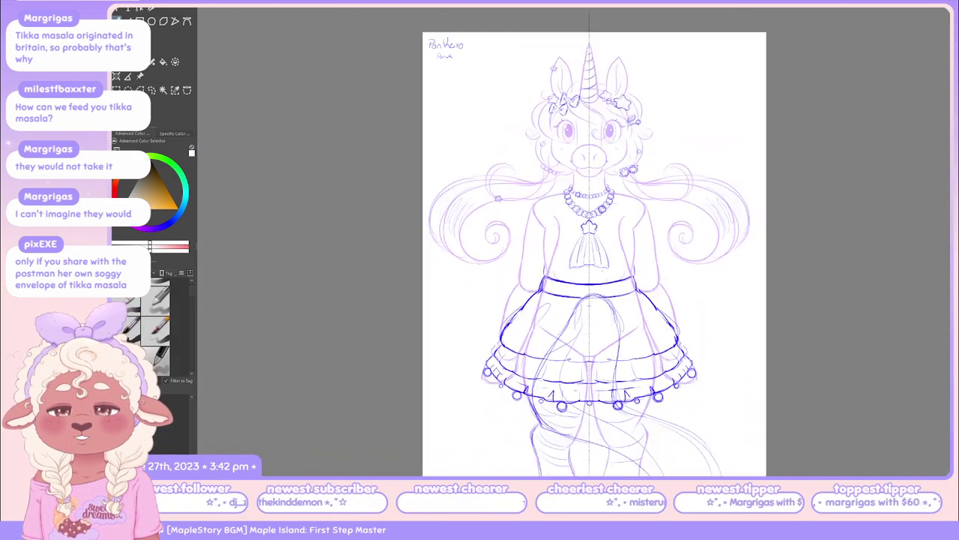
{"action": "scroll", "coordinate": [596, 240], "scroll_direction": "down", "scroll_amount": 3}
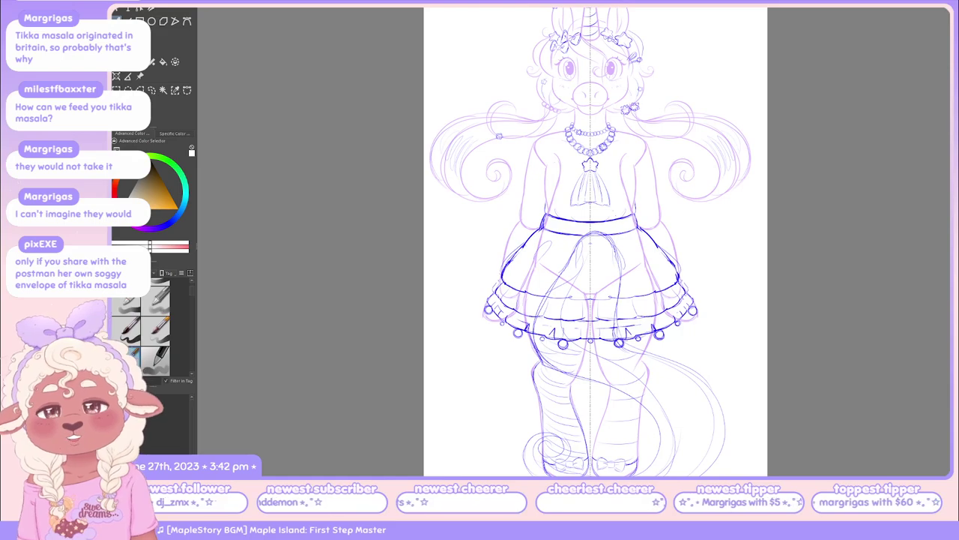
Examine the unicorn sketch up close, from the necklaces, pendant and skirt to the face and hair accessories
{"action": "scroll", "coordinate": [592, 240], "scroll_direction": "up", "scroll_amount": 5}
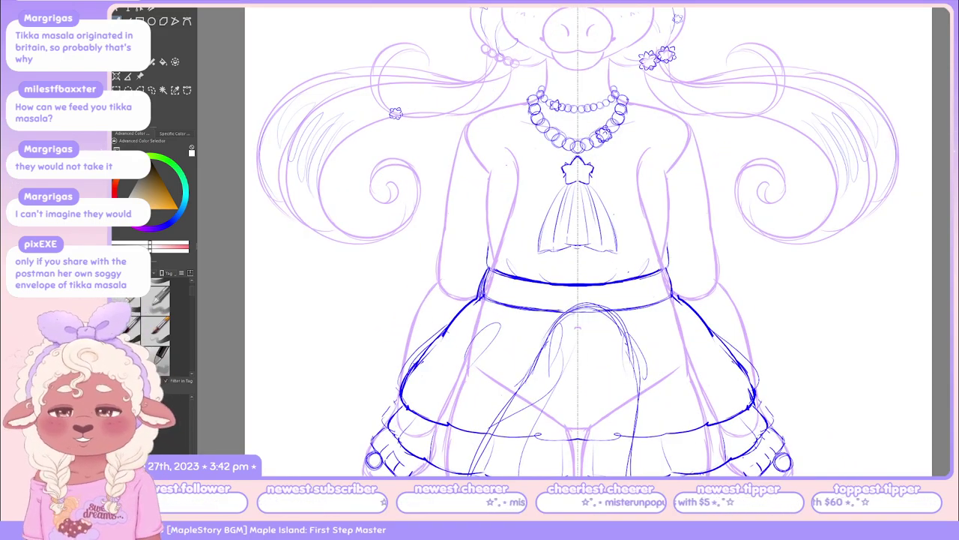
{"action": "scroll", "coordinate": [592, 240], "scroll_direction": "down", "scroll_amount": 2}
{"action": "scroll", "coordinate": [592, 240], "scroll_direction": "up", "scroll_amount": 3}
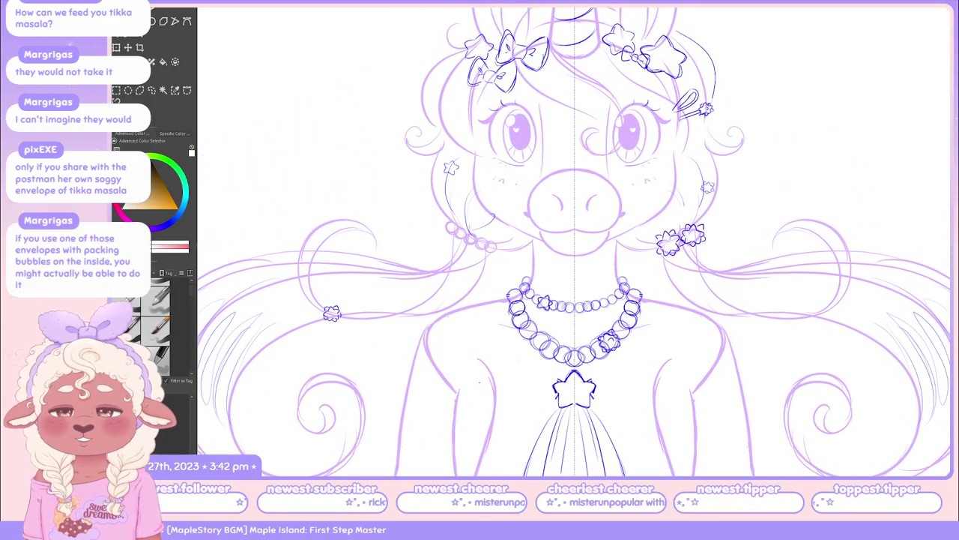
{"action": "scroll", "coordinate": [592, 240], "scroll_direction": "down", "scroll_amount": 1}
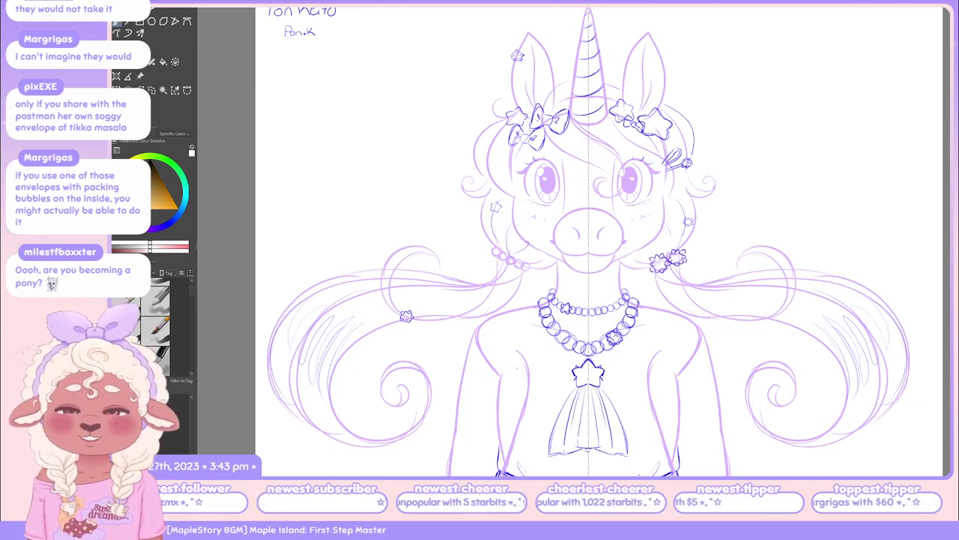
{"action": "key", "text": "ctrl+minus"}
{"action": "key", "text": "ctrl+plus"}
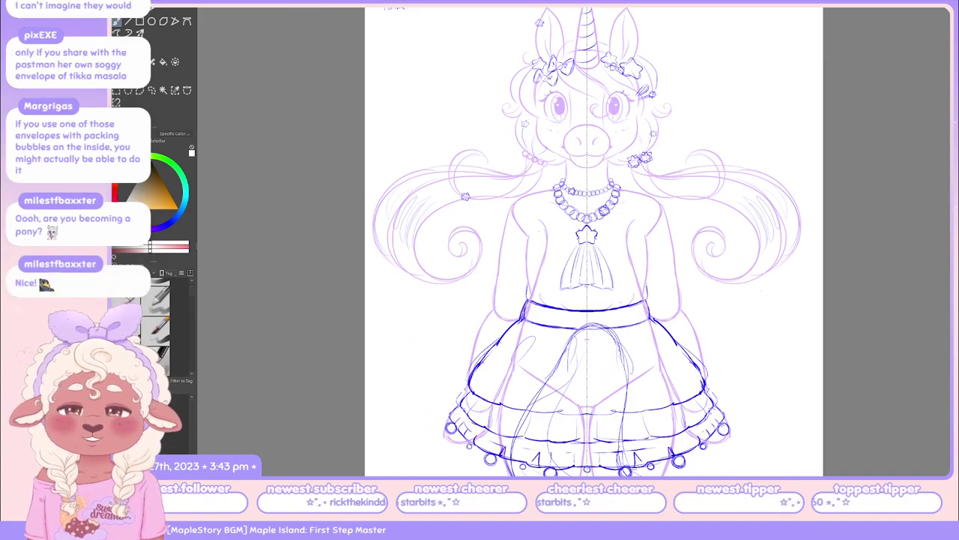
{"action": "scroll", "coordinate": [592, 240], "scroll_direction": "up", "scroll_amount": 1}
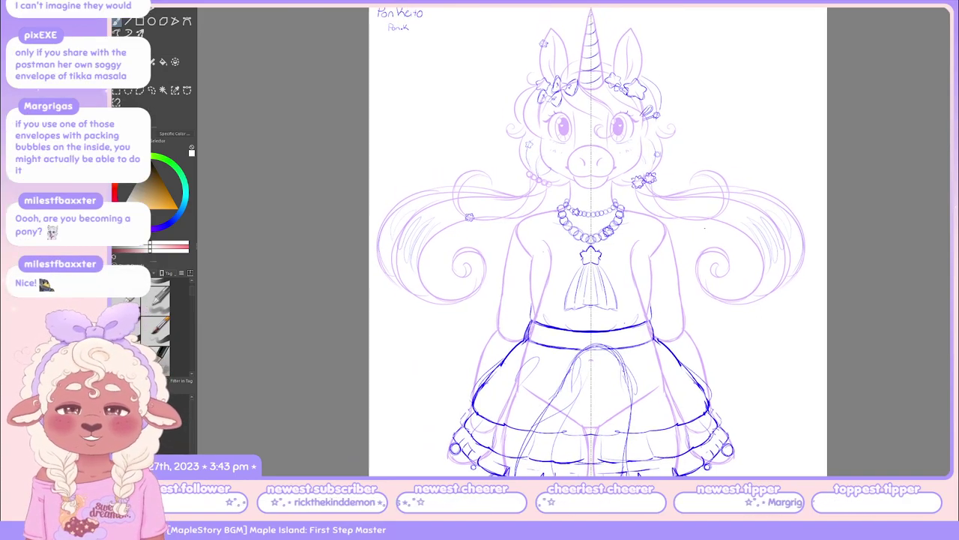
{"action": "key", "text": "ctrl+plus"}
{"action": "key", "text": "ctrl+plus"}
{"action": "key", "text": "ctrl+plus"}
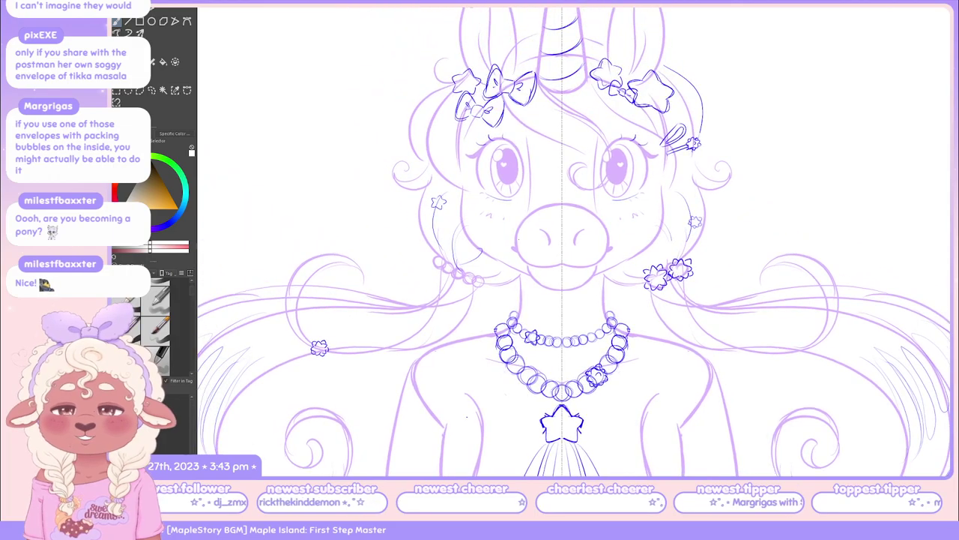
{"action": "scroll", "coordinate": [574, 240], "scroll_direction": "up", "scroll_amount": 2}
{"action": "key", "text": "ctrl+plus"}
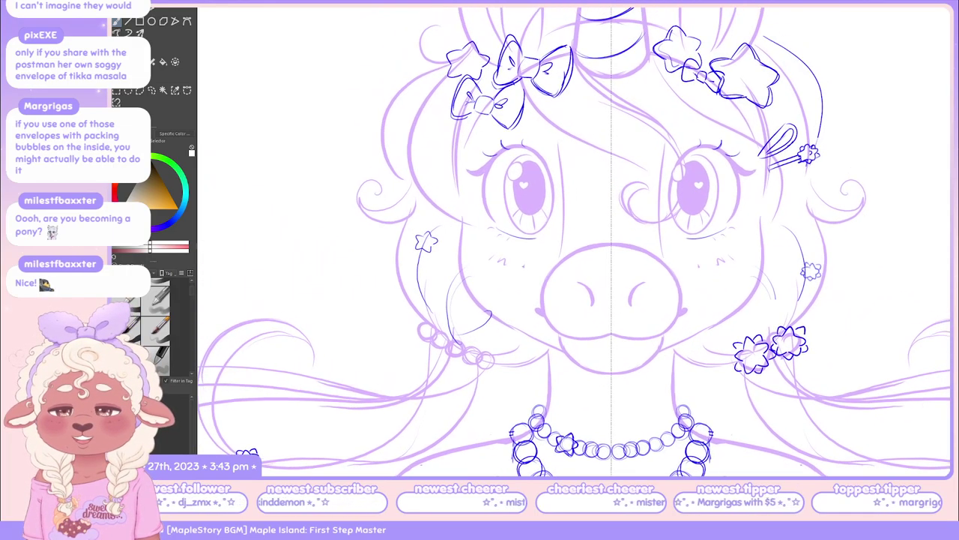
{"action": "scroll", "coordinate": [574, 240], "scroll_direction": "up", "scroll_amount": 2}
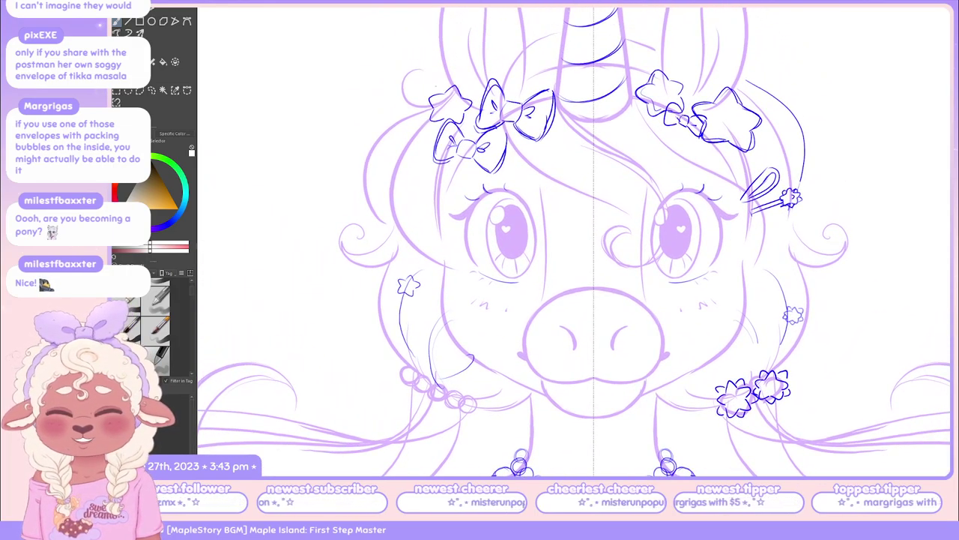
{"action": "scroll", "coordinate": [509, 105], "scroll_direction": "down", "scroll_amount": 2}
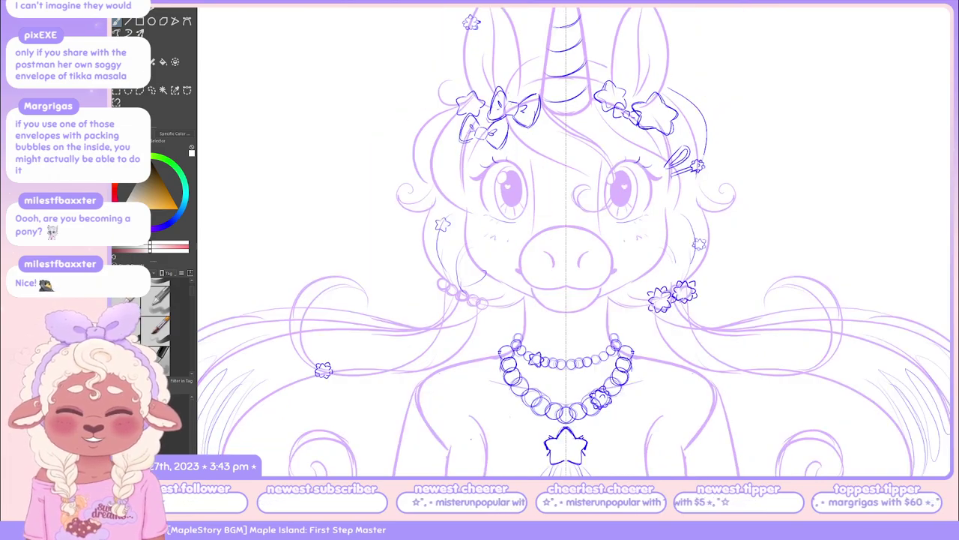
{"action": "key", "text": "ctrl+minus"}
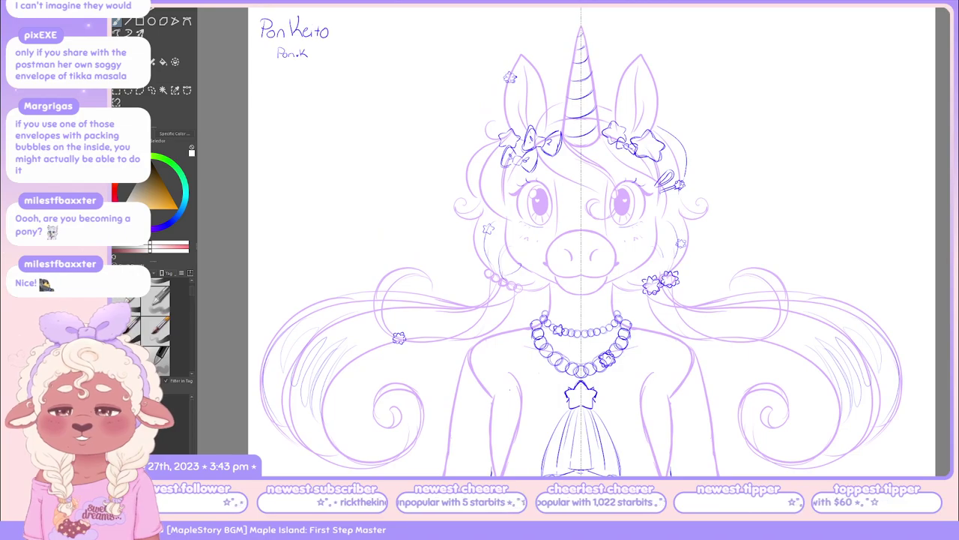
{"action": "key", "text": "ctrl+Tab"}
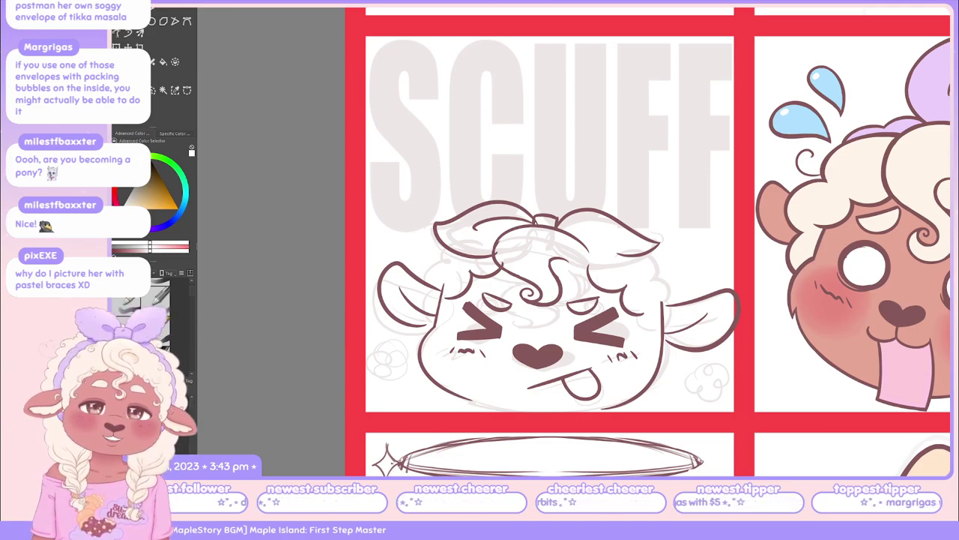
{"action": "key", "text": "ctrl+Tab"}
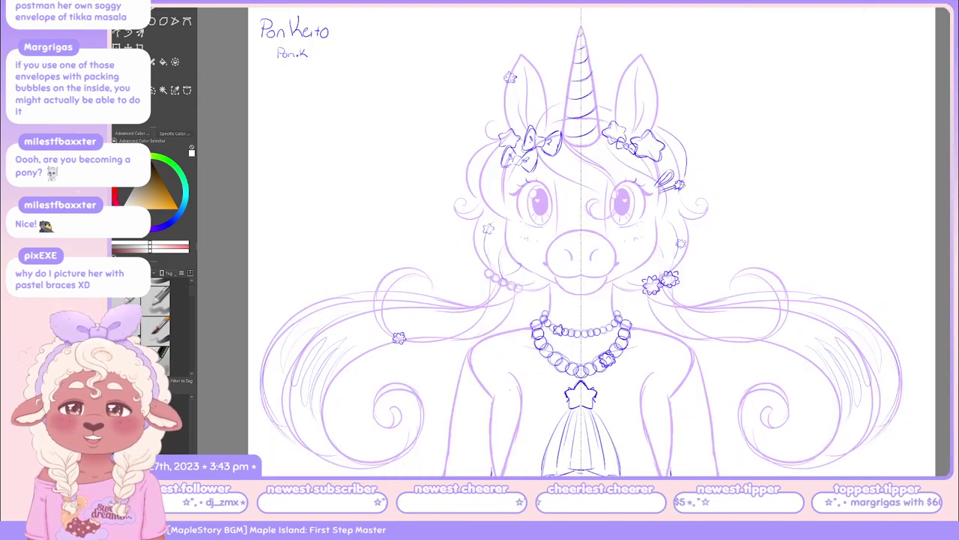
Switch to dark blue and draw a bullet dot below the character's handwritten names in the sketch's upper corner
{"action": "scroll", "coordinate": [592, 240], "scroll_direction": "up", "scroll_amount": 5}
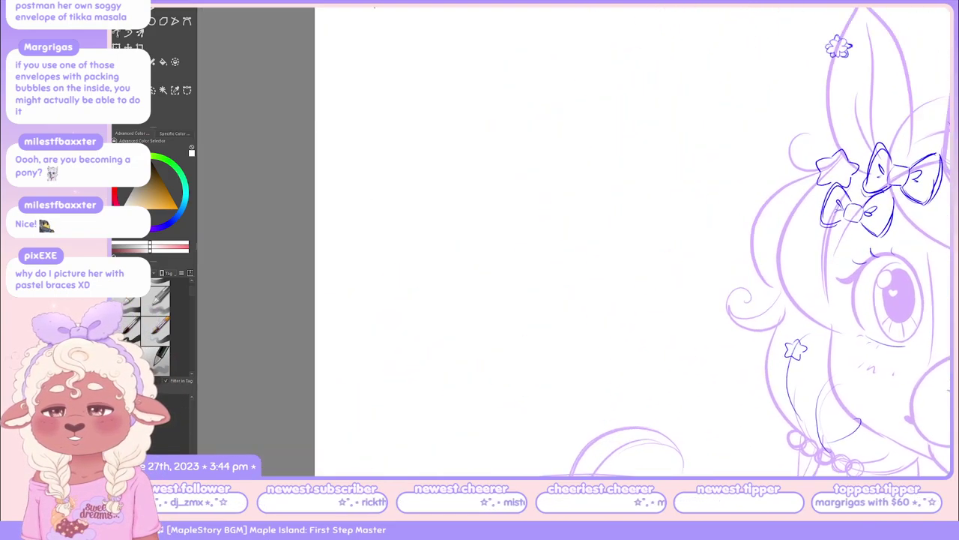
{"action": "scroll", "coordinate": [537, 288], "scroll_direction": "up", "scroll_amount": 2}
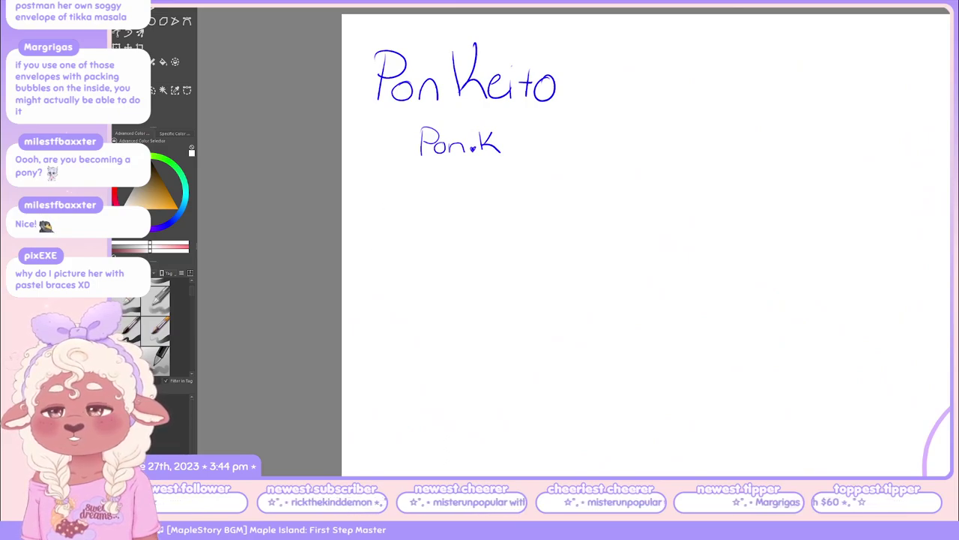
{"action": "key", "text": "x"}
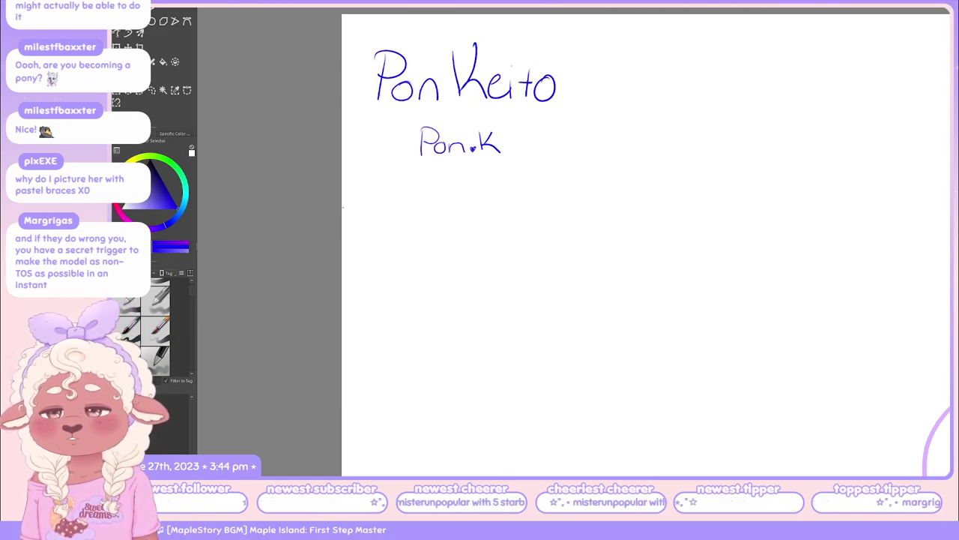
{"action": "mouse_move", "coordinate": [343, 197]}
{"action": "left_mouse_down"}
{"action": "mouse_move", "coordinate": [344, 232]}
{"action": "mouse_move", "coordinate": [355, 220]}
{"action": "mouse_move", "coordinate": [391, 230]}
{"action": "left_mouse_up"}
{"action": "key", "text": "ctrl+z"}
{"action": "key", "text": "ctrl+z"}
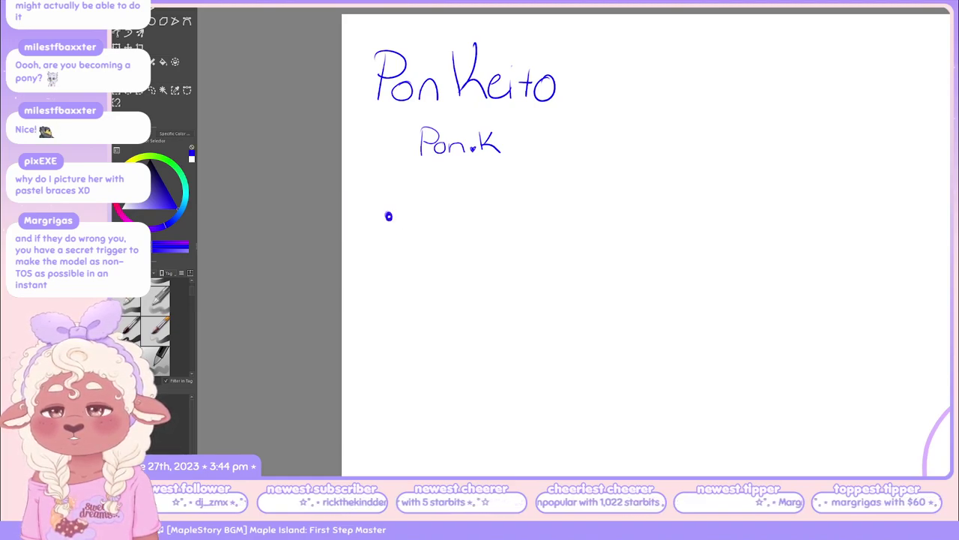
{"action": "left_click", "coordinate": [389, 215]}
{"action": "mouse_move", "coordinate": [407, 216]}
{"action": "left_mouse_down"}
{"action": "mouse_move", "coordinate": [446, 213]}
{"action": "mouse_move", "coordinate": [446, 226]}
{"action": "mouse_move", "coordinate": [463, 210]}
{"action": "mouse_move", "coordinate": [470, 229]}
{"action": "mouse_move", "coordinate": [495, 230]}
{"action": "left_mouse_up"}
{"action": "key", "text": "ctrl+z"}
{"action": "key", "text": "ctrl+z"}
{"action": "key", "text": "ctrl+z"}
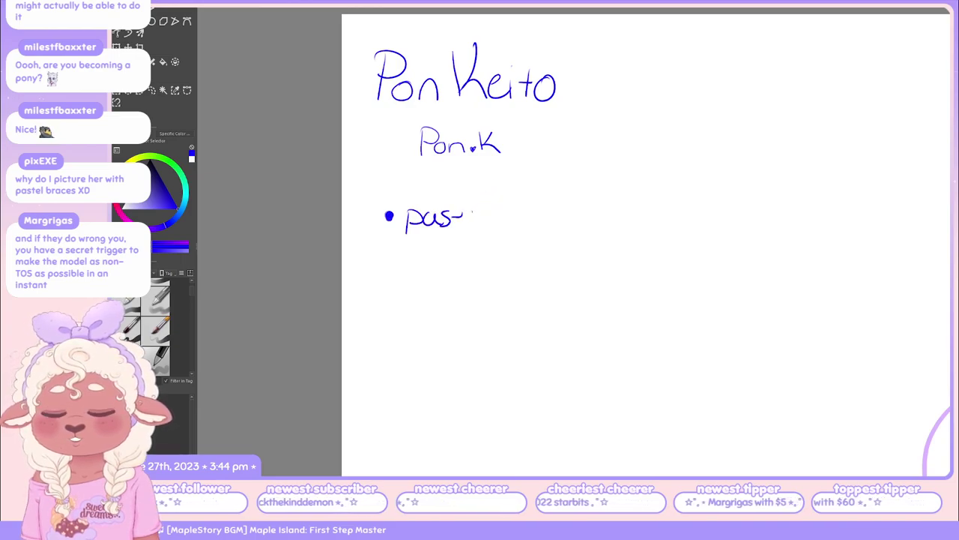
{"action": "left_click_drag", "start_coordinate": [457, 203], "coordinate": [457, 222]}
{"action": "mouse_move", "coordinate": [491, 192]}
{"action": "left_mouse_down"}
{"action": "mouse_move", "coordinate": [487, 230]}
{"action": "mouse_move", "coordinate": [454, 232]}
{"action": "left_mouse_up"}
{"action": "key", "text": "ctrl+z"}
{"action": "key", "text": "ctrl+z"}
{"action": "key", "text": "ctrl+z"}
{"action": "key", "text": "ctrl+z"}
{"action": "key", "text": "ctrl+z"}
{"action": "key", "text": "ctrl+z"}
{"action": "key", "text": "ctrl+z"}
{"action": "key", "text": "ctrl+z"}
{"action": "key", "text": "ctrl+z"}
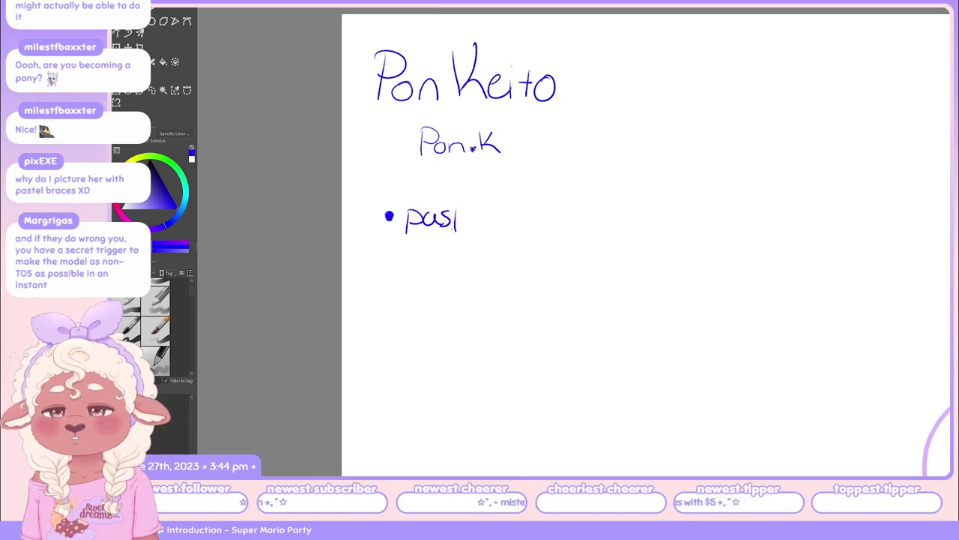
Handwrite "pastel braces?" in blue beside the bullet dot
{"action": "mouse_move", "coordinate": [403, 217]}
{"action": "left_mouse_down"}
{"action": "mouse_move", "coordinate": [404, 241]}
{"action": "mouse_move", "coordinate": [415, 225]}
{"action": "mouse_move", "coordinate": [465, 216]}
{"action": "left_mouse_up"}
{"action": "mouse_move", "coordinate": [459, 205]}
{"action": "left_mouse_down"}
{"action": "mouse_move", "coordinate": [460, 228]}
{"action": "mouse_move", "coordinate": [499, 232]}
{"action": "left_mouse_up"}
{"action": "mouse_move", "coordinate": [518, 199]}
{"action": "left_mouse_down"}
{"action": "mouse_move", "coordinate": [523, 230]}
{"action": "mouse_move", "coordinate": [549, 217]}
{"action": "mouse_move", "coordinate": [580, 228]}
{"action": "left_mouse_up"}
{"action": "mouse_move", "coordinate": [587, 223]}
{"action": "left_mouse_down"}
{"action": "mouse_move", "coordinate": [603, 230]}
{"action": "mouse_move", "coordinate": [572, 228]}
{"action": "mouse_move", "coordinate": [594, 220]}
{"action": "mouse_move", "coordinate": [602, 230]}
{"action": "left_mouse_up"}
{"action": "key", "text": "ctrl+z"}
{"action": "key", "text": "ctrl+z"}
{"action": "key", "text": "ctrl+z"}
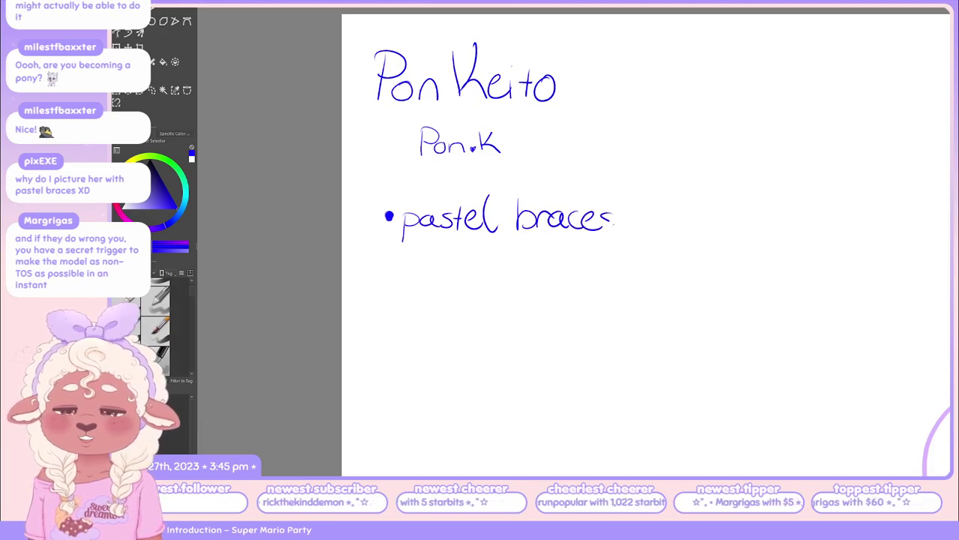
{"action": "left_click", "coordinate": [622, 224]}
{"action": "left_click_drag", "start_coordinate": [622, 194], "coordinate": [628, 213]}
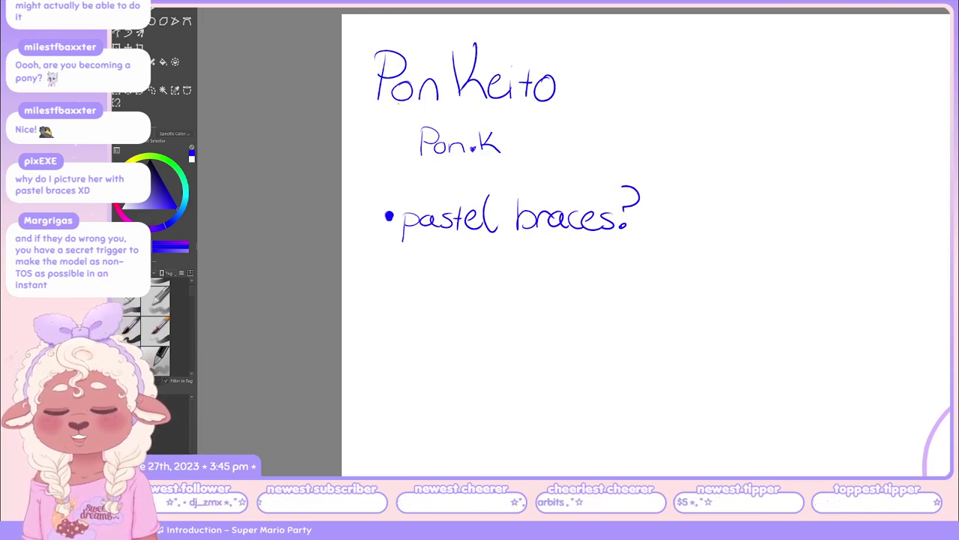
Try underlining the character's handwritten full name and the short form beneath it
{"action": "left_click_drag", "start_coordinate": [401, 117], "coordinate": [535, 104]}
{"action": "key", "text": "ctrl+z"}
{"action": "left_click_drag", "start_coordinate": [360, 122], "coordinate": [523, 111]}
{"action": "key", "text": "ctrl+z"}
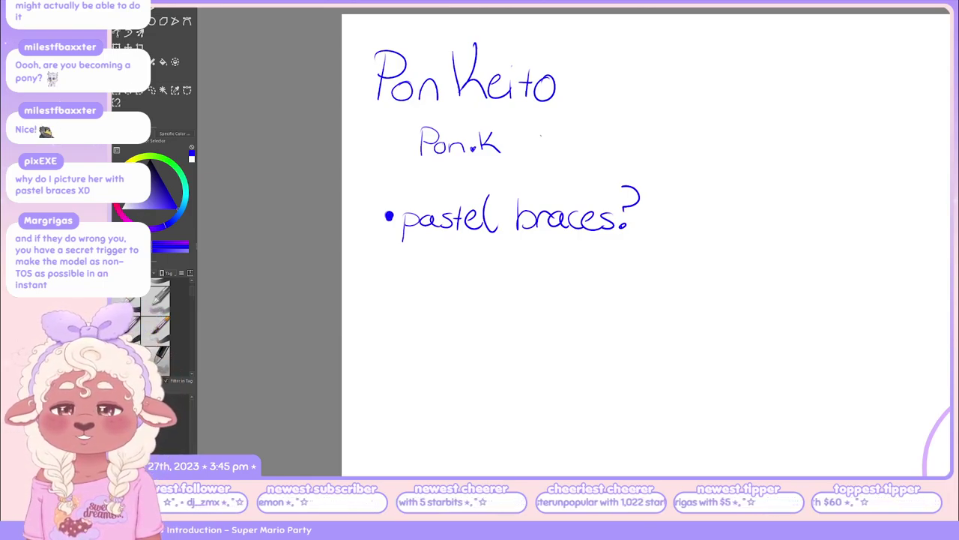
{"action": "mouse_move", "coordinate": [368, 118]}
{"action": "left_mouse_down"}
{"action": "mouse_move", "coordinate": [398, 127]}
{"action": "mouse_move", "coordinate": [459, 115]}
{"action": "mouse_move", "coordinate": [554, 117]}
{"action": "left_mouse_up"}
{"action": "key", "text": "ctrl+z"}
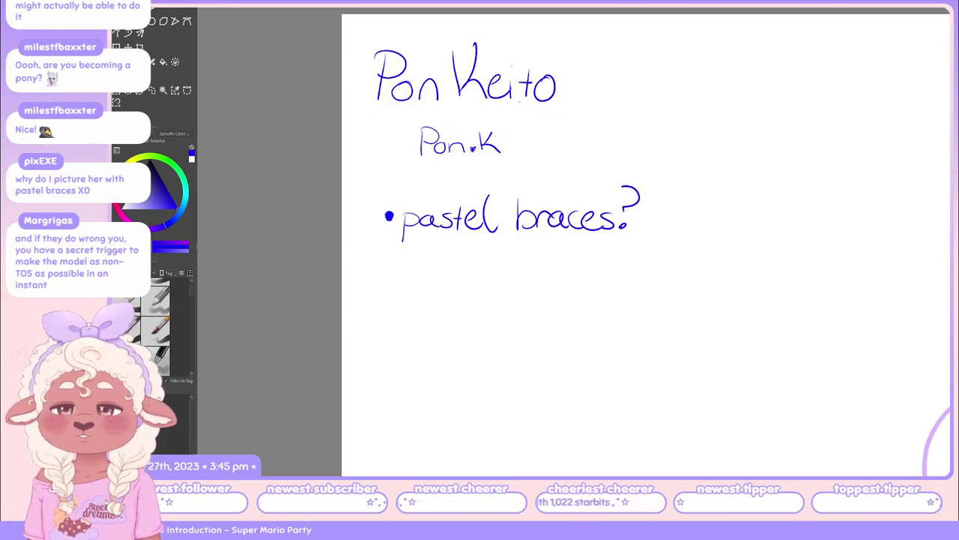
{"action": "mouse_move", "coordinate": [370, 127]}
{"action": "left_mouse_down"}
{"action": "mouse_move", "coordinate": [449, 105]}
{"action": "mouse_move", "coordinate": [534, 124]}
{"action": "mouse_move", "coordinate": [568, 112]}
{"action": "left_mouse_up"}
{"action": "key", "text": "ctrl+z"}
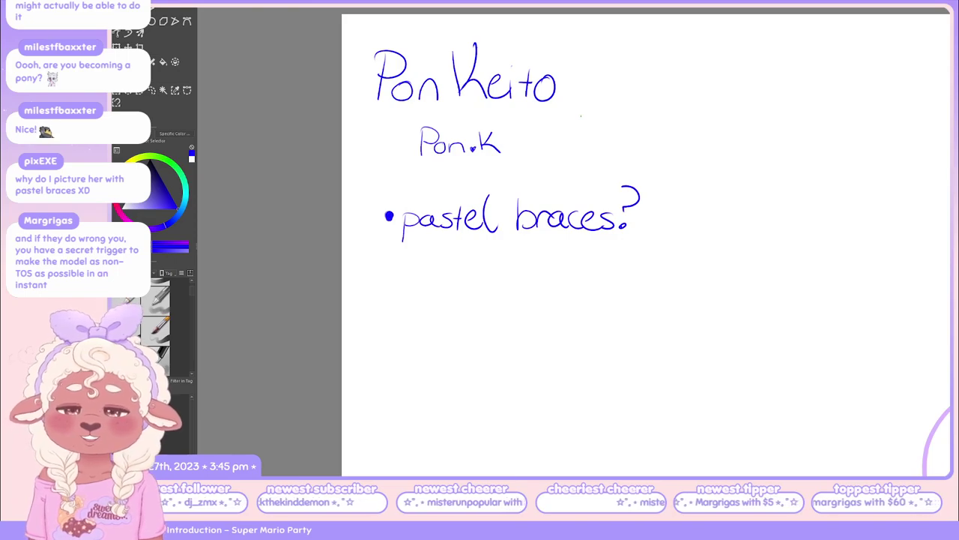
{"action": "left_click_drag", "start_coordinate": [417, 171], "coordinate": [525, 169]}
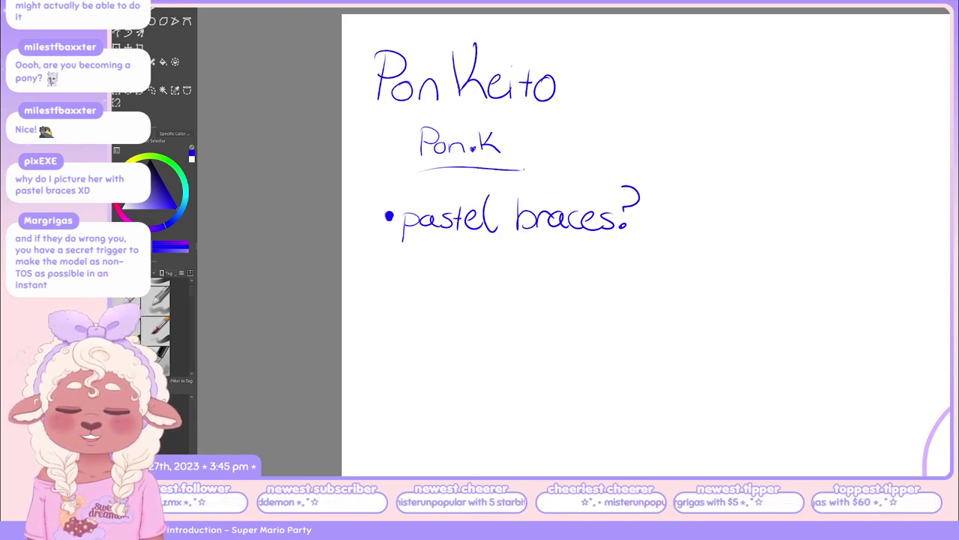
{"action": "key", "text": "ctrl+z"}
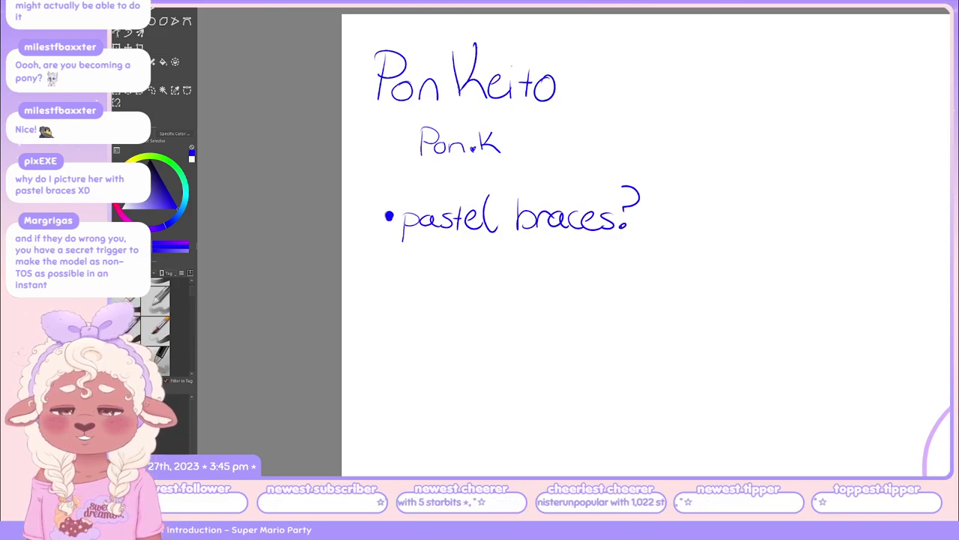
Return to the unicorn's head and examine the face and muzzle up close
{"action": "scroll", "coordinate": [538, 268], "scroll_direction": "down", "scroll_amount": 4}
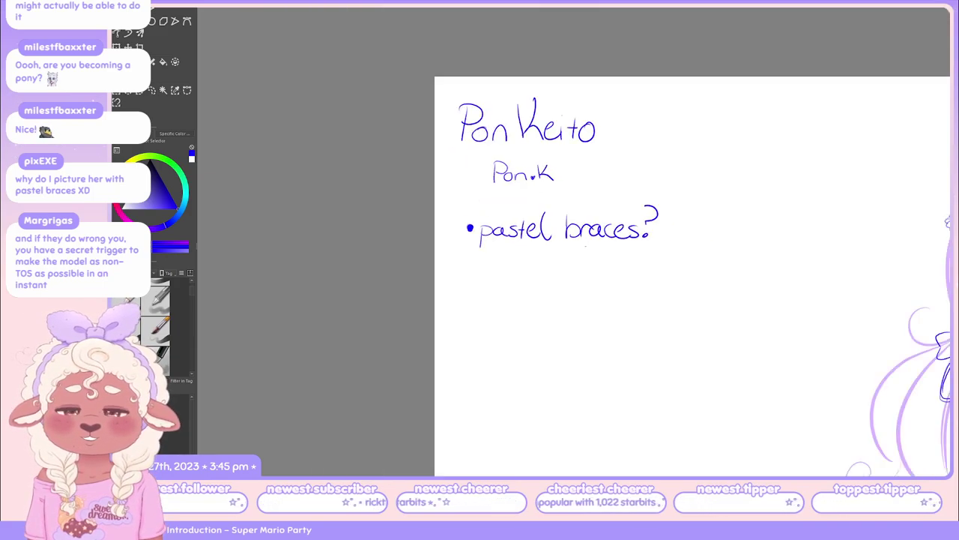
{"action": "scroll", "coordinate": [538, 268], "scroll_direction": "down", "scroll_amount": 2}
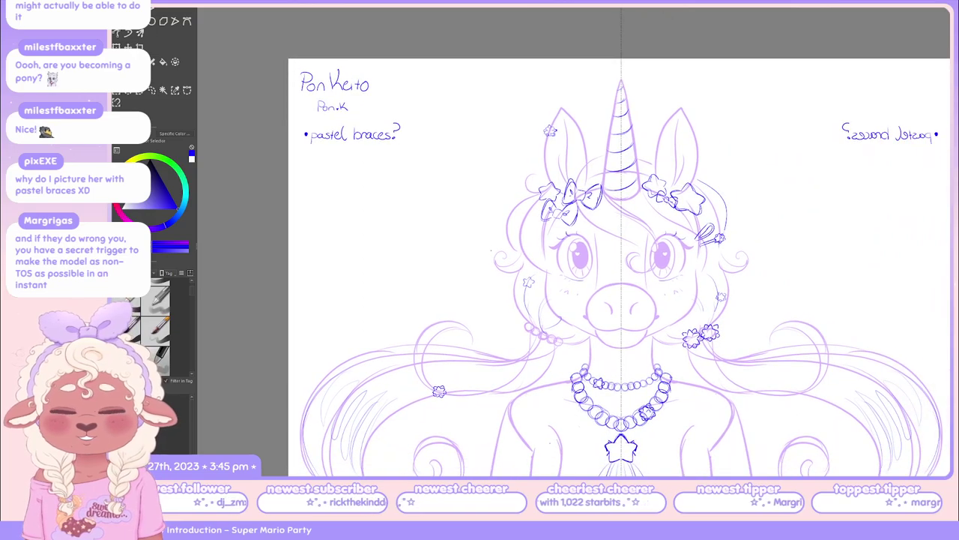
{"action": "scroll", "coordinate": [538, 268], "scroll_direction": "up", "scroll_amount": 3}
{"action": "key", "text": "h"}
{"action": "scroll", "coordinate": [574, 232], "scroll_direction": "left", "scroll_amount": 1}
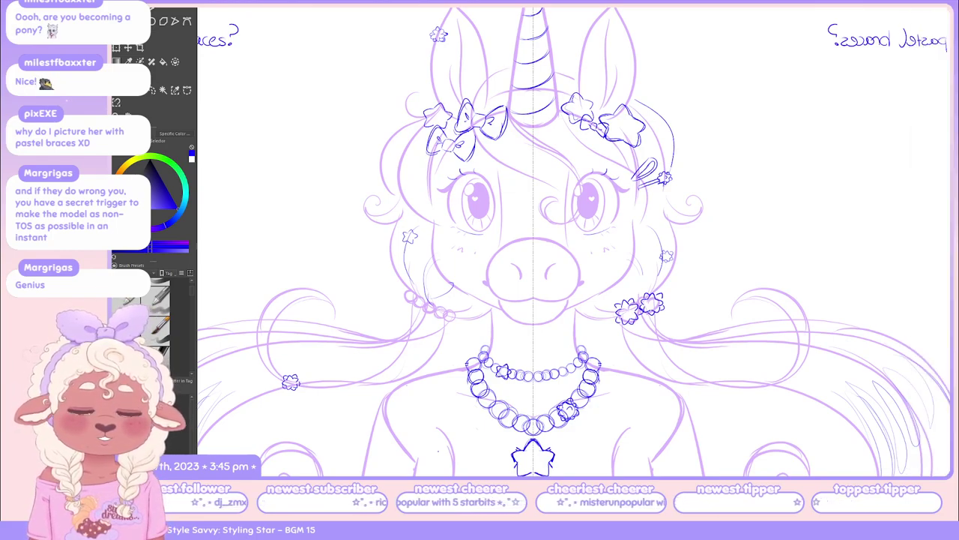
{"action": "mouse_move", "coordinate": [947, 234]}
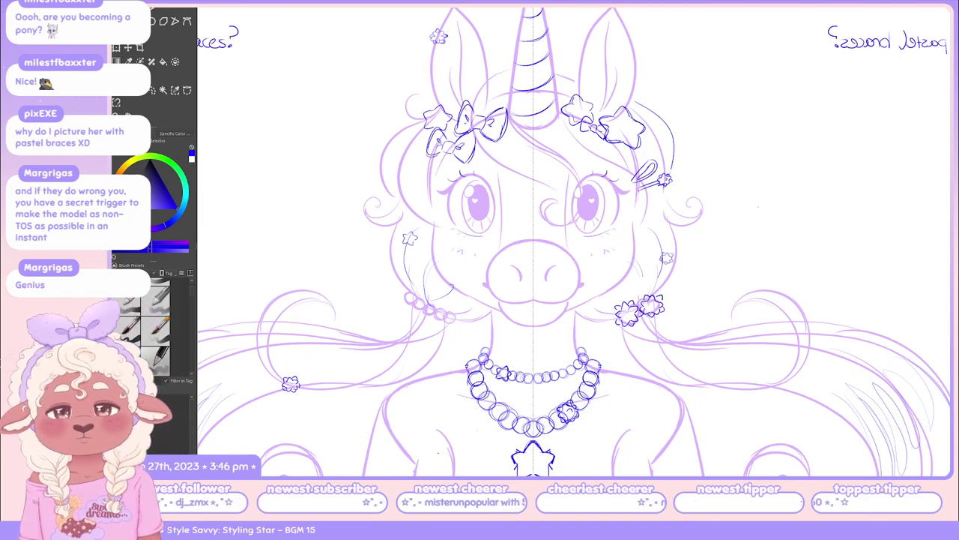
{"action": "scroll", "coordinate": [438, 252], "scroll_direction": "up", "scroll_amount": 3}
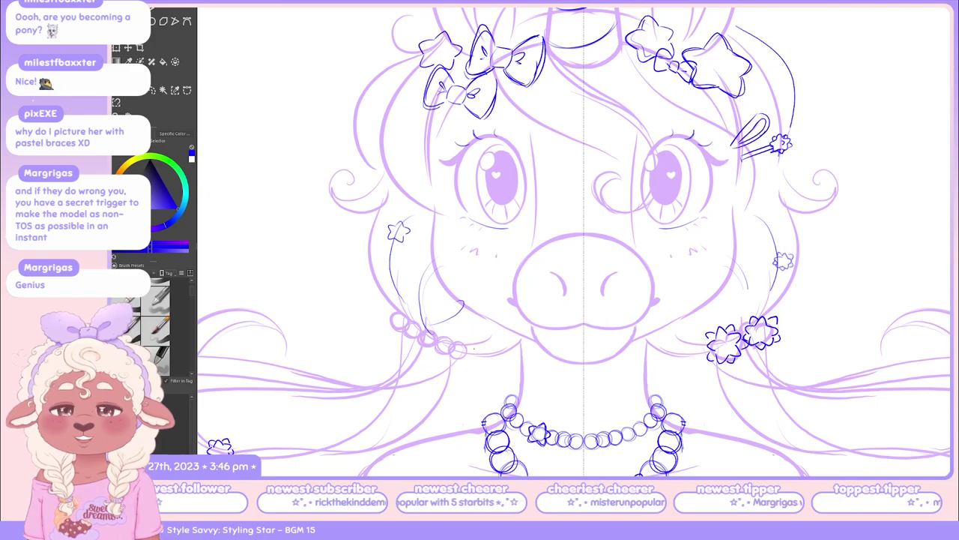
{"action": "left_click_drag", "start_coordinate": [551, 327], "coordinate": [583, 344]}
{"action": "key", "text": "ctrl+z"}
{"action": "key", "text": "ctrl+z"}
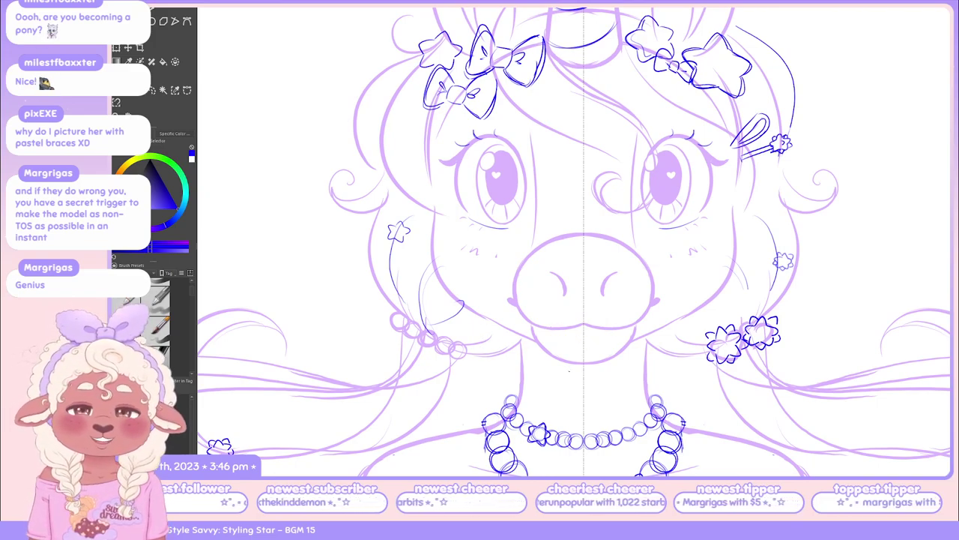
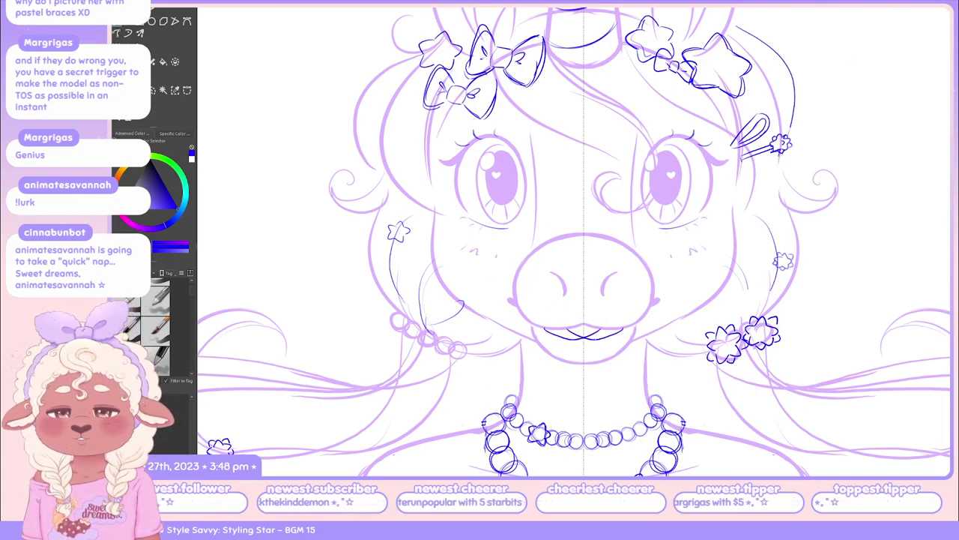
Sketch a symmetrical blue curve for an open smile between the unicorn's muzzle and chin
{"action": "left_click_drag", "start_coordinate": [544, 332], "coordinate": [624, 335]}
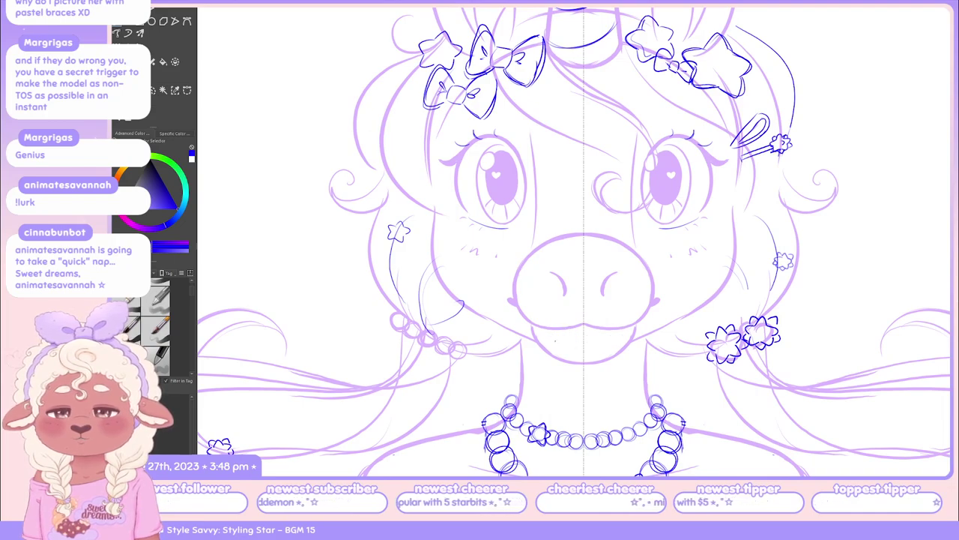
{"action": "left_click_drag", "start_coordinate": [545, 330], "coordinate": [623, 330]}
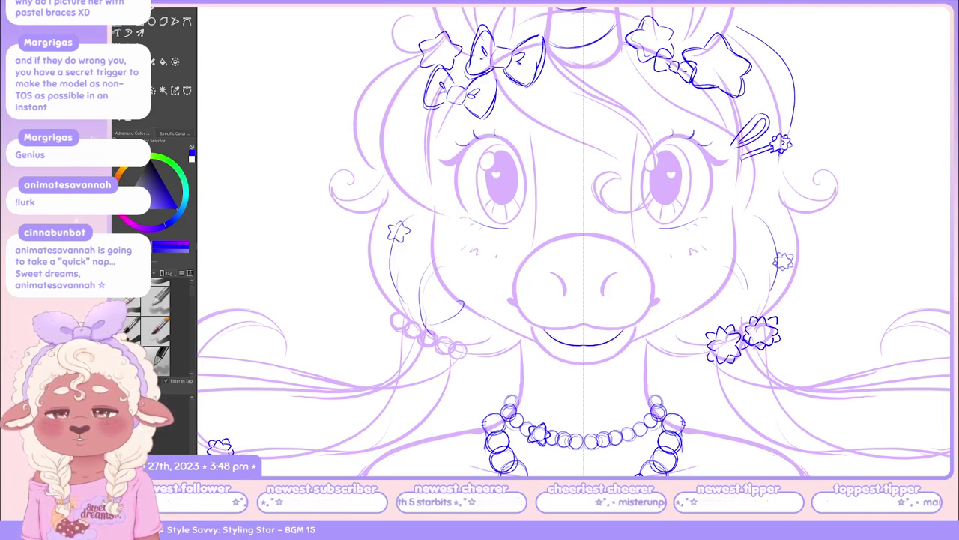
{"action": "mouse_move", "coordinate": [551, 335]}
{"action": "left_mouse_down"}
{"action": "mouse_move", "coordinate": [595, 346]}
{"action": "mouse_move", "coordinate": [560, 342]}
{"action": "left_mouse_up"}
{"action": "mouse_move", "coordinate": [607, 329]}
{"action": "left_mouse_down"}
{"action": "mouse_move", "coordinate": [607, 341]}
{"action": "mouse_move", "coordinate": [583, 345]}
{"action": "left_mouse_up"}
{"action": "key", "text": "ctrl+z"}
{"action": "key", "text": "ctrl+z"}
{"action": "key", "text": "ctrl+z"}
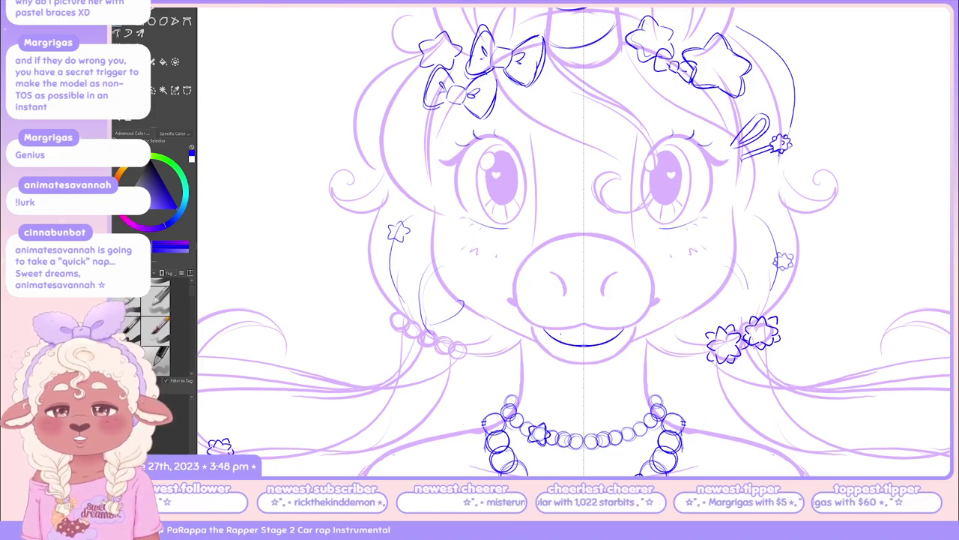
Undo the blue smile strokes on the unicorn's muzzle and review the whole figure down to the skirt
{"action": "key", "text": "ctrl+z"}
{"action": "key", "text": "ctrl+z"}
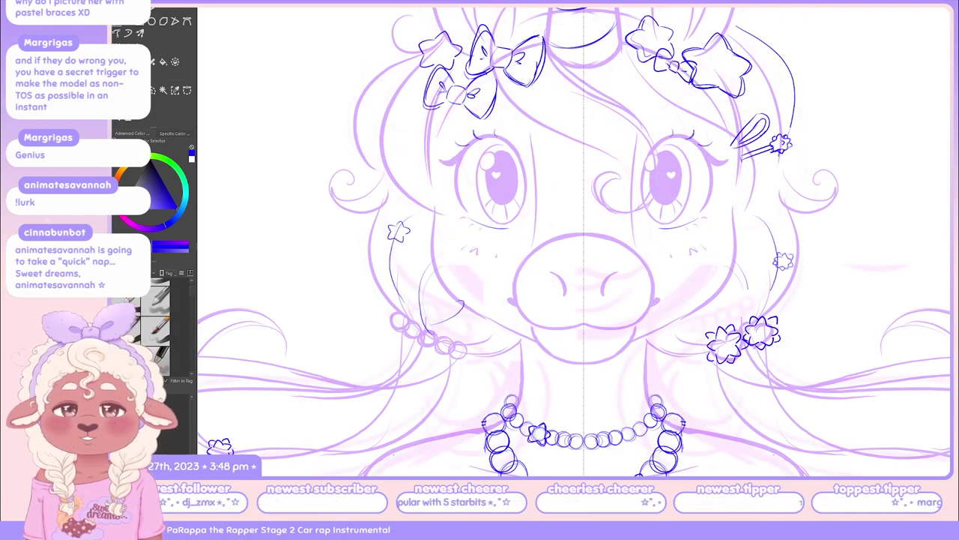
{"action": "scroll", "coordinate": [574, 240], "scroll_direction": "down", "scroll_amount": 5}
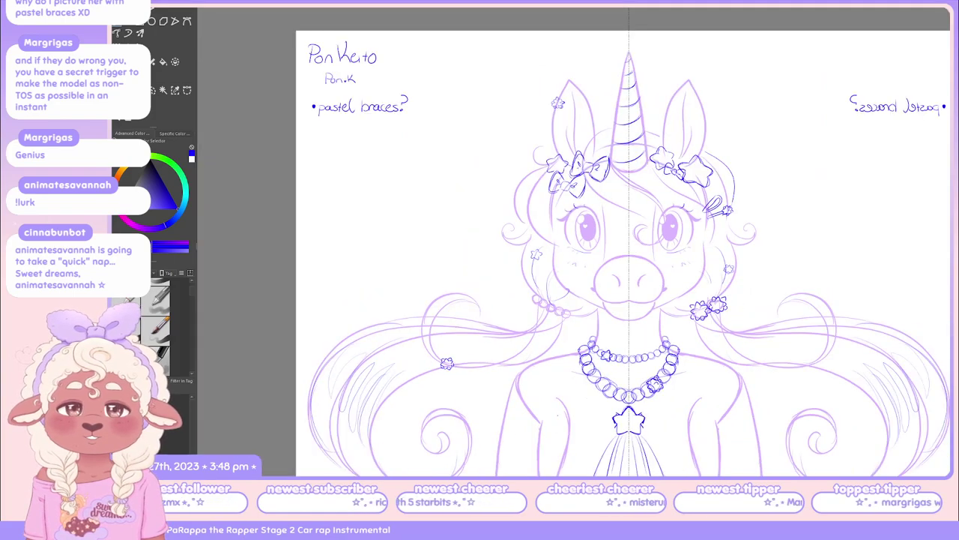
{"action": "scroll", "coordinate": [640, 269], "scroll_direction": "up", "scroll_amount": 2}
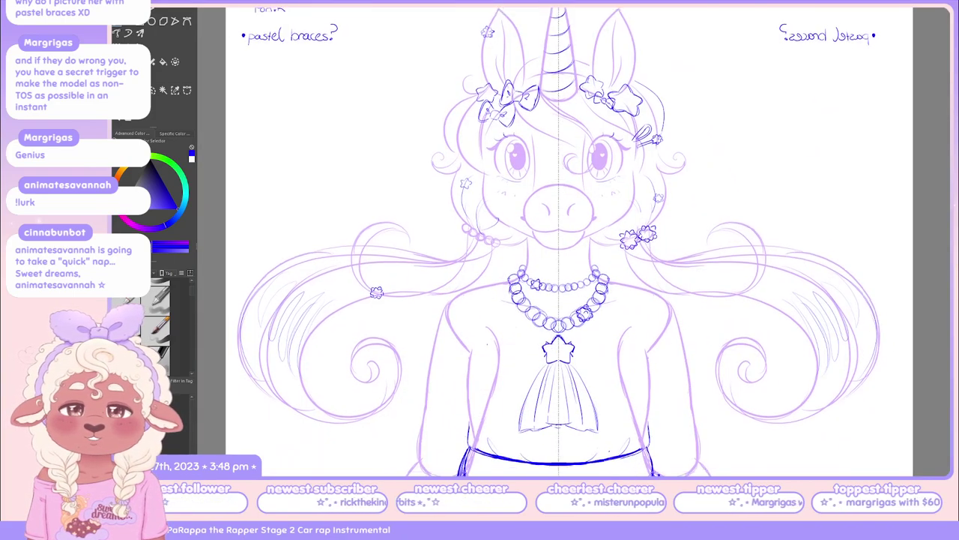
{"action": "scroll", "coordinate": [640, 270], "scroll_direction": "down", "scroll_amount": 2}
{"action": "scroll", "coordinate": [626, 247], "scroll_direction": "down", "scroll_amount": 3}
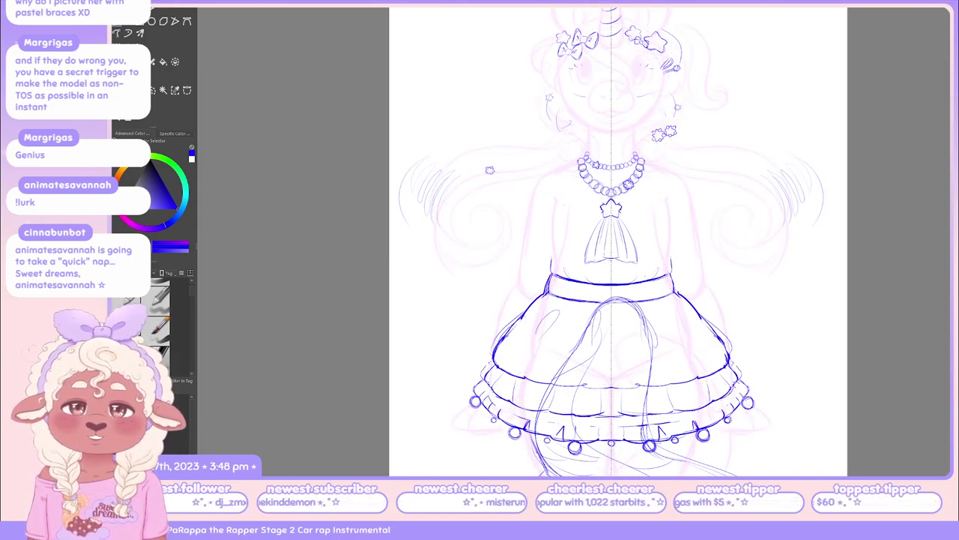
{"action": "scroll", "coordinate": [615, 239], "scroll_direction": "up", "scroll_amount": 1}
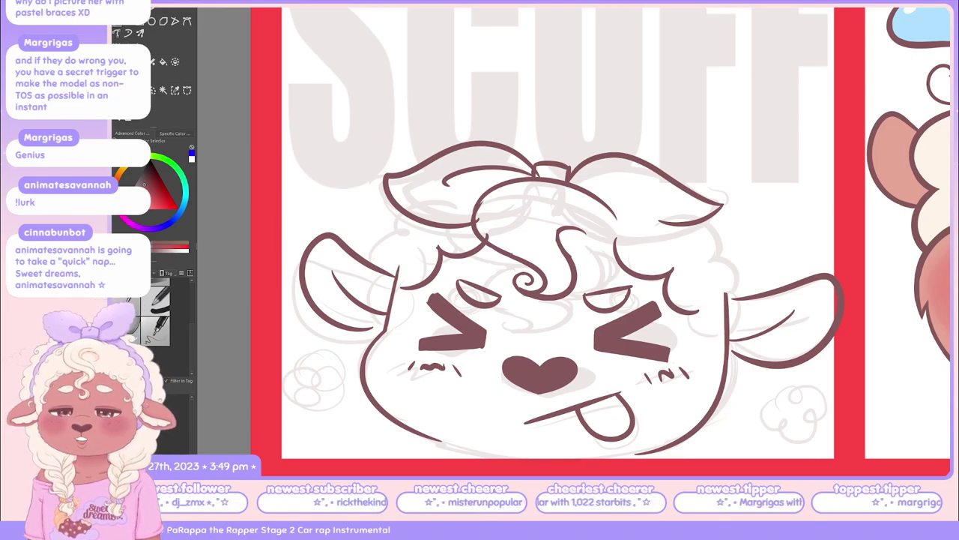
Choose a pen brush for inking the SCUFF sheep emote and stroke along the forelock's edge
{"action": "scroll", "coordinate": [147, 322], "scroll_direction": "down", "scroll_amount": 2}
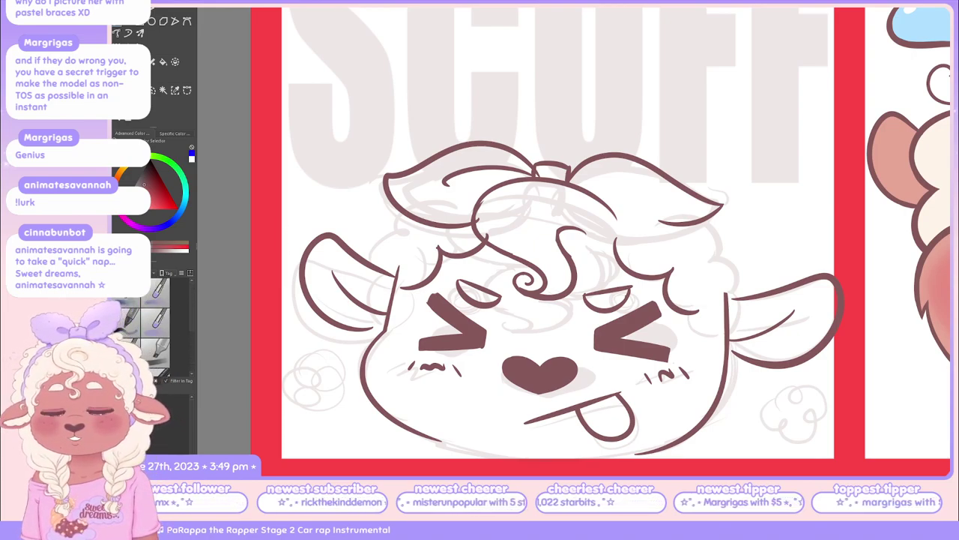
{"action": "scroll", "coordinate": [143, 322], "scroll_direction": "down", "scroll_amount": 2}
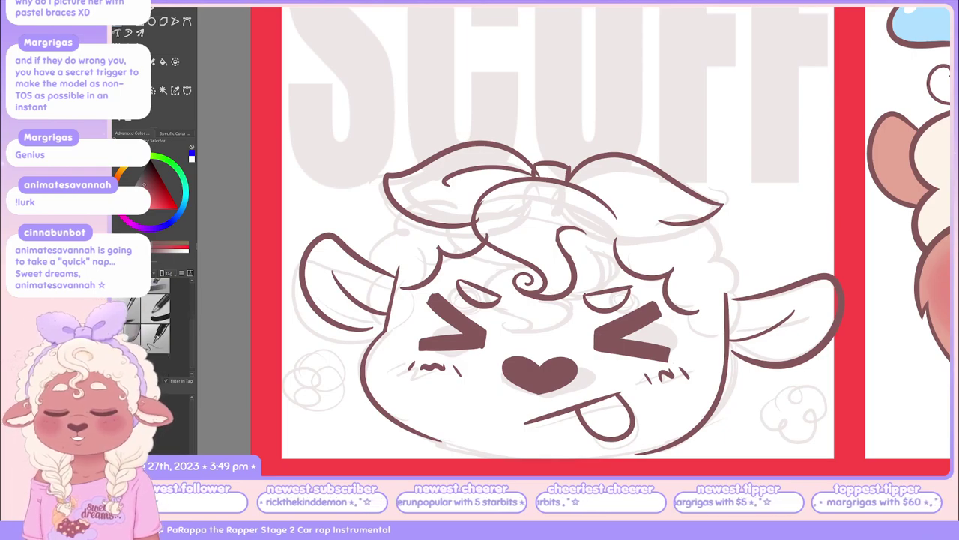
{"action": "left_click", "coordinate": [155, 308]}
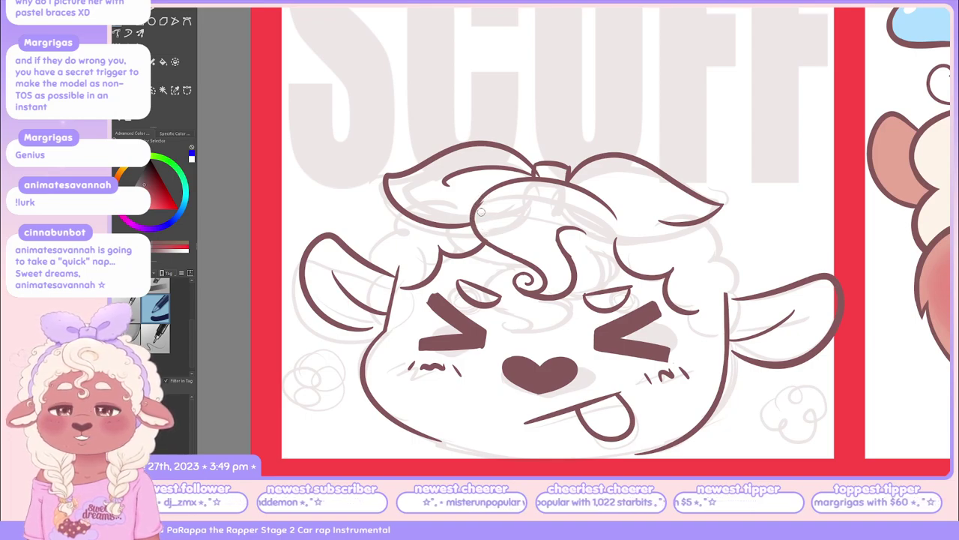
{"action": "left_click_drag", "start_coordinate": [484, 238], "coordinate": [526, 259]}
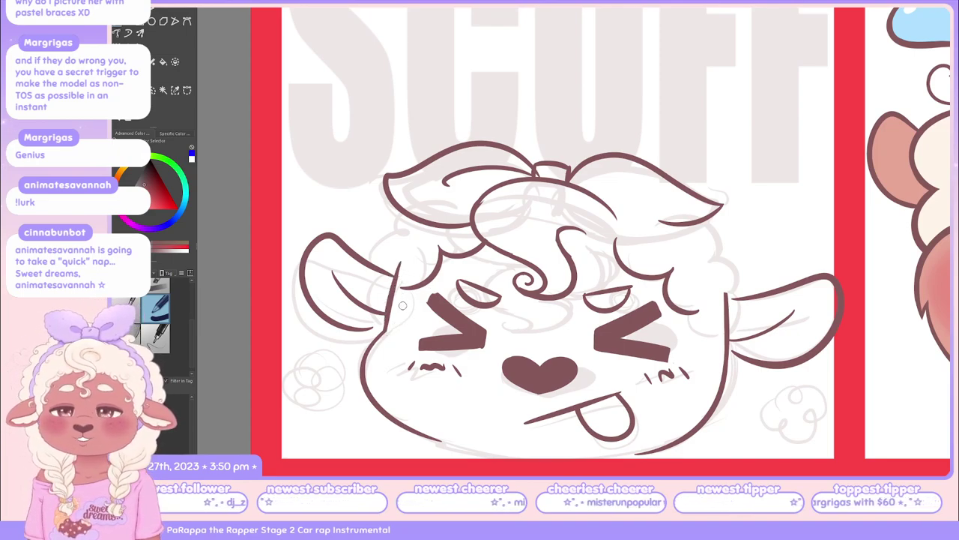
Ink a curved wool line under the bow's left lobe, redoing the stroke until it follows the sketch
{"action": "left_click_drag", "start_coordinate": [408, 220], "coordinate": [379, 262]}
{"action": "key", "text": "ctrl+z"}
{"action": "key", "text": "ctrl+z"}
{"action": "key", "text": "ctrl+z"}
{"action": "key", "text": "ctrl+z"}
{"action": "mouse_move", "coordinate": [411, 217]}
{"action": "left_mouse_down"}
{"action": "mouse_move", "coordinate": [397, 236]}
{"action": "mouse_move", "coordinate": [453, 201]}
{"action": "left_mouse_up"}
{"action": "key", "text": "ctrl+z"}
{"action": "key", "text": "ctrl+z"}
{"action": "key", "text": "ctrl+z"}
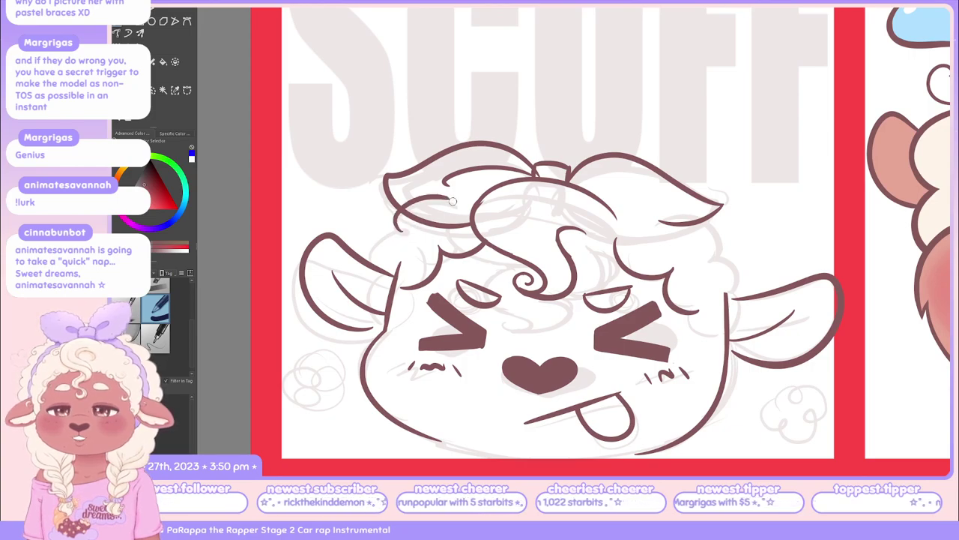
Ink the rounded wool tuft above the sheep's left-hand ear, continuing down from the bow
{"action": "left_click_drag", "start_coordinate": [399, 230], "coordinate": [387, 263]}
{"action": "key", "text": "ctrl+z"}
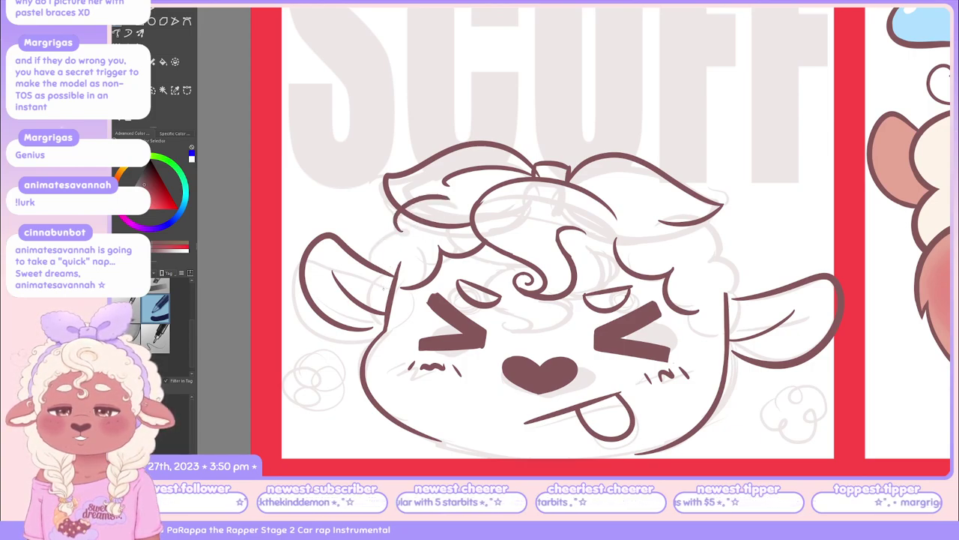
{"action": "left_click_drag", "start_coordinate": [419, 225], "coordinate": [375, 288]}
{"action": "key", "text": "ctrl+z"}
{"action": "mouse_move", "coordinate": [399, 232]}
{"action": "left_mouse_down"}
{"action": "mouse_move", "coordinate": [382, 281]}
{"action": "mouse_move", "coordinate": [375, 248]}
{"action": "mouse_move", "coordinate": [381, 288]}
{"action": "left_mouse_up"}
{"action": "key", "text": "ctrl+z"}
{"action": "key", "text": "ctrl+z"}
{"action": "key", "text": "ctrl+z"}
{"action": "mouse_move", "coordinate": [399, 237]}
{"action": "left_mouse_down"}
{"action": "mouse_move", "coordinate": [369, 272]}
{"action": "mouse_move", "coordinate": [384, 289]}
{"action": "left_mouse_up"}
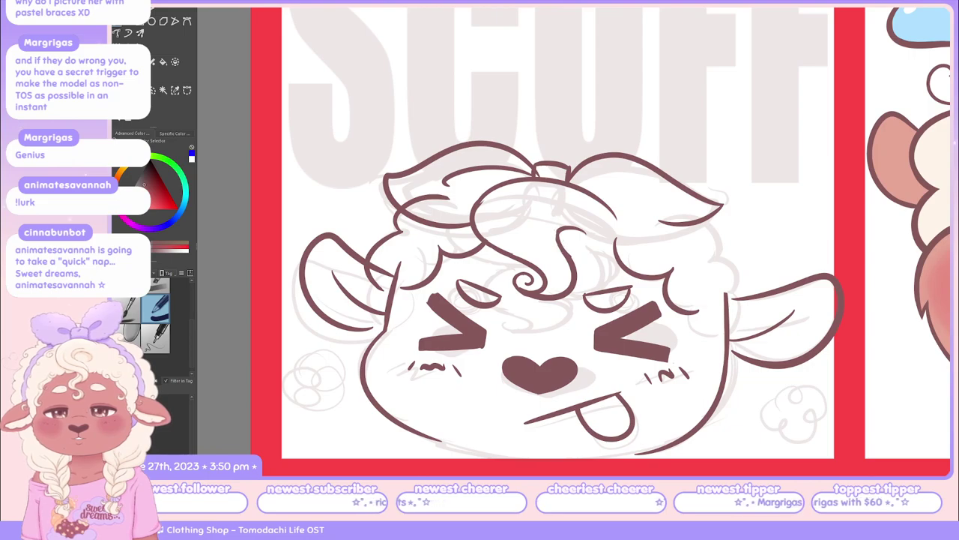
Touch up the forelock's upper tip and re-ink the right-hand eyebrow's edge
{"action": "left_click_drag", "start_coordinate": [555, 230], "coordinate": [556, 245]}
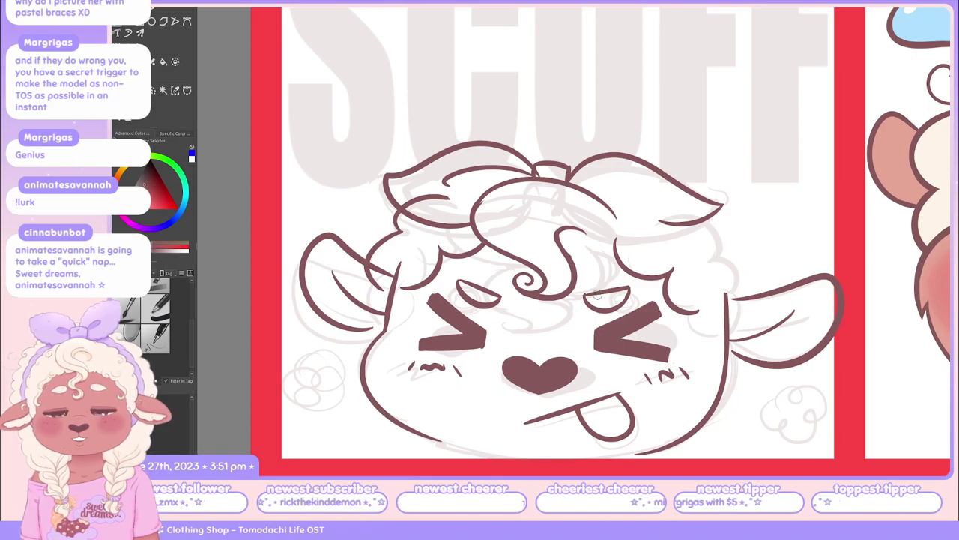
{"action": "key", "text": "p"}
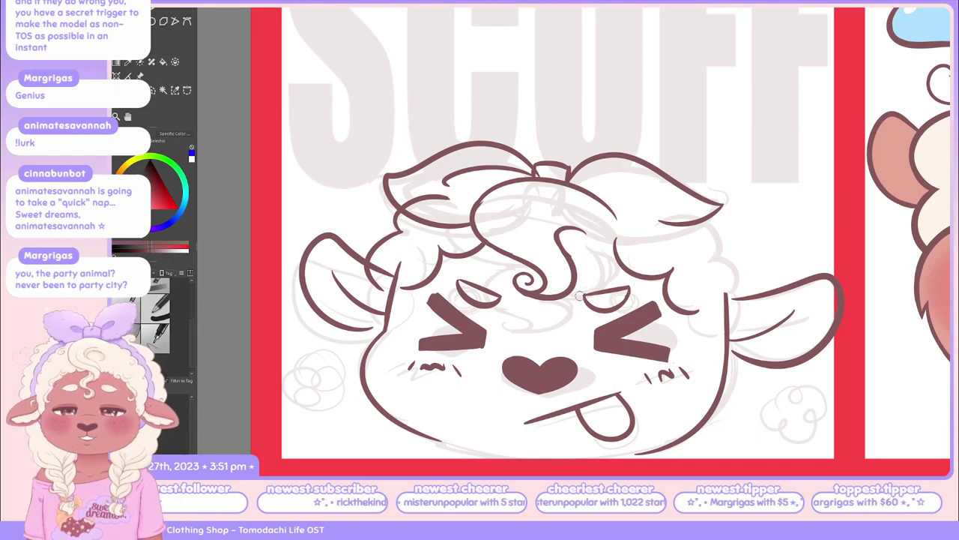
{"action": "left_click_drag", "start_coordinate": [588, 292], "coordinate": [636, 283]}
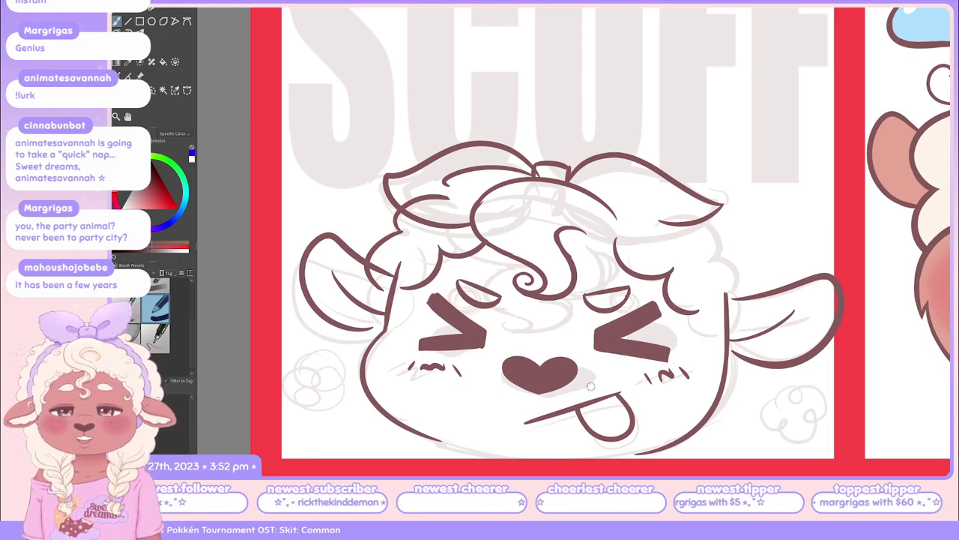
Try to restroke the slanted mouth line above the sheep's tongue
{"action": "left_click_drag", "start_coordinate": [618, 390], "coordinate": [561, 405]}
{"action": "key", "text": "ctrl+z"}
{"action": "key", "text": "ctrl+z"}
{"action": "left_click_drag", "start_coordinate": [618, 389], "coordinate": [558, 406]}
{"action": "key", "text": "ctrl+z"}
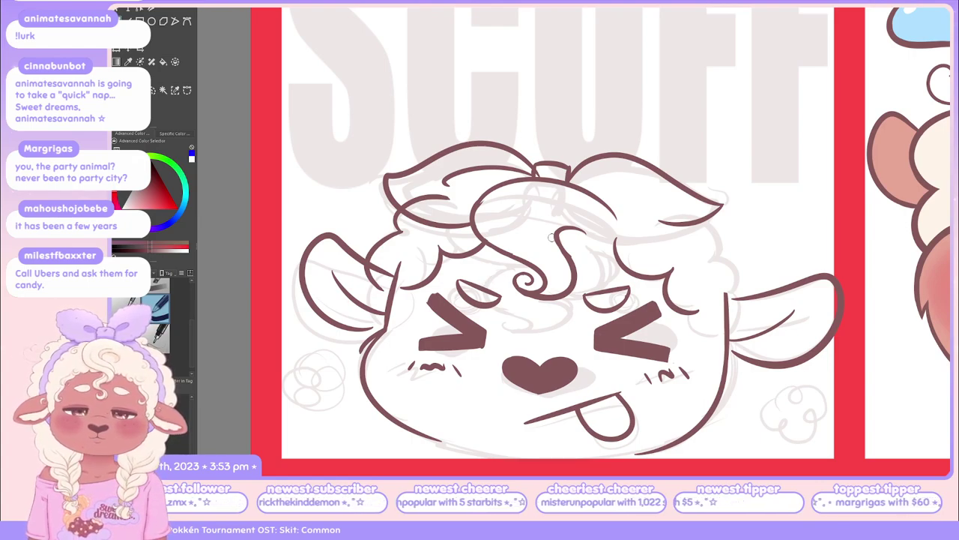
Ink a small wool scallop joining the forelock curl to the right-hand tuft, redoing the stroke until it fits
{"action": "mouse_move", "coordinate": [561, 258]}
{"action": "left_mouse_down"}
{"action": "mouse_move", "coordinate": [590, 233]}
{"action": "mouse_move", "coordinate": [596, 248]}
{"action": "mouse_move", "coordinate": [584, 230]}
{"action": "mouse_move", "coordinate": [594, 224]}
{"action": "left_mouse_up"}
{"action": "key", "text": "ctrl+z"}
{"action": "key", "text": "ctrl+z"}
{"action": "key", "text": "ctrl+z"}
{"action": "key", "text": "ctrl+z"}
{"action": "key", "text": "ctrl+z"}
{"action": "mouse_move", "coordinate": [560, 258]}
{"action": "left_mouse_down"}
{"action": "mouse_move", "coordinate": [598, 227]}
{"action": "mouse_move", "coordinate": [582, 248]}
{"action": "mouse_move", "coordinate": [562, 240]}
{"action": "mouse_move", "coordinate": [593, 227]}
{"action": "left_mouse_up"}
{"action": "key", "text": "ctrl+z"}
{"action": "key", "text": "ctrl+z"}
{"action": "key", "text": "ctrl+z"}
{"action": "key", "text": "ctrl+z"}
{"action": "key", "text": "ctrl+z"}
{"action": "key", "text": "ctrl+z"}
{"action": "key", "text": "ctrl+z"}
{"action": "mouse_move", "coordinate": [560, 241]}
{"action": "left_mouse_down"}
{"action": "mouse_move", "coordinate": [578, 244]}
{"action": "mouse_move", "coordinate": [561, 262]}
{"action": "mouse_move", "coordinate": [571, 260]}
{"action": "mouse_move", "coordinate": [589, 290]}
{"action": "left_mouse_up"}
{"action": "key", "text": "ctrl+z"}
{"action": "key", "text": "ctrl+z"}
{"action": "key", "text": "ctrl+z"}
{"action": "mouse_move", "coordinate": [580, 258]}
{"action": "left_mouse_down"}
{"action": "mouse_move", "coordinate": [599, 267]}
{"action": "mouse_move", "coordinate": [615, 250]}
{"action": "left_mouse_up"}
{"action": "key", "text": "ctrl+z"}
{"action": "key", "text": "ctrl+z"}
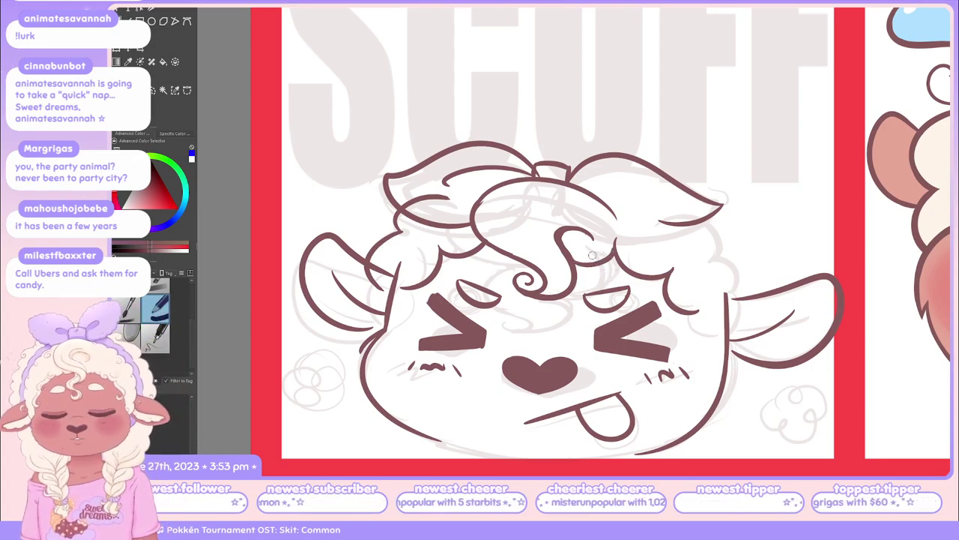
Ink the outer wool scallop just below the bow's right tip, following the sketch
{"action": "scroll", "coordinate": [629, 263], "scroll_direction": "down", "scroll_amount": 1}
{"action": "left_click_drag", "start_coordinate": [619, 223], "coordinate": [617, 234]}
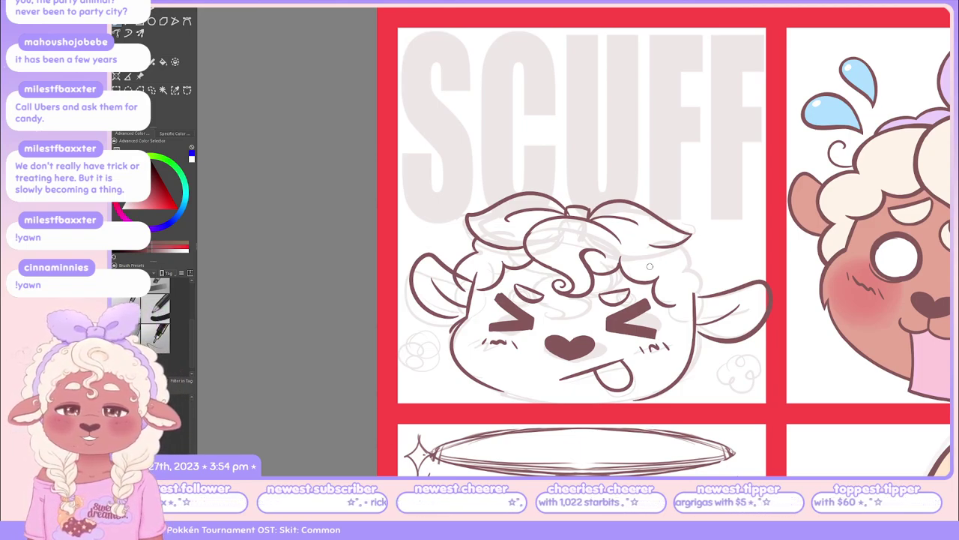
{"action": "scroll", "coordinate": [650, 266], "scroll_direction": "up", "scroll_amount": 1}
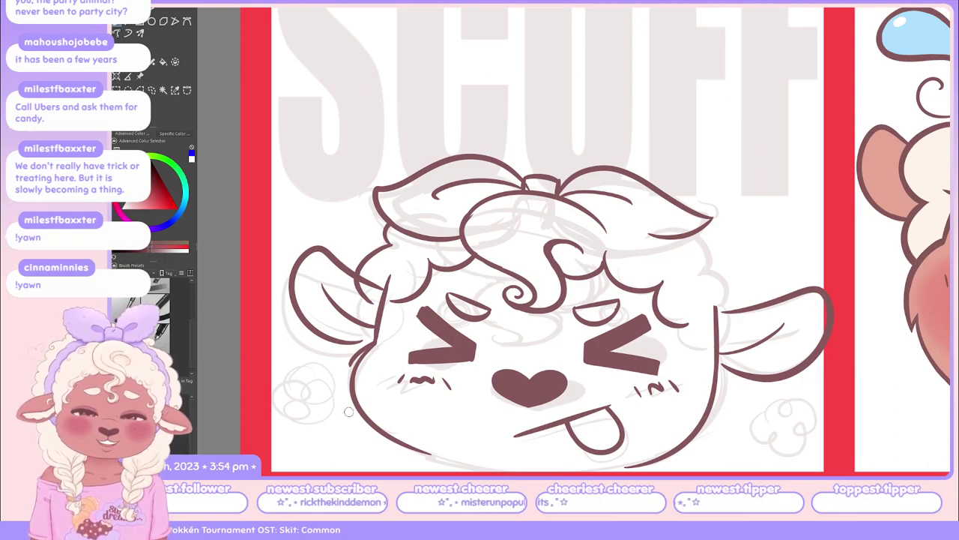
{"action": "scroll", "coordinate": [643, 282], "scroll_direction": "down", "scroll_amount": 1}
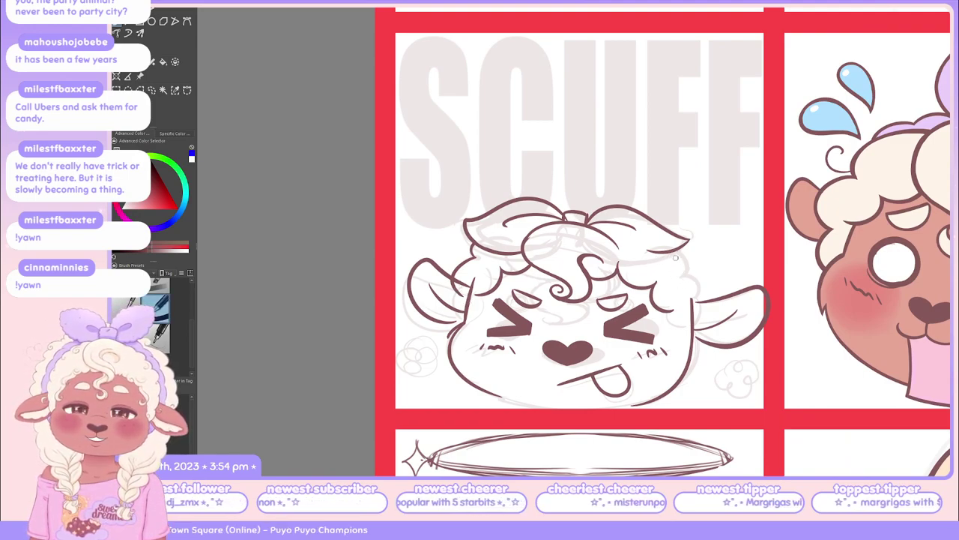
{"action": "left_click_drag", "start_coordinate": [678, 252], "coordinate": [688, 274]}
{"action": "key", "text": "ctrl+z"}
{"action": "key", "text": "ctrl+z"}
{"action": "key", "text": "ctrl+z"}
{"action": "key", "text": "ctrl+z"}
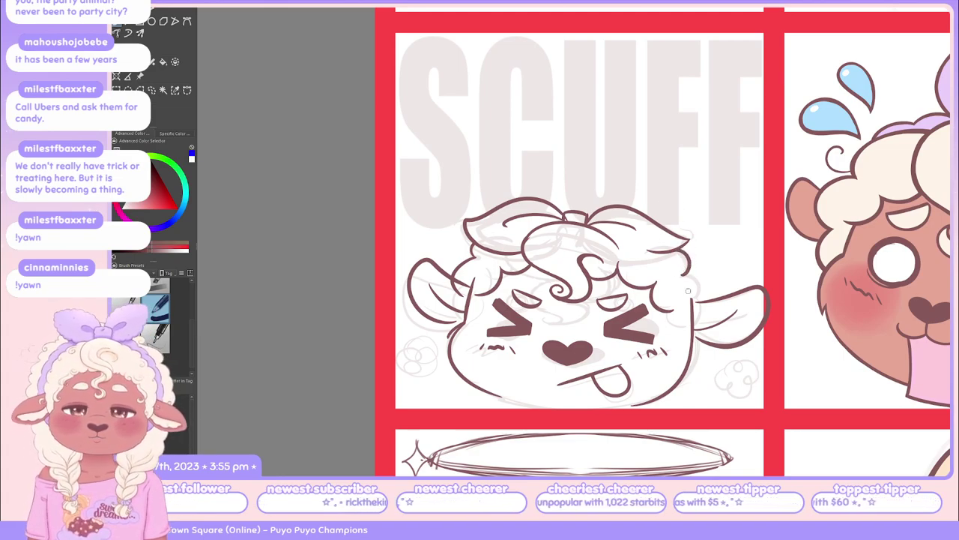
Try inking the next outer wool scallop down toward the right-hand ear
{"action": "left_click_drag", "start_coordinate": [693, 275], "coordinate": [704, 303]}
{"action": "key", "text": "ctrl+z"}
{"action": "left_click_drag", "start_coordinate": [689, 271], "coordinate": [701, 304]}
{"action": "key", "text": "ctrl+z"}
{"action": "key", "text": "ctrl+z"}
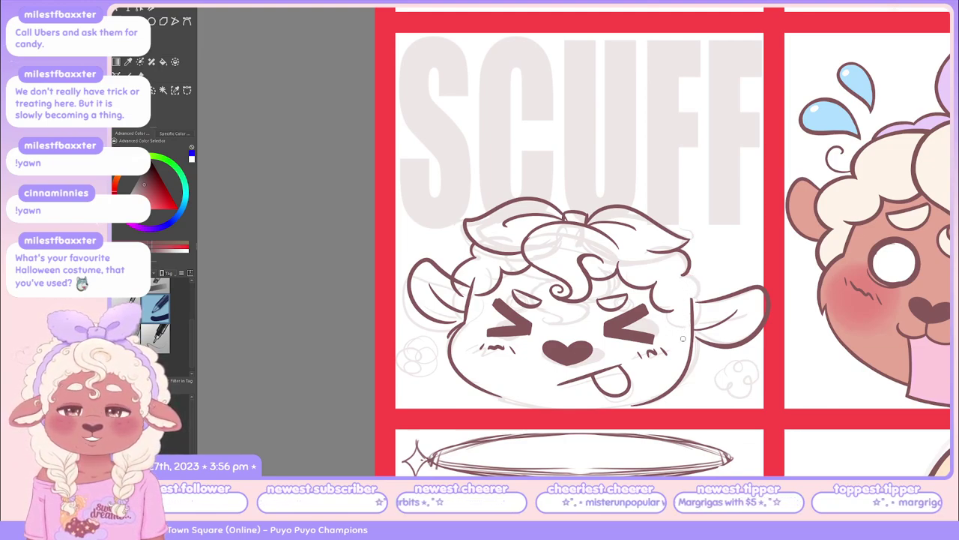
Ink a wool scallop inside the right-hand ear's base and add a fluff stroke on the left cheek
{"action": "left_click_drag", "start_coordinate": [674, 307], "coordinate": [688, 330]}
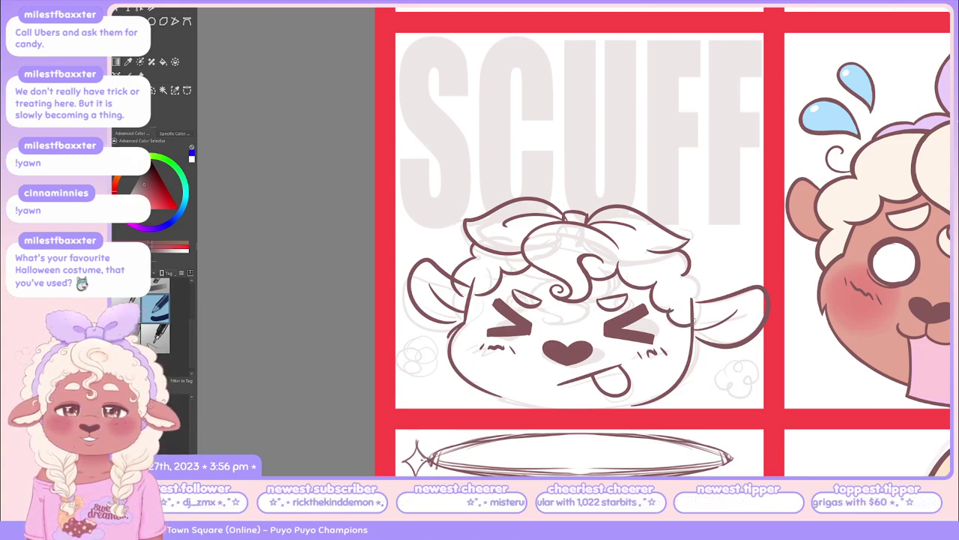
{"action": "left_click_drag", "start_coordinate": [688, 332], "coordinate": [688, 332]}
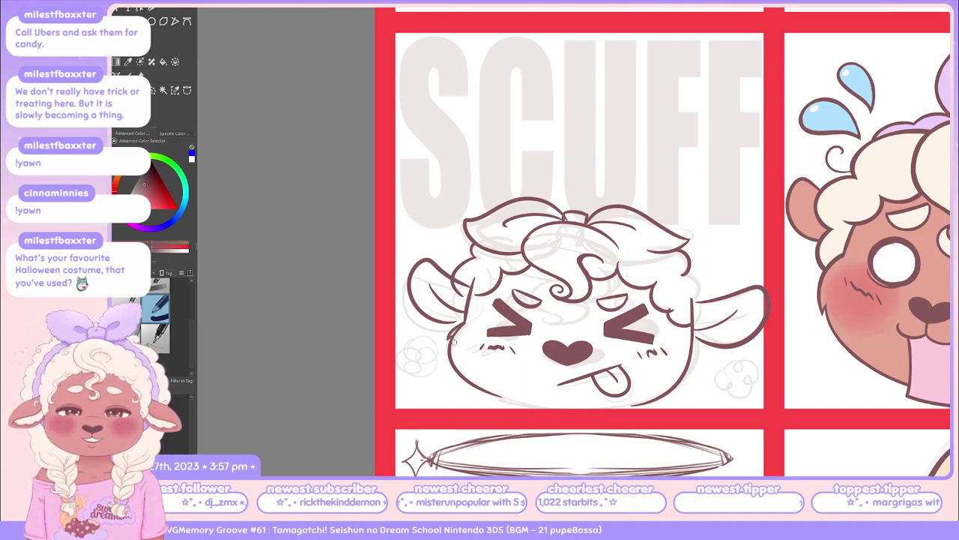
{"action": "left_click_drag", "start_coordinate": [448, 339], "coordinate": [450, 360]}
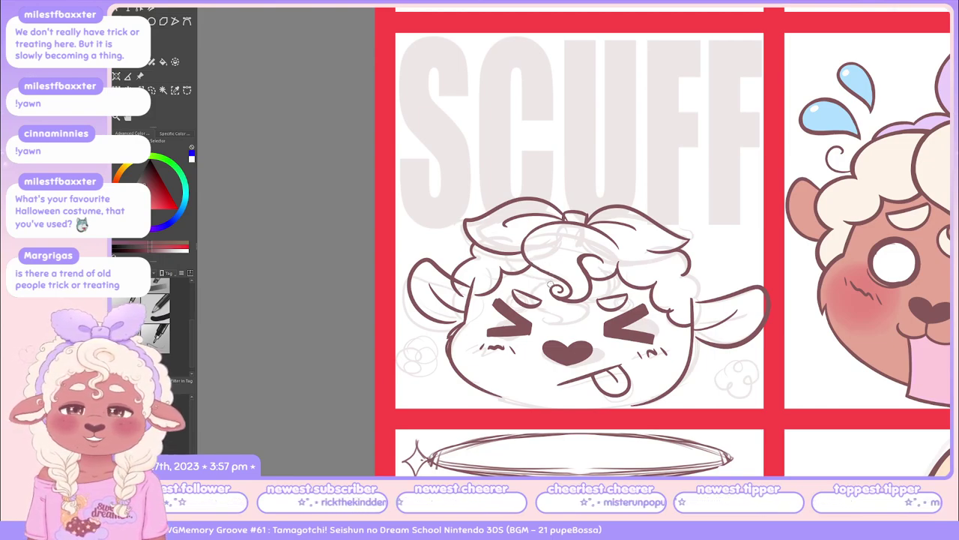
Clean up the edges of the sheep's left-hand squinting eye with short strokes along both bars
{"action": "key", "text": "period"}
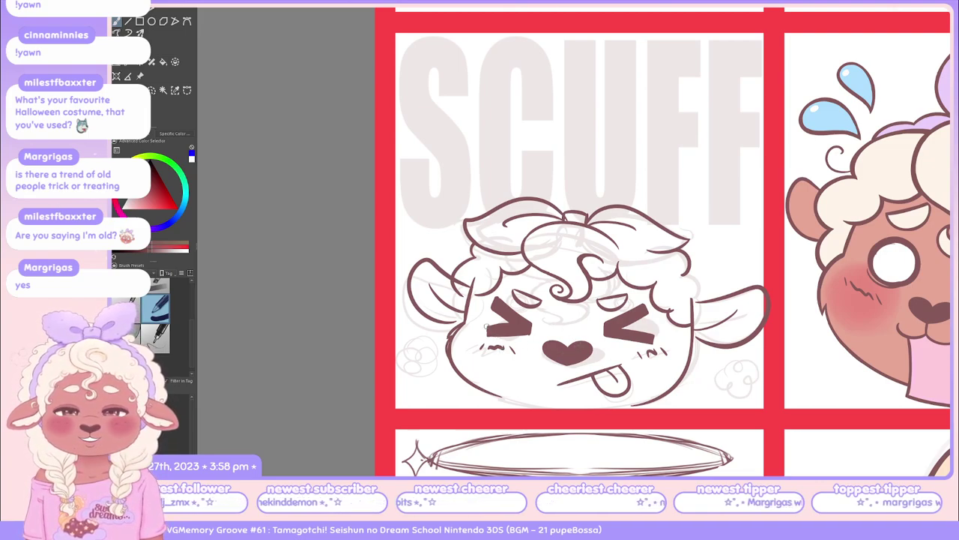
{"action": "left_click_drag", "start_coordinate": [486, 327], "coordinate": [532, 320]}
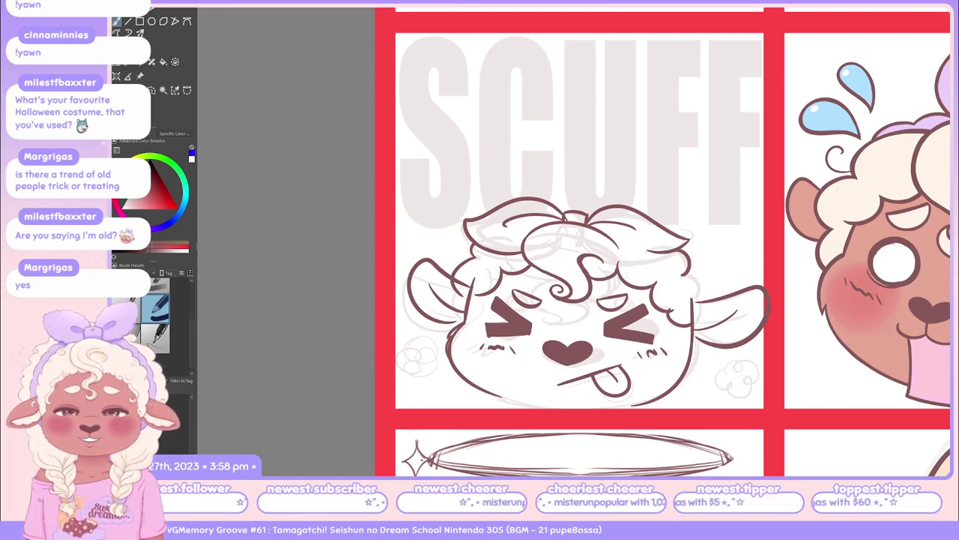
{"action": "left_click_drag", "start_coordinate": [488, 338], "coordinate": [533, 331]}
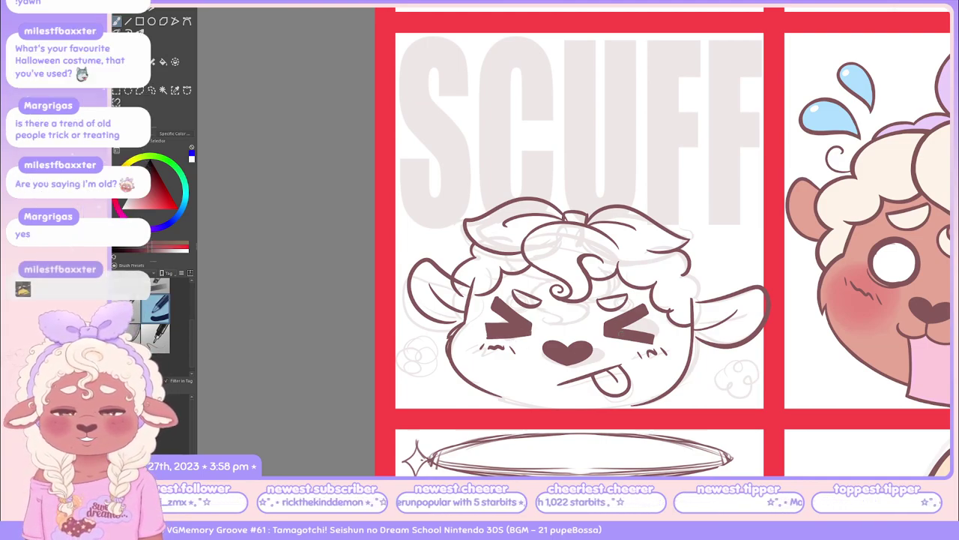
{"action": "key", "text": "slash"}
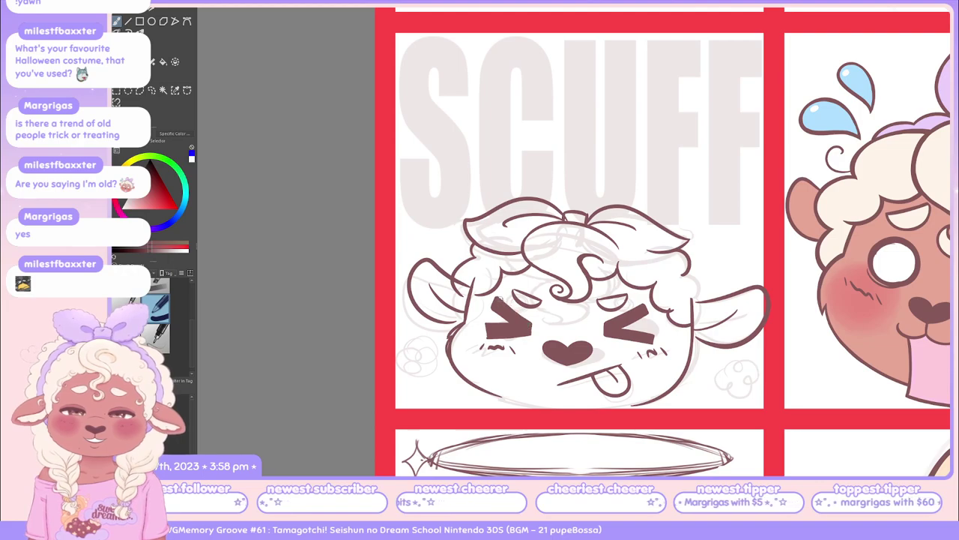
{"action": "left_click_drag", "start_coordinate": [498, 296], "coordinate": [532, 322]}
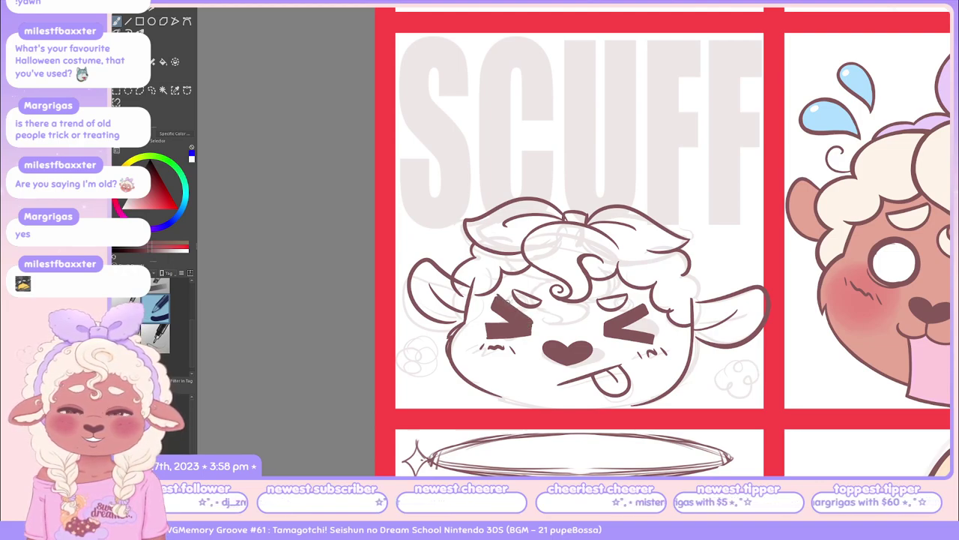
{"action": "key", "text": "ctrl+z"}
{"action": "left_click_drag", "start_coordinate": [498, 296], "coordinate": [530, 322]}
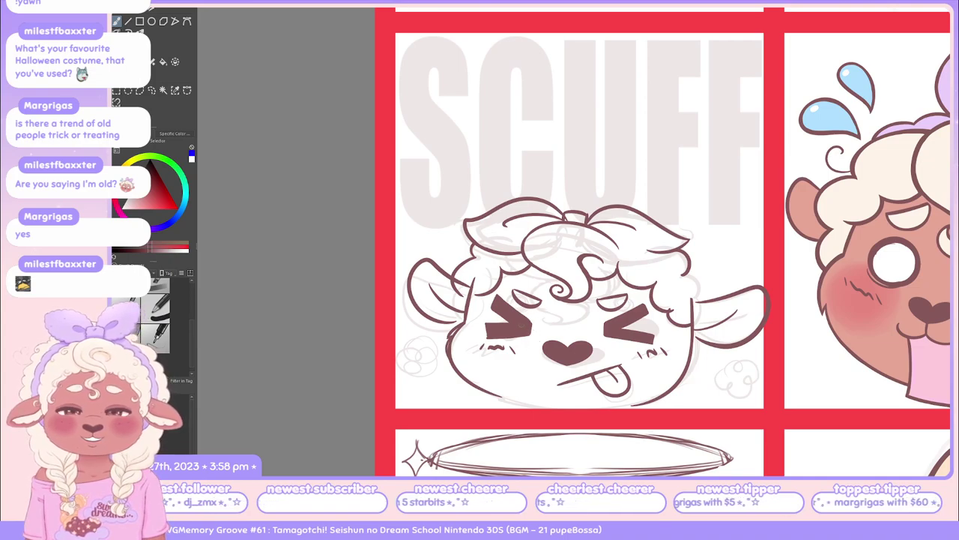
{"action": "key", "text": "slash"}
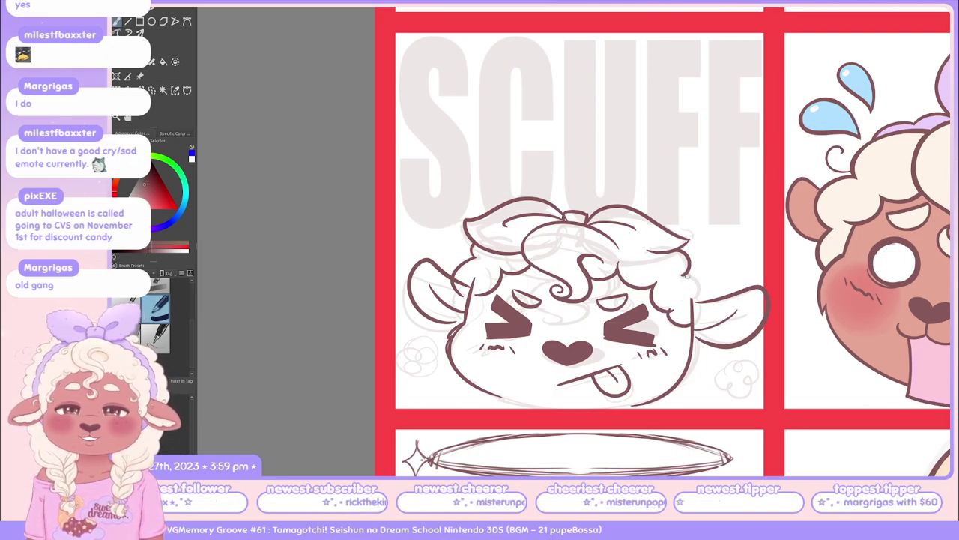
Ink the outer wool scallop above the right-hand ear and enlarge the view of the sheep's head
{"action": "left_click_drag", "start_coordinate": [685, 275], "coordinate": [700, 302]}
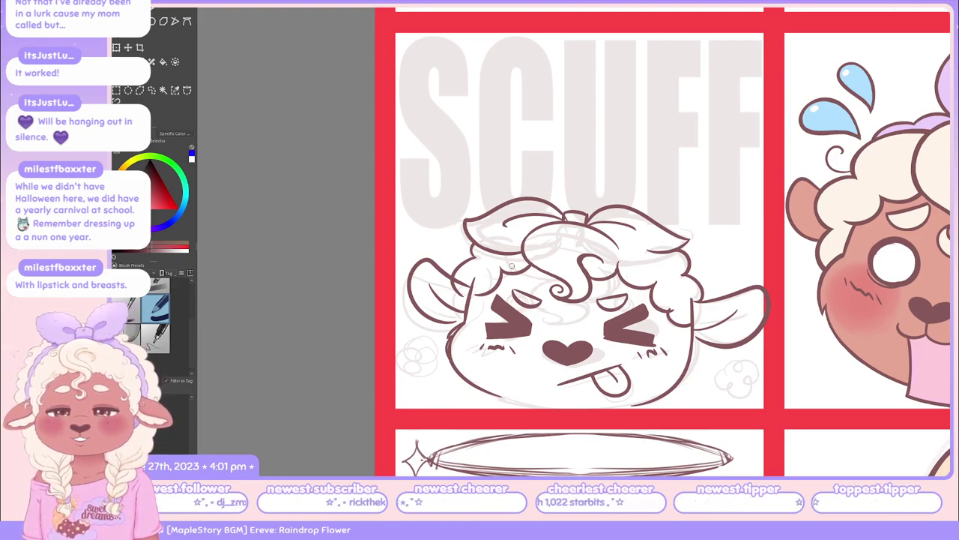
{"action": "key", "text": "ctrl+plus"}
{"action": "key", "text": "ctrl+plus"}
{"action": "left_click_drag", "start_coordinate": [478, 289], "coordinate": [446, 262]}
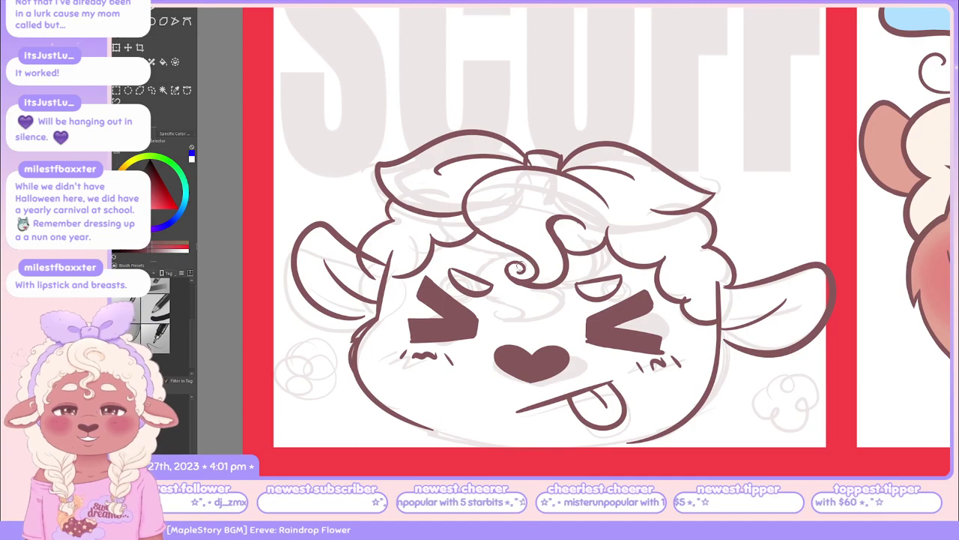
{"action": "key", "text": "/"}
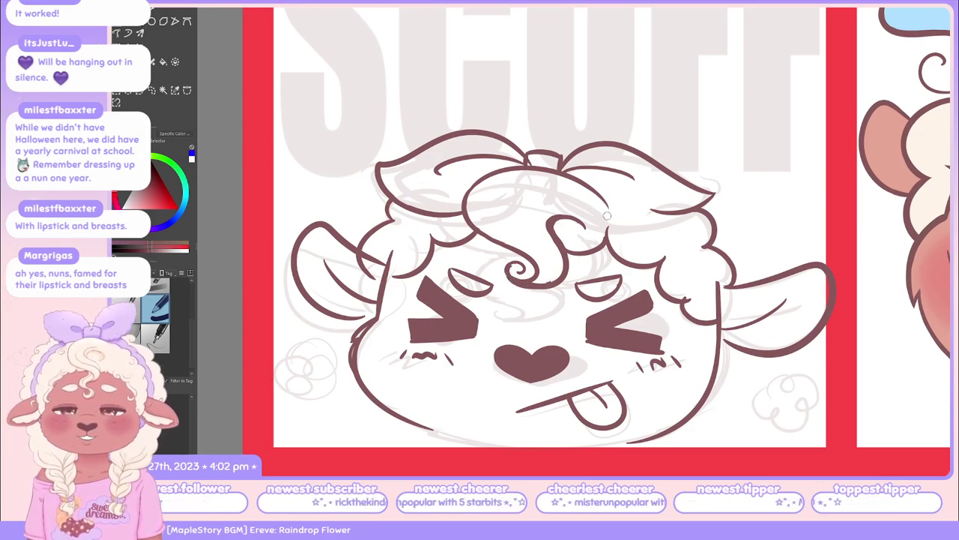
Ink the curved lower edge of the bow's right-hand lobe from the hair to its tip, redoing the first stroke
{"action": "left_click_drag", "start_coordinate": [611, 217], "coordinate": [691, 204]}
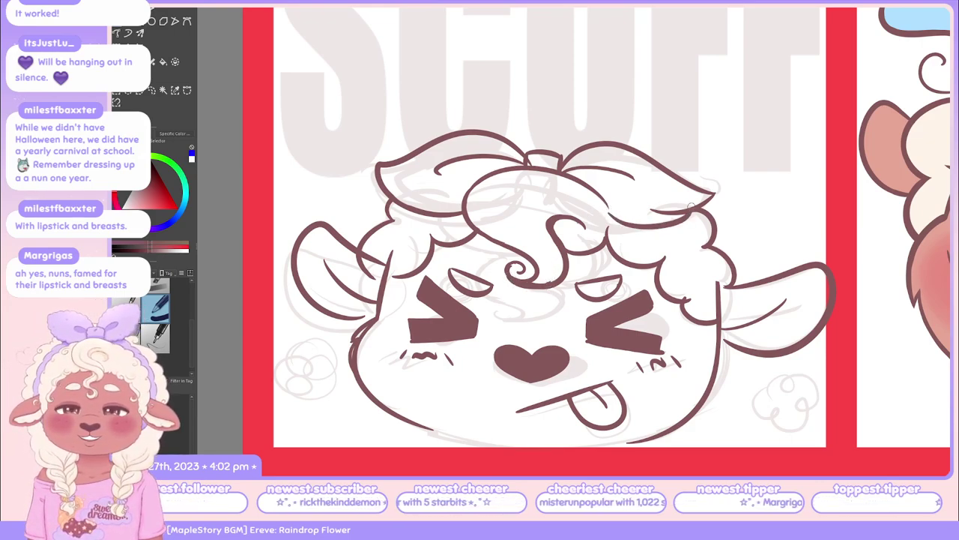
{"action": "key", "text": "ctrl+z"}
{"action": "left_click_drag", "start_coordinate": [610, 216], "coordinate": [711, 196]}
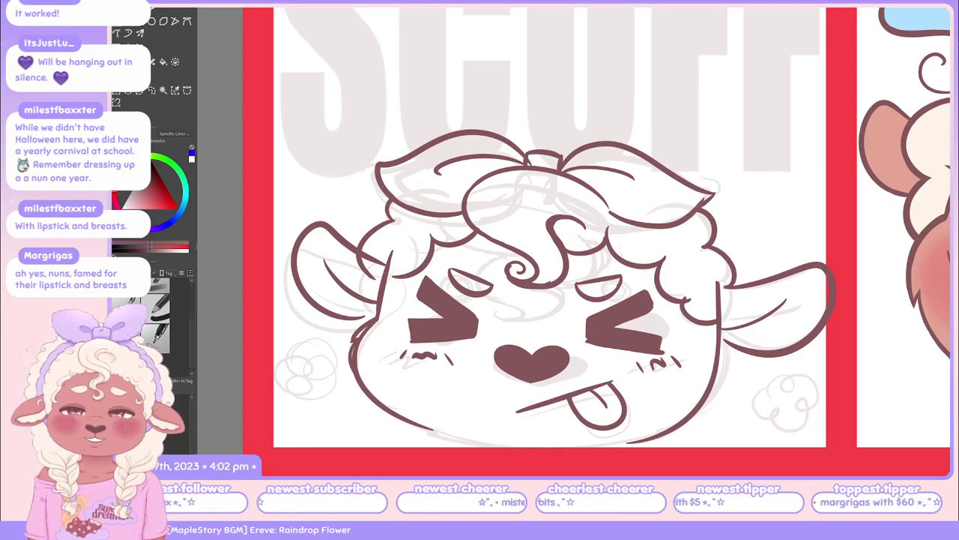
{"action": "scroll", "coordinate": [568, 92], "scroll_direction": "down", "scroll_amount": 2}
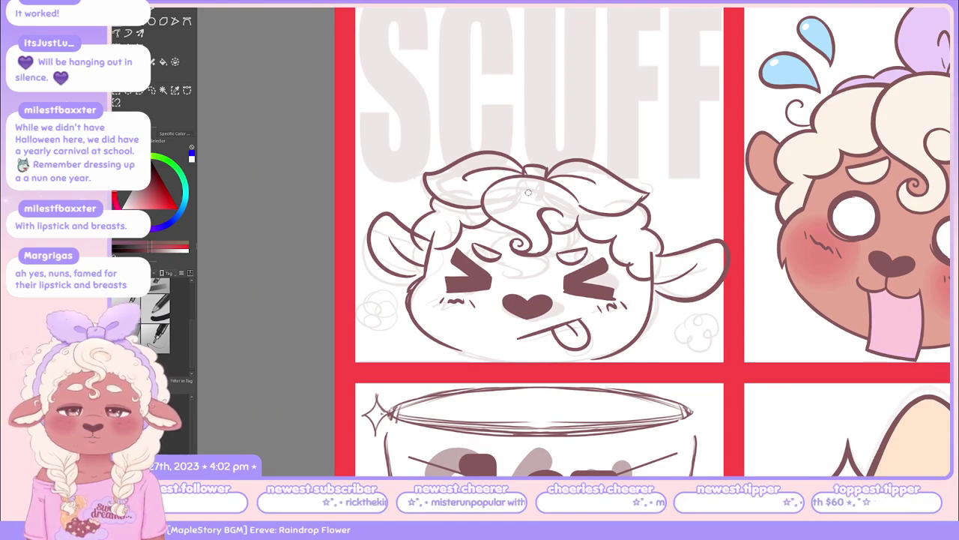
{"action": "key", "text": "slash"}
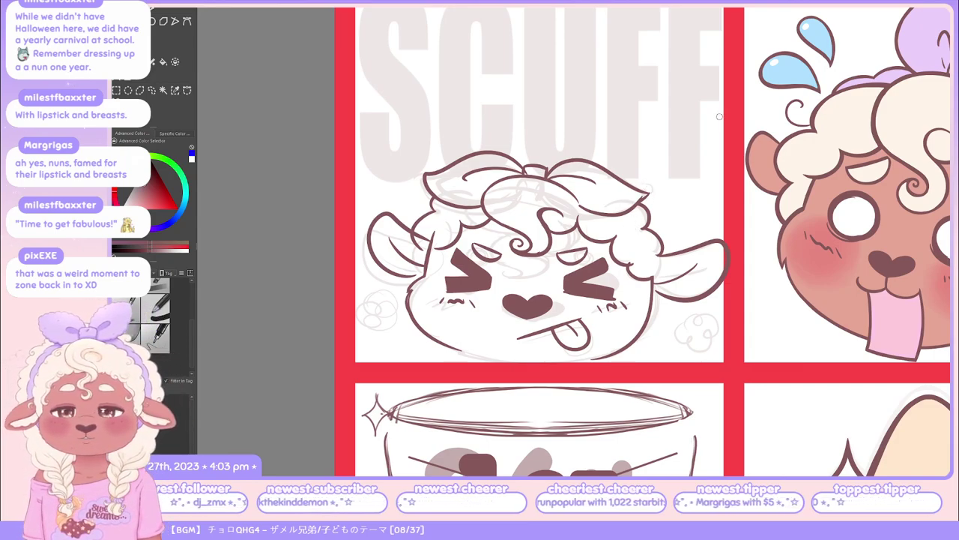
{"action": "scroll", "coordinate": [659, 225], "scroll_direction": "down", "scroll_amount": 2}
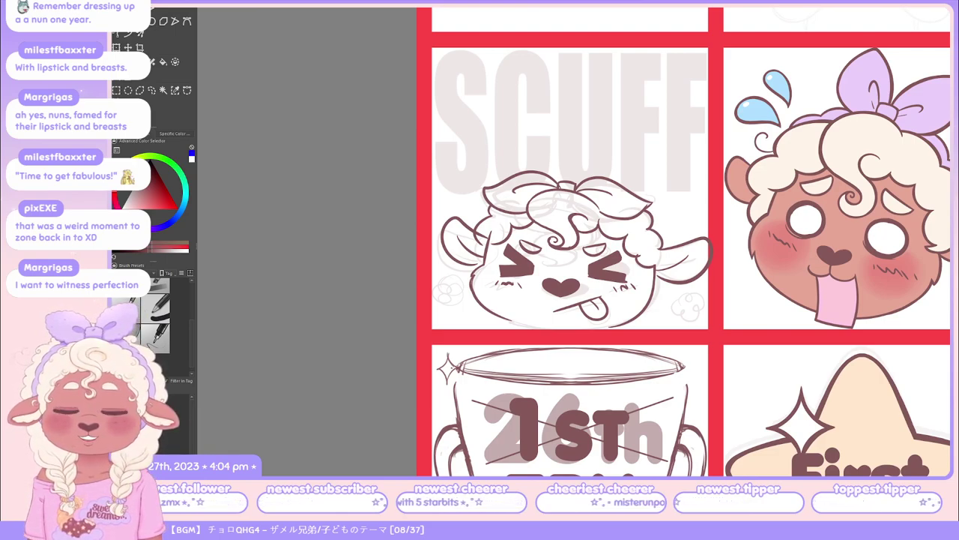
{"action": "scroll", "coordinate": [149, 326], "scroll_direction": "down", "scroll_amount": 2}
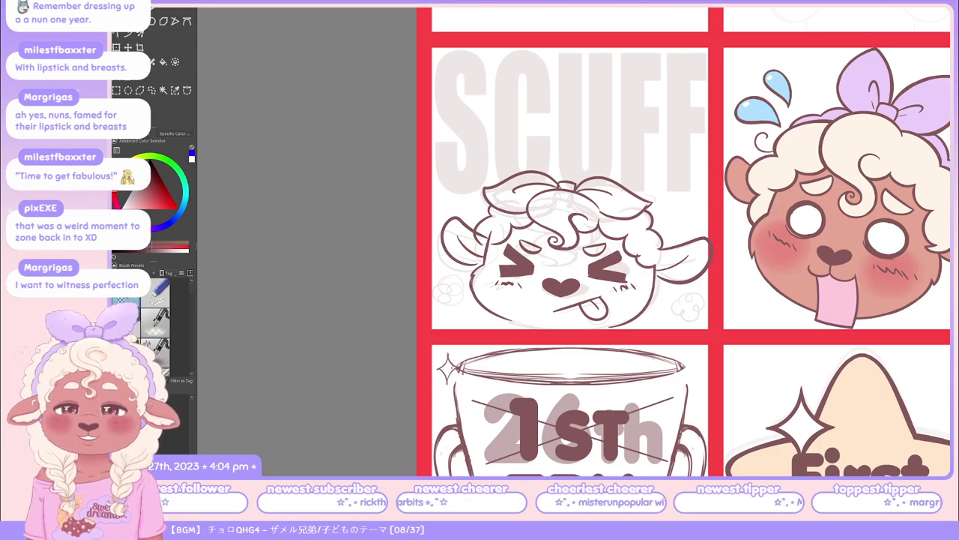
Switch to the toy reference collage and look over the photo of the three transforming robot cars
{"action": "key", "text": "ctrl+Tab"}
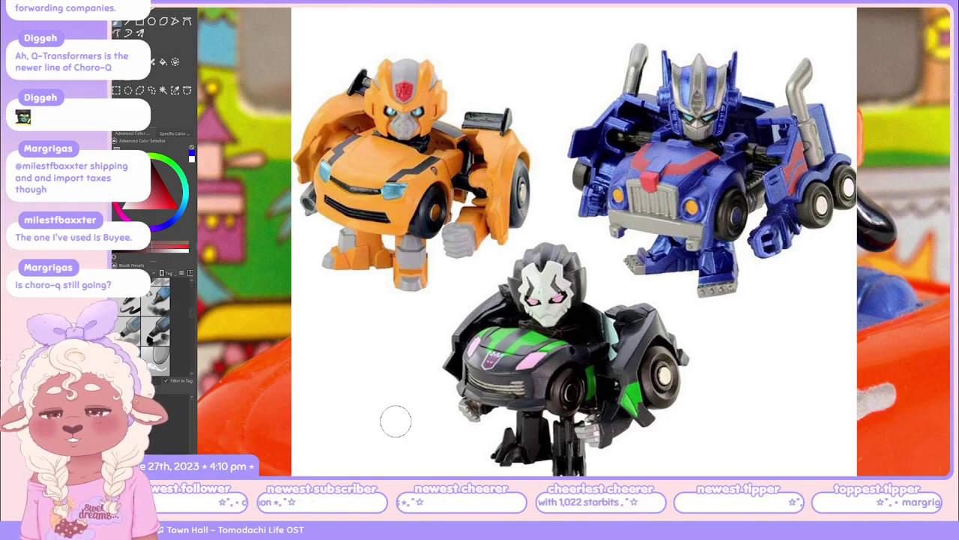
{"action": "scroll", "coordinate": [640, 235], "scroll_direction": "down", "scroll_amount": 3}
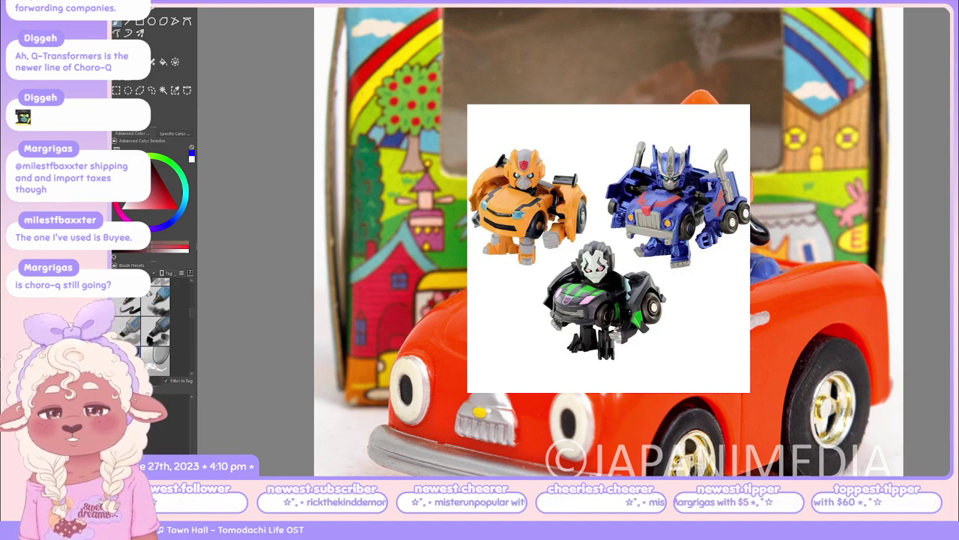
{"action": "key", "text": "ctrl+Tab"}
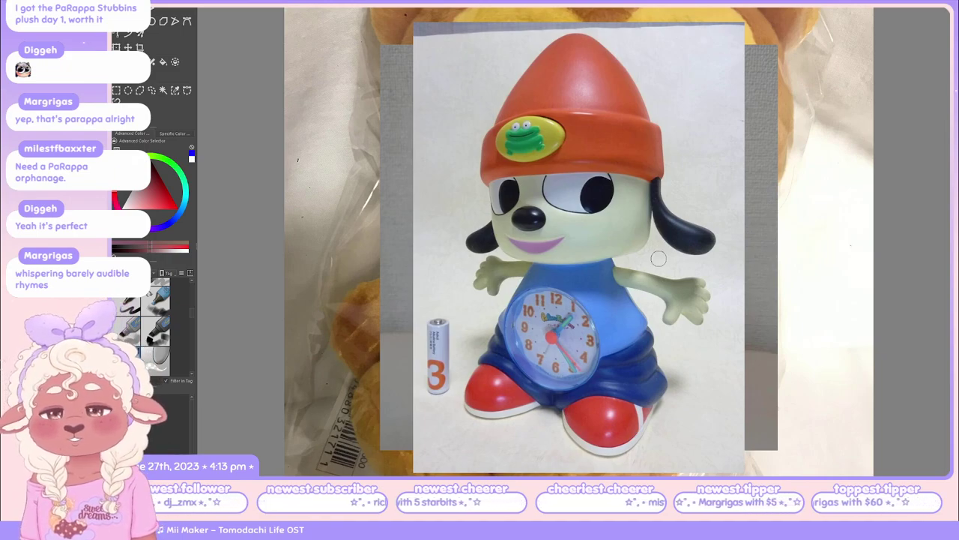
Paste the PaRappa plush photo over the alarm clock photo and undo the paste
{"action": "key", "text": "ctrl+v"}
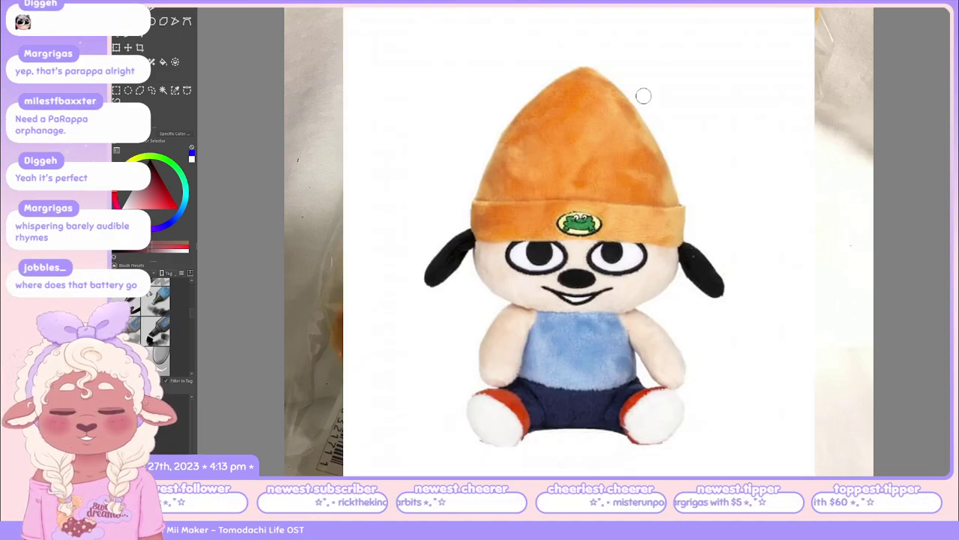
{"action": "key", "text": "alt+Tab"}
{"action": "key", "text": "alt+Tab"}
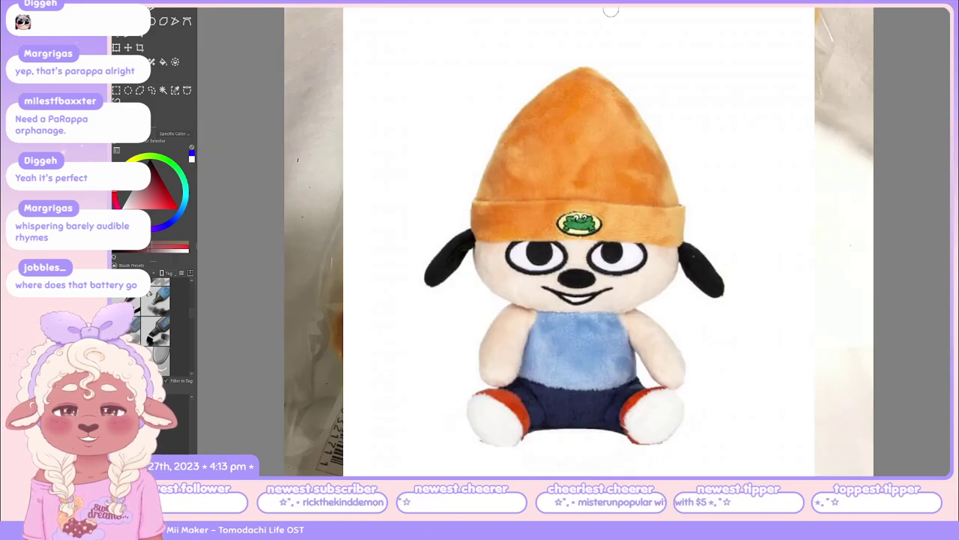
{"action": "key", "text": "ctrl+z"}
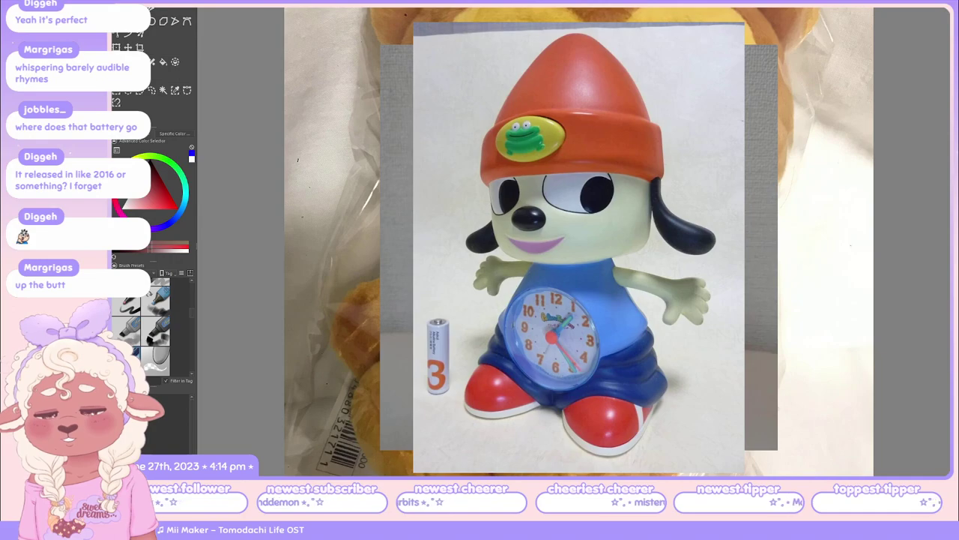
Bring up the photos of the PaRappa clock's back and the red-haired lamb alarm clock for a closer look
{"action": "key", "text": "ctrl+v"}
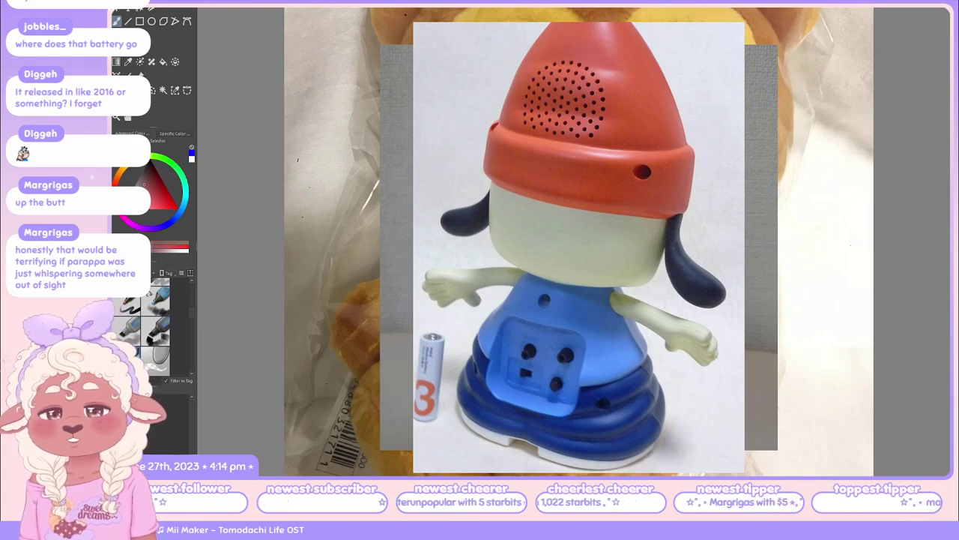
{"action": "key", "text": "ctrl+v"}
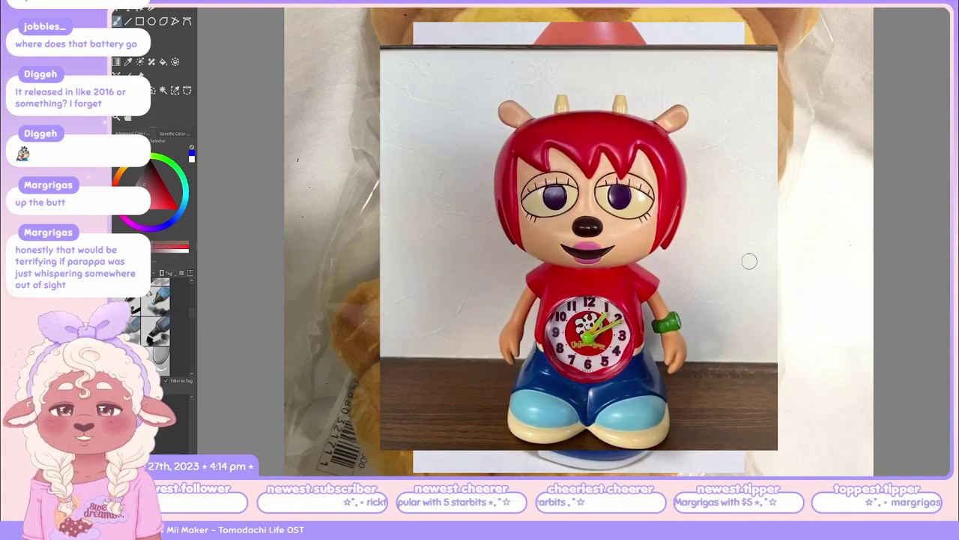
{"action": "scroll", "coordinate": [746, 265], "scroll_direction": "up", "scroll_amount": 1}
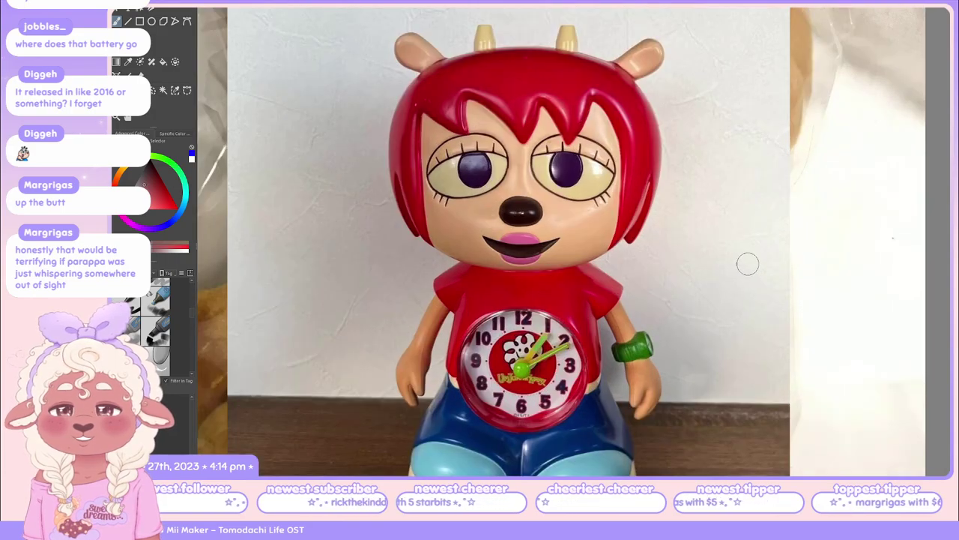
{"action": "scroll", "coordinate": [694, 281], "scroll_direction": "down", "scroll_amount": 1}
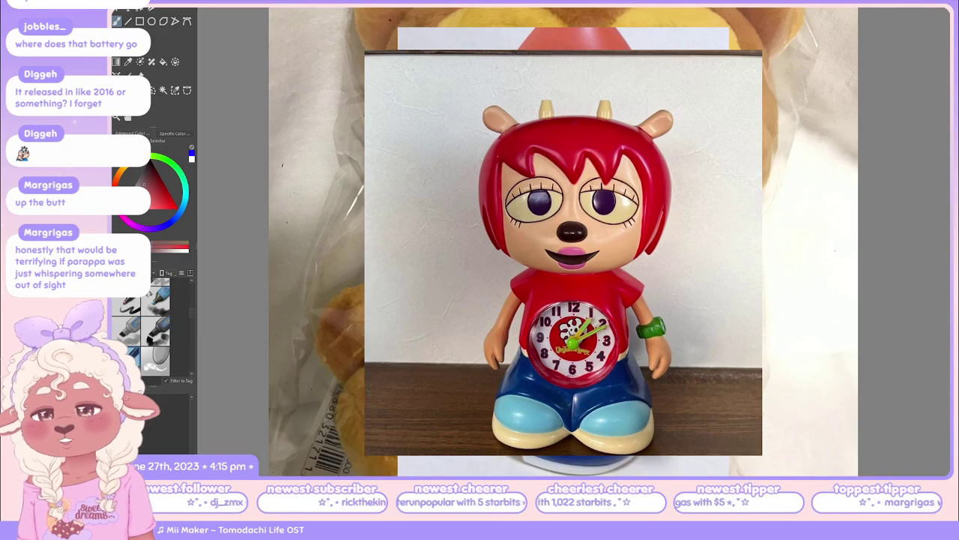
{"action": "scroll", "coordinate": [609, 221], "scroll_direction": "down", "scroll_amount": 1}
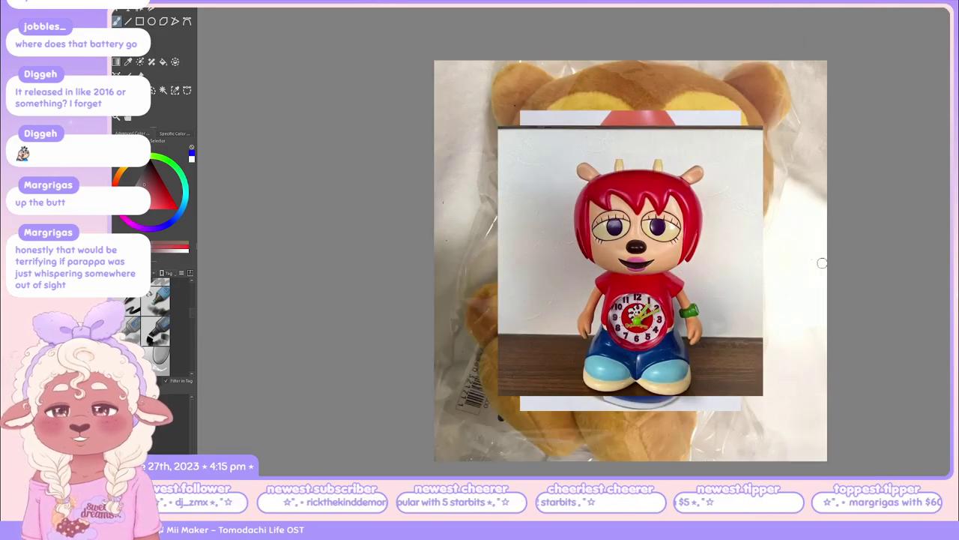
Reveal the photo of the lamb clock's underside and inspect it enlarged
{"action": "key", "text": "ctrl+z"}
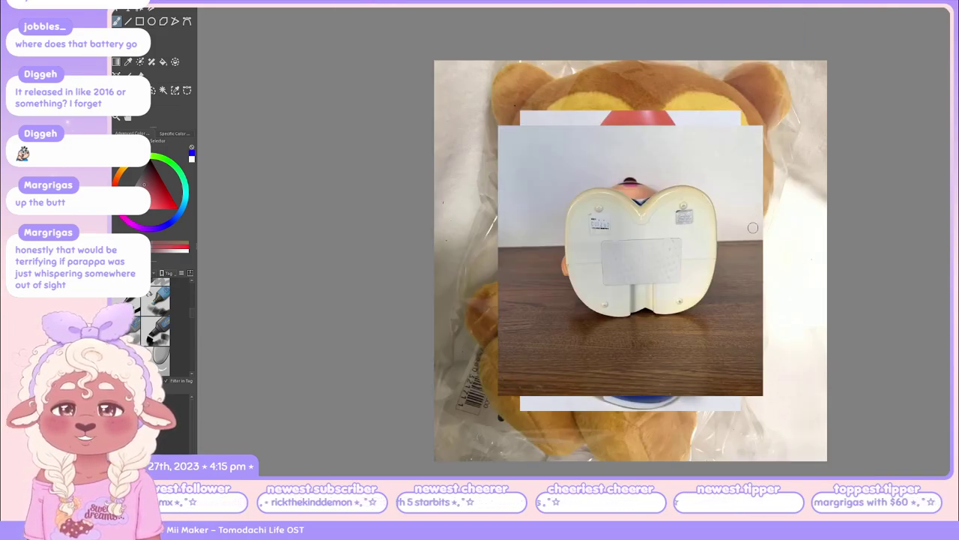
{"action": "scroll", "coordinate": [749, 233], "scroll_direction": "up", "scroll_amount": 2}
{"action": "scroll", "coordinate": [731, 239], "scroll_direction": "down", "scroll_amount": 1}
{"action": "left_click_drag", "start_coordinate": [727, 238], "coordinate": [758, 222]}
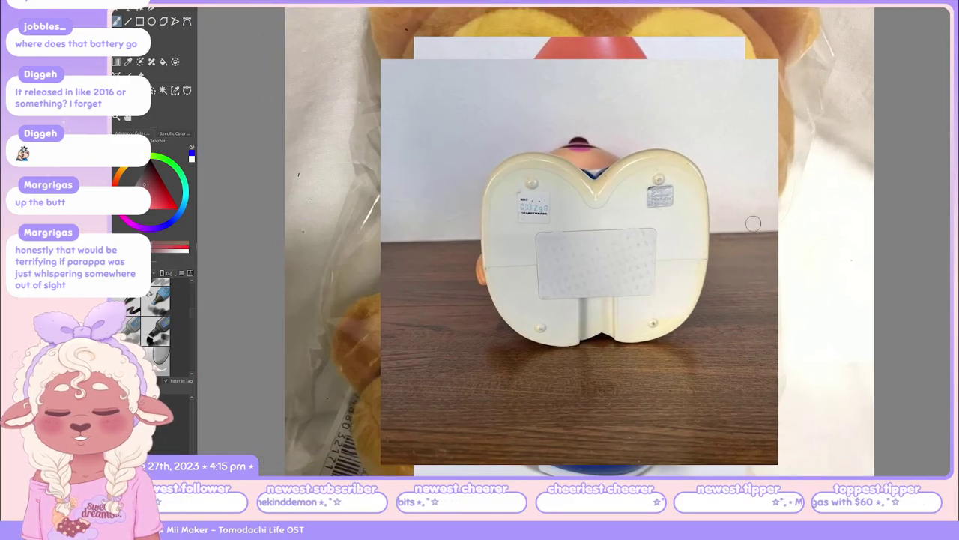
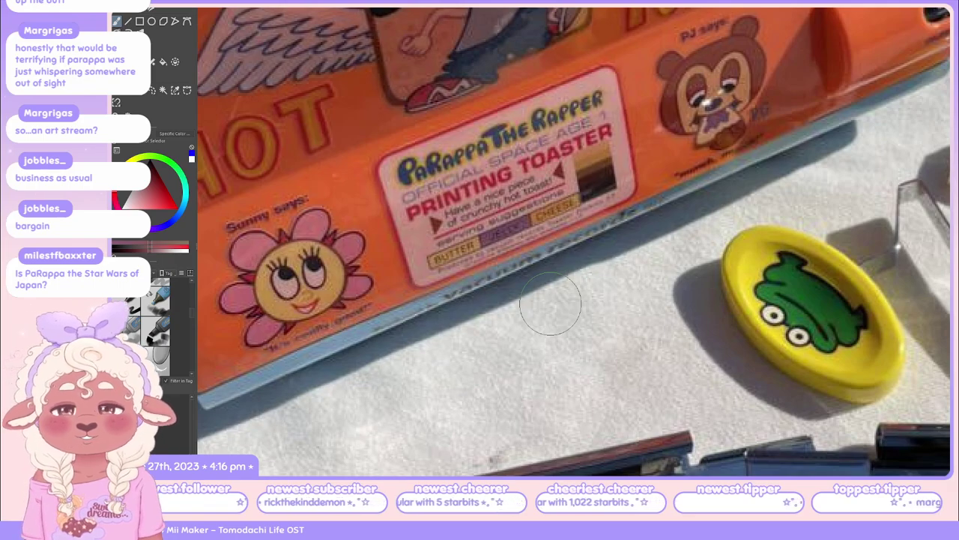
Look over the whole photo of the PaRappa printing toaster, including its accessories and stencil plates
{"action": "scroll", "coordinate": [550, 304], "scroll_direction": "down", "scroll_amount": 2}
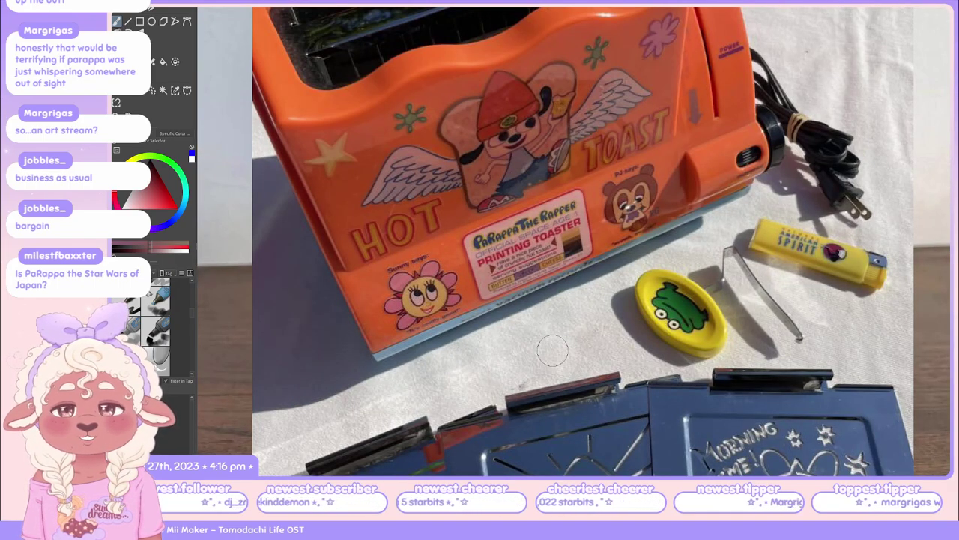
{"action": "scroll", "coordinate": [553, 350], "scroll_direction": "down", "scroll_amount": 3}
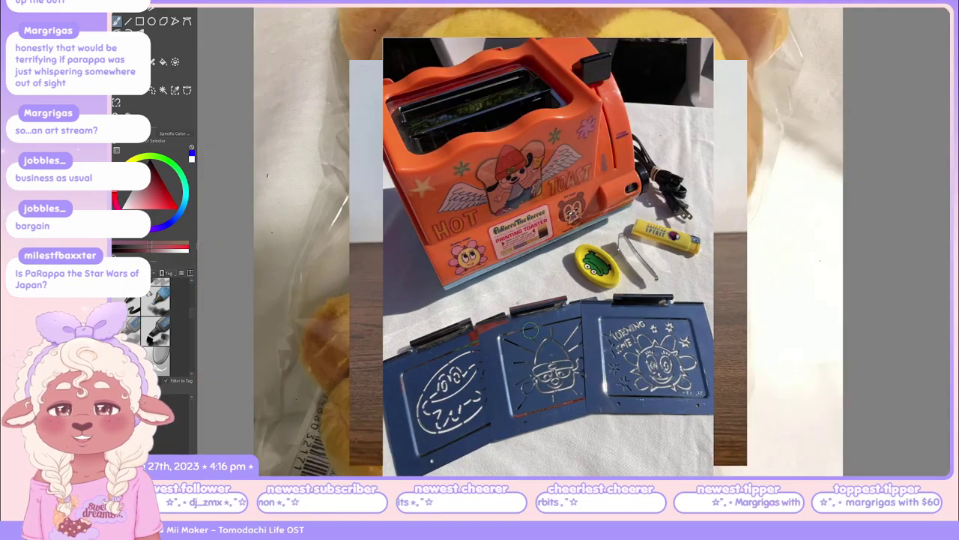
{"action": "scroll", "coordinate": [529, 334], "scroll_direction": "down", "scroll_amount": 1}
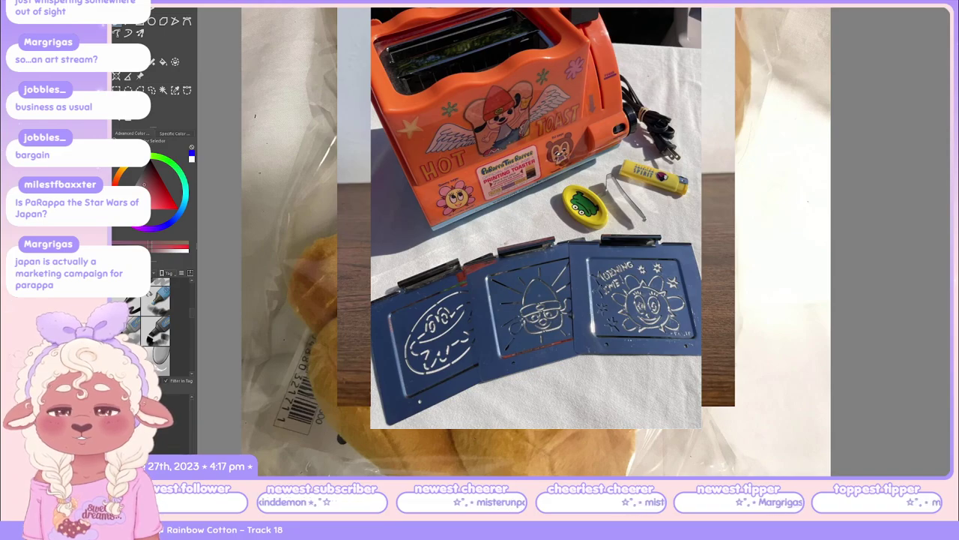
Switch to the Japan Report magazine page and examine the Onion Rappa and Foxy Rappa sketches up close
{"action": "key", "text": "ctrl+Tab"}
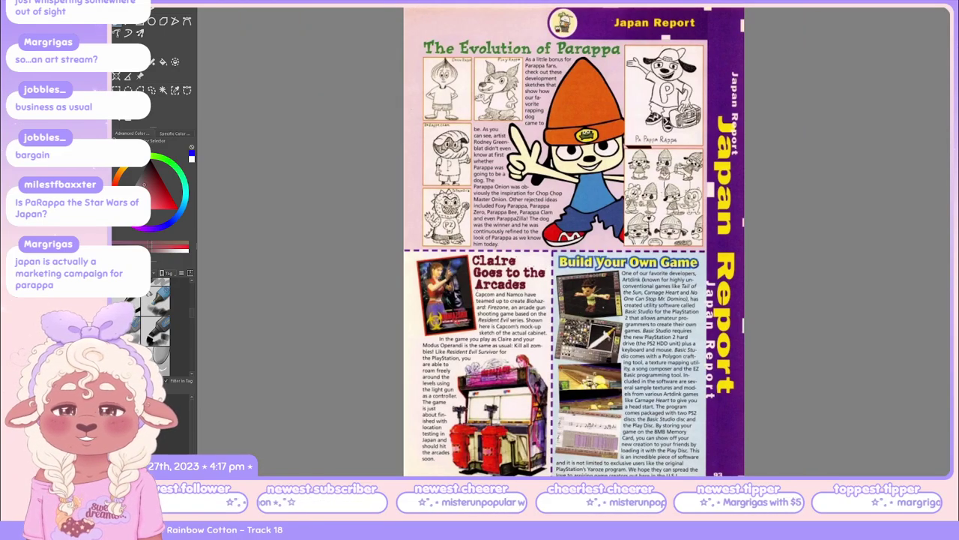
{"action": "scroll", "coordinate": [629, 119], "scroll_direction": "up", "scroll_amount": 2}
{"action": "scroll", "coordinate": [613, 109], "scroll_direction": "up", "scroll_amount": 2}
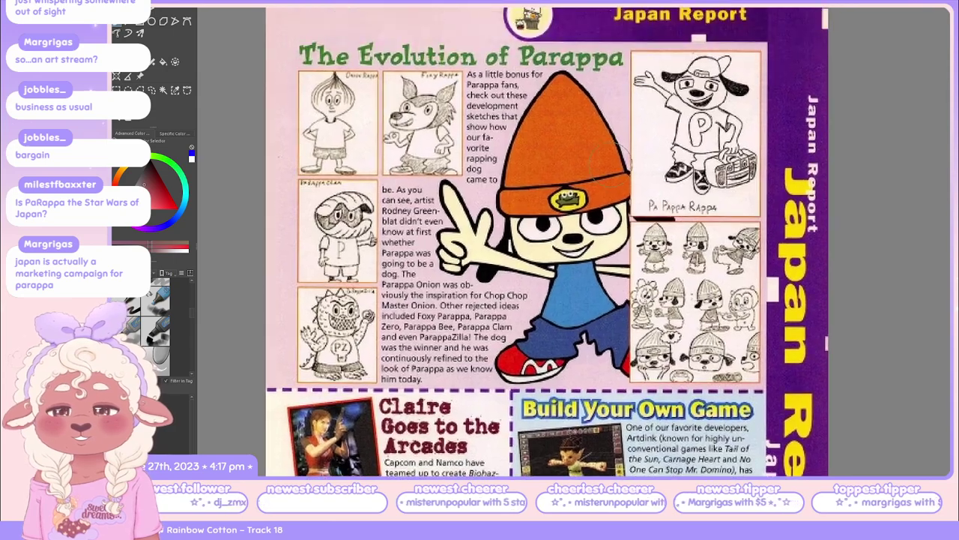
{"action": "scroll", "coordinate": [613, 155], "scroll_direction": "up", "scroll_amount": 4}
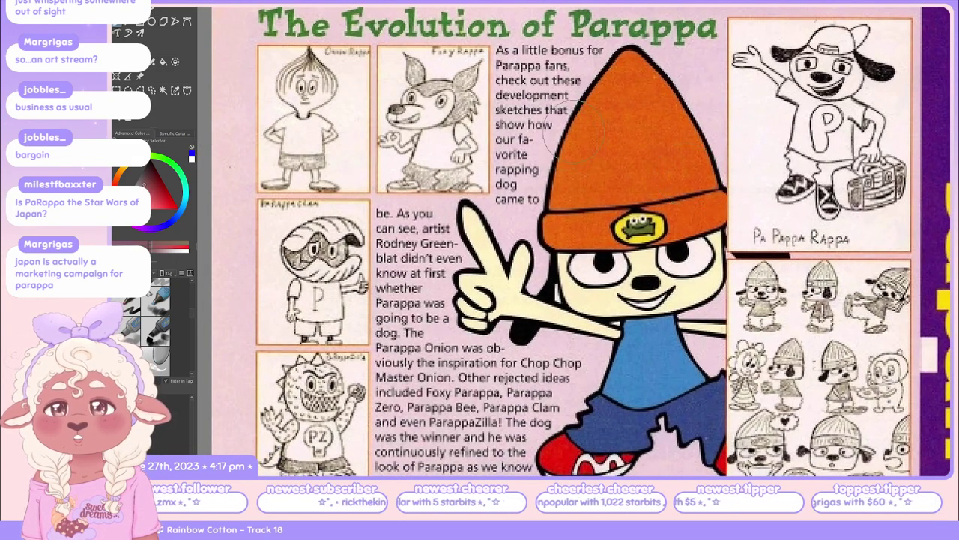
{"action": "scroll", "coordinate": [541, 131], "scroll_direction": "up", "scroll_amount": 2}
{"action": "scroll", "coordinate": [541, 122], "scroll_direction": "down", "scroll_amount": 3}
{"action": "scroll", "coordinate": [510, 157], "scroll_direction": "up", "scroll_amount": 4}
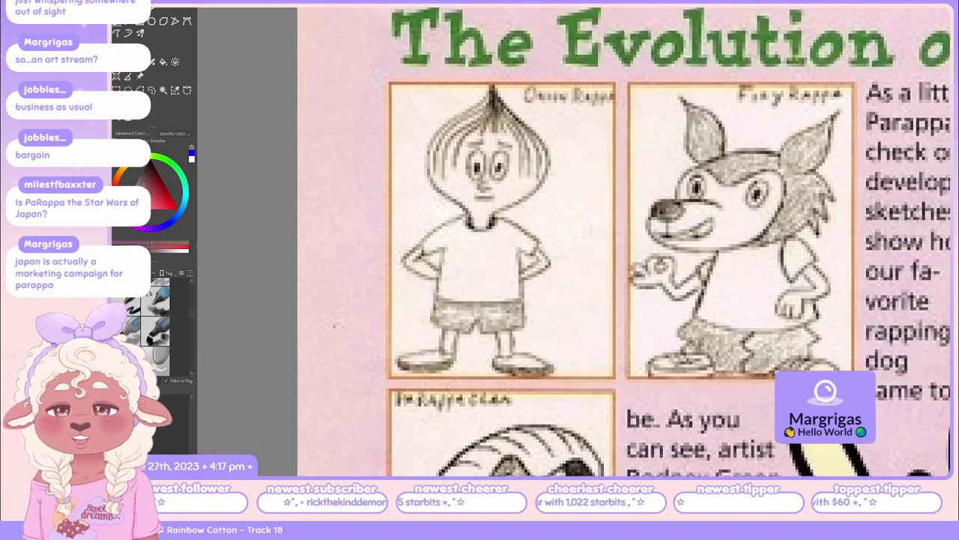
{"action": "scroll", "coordinate": [525, 124], "scroll_direction": "down", "scroll_amount": 5}
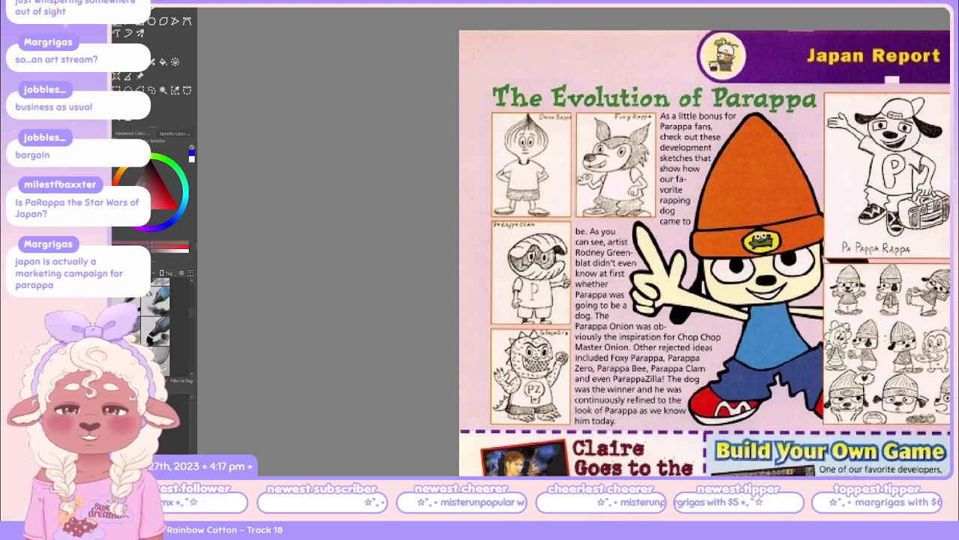
Read the article "The Evolution of Parappa" and examine the rejected character sketches beside its text
{"action": "left_click_drag", "start_coordinate": [671, 243], "coordinate": [570, 262]}
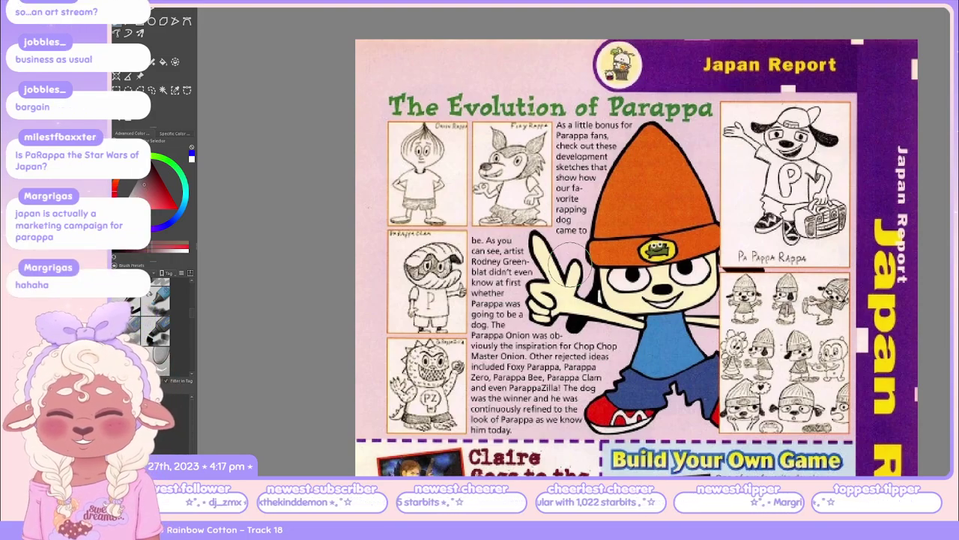
{"action": "left_click_drag", "start_coordinate": [560, 298], "coordinate": [503, 277]}
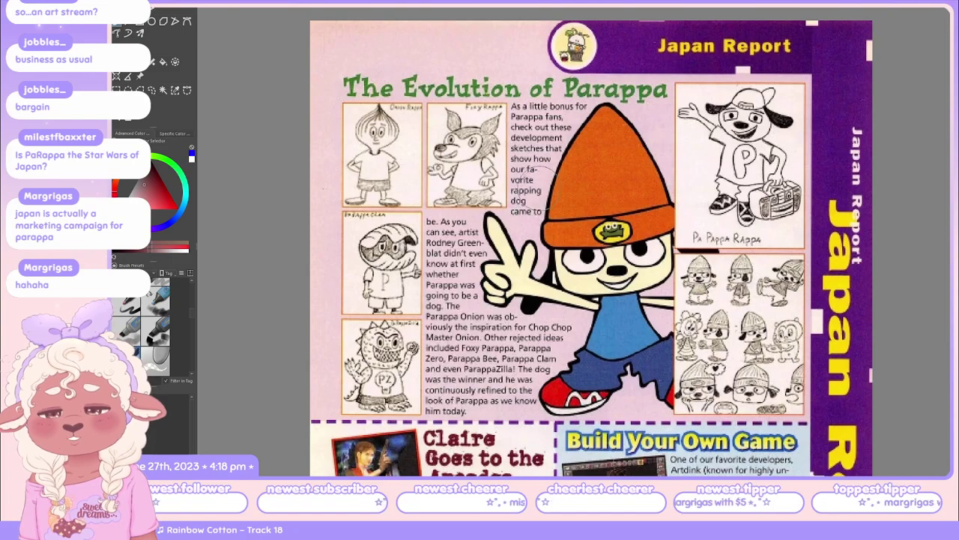
{"action": "scroll", "coordinate": [539, 196], "scroll_direction": "up", "scroll_amount": 1}
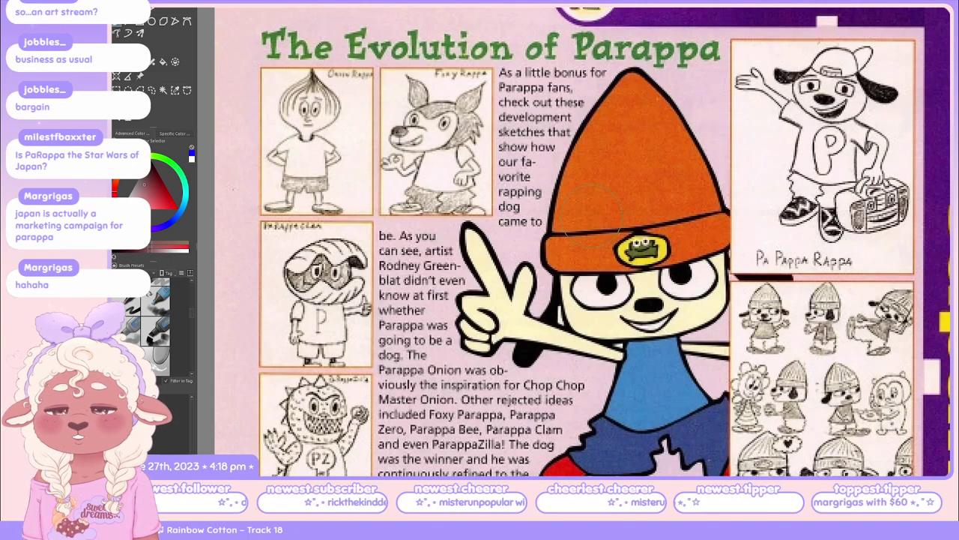
{"action": "scroll", "coordinate": [588, 218], "scroll_direction": "down", "scroll_amount": 2}
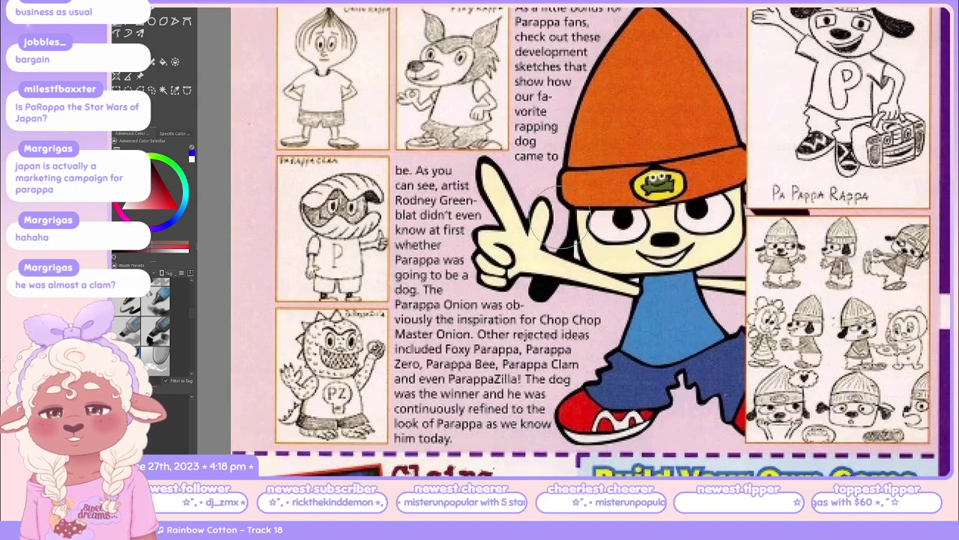
{"action": "left_click_drag", "start_coordinate": [562, 218], "coordinate": [554, 248]}
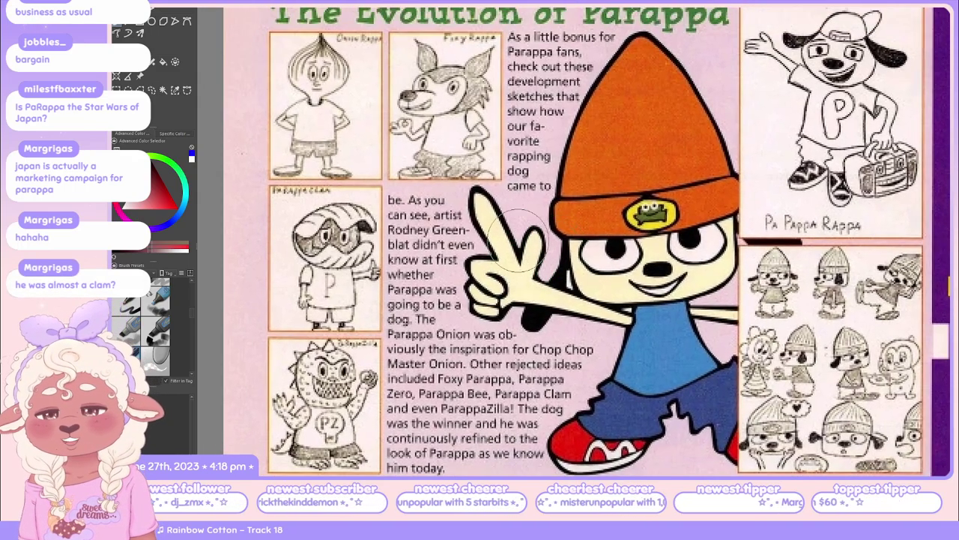
{"action": "scroll", "coordinate": [521, 275], "scroll_direction": "up", "scroll_amount": 4}
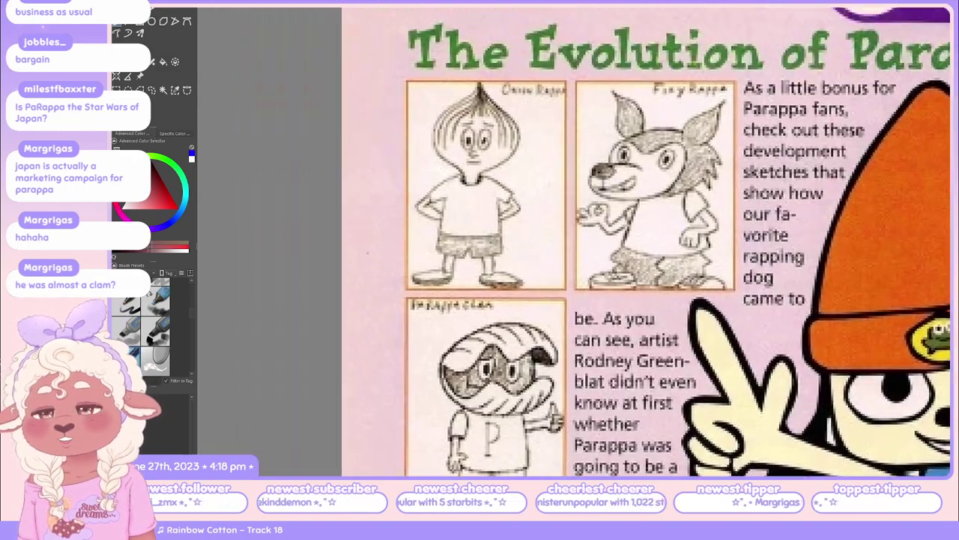
{"action": "left_click_drag", "start_coordinate": [569, 258], "coordinate": [592, 268]}
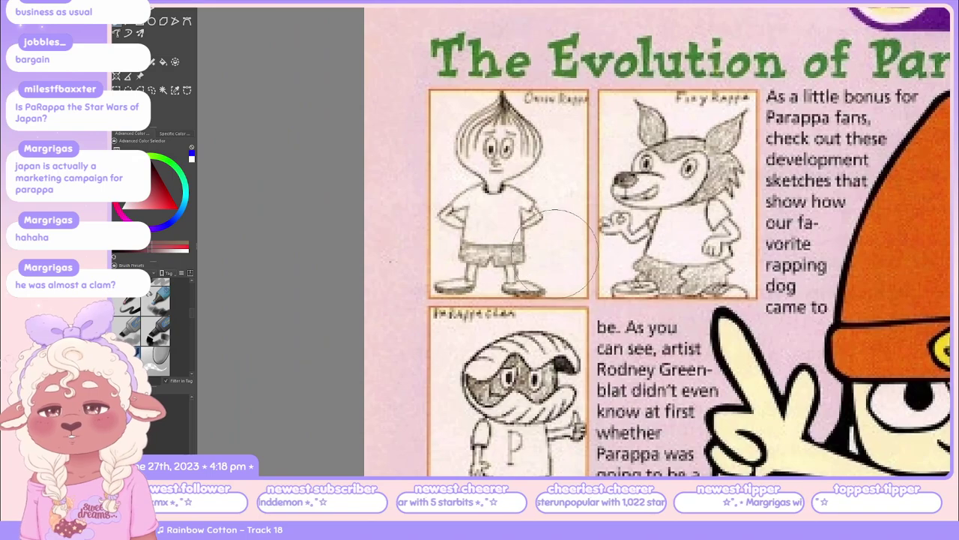
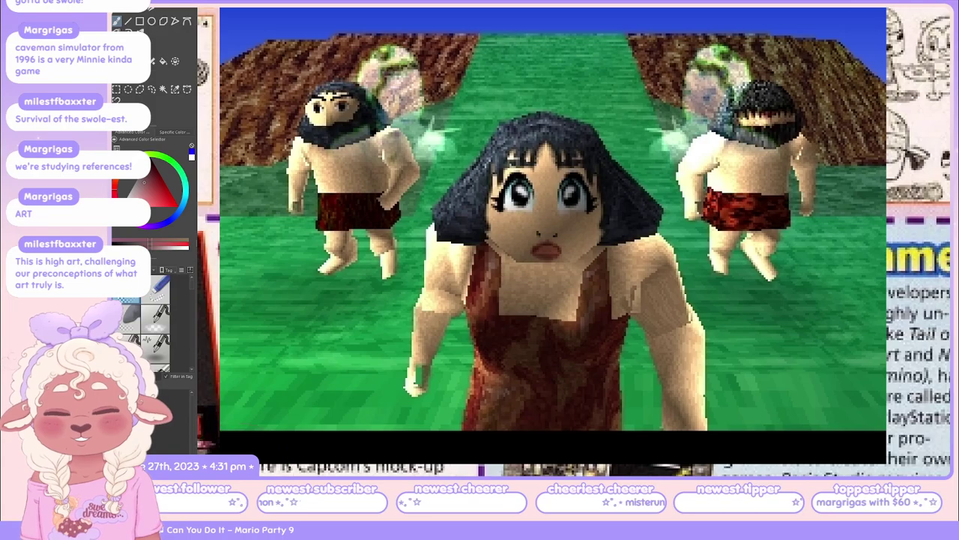
Switch to the game artwork of the orange sea dragon underwater and look over the whole picture
{"action": "key", "text": "ctrl+Tab"}
{"action": "scroll", "coordinate": [685, 182], "scroll_direction": "down", "scroll_amount": 4}
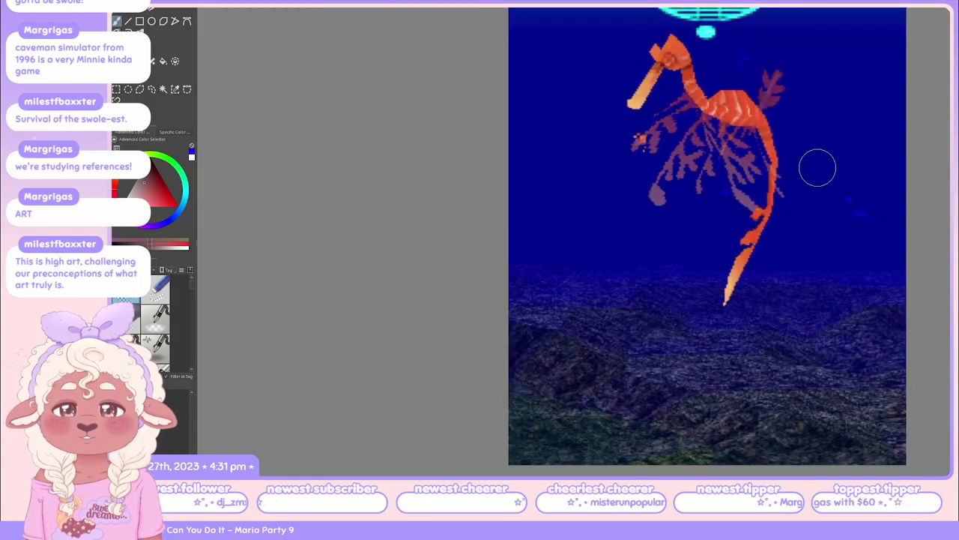
{"action": "left_click_drag", "start_coordinate": [816, 168], "coordinate": [754, 224]}
{"action": "scroll", "coordinate": [753, 224], "scroll_direction": "down", "scroll_amount": 2}
{"action": "scroll", "coordinate": [683, 253], "scroll_direction": "up", "scroll_amount": 2}
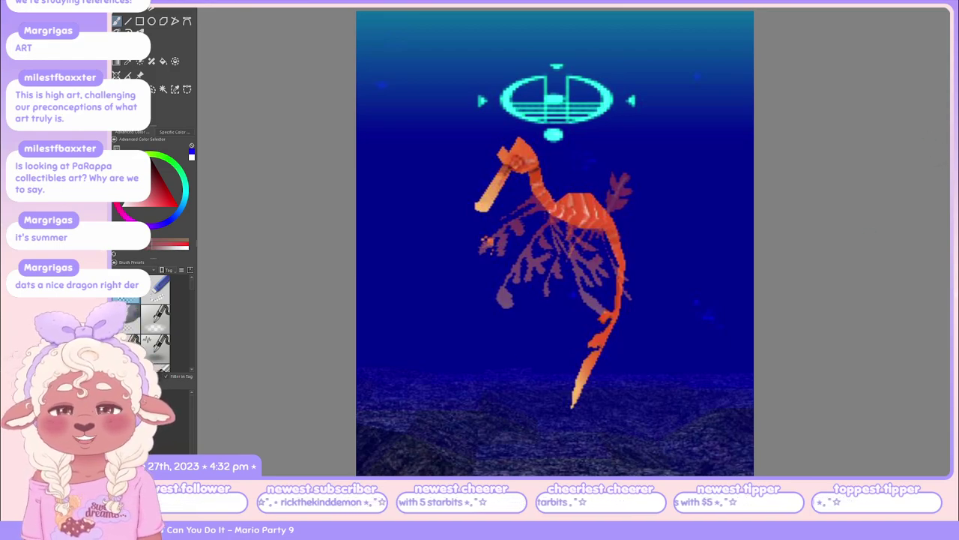
Return to the Japan Report magazine page and read the "Build Your Own Game" article with its screenshots up close
{"action": "key", "text": "ctrl+Tab"}
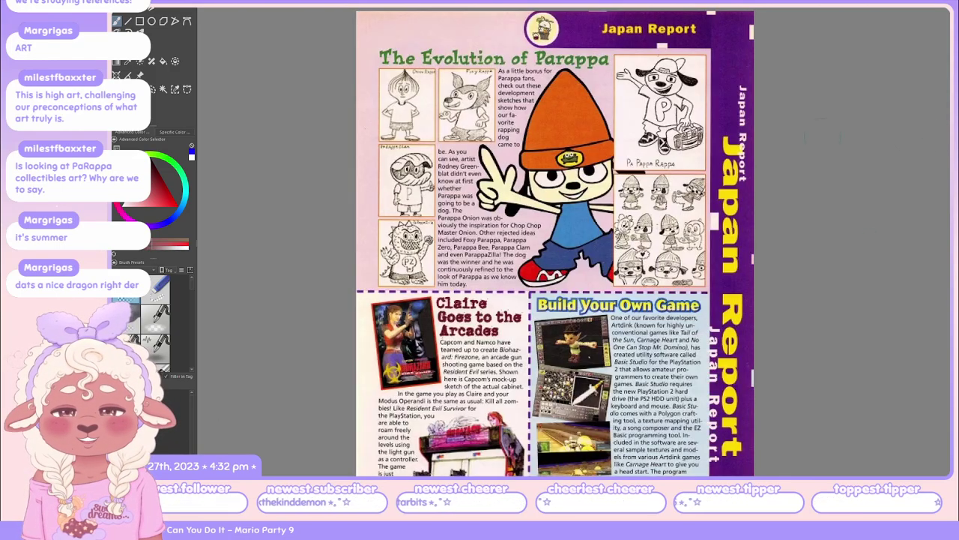
{"action": "scroll", "coordinate": [566, 375], "scroll_direction": "up", "scroll_amount": 4}
{"action": "scroll", "coordinate": [512, 397], "scroll_direction": "up", "scroll_amount": 3}
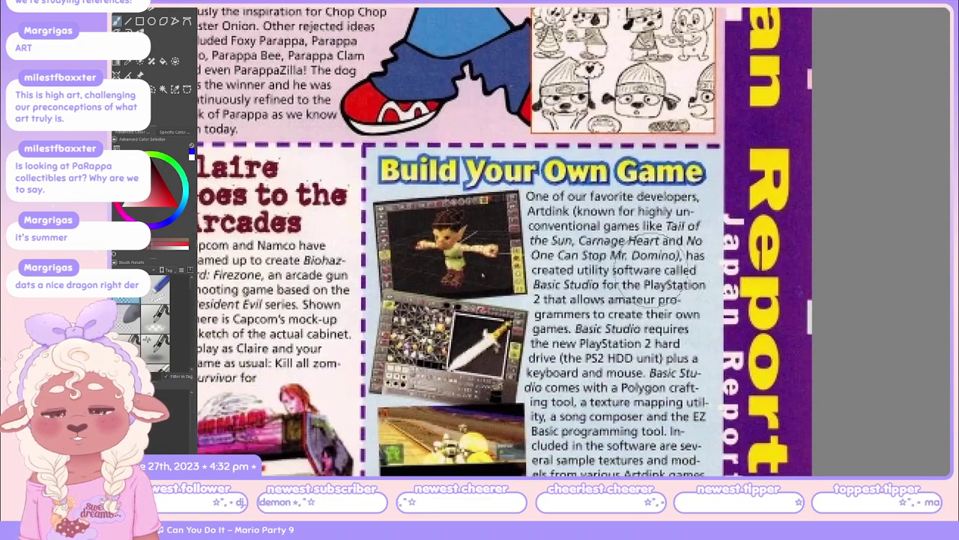
{"action": "scroll", "coordinate": [652, 289], "scroll_direction": "down", "scroll_amount": 3}
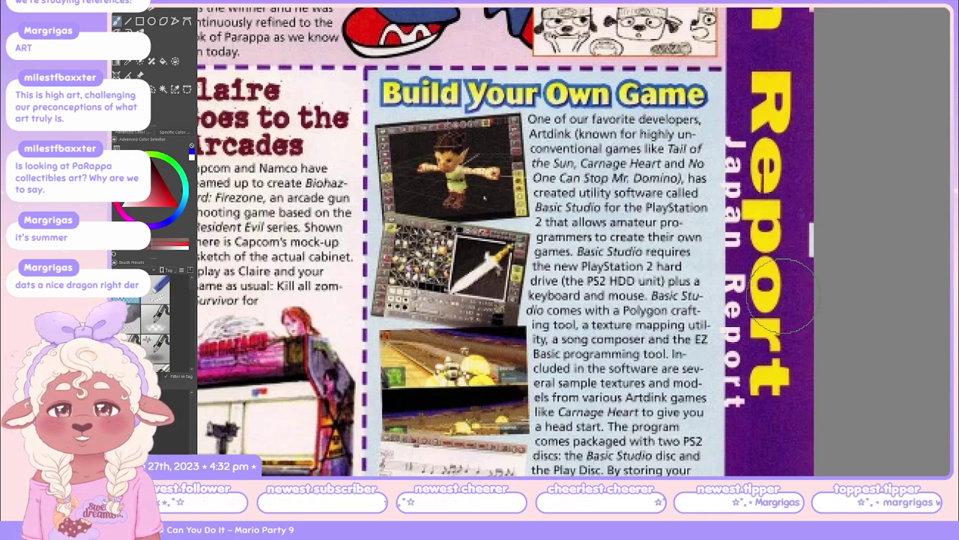
{"action": "scroll", "coordinate": [779, 293], "scroll_direction": "down", "scroll_amount": 3}
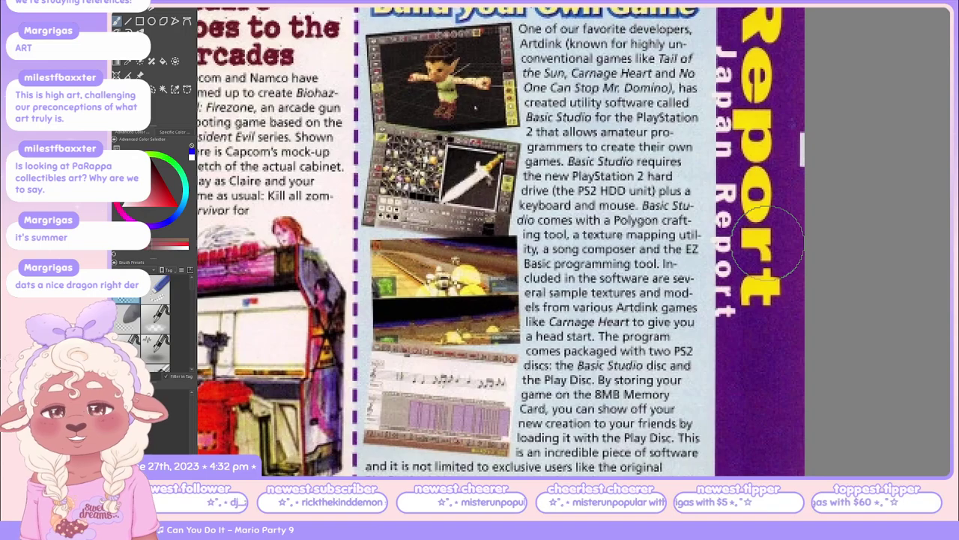
{"action": "scroll", "coordinate": [768, 243], "scroll_direction": "down", "scroll_amount": 1}
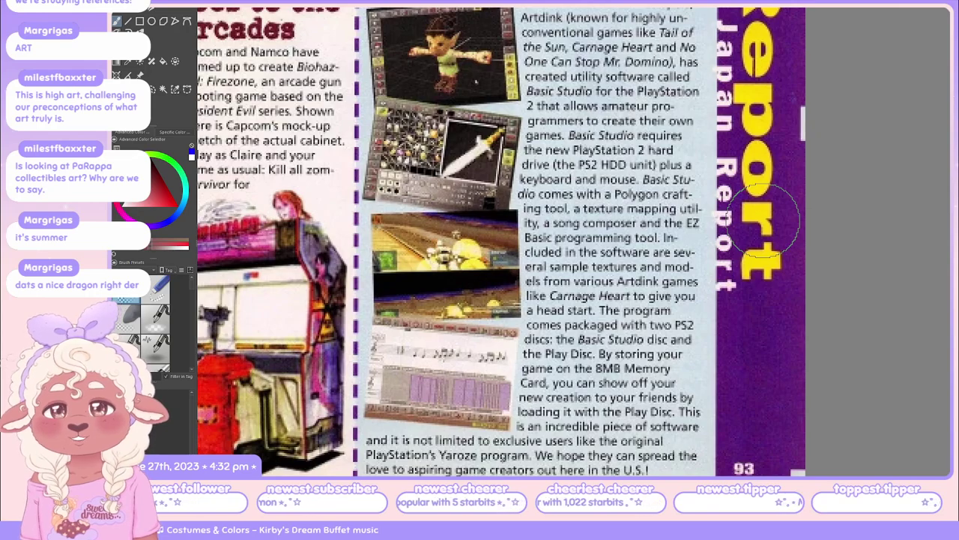
{"action": "scroll", "coordinate": [753, 223], "scroll_direction": "down", "scroll_amount": 2}
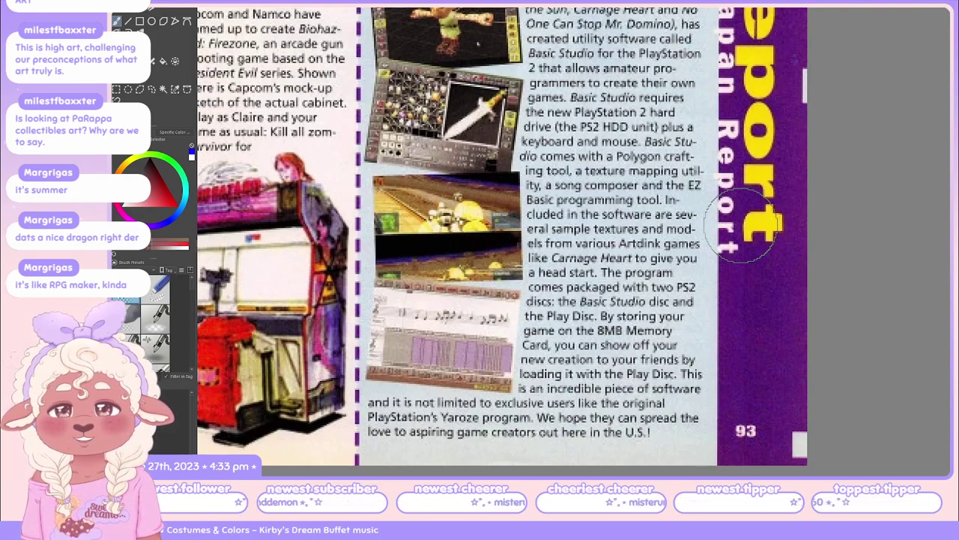
{"action": "scroll", "coordinate": [502, 240], "scroll_direction": "up", "scroll_amount": 3}
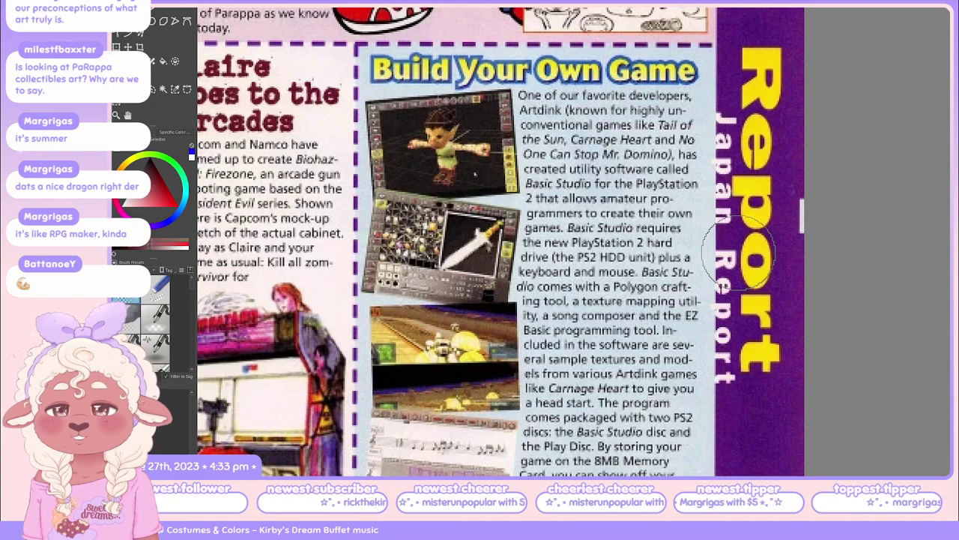
View the "Claire Goes to the Arcades" article and its arcade cabinet sketch on the same magazine page
{"action": "scroll", "coordinate": [494, 240], "scroll_direction": "down", "scroll_amount": 2}
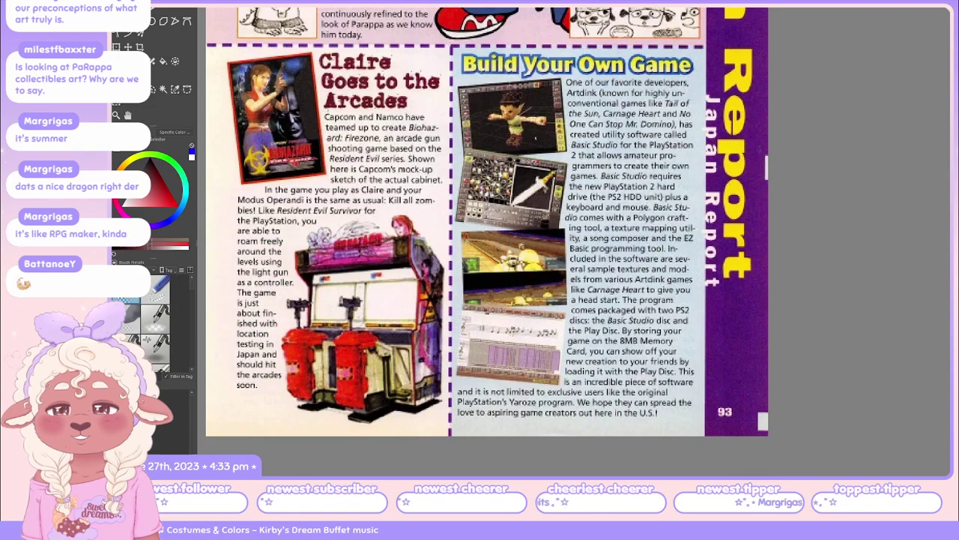
{"action": "scroll", "coordinate": [487, 232], "scroll_direction": "up", "scroll_amount": 2}
{"action": "scroll", "coordinate": [487, 232], "scroll_direction": "left", "scroll_amount": 2}
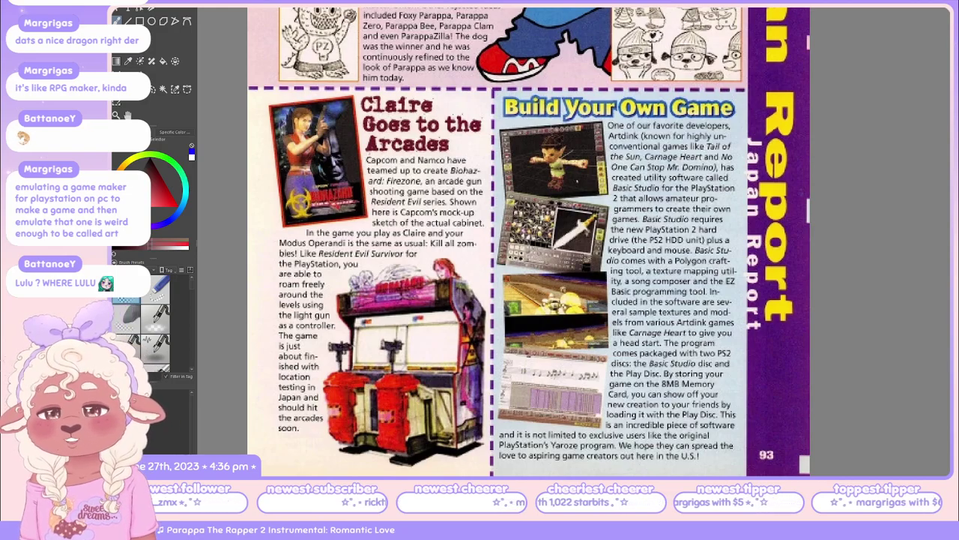
{"action": "scroll", "coordinate": [525, 240], "scroll_direction": "up", "scroll_amount": 2}
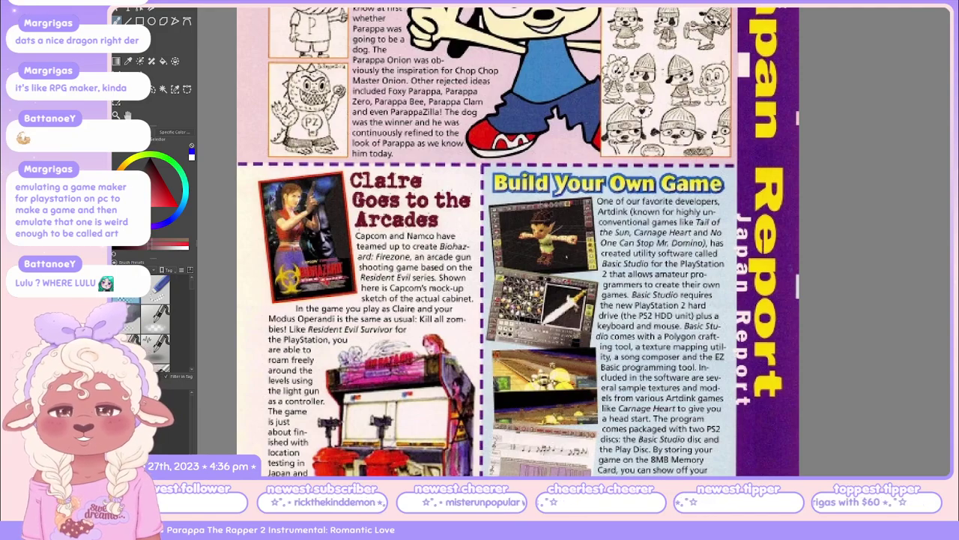
Go past the toaster photo and pastel mood board back to the emote sheet and examine the SCUFF sheep's line art
{"action": "key", "text": "ctrl+Tab"}
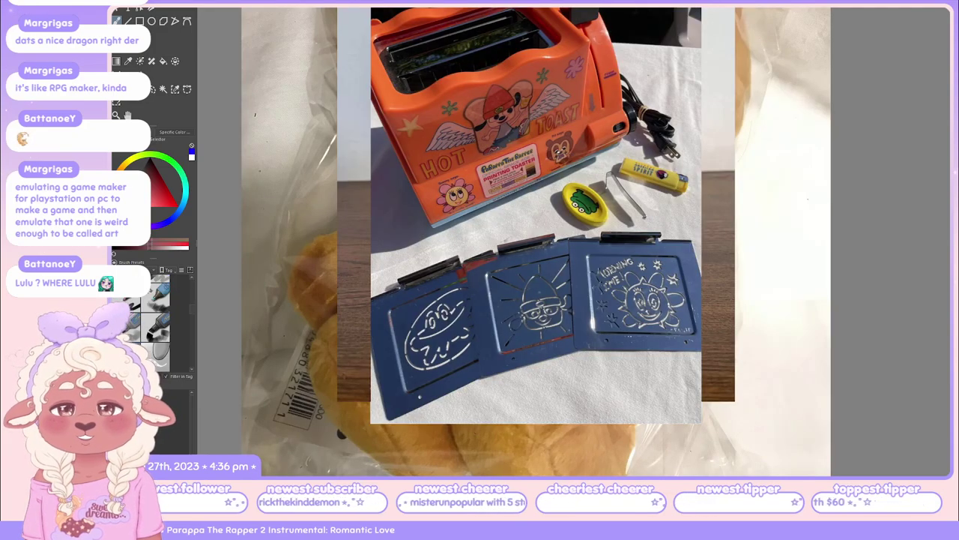
{"action": "key", "text": "ctrl+Tab"}
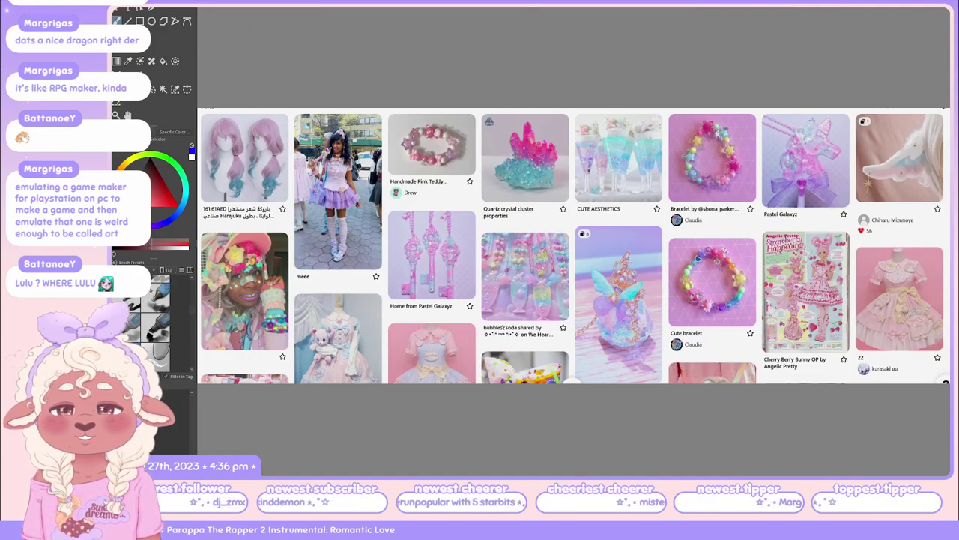
{"action": "key", "text": "ctrl+Tab"}
{"action": "scroll", "coordinate": [568, 188], "scroll_direction": "up", "scroll_amount": 1}
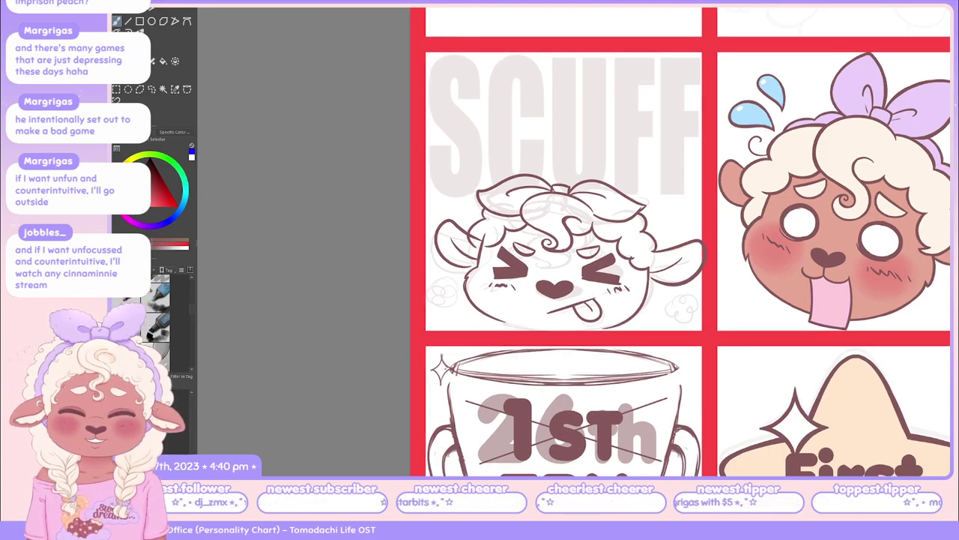
{"action": "scroll", "coordinate": [663, 241], "scroll_direction": "up", "scroll_amount": 2}
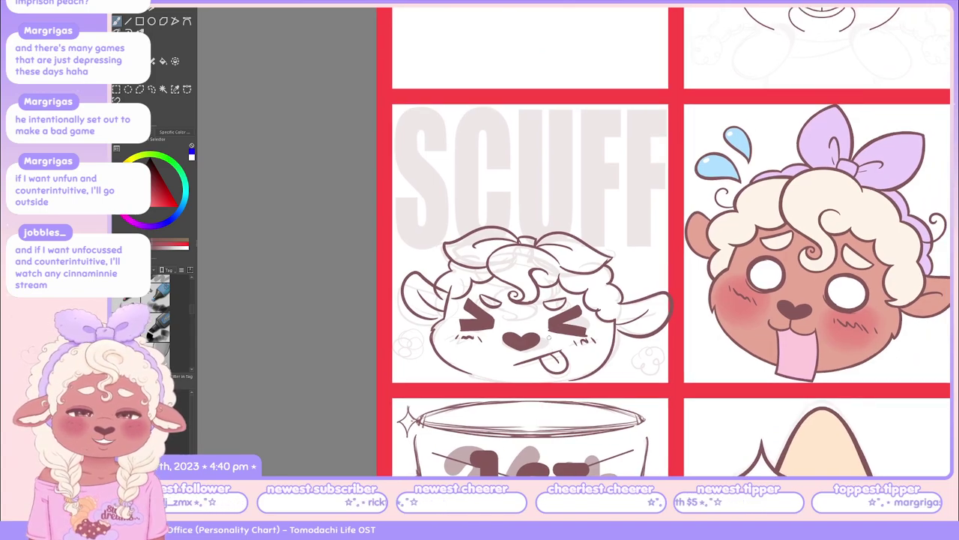
{"action": "scroll", "coordinate": [663, 241], "scroll_direction": "up", "scroll_amount": 1}
{"action": "scroll", "coordinate": [663, 241], "scroll_direction": "up", "scroll_amount": 2}
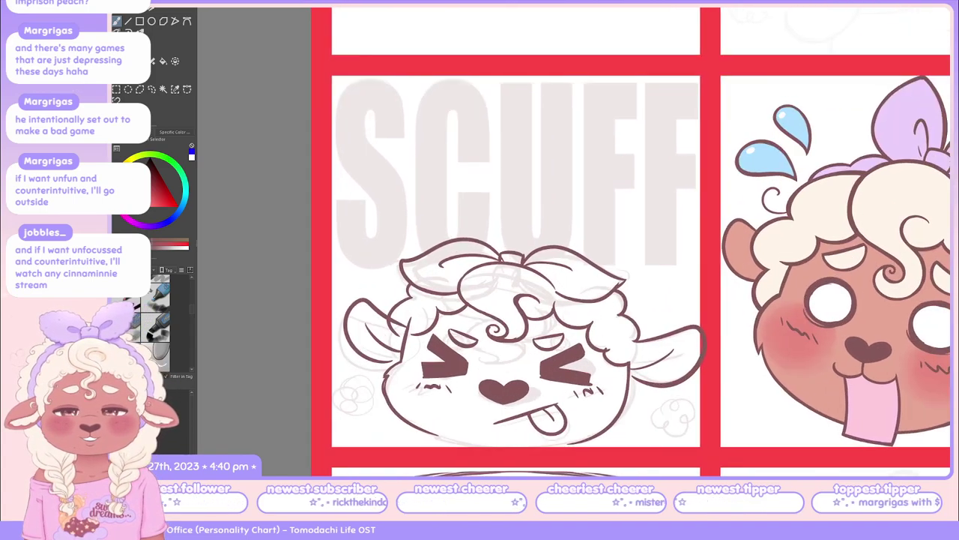
{"action": "scroll", "coordinate": [593, 279], "scroll_direction": "up", "scroll_amount": 2}
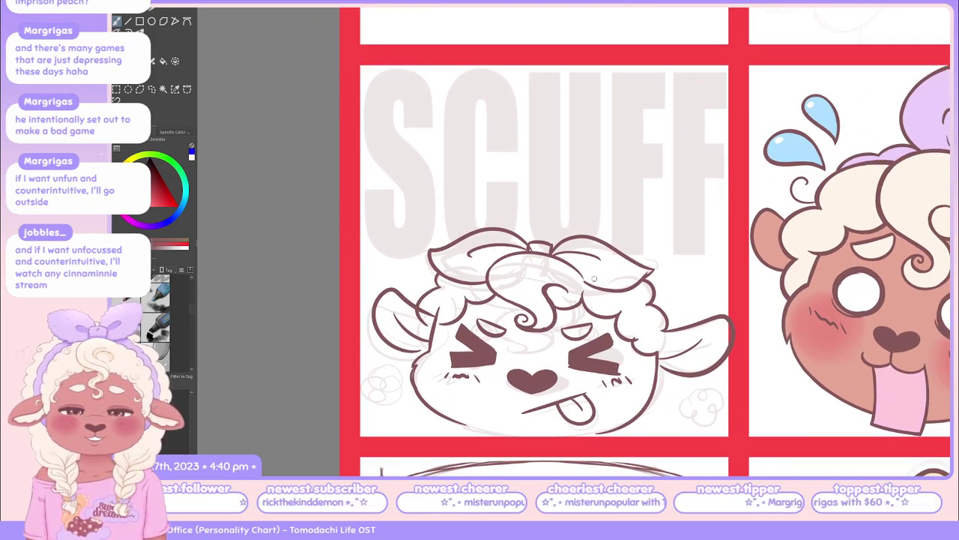
{"action": "scroll", "coordinate": [594, 279], "scroll_direction": "up", "scroll_amount": 2}
{"action": "scroll", "coordinate": [596, 278], "scroll_direction": "up", "scroll_amount": 1}
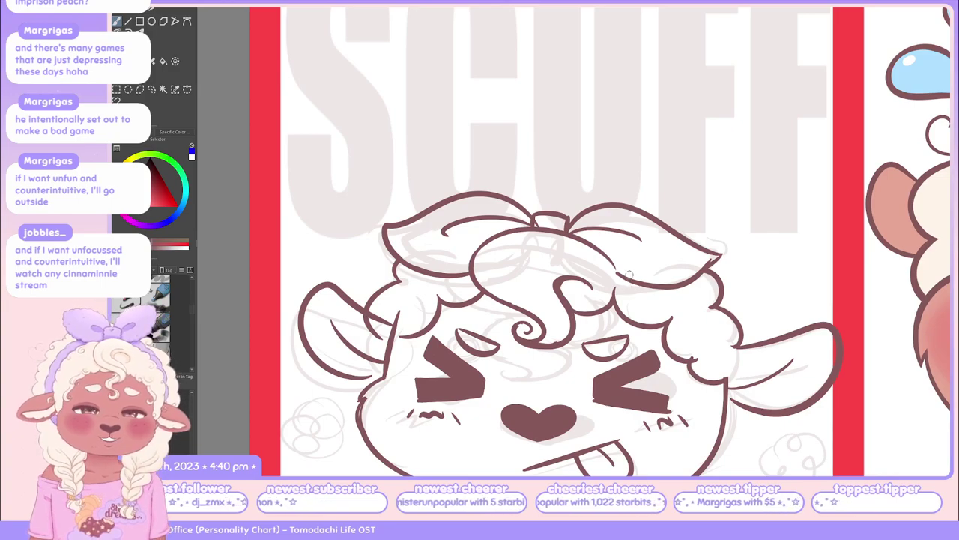
Clean up the overlapping lines where the SCUFF sheep's wool meets the ear and cheek outline
{"action": "scroll", "coordinate": [630, 274], "scroll_direction": "down", "scroll_amount": 2}
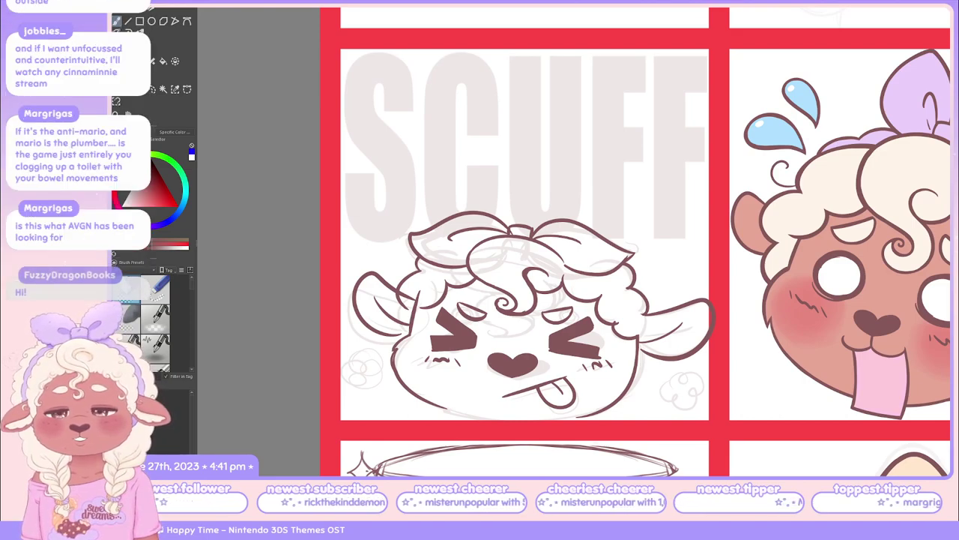
{"action": "scroll", "coordinate": [440, 372], "scroll_direction": "up", "scroll_amount": 4}
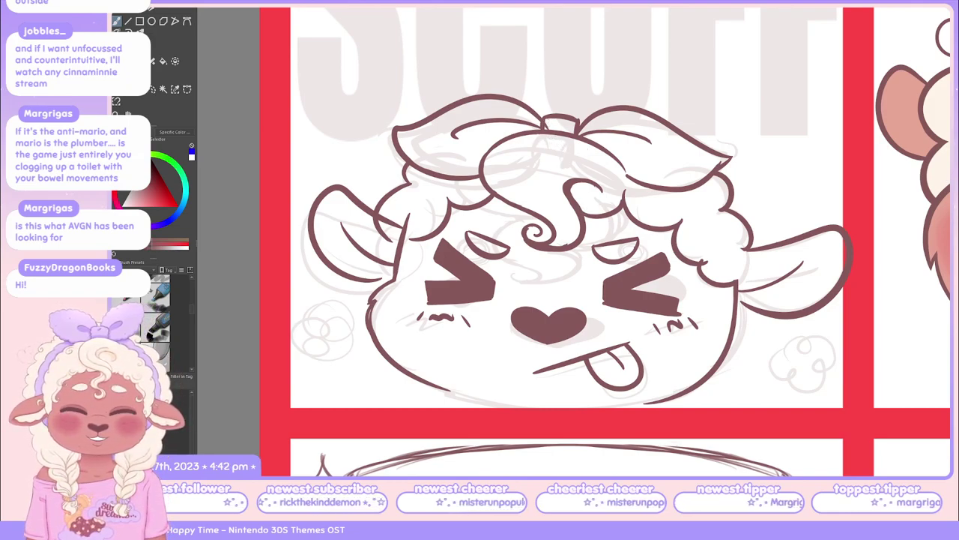
{"action": "scroll", "coordinate": [660, 277], "scroll_direction": "down", "scroll_amount": 3}
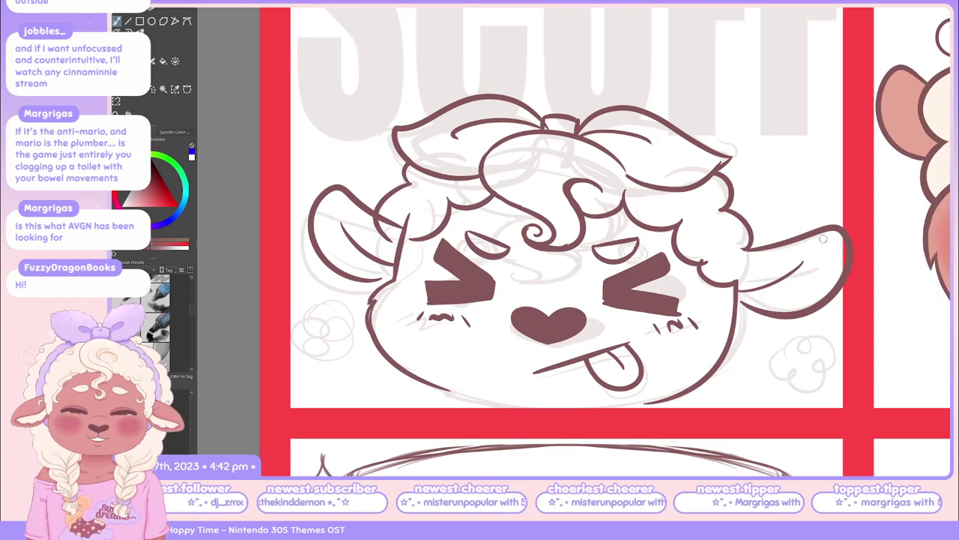
{"action": "scroll", "coordinate": [660, 277], "scroll_direction": "up", "scroll_amount": 1}
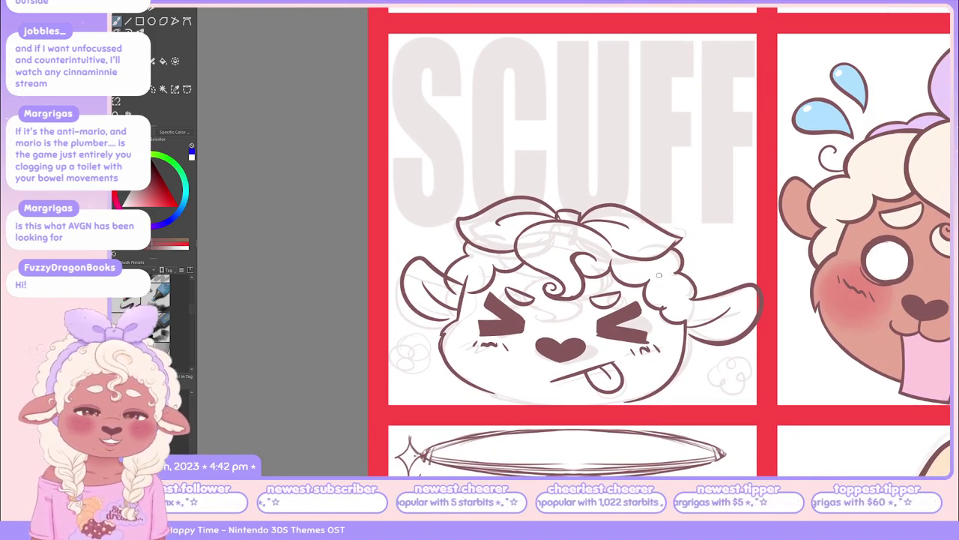
{"action": "scroll", "coordinate": [419, 337], "scroll_direction": "up", "scroll_amount": 2}
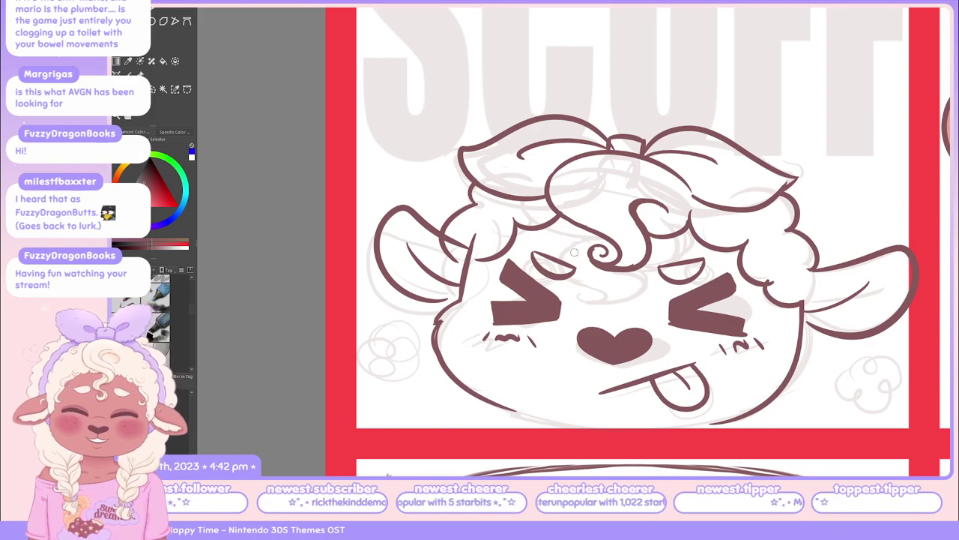
{"action": "left_click_drag", "start_coordinate": [781, 278], "coordinate": [778, 279]}
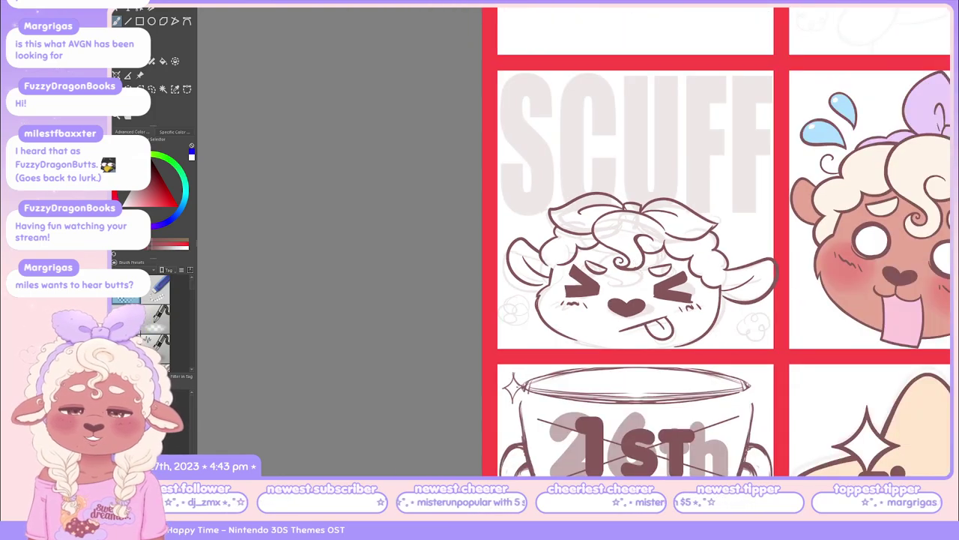
Mirror the canvas view with the SCUFF sheep's face enlarged
{"action": "scroll", "coordinate": [631, 305], "scroll_direction": "up", "scroll_amount": 2}
{"action": "scroll", "coordinate": [631, 304], "scroll_direction": "up", "scroll_amount": 2}
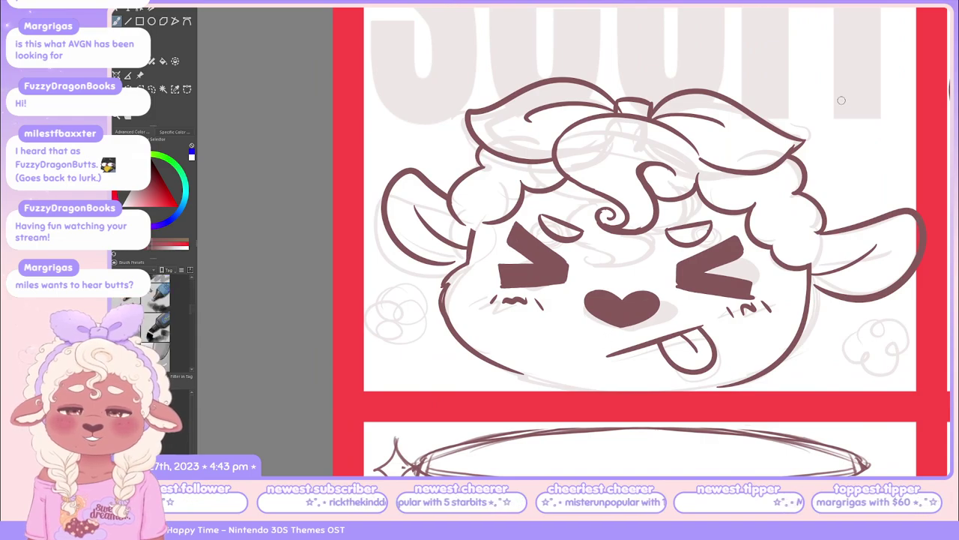
{"action": "key", "text": "m"}
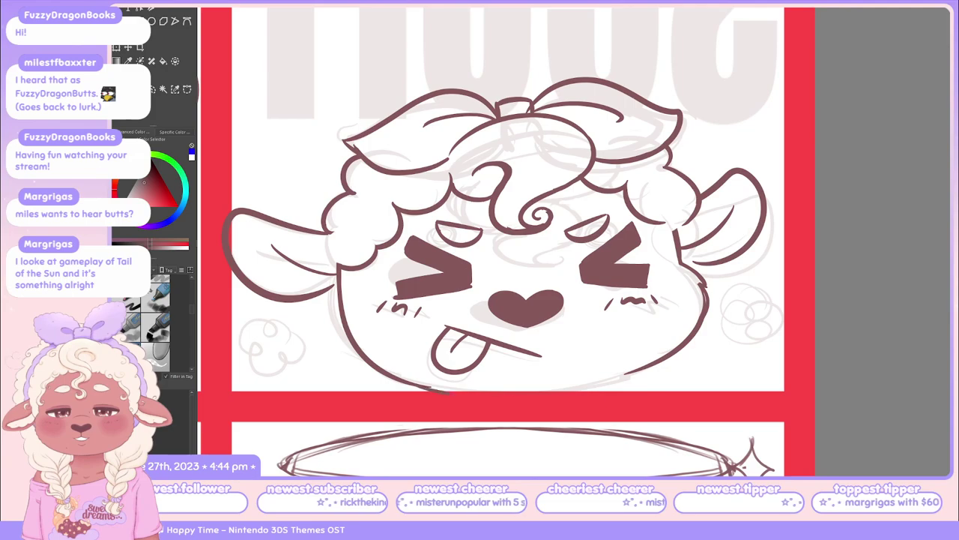
Try to ink the missing chin line between the sheep's two cheek outlines, undoing the unsatisfactory strokes
{"action": "left_click_drag", "start_coordinate": [426, 390], "coordinate": [680, 346]}
{"action": "key", "text": "ctrl+z"}
{"action": "mouse_move", "coordinate": [418, 386]}
{"action": "left_mouse_down"}
{"action": "mouse_move", "coordinate": [547, 381]}
{"action": "mouse_move", "coordinate": [606, 363]}
{"action": "left_mouse_up"}
{"action": "left_click_drag", "start_coordinate": [417, 388], "coordinate": [657, 345]}
{"action": "key", "text": "ctrl+z"}
{"action": "left_click_drag", "start_coordinate": [465, 392], "coordinate": [687, 350]}
{"action": "key", "text": "ctrl+z"}
{"action": "left_click_drag", "start_coordinate": [519, 388], "coordinate": [664, 339]}
{"action": "key", "text": "ctrl+z"}
{"action": "left_click_drag", "start_coordinate": [534, 388], "coordinate": [649, 352]}
{"action": "key", "text": "ctrl+z"}
{"action": "left_click_drag", "start_coordinate": [528, 388], "coordinate": [645, 370]}
{"action": "key", "text": "ctrl+z"}
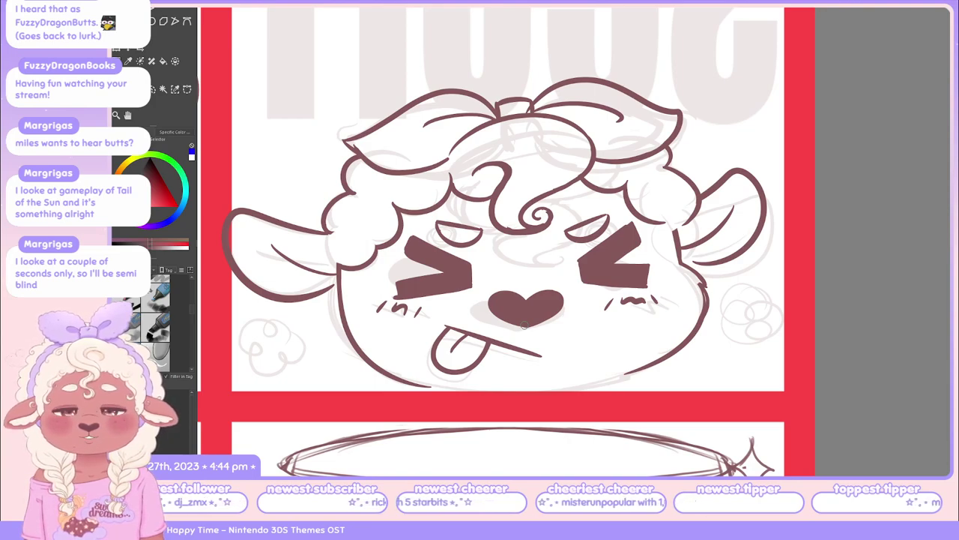
Ink the missing lower-left outline of the wool curl beside the sheep's left-hand ear
{"action": "key", "text": "slash"}
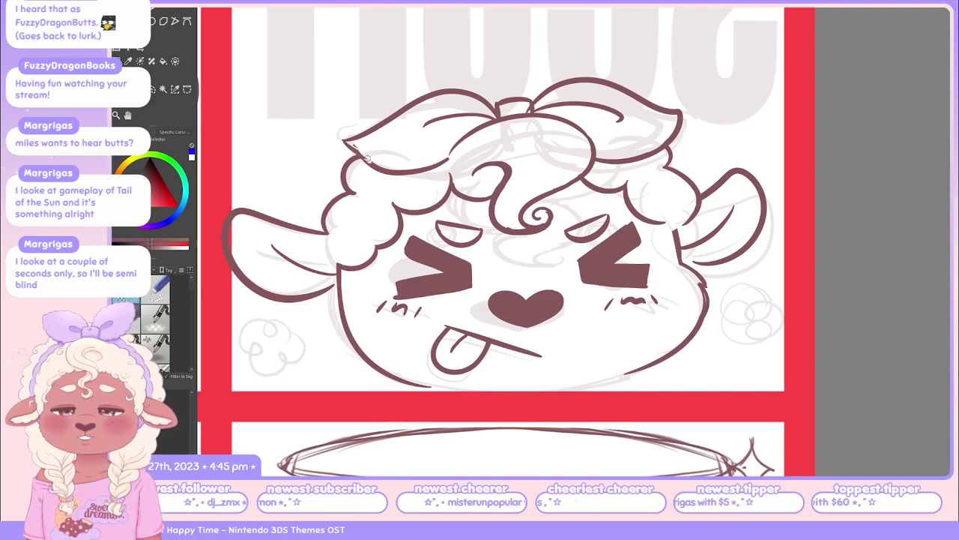
{"action": "key", "text": "b"}
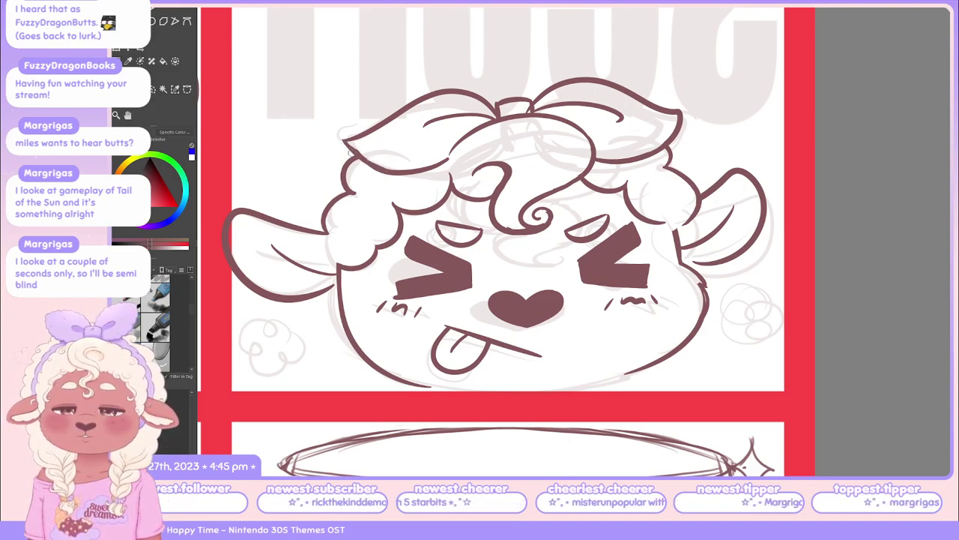
{"action": "key", "text": "p"}
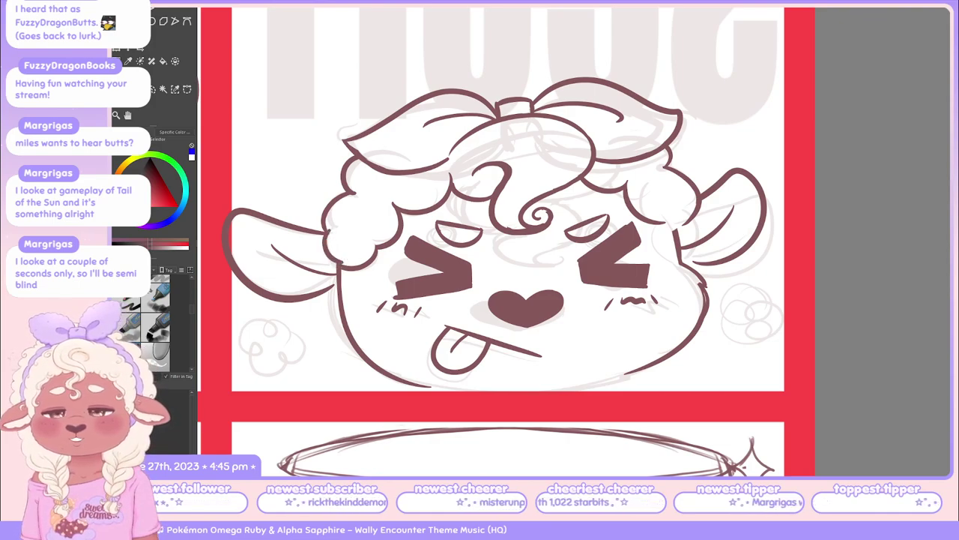
{"action": "left_click_drag", "start_coordinate": [328, 233], "coordinate": [341, 255]}
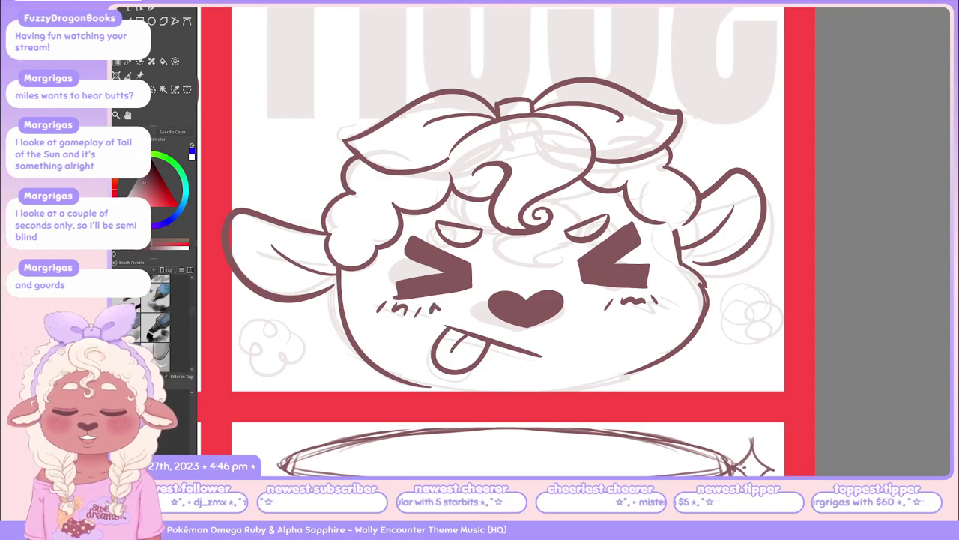
Try to add another small blush mark beneath the left-hand eye
{"action": "mouse_move", "coordinate": [430, 302]}
{"action": "left_mouse_down"}
{"action": "mouse_move", "coordinate": [427, 315]}
{"action": "mouse_move", "coordinate": [453, 319]}
{"action": "mouse_move", "coordinate": [430, 315]}
{"action": "mouse_move", "coordinate": [441, 314]}
{"action": "left_mouse_up"}
{"action": "key", "text": "ctrl+z"}
{"action": "key", "text": "ctrl+z"}
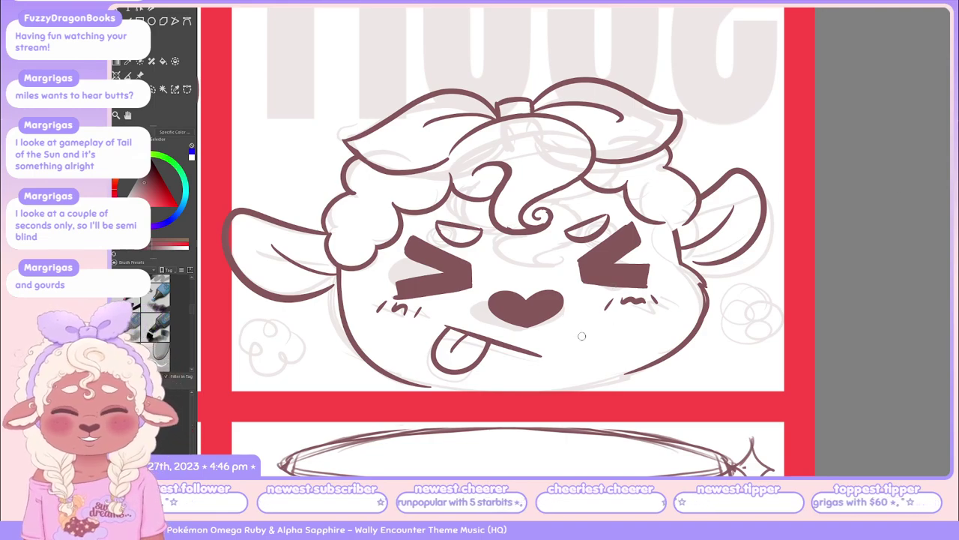
Mirror the canvas and ink a smooth jaw curve extending from the left-hand cheek to beneath the chin
{"action": "key", "text": "m"}
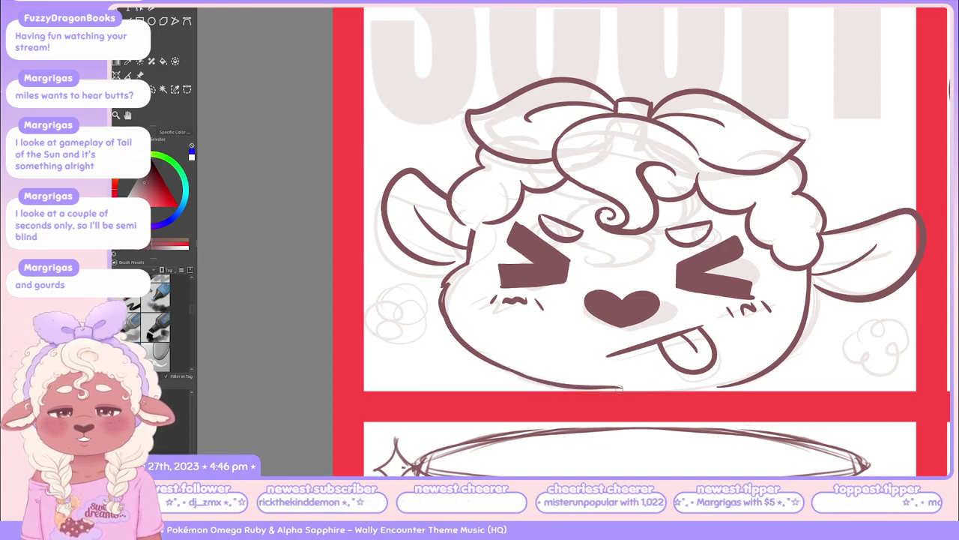
{"action": "left_click_drag", "start_coordinate": [512, 368], "coordinate": [613, 388]}
{"action": "key", "text": "ctrl+z"}
{"action": "left_click_drag", "start_coordinate": [517, 373], "coordinate": [624, 390]}
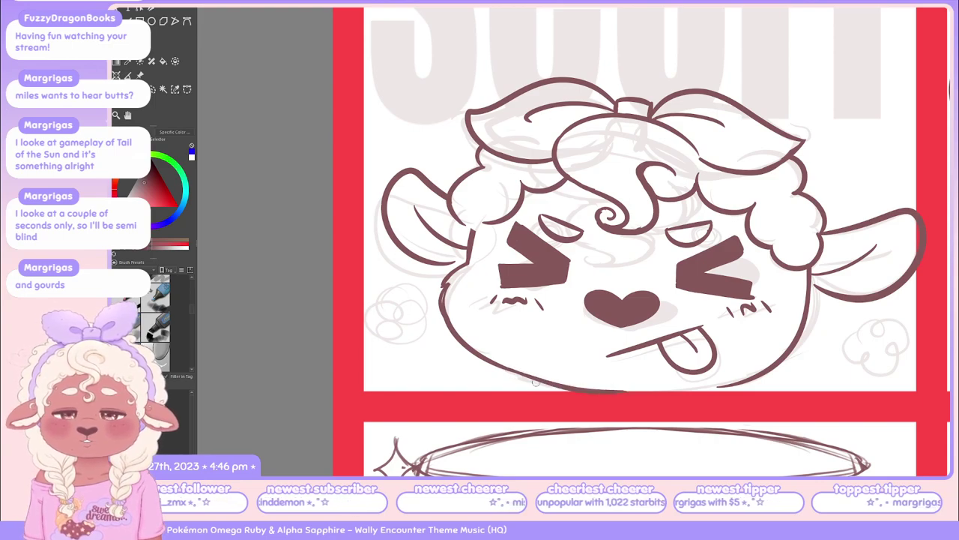
{"action": "key", "text": "ctrl+z"}
{"action": "left_click_drag", "start_coordinate": [509, 369], "coordinate": [625, 389]}
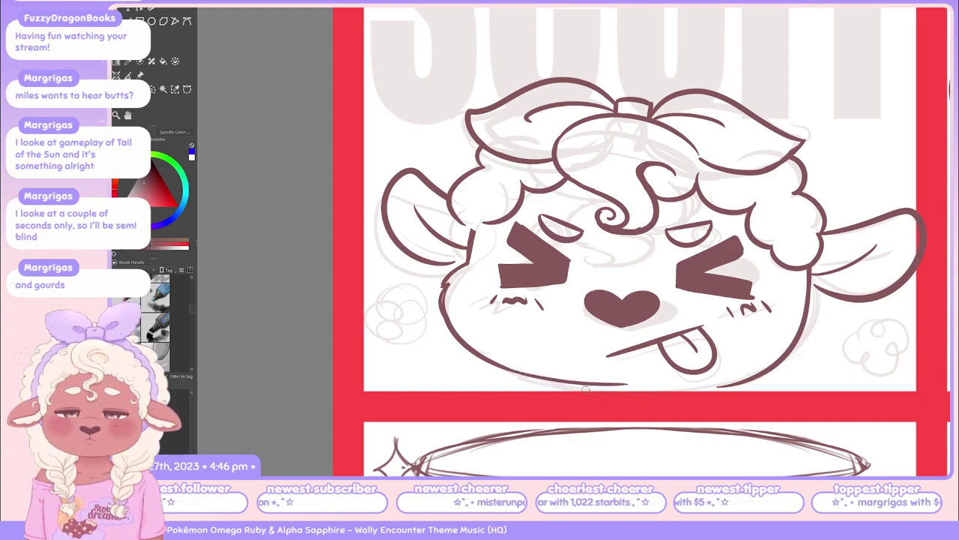
{"action": "key", "text": "ctrl+z"}
{"action": "left_click_drag", "start_coordinate": [511, 371], "coordinate": [603, 391]}
{"action": "key", "text": "ctrl+z"}
{"action": "left_click_drag", "start_coordinate": [511, 370], "coordinate": [652, 391]}
{"action": "key", "text": "ctrl+z"}
{"action": "left_click_drag", "start_coordinate": [580, 388], "coordinate": [643, 392]}
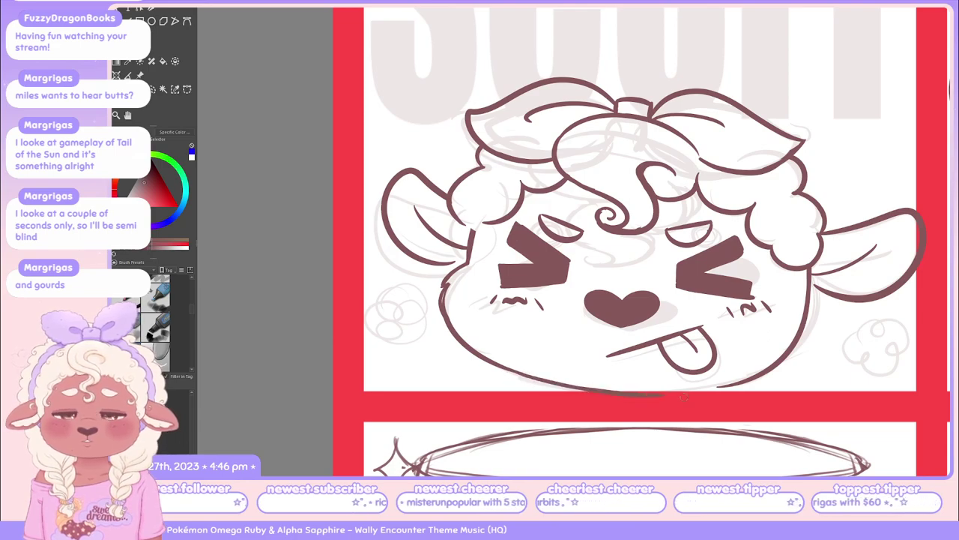
Restore the unmirrored view and ink the remaining gap in the chin so both jaw lines join
{"action": "key", "text": "m"}
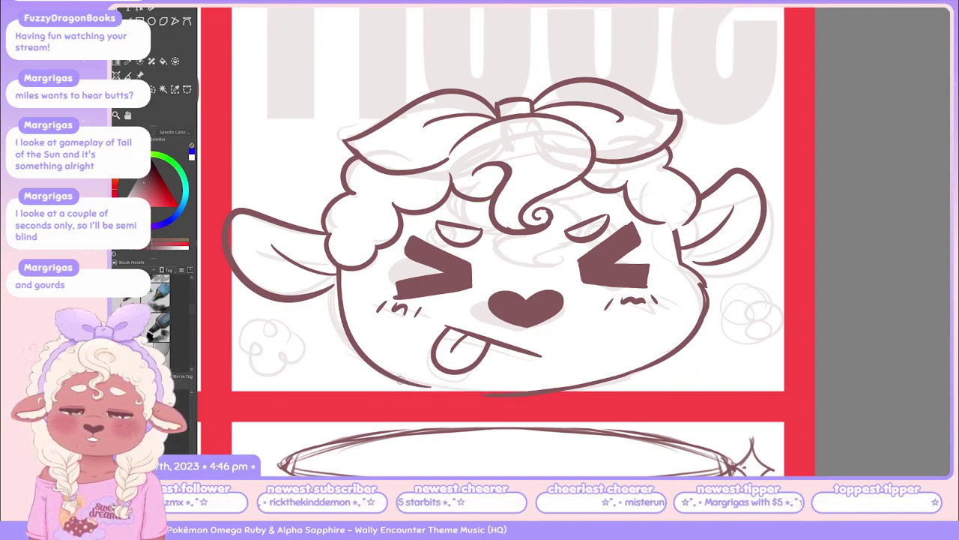
{"action": "left_click_drag", "start_coordinate": [405, 385], "coordinate": [506, 388]}
{"action": "key", "text": "ctrl+z"}
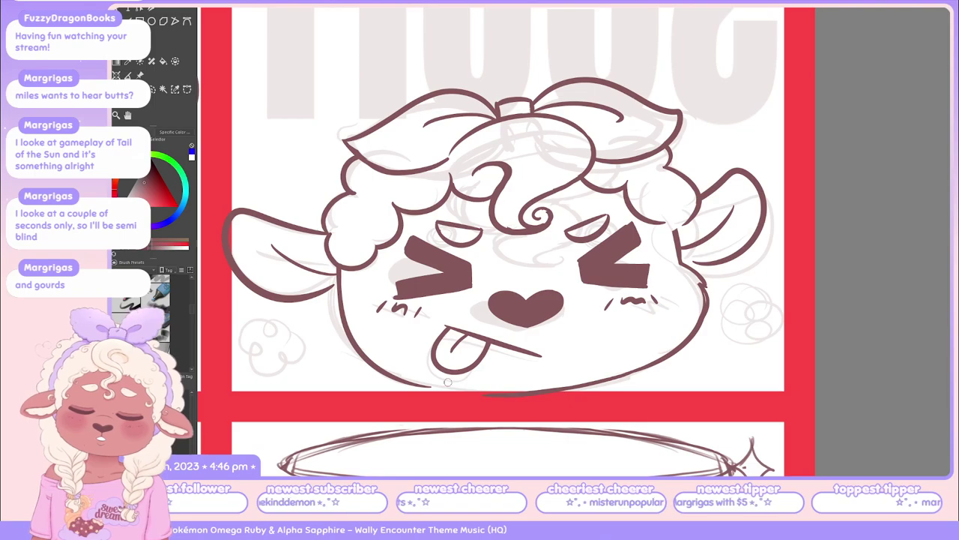
{"action": "mouse_move", "coordinate": [414, 380]}
{"action": "left_mouse_down"}
{"action": "mouse_move", "coordinate": [507, 388]}
{"action": "mouse_move", "coordinate": [418, 388]}
{"action": "mouse_move", "coordinate": [514, 390]}
{"action": "left_mouse_up"}
{"action": "key", "text": "ctrl+z"}
{"action": "key", "text": "ctrl+z"}
{"action": "left_click_drag", "start_coordinate": [398, 383], "coordinate": [499, 388]}
{"action": "key", "text": "ctrl+z"}
{"action": "left_click_drag", "start_coordinate": [382, 376], "coordinate": [474, 395]}
{"action": "key", "text": "ctrl+z"}
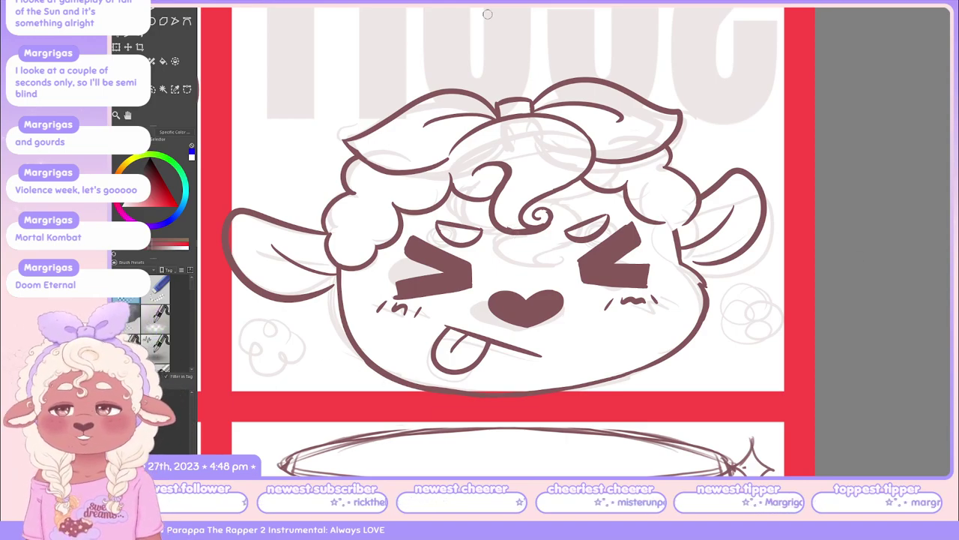
Refine the lower line of the forelock next to its spiral, working in the mirrored view
{"action": "left_click_drag", "start_coordinate": [642, 238], "coordinate": [694, 224]}
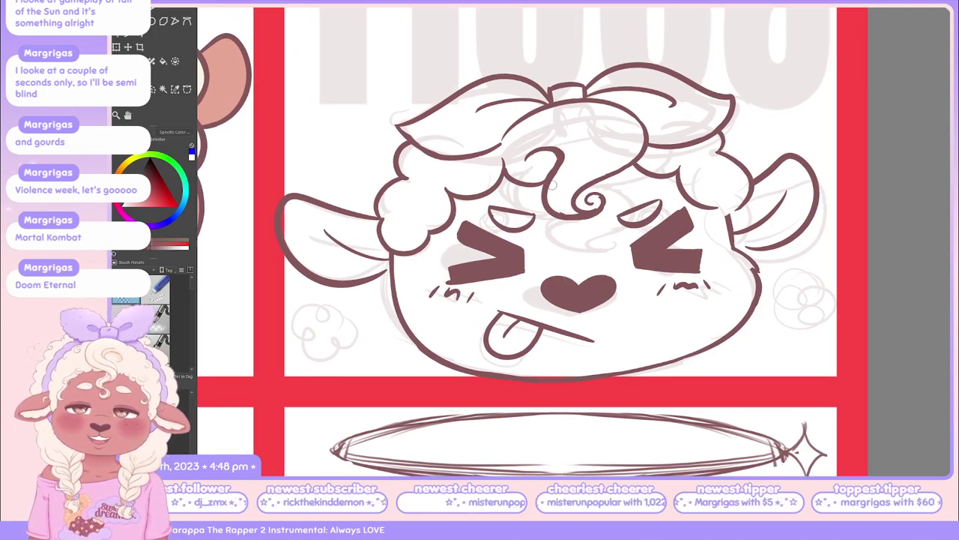
{"action": "key", "text": "/"}
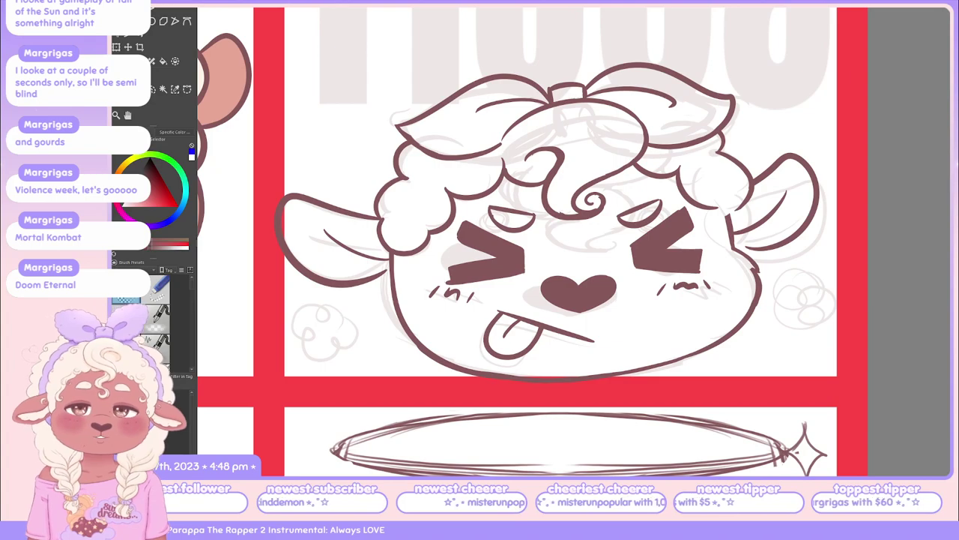
{"action": "left_click_drag", "start_coordinate": [609, 201], "coordinate": [642, 194]}
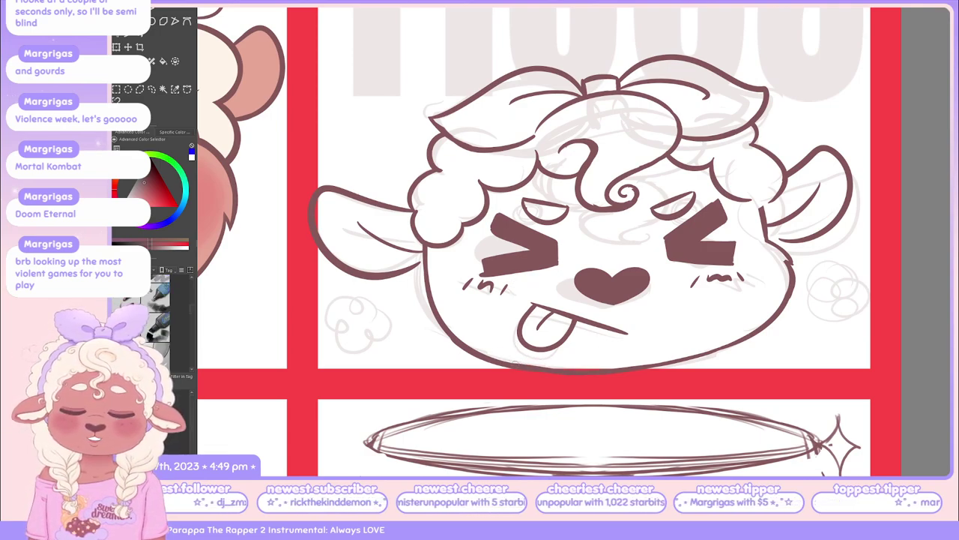
{"action": "key", "text": "p"}
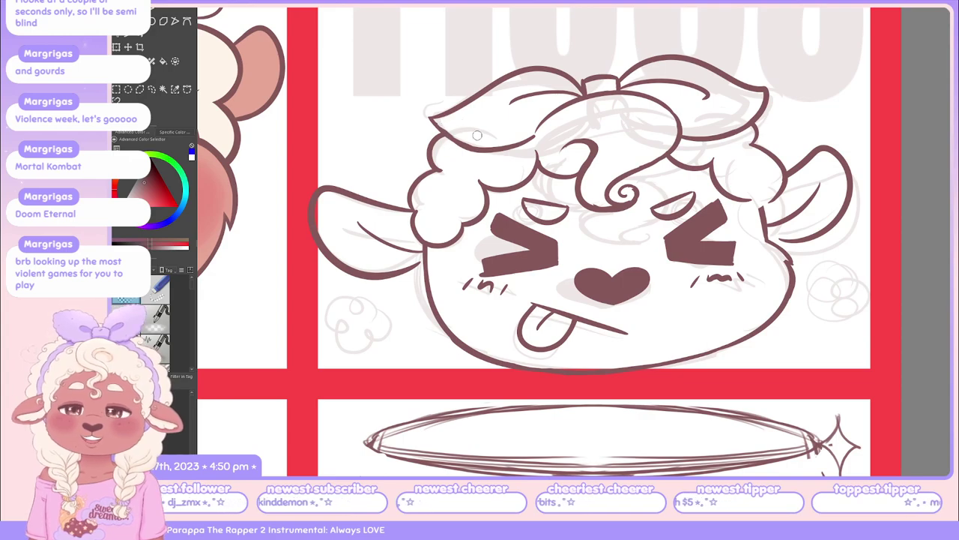
{"action": "key", "text": "m"}
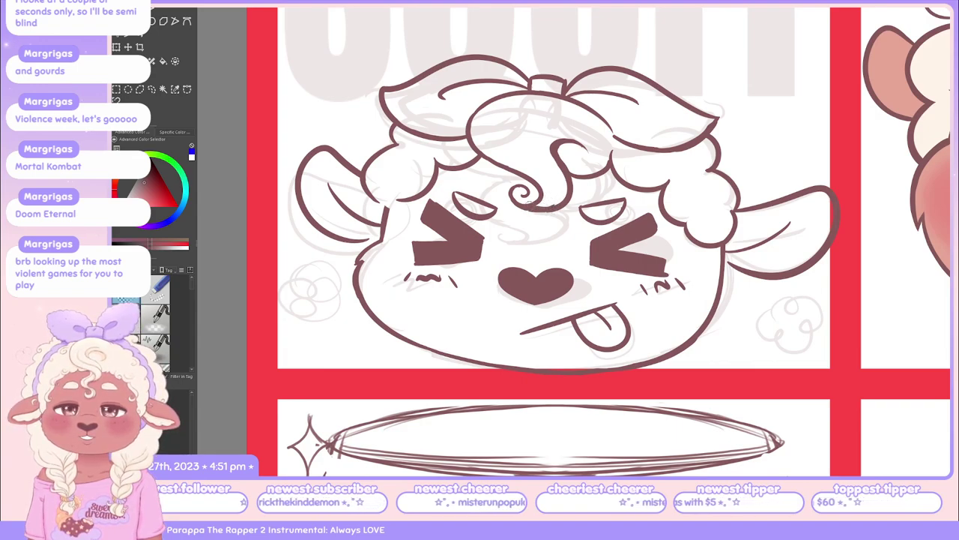
{"action": "left_click_drag", "start_coordinate": [535, 203], "coordinate": [562, 205]}
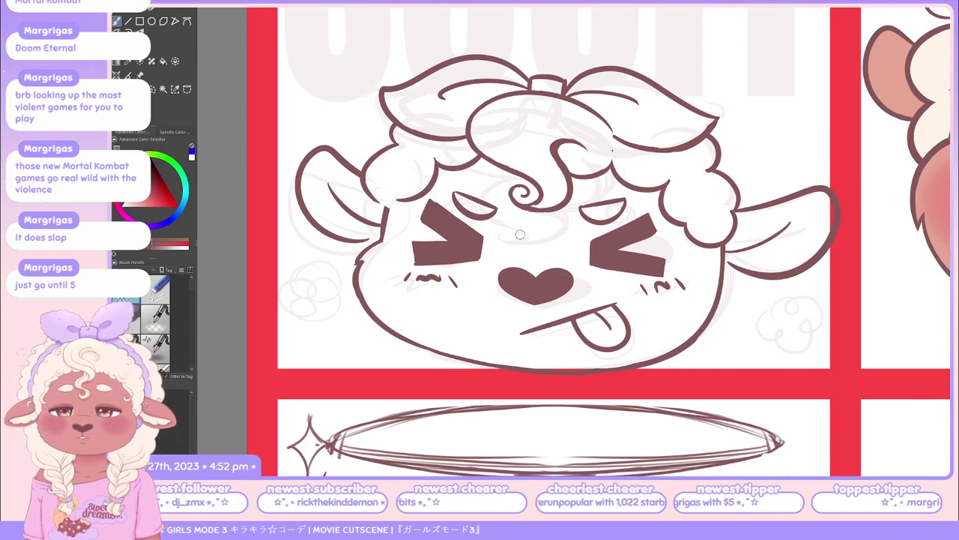
Draw two short vertical crease lines between the eyebrows, just above the heart-shaped nose
{"action": "mouse_move", "coordinate": [522, 217]}
{"action": "left_mouse_down"}
{"action": "mouse_move", "coordinate": [531, 233]}
{"action": "mouse_move", "coordinate": [552, 238]}
{"action": "mouse_move", "coordinate": [524, 235]}
{"action": "mouse_move", "coordinate": [551, 238]}
{"action": "left_mouse_up"}
{"action": "key", "text": "ctrl+z"}
{"action": "key", "text": "ctrl+z"}
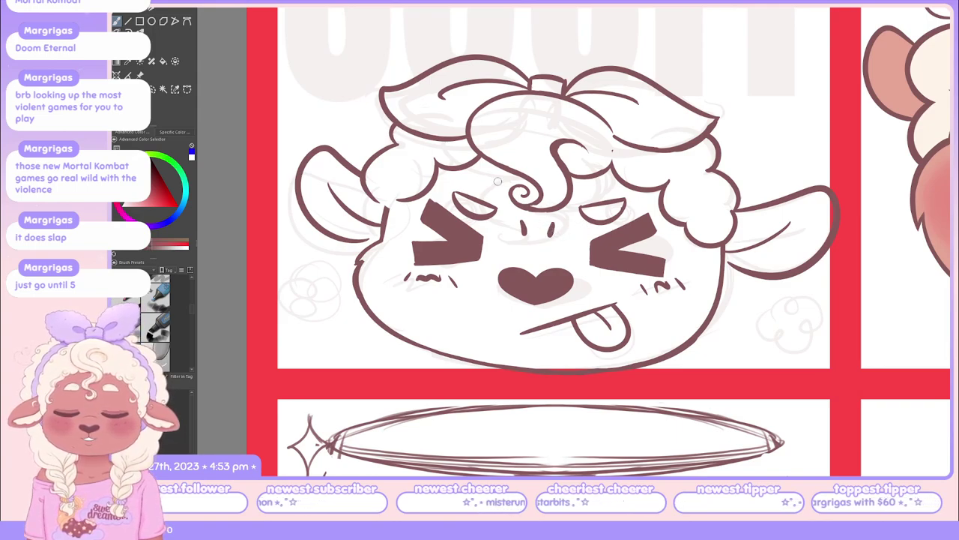
{"action": "key", "text": "slash"}
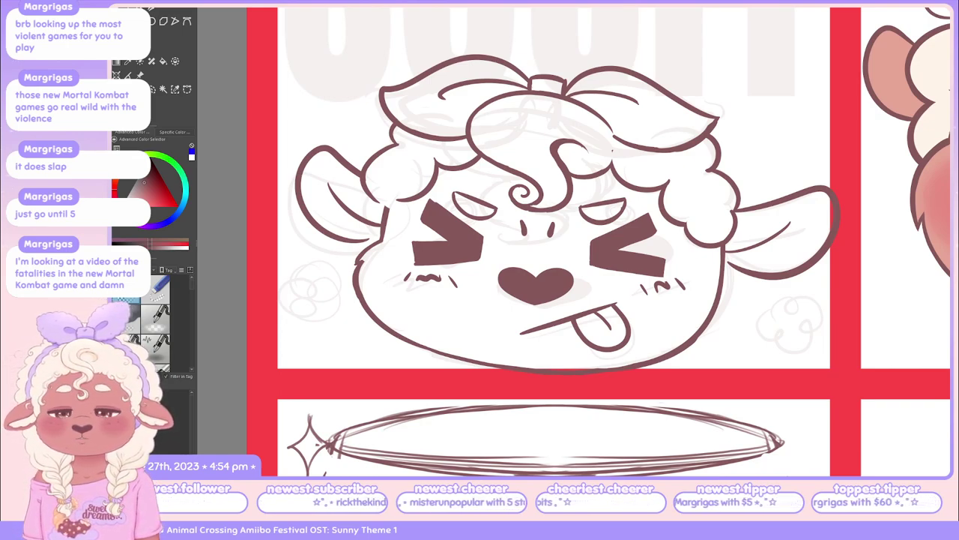
Switch to the reference image of the blocky pig and examine it
{"action": "key", "text": "alt+Tab"}
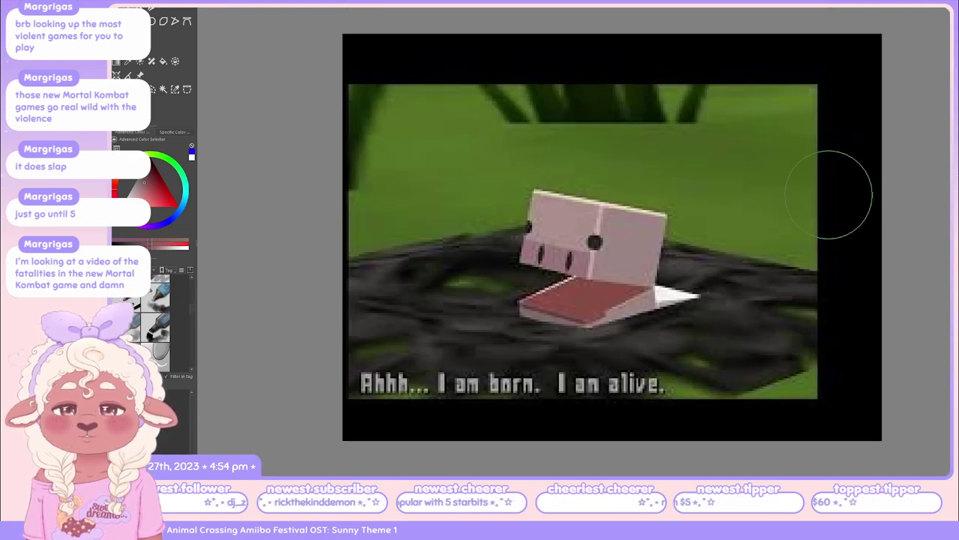
{"action": "left_click_drag", "start_coordinate": [829, 195], "coordinate": [758, 216]}
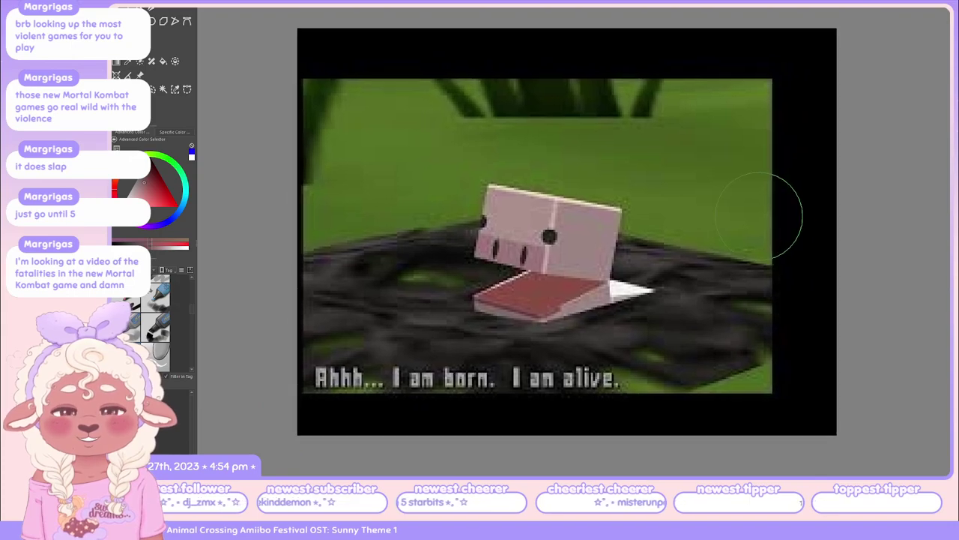
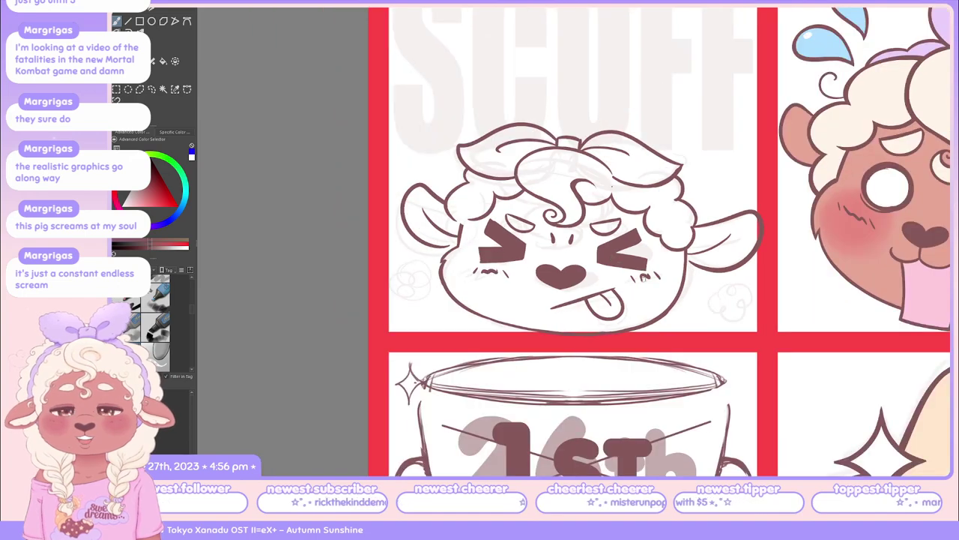
Redraw the left-hand eyebrow at an angry slant towards the nose and erase its old outline
{"action": "left_click_drag", "start_coordinate": [640, 289], "coordinate": [634, 335]}
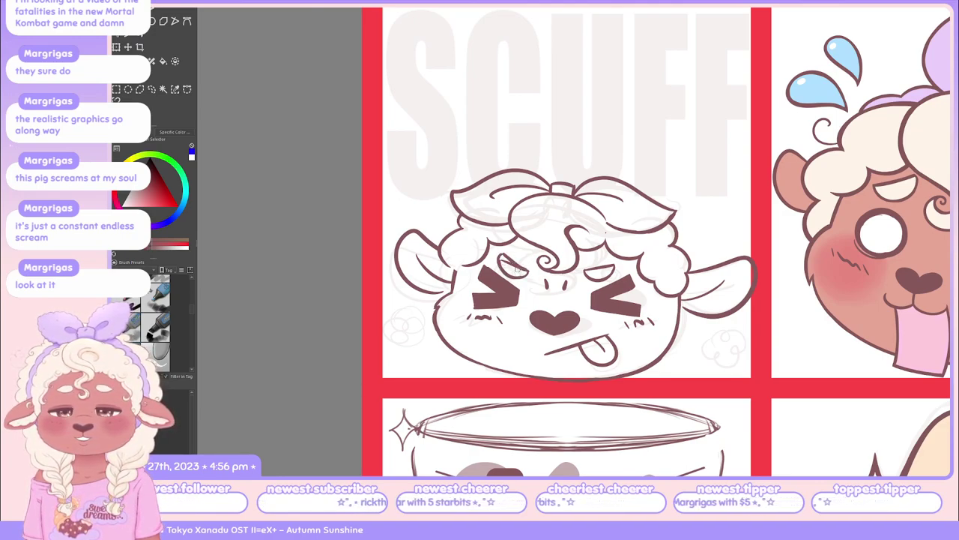
{"action": "key", "text": "slash"}
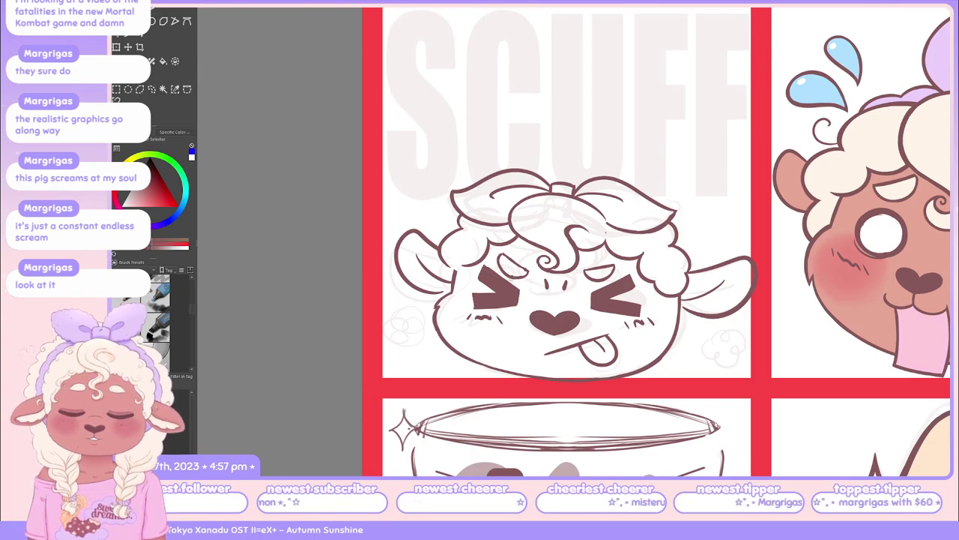
Redraw the right-hand eyebrow as a slightly larger half-moon with its flat top slanting down towards the nose
{"action": "scroll", "coordinate": [566, 210], "scroll_direction": "down", "scroll_amount": 1}
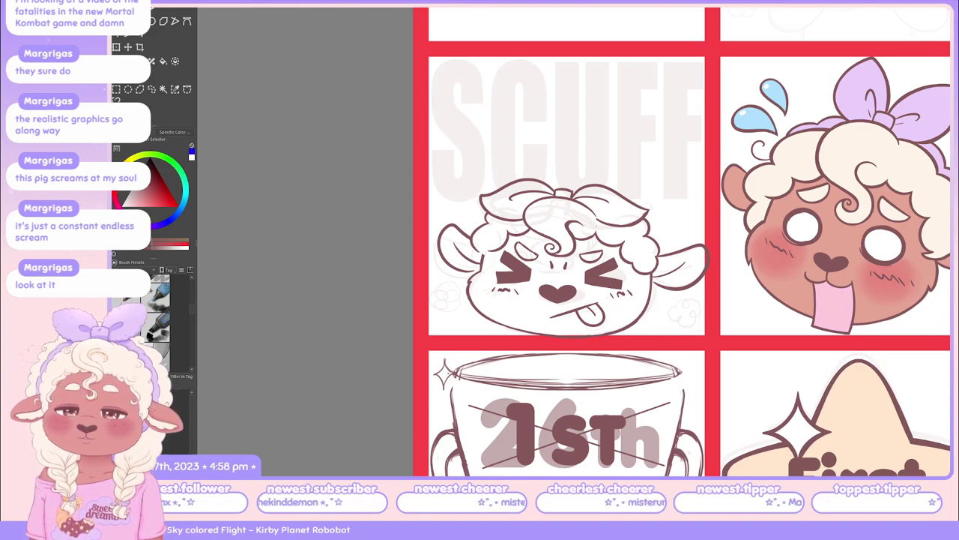
{"action": "scroll", "coordinate": [640, 216], "scroll_direction": "up", "scroll_amount": 3}
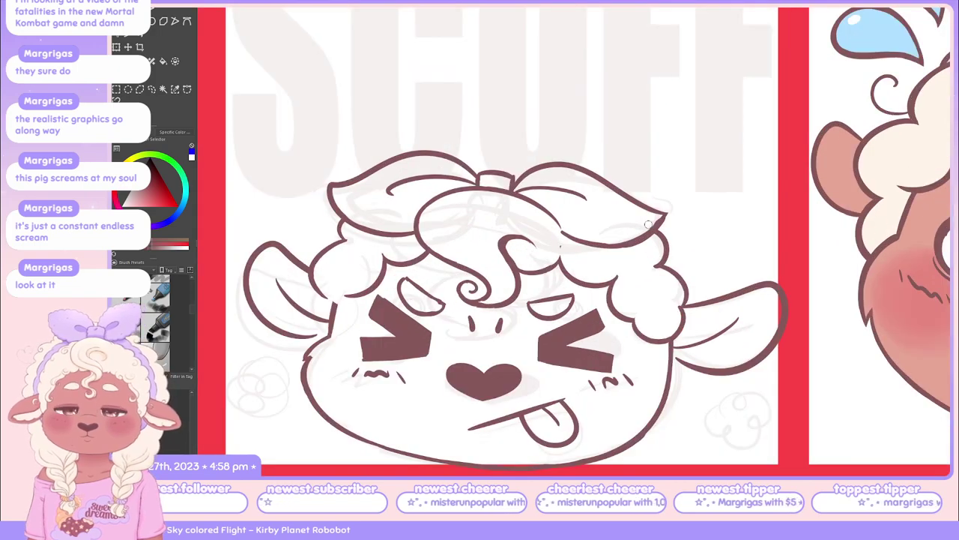
{"action": "scroll", "coordinate": [648, 224], "scroll_direction": "down", "scroll_amount": 2}
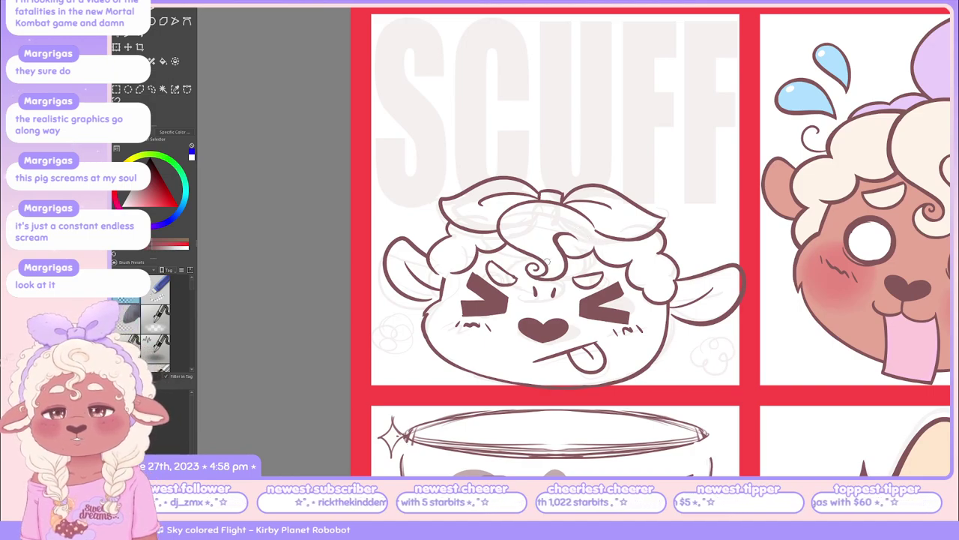
{"action": "scroll", "coordinate": [548, 259], "scroll_direction": "up", "scroll_amount": 2}
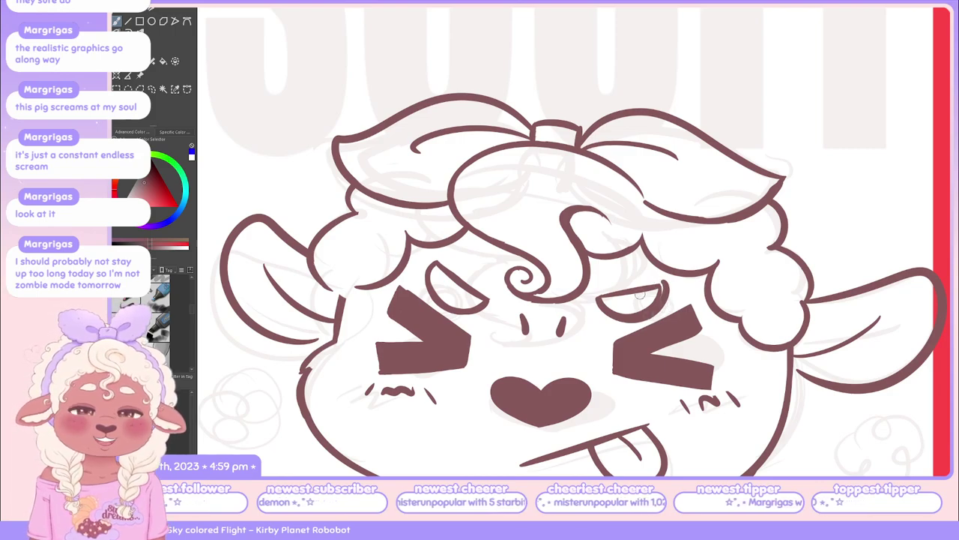
{"action": "mouse_move", "coordinate": [598, 299]}
{"action": "left_mouse_down"}
{"action": "mouse_move", "coordinate": [637, 321]}
{"action": "mouse_move", "coordinate": [666, 291]}
{"action": "left_mouse_up"}
{"action": "key", "text": "ctrl+z"}
{"action": "mouse_move", "coordinate": [629, 321]}
{"action": "left_mouse_down"}
{"action": "mouse_move", "coordinate": [663, 302]}
{"action": "mouse_move", "coordinate": [626, 313]}
{"action": "mouse_move", "coordinate": [663, 280]}
{"action": "left_mouse_up"}
{"action": "key", "text": "ctrl+z"}
{"action": "key", "text": "ctrl+z"}
{"action": "mouse_move", "coordinate": [596, 293]}
{"action": "left_mouse_down"}
{"action": "mouse_move", "coordinate": [659, 300]}
{"action": "mouse_move", "coordinate": [667, 318]}
{"action": "left_mouse_up"}
{"action": "key", "text": "ctrl+z"}
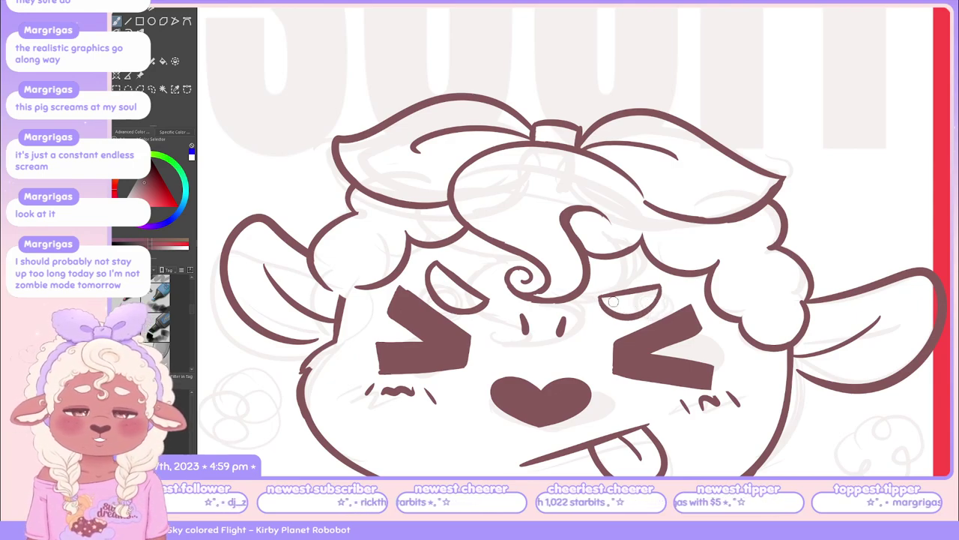
{"action": "left_click_drag", "start_coordinate": [601, 299], "coordinate": [664, 288]}
{"action": "key", "text": "ctrl+z"}
{"action": "left_click_drag", "start_coordinate": [601, 300], "coordinate": [664, 288]}
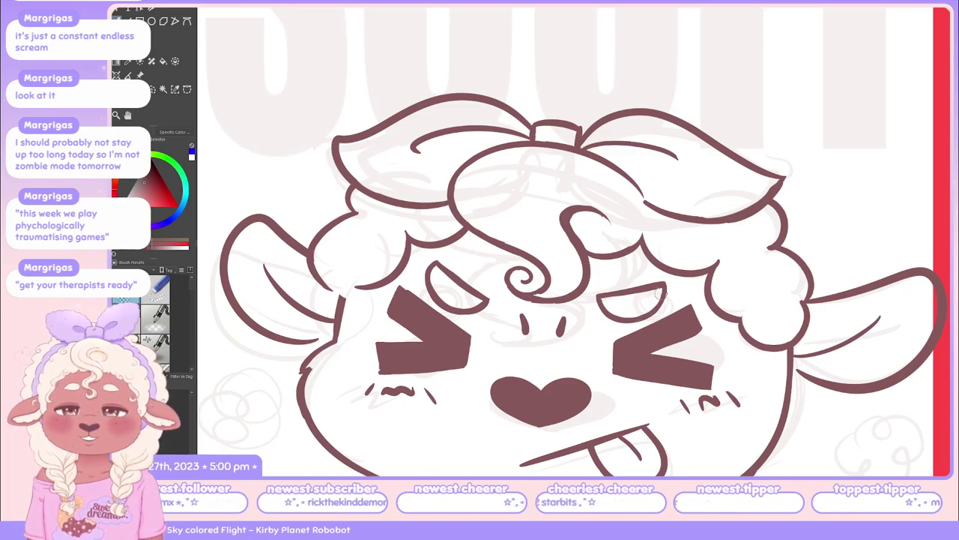
{"action": "key", "text": "ctrl+z"}
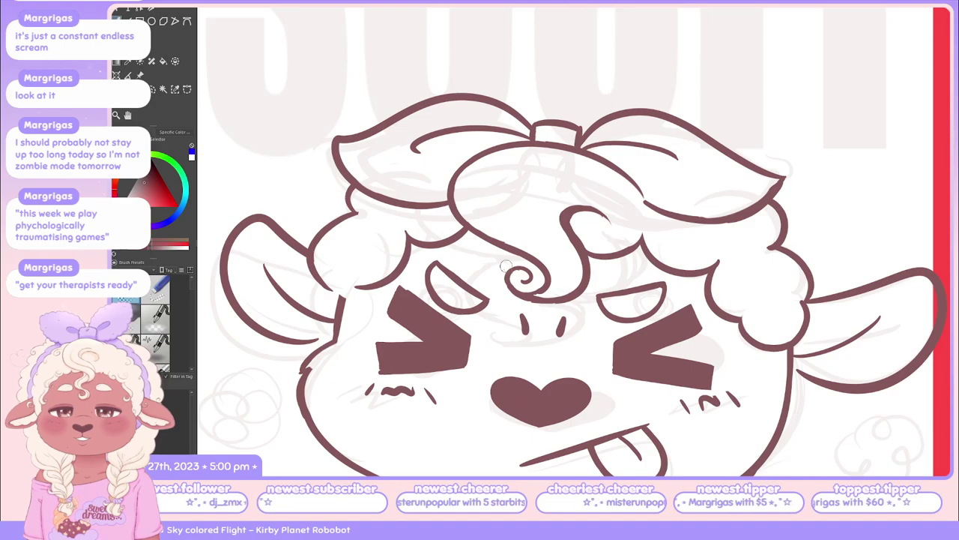
Try to redraw the outer edge of the forelock's spiral, and mirror the canvas view
{"action": "key", "text": "slash"}
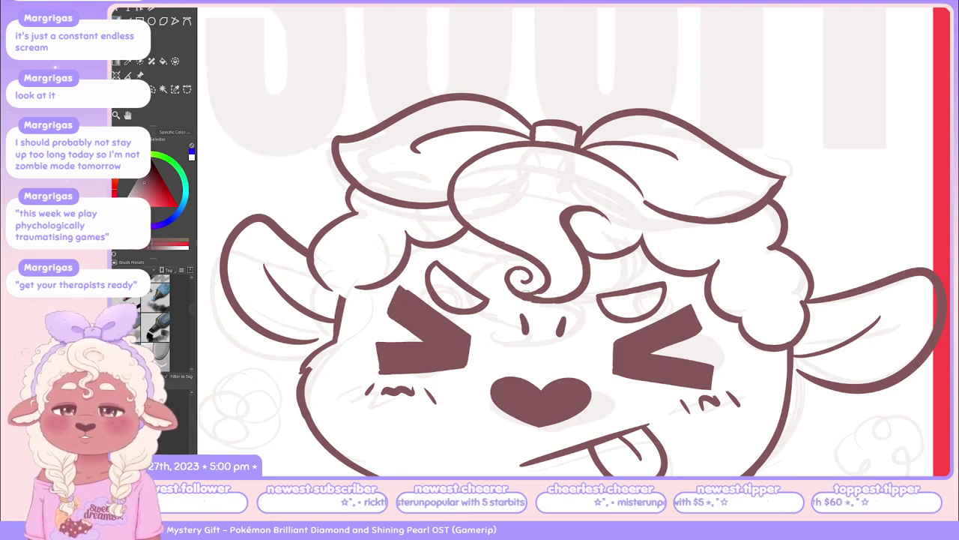
{"action": "mouse_move", "coordinate": [508, 273]}
{"action": "left_mouse_down"}
{"action": "mouse_move", "coordinate": [536, 303]}
{"action": "mouse_move", "coordinate": [525, 300]}
{"action": "left_mouse_up"}
{"action": "key", "text": "ctrl+z"}
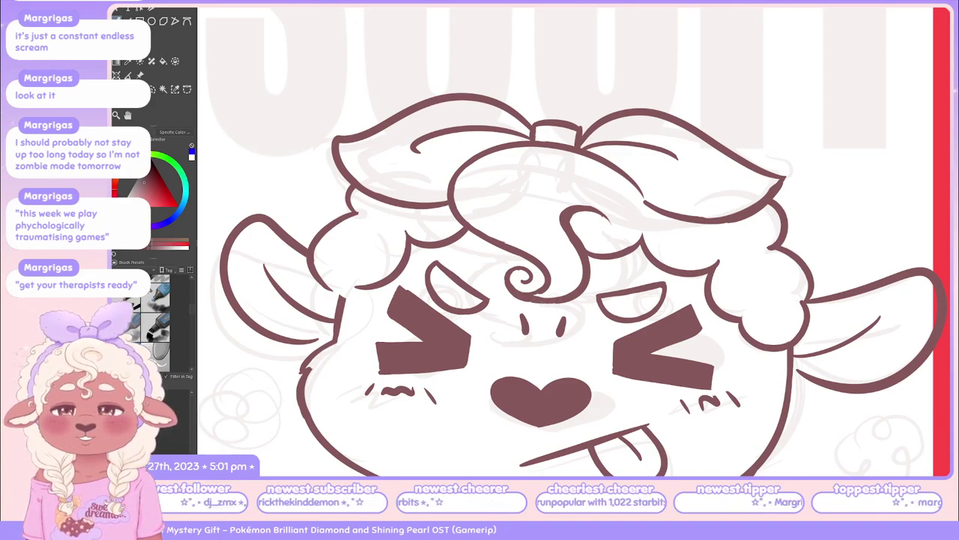
{"action": "scroll", "coordinate": [573, 240], "scroll_direction": "left", "scroll_amount": 2}
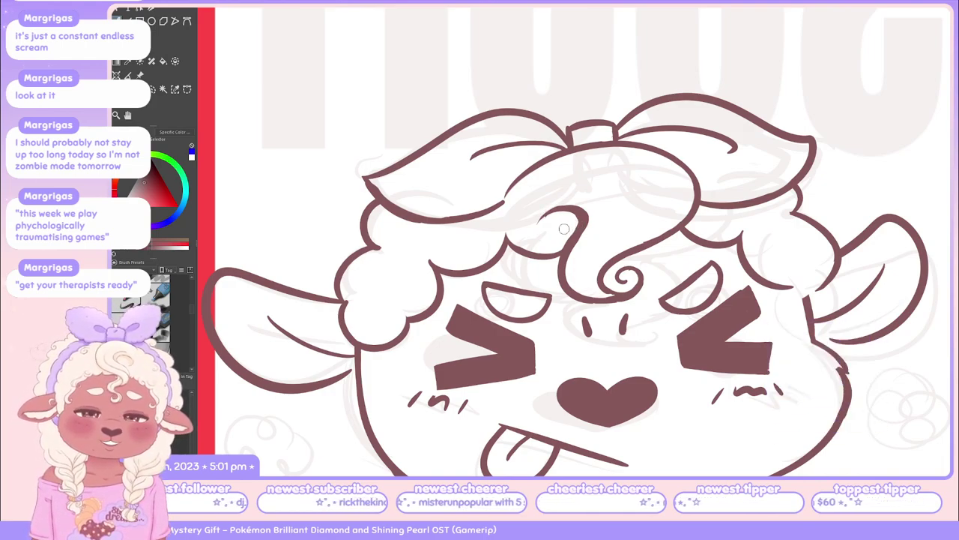
Nudge the selected left-hand ear slightly closer to the head and clear the selection
{"action": "scroll", "coordinate": [599, 155], "scroll_direction": "down", "scroll_amount": 1}
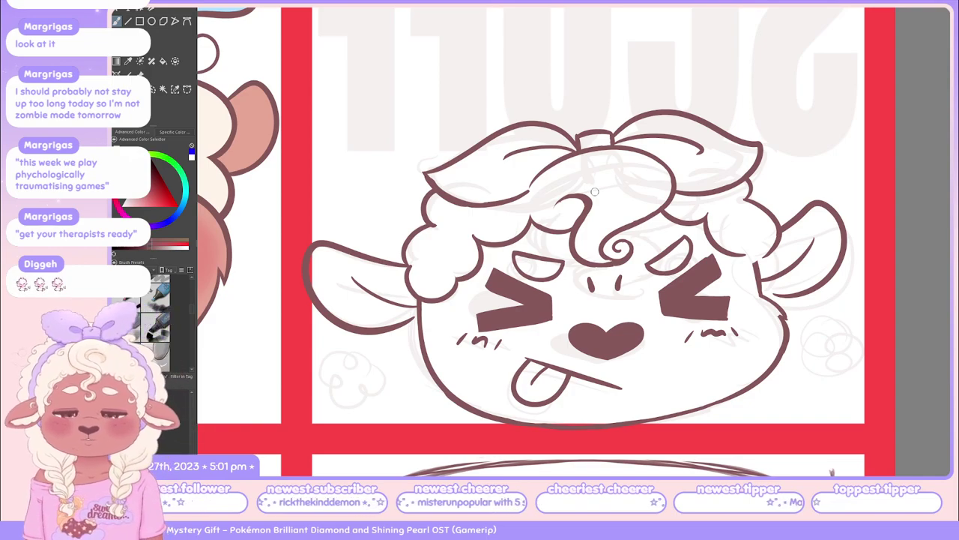
{"action": "scroll", "coordinate": [788, 173], "scroll_direction": "down", "scroll_amount": 2}
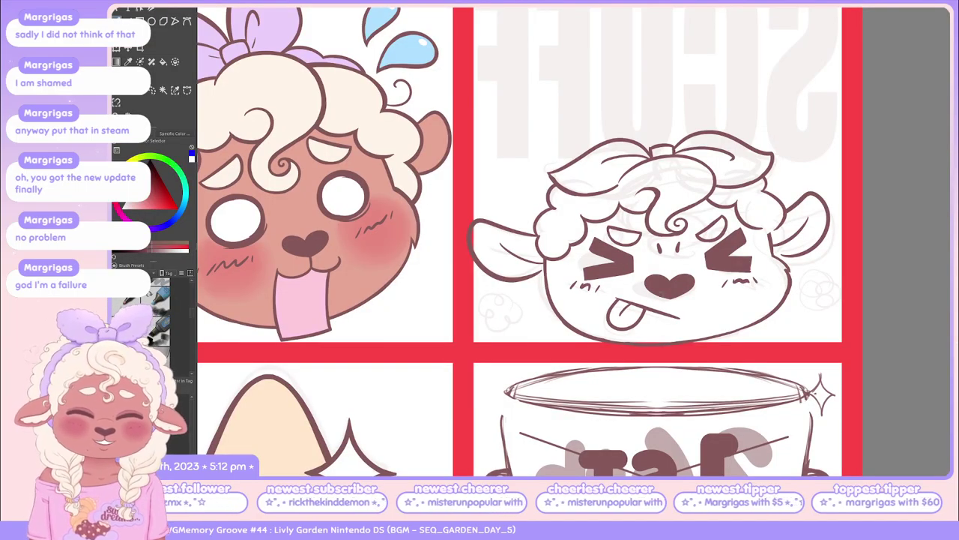
{"action": "scroll", "coordinate": [524, 240], "scroll_direction": "up", "scroll_amount": 1}
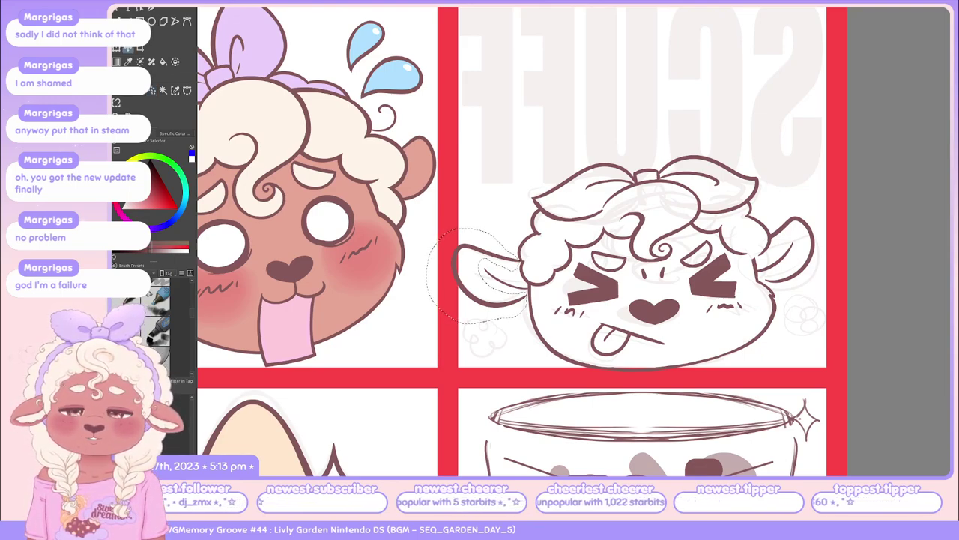
{"action": "key", "text": "Right"}
{"action": "key", "text": "Right"}
{"action": "key", "text": "Right"}
{"action": "key", "text": "Right"}
{"action": "key", "text": "Right"}
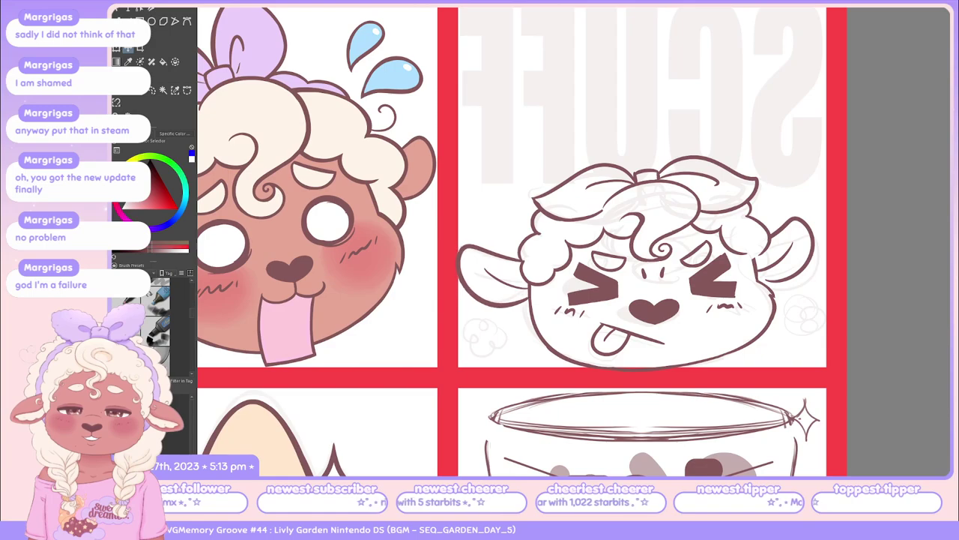
{"action": "key", "text": "ctrl+d"}
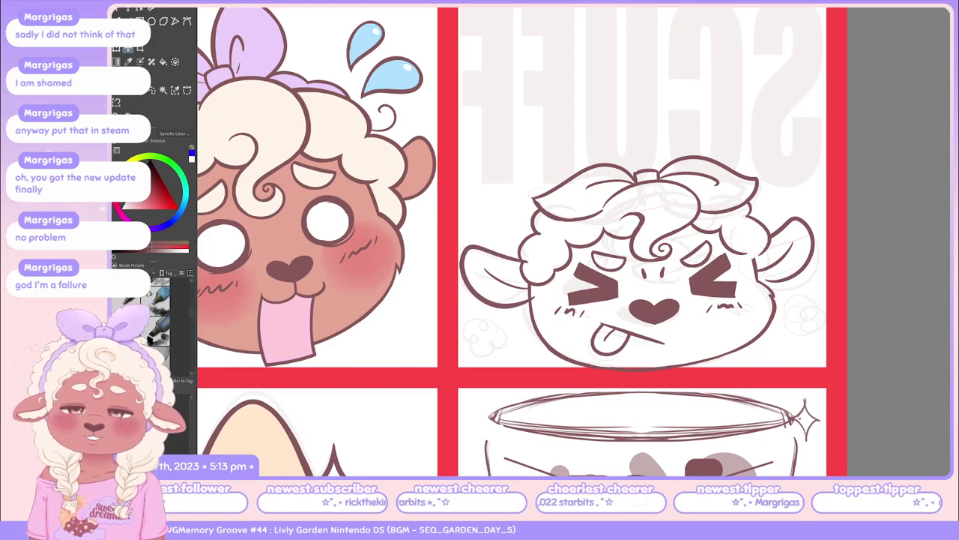
{"action": "key", "text": "ctrl+shift+d"}
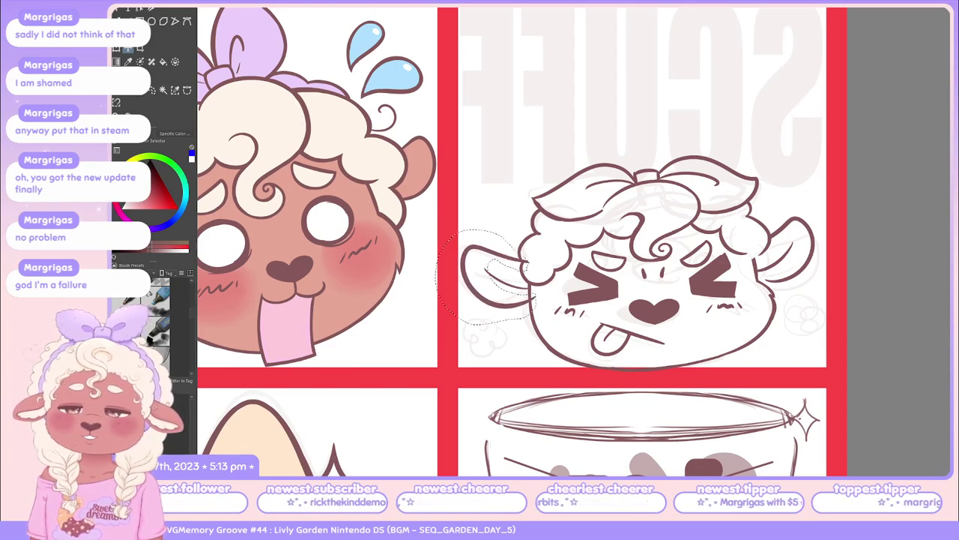
{"action": "key", "text": "Delete"}
{"action": "key", "text": "ctrl+shift+a"}
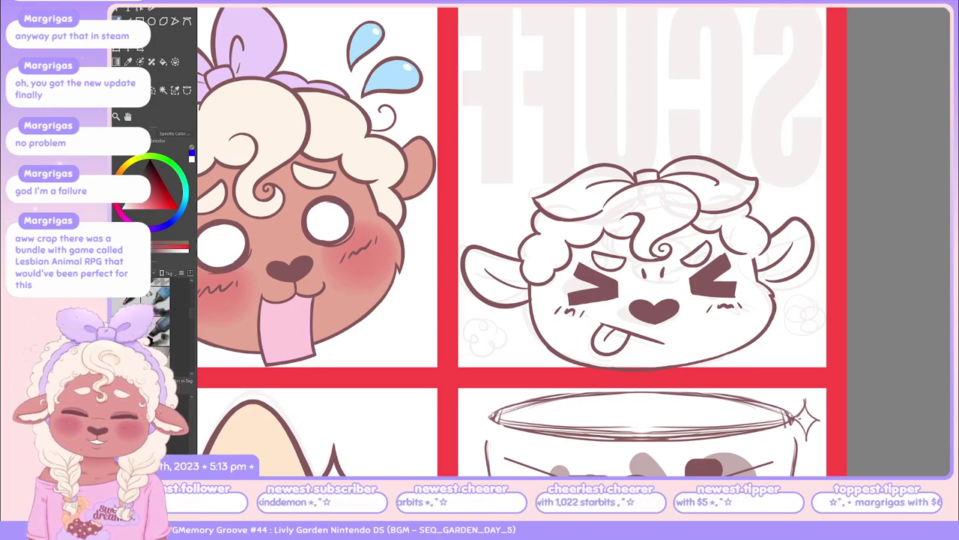
Try to redraw the lower edge of the left-hand bow loop near its pointed tip
{"action": "left_click_drag", "start_coordinate": [435, 310], "coordinate": [440, 353]}
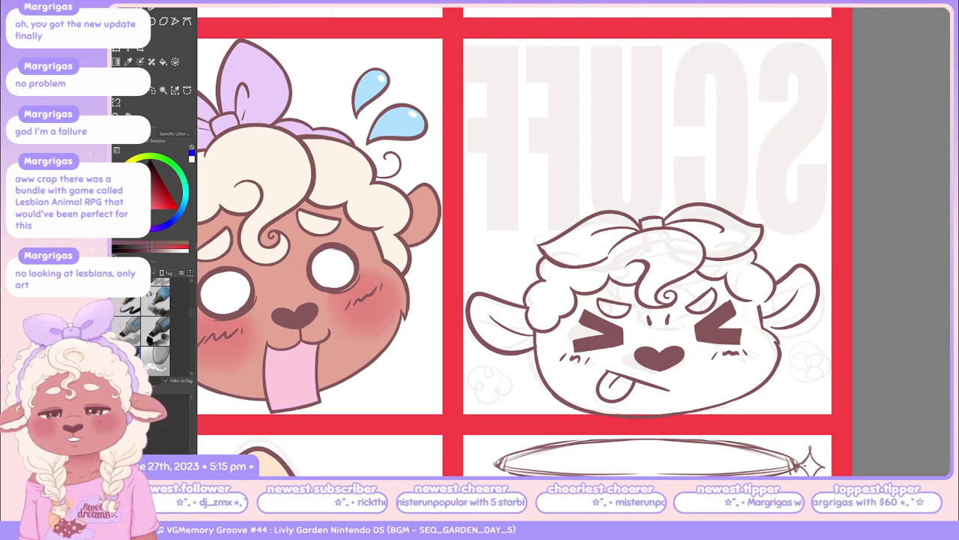
{"action": "scroll", "coordinate": [640, 149], "scroll_direction": "up", "scroll_amount": 2}
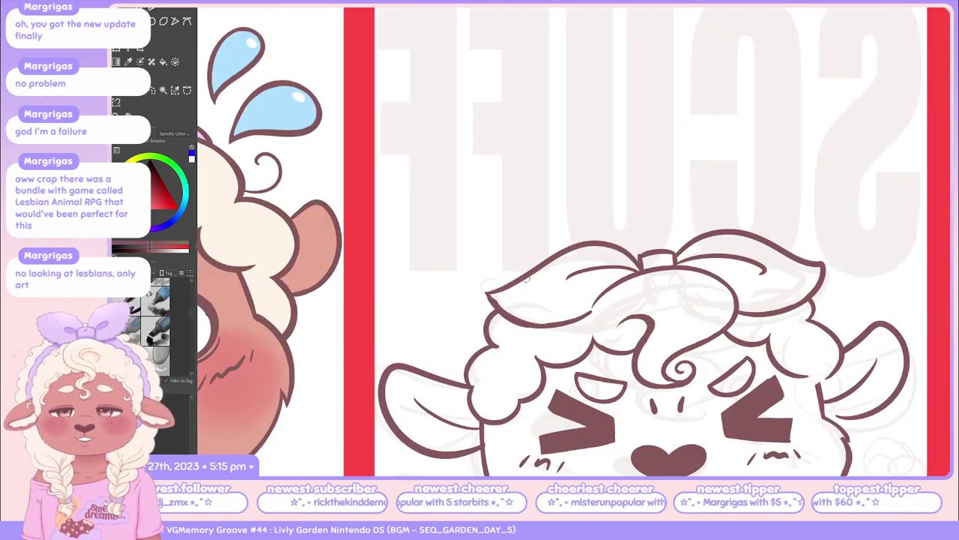
{"action": "left_click_drag", "start_coordinate": [489, 298], "coordinate": [538, 326]}
{"action": "key", "text": "ctrl+z"}
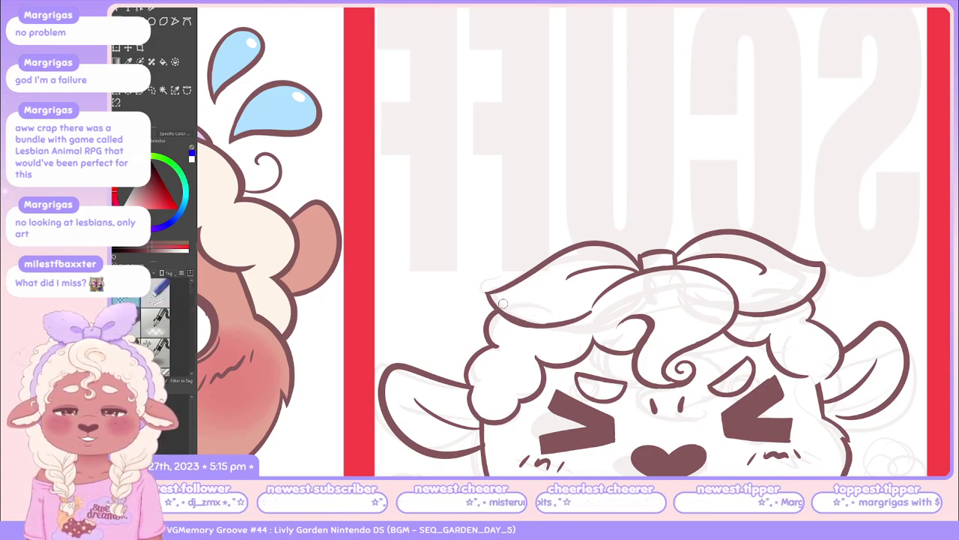
{"action": "left_click_drag", "start_coordinate": [594, 304], "coordinate": [505, 311]}
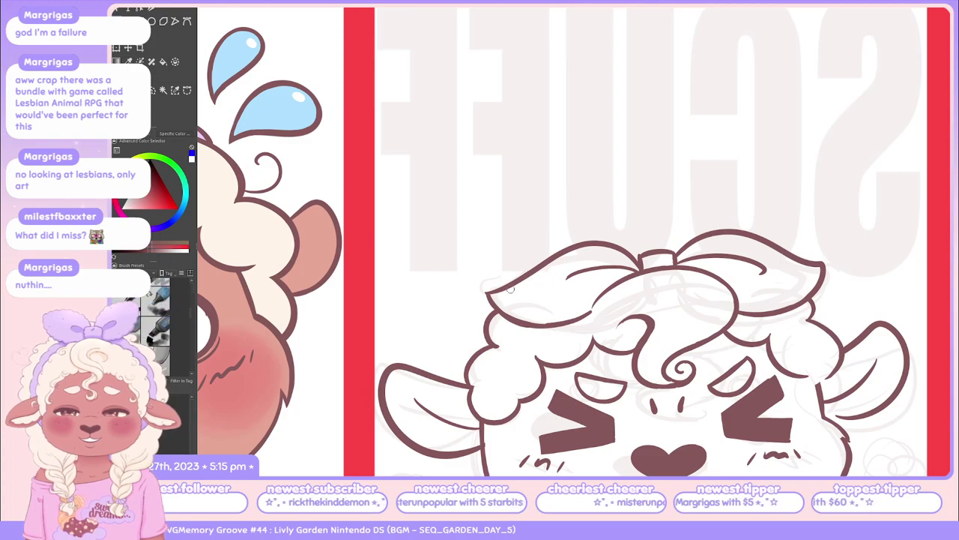
Try to redraw the upper edge of the left-hand bow loop with repeated strokes rising from its tip
{"action": "left_click_drag", "start_coordinate": [489, 286], "coordinate": [569, 253]}
{"action": "key", "text": "ctrl+z"}
{"action": "left_click_drag", "start_coordinate": [490, 288], "coordinate": [559, 242]}
{"action": "key", "text": "ctrl+z"}
{"action": "mouse_move", "coordinate": [492, 288]}
{"action": "left_mouse_down"}
{"action": "mouse_move", "coordinate": [566, 248]}
{"action": "mouse_move", "coordinate": [493, 288]}
{"action": "mouse_move", "coordinate": [554, 254]}
{"action": "left_mouse_up"}
{"action": "key", "text": "ctrl+z"}
{"action": "key", "text": "ctrl+z"}
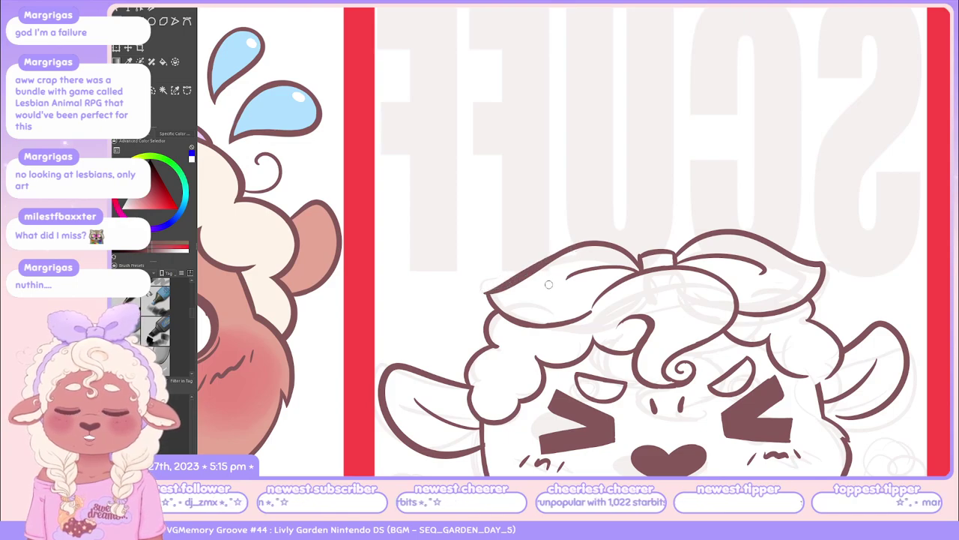
{"action": "key", "text": "ctrl+z"}
{"action": "left_click_drag", "start_coordinate": [492, 288], "coordinate": [562, 244]}
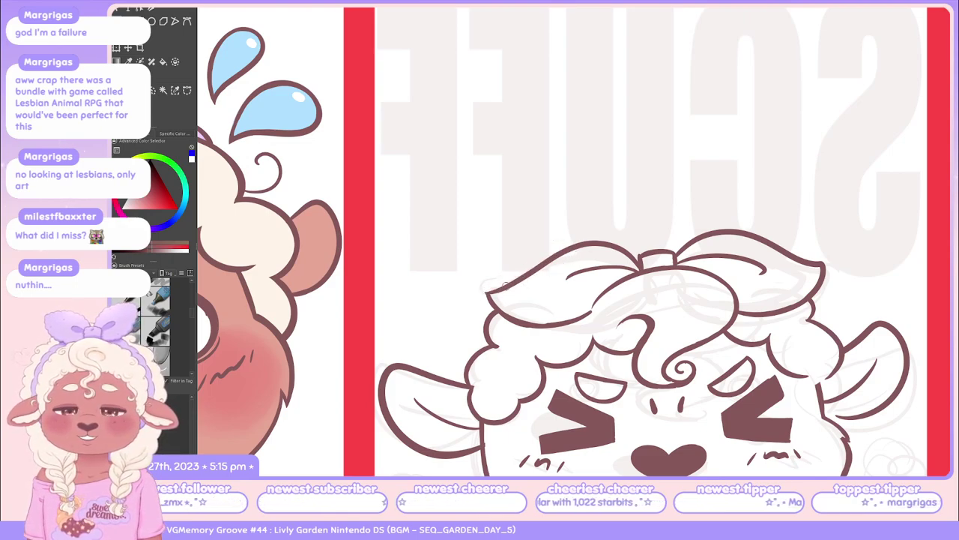
{"action": "left_click_drag", "start_coordinate": [491, 288], "coordinate": [567, 253]}
{"action": "key", "text": "ctrl+z"}
{"action": "left_click_drag", "start_coordinate": [494, 288], "coordinate": [580, 248]}
{"action": "key", "text": "ctrl+z"}
{"action": "left_click_drag", "start_coordinate": [492, 288], "coordinate": [565, 245]}
{"action": "key", "text": "ctrl+z"}
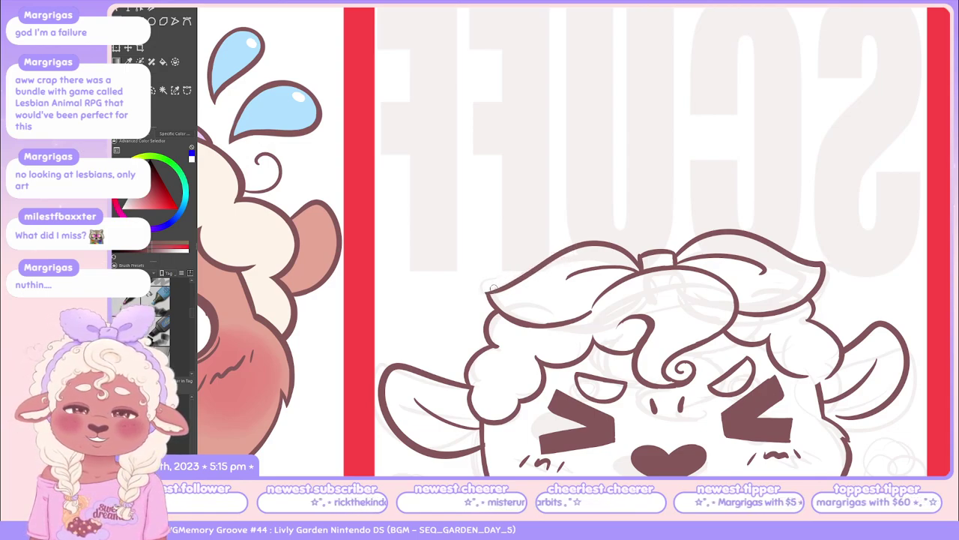
{"action": "left_click_drag", "start_coordinate": [489, 288], "coordinate": [591, 231]}
{"action": "key", "text": "ctrl+z"}
{"action": "left_click_drag", "start_coordinate": [498, 288], "coordinate": [605, 250]}
{"action": "key", "text": "ctrl+z"}
{"action": "left_click_drag", "start_coordinate": [517, 284], "coordinate": [588, 257]}
{"action": "key", "text": "ctrl+z"}
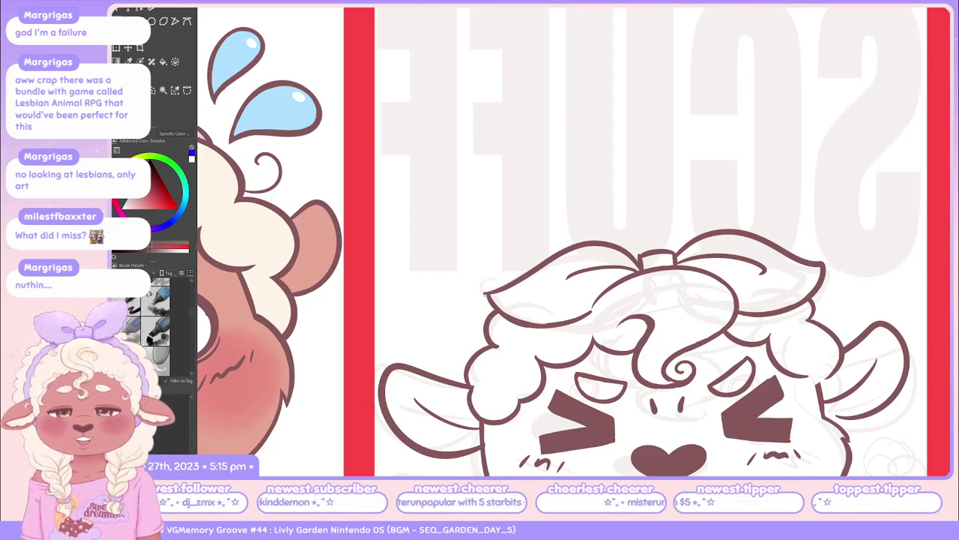
Mirror the canvas view back to its normal orientation and examine the SCUFF sheep's line art
{"action": "key", "text": "slash"}
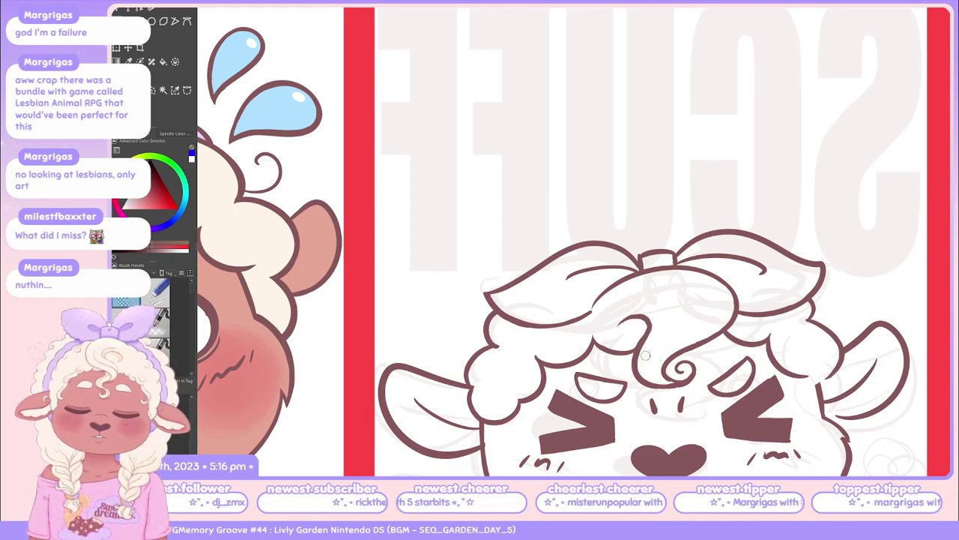
{"action": "key", "text": "m"}
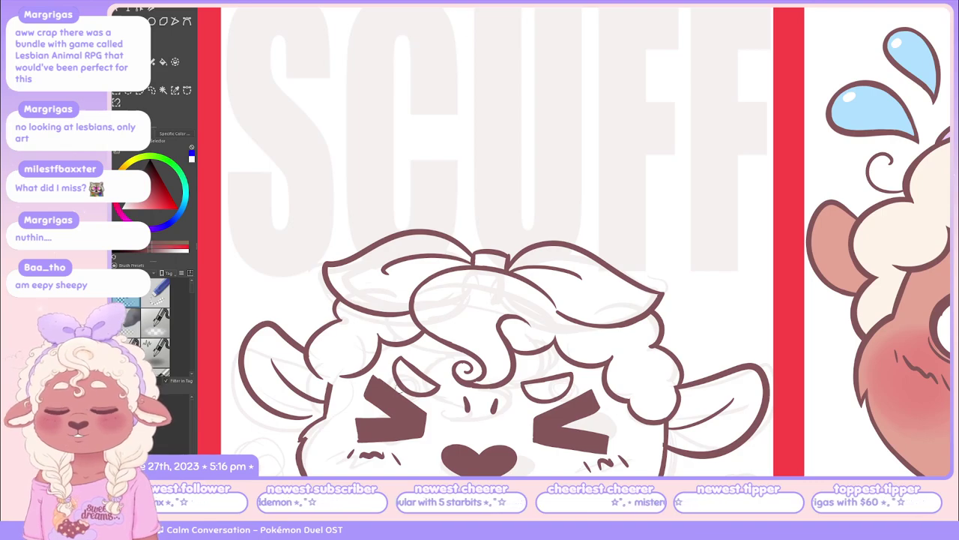
{"action": "left_click_drag", "start_coordinate": [621, 269], "coordinate": [617, 275]}
{"action": "scroll", "coordinate": [630, 348], "scroll_direction": "down", "scroll_amount": 2}
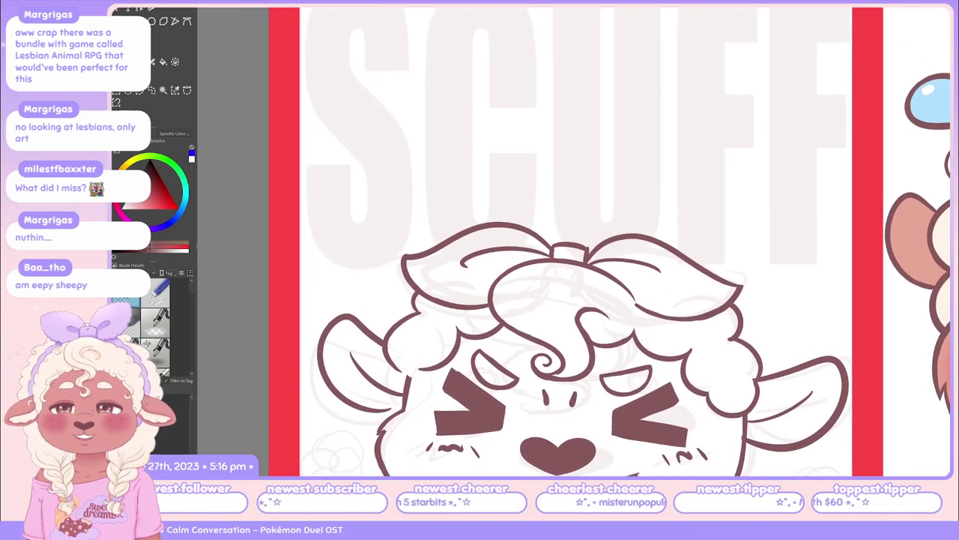
{"action": "scroll", "coordinate": [695, 344], "scroll_direction": "down", "scroll_amount": 1}
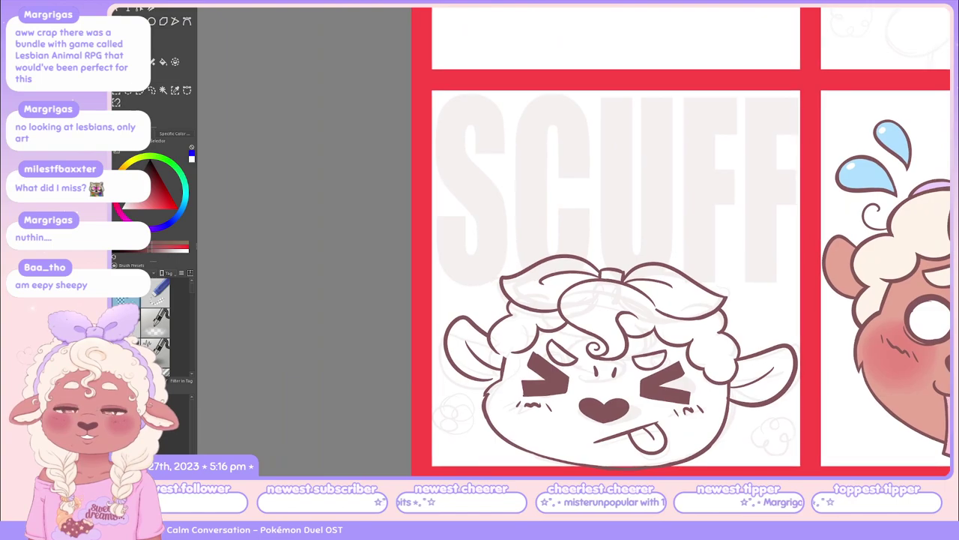
{"action": "left_click_drag", "start_coordinate": [692, 351], "coordinate": [648, 314]}
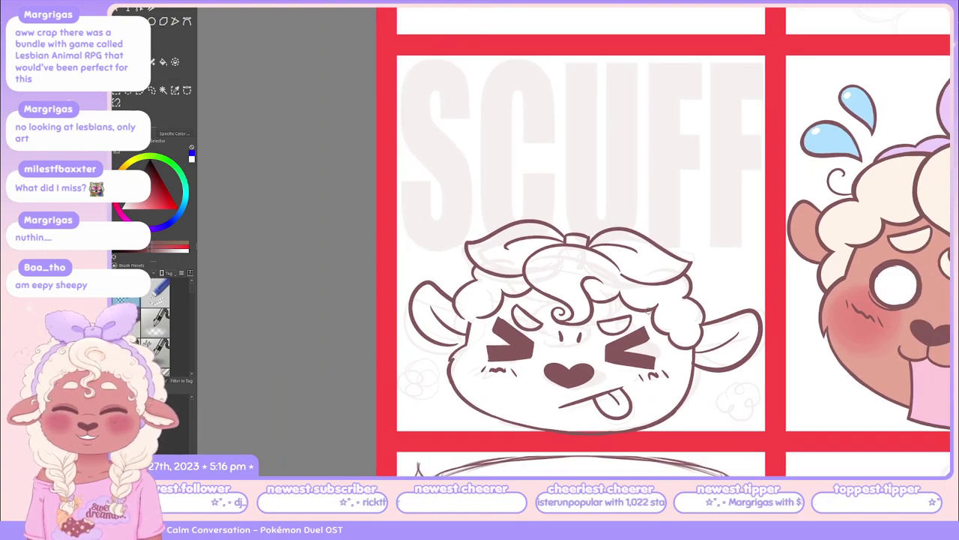
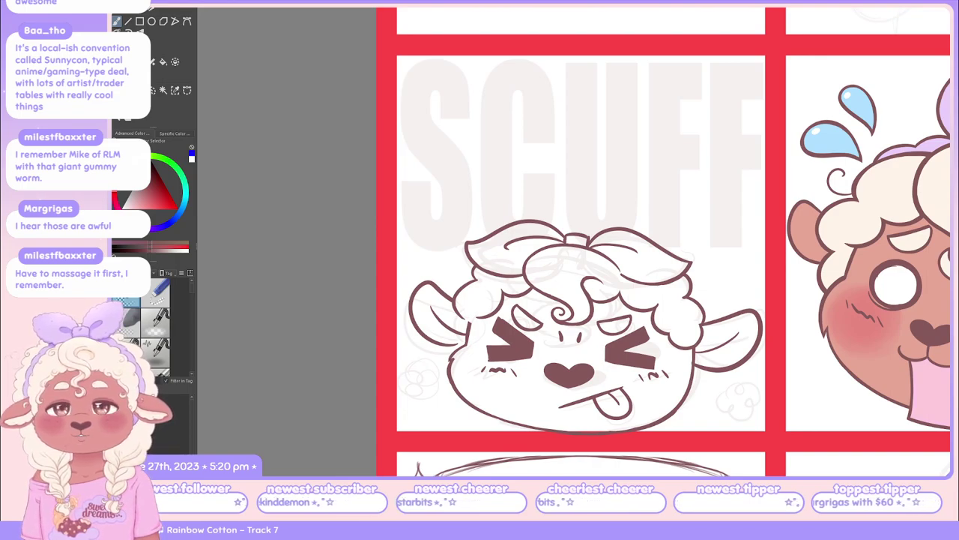
{"action": "scroll", "coordinate": [474, 238], "scroll_direction": "down", "scroll_amount": 1}
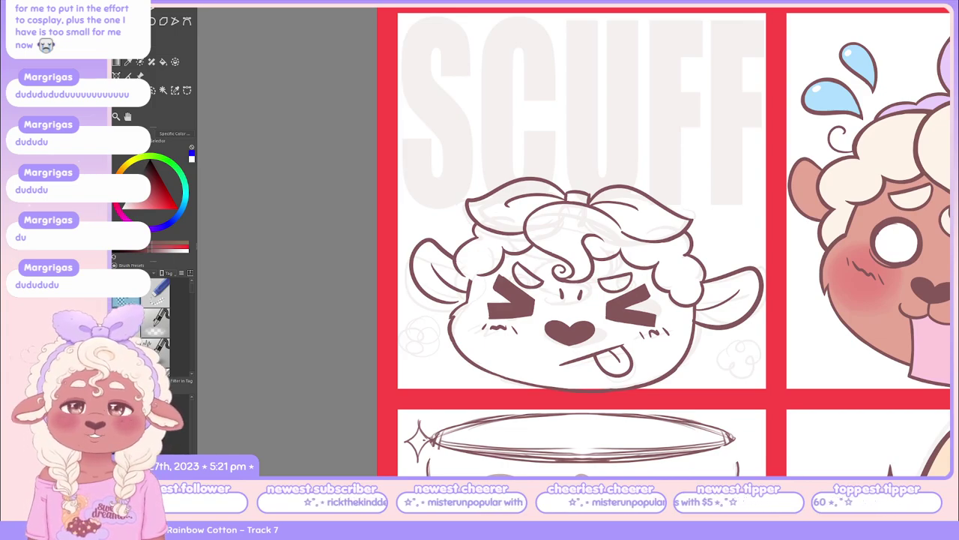
{"action": "scroll", "coordinate": [487, 255], "scroll_direction": "up", "scroll_amount": 2}
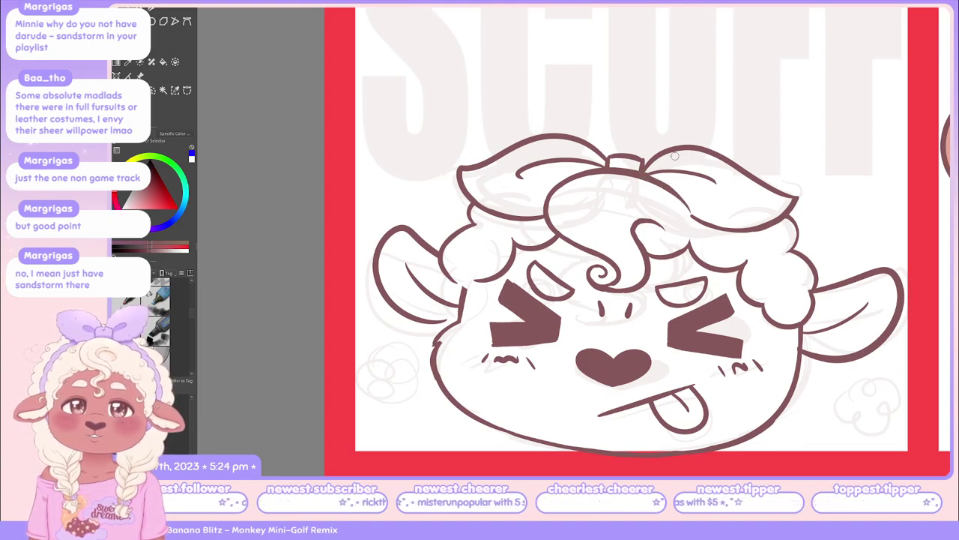
Mirror the canvas view again and redraw the outer edge of the small wool curl beneath the left-hand bow loop
{"action": "key", "text": "h"}
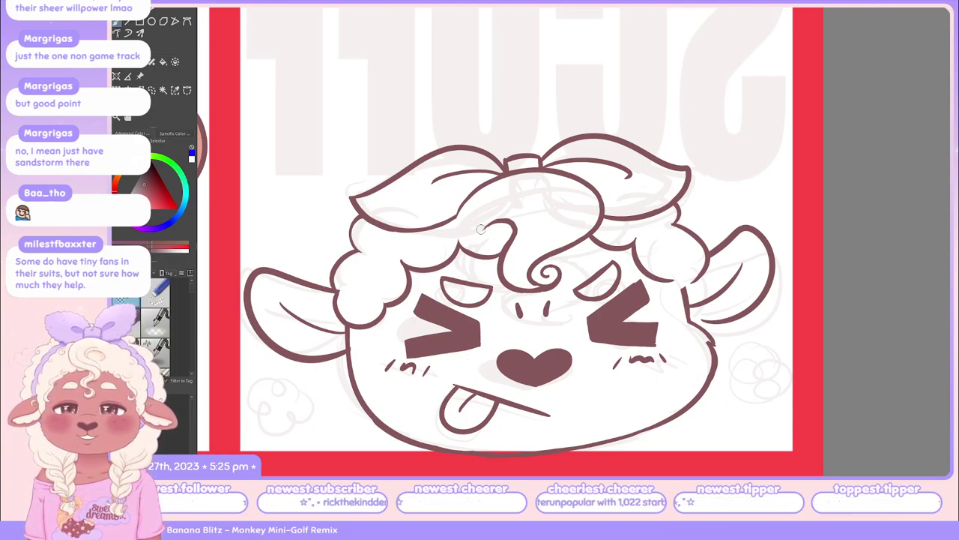
{"action": "left_click_drag", "start_coordinate": [359, 217], "coordinate": [350, 250]}
{"action": "key", "text": "ctrl+z"}
{"action": "left_click_drag", "start_coordinate": [359, 217], "coordinate": [350, 252]}
{"action": "key", "text": "ctrl+z"}
{"action": "left_click_drag", "start_coordinate": [359, 218], "coordinate": [350, 250]}
{"action": "key", "text": "ctrl+z"}
{"action": "left_click_drag", "start_coordinate": [359, 217], "coordinate": [350, 250]}
{"action": "key", "text": "ctrl+z"}
{"action": "key", "text": "ctrl+z"}
{"action": "key", "text": "ctrl+z"}
{"action": "left_click_drag", "start_coordinate": [359, 218], "coordinate": [349, 250]}
{"action": "key", "text": "ctrl+z"}
{"action": "left_click_drag", "start_coordinate": [359, 217], "coordinate": [350, 251]}
{"action": "key", "text": "ctrl+z"}
{"action": "left_click_drag", "start_coordinate": [359, 218], "coordinate": [350, 250]}
{"action": "key", "text": "ctrl+z"}
{"action": "key", "text": "ctrl+z"}
{"action": "left_click_drag", "start_coordinate": [359, 218], "coordinate": [350, 250]}
{"action": "key", "text": "ctrl+z"}
{"action": "left_click_drag", "start_coordinate": [359, 218], "coordinate": [350, 250]}
{"action": "key", "text": "ctrl+z"}
{"action": "left_click_drag", "start_coordinate": [359, 218], "coordinate": [350, 250]}
{"action": "key", "text": "ctrl+z"}
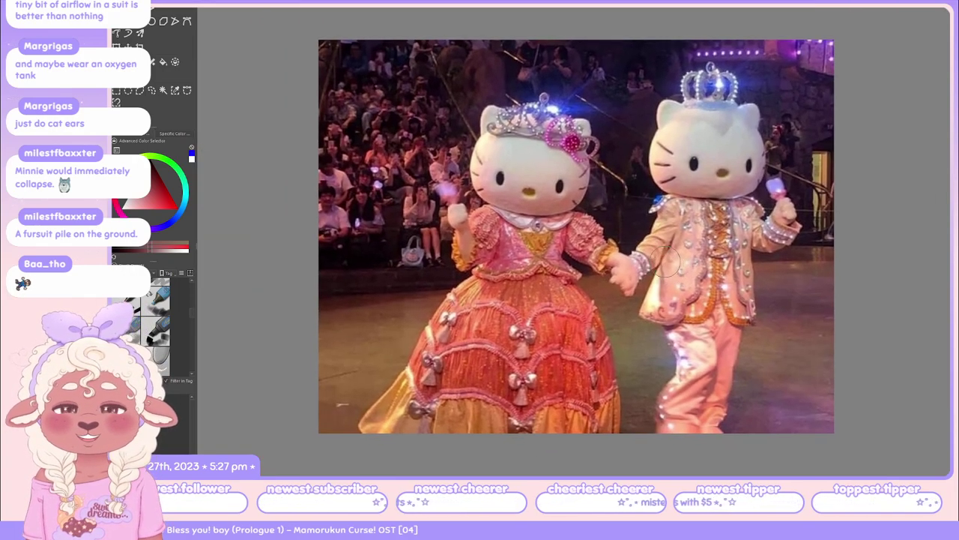
Examine the photo of the two costumed Hello Kitty mascots and return to the emote drawing
{"action": "scroll", "coordinate": [667, 261], "scroll_direction": "up", "scroll_amount": 2}
{"action": "left_click_drag", "start_coordinate": [660, 296], "coordinate": [686, 318]}
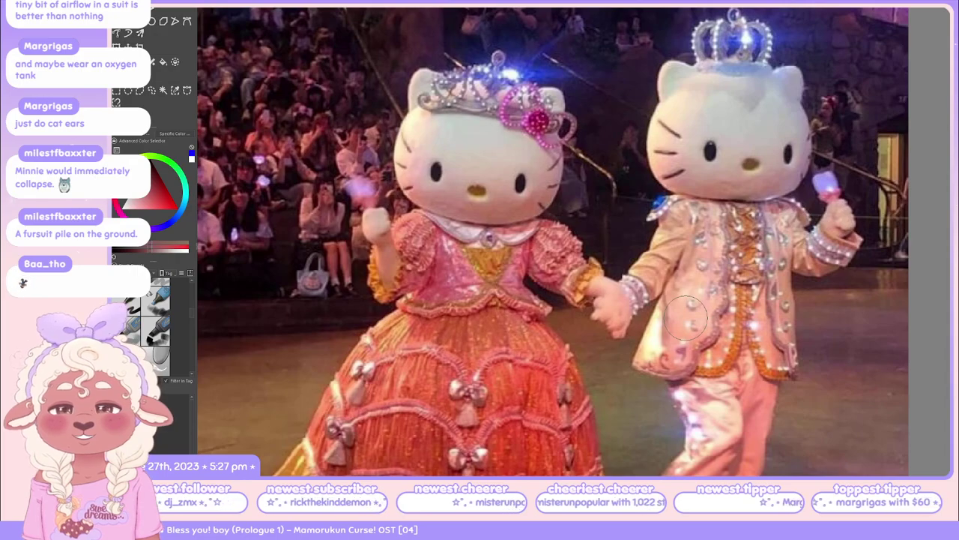
{"action": "scroll", "coordinate": [659, 293], "scroll_direction": "down", "scroll_amount": 3}
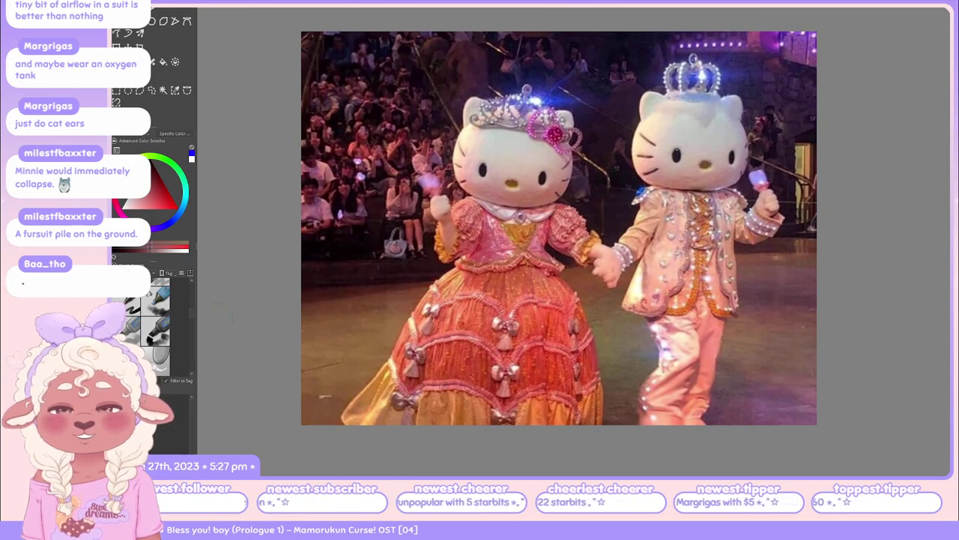
{"action": "scroll", "coordinate": [558, 234], "scroll_direction": "up", "scroll_amount": 1}
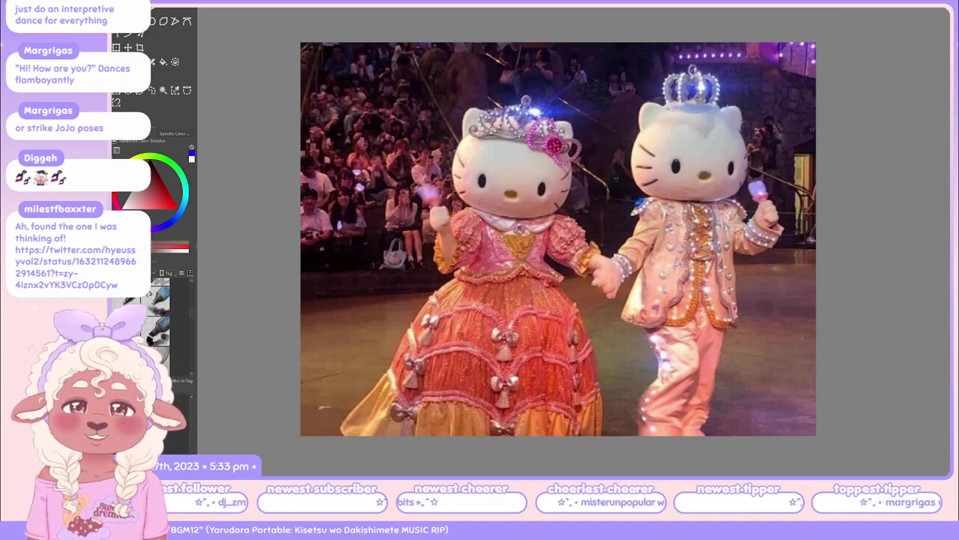
{"action": "key", "text": "alt+Tab"}
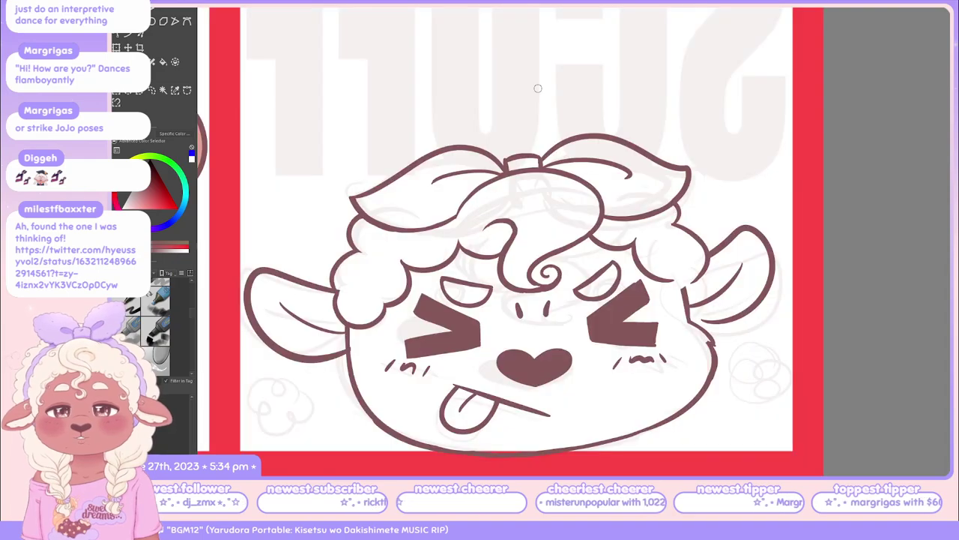
Try to redraw the lower contour of the left-hand ear where it meets the head
{"action": "scroll", "coordinate": [602, 258], "scroll_direction": "down", "scroll_amount": 4}
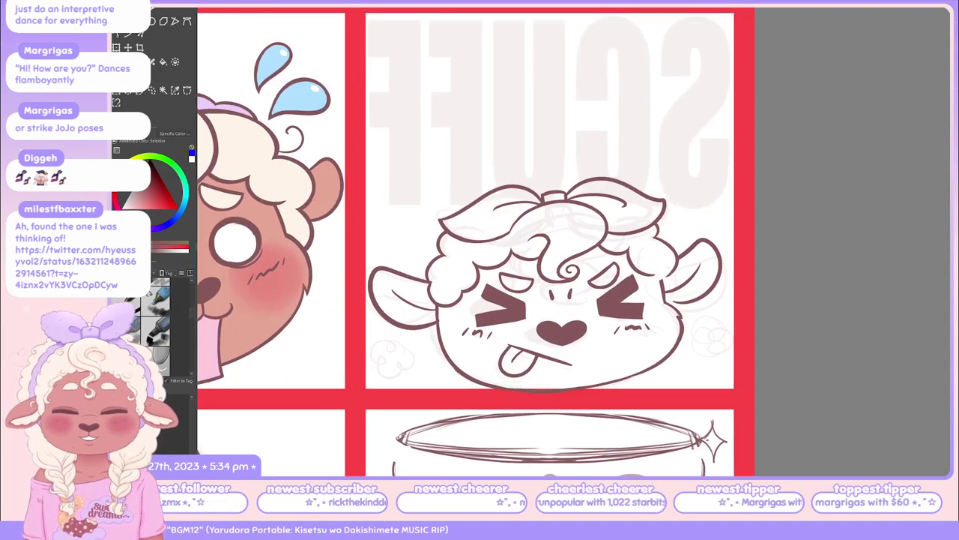
{"action": "scroll", "coordinate": [602, 257], "scroll_direction": "up", "scroll_amount": 2}
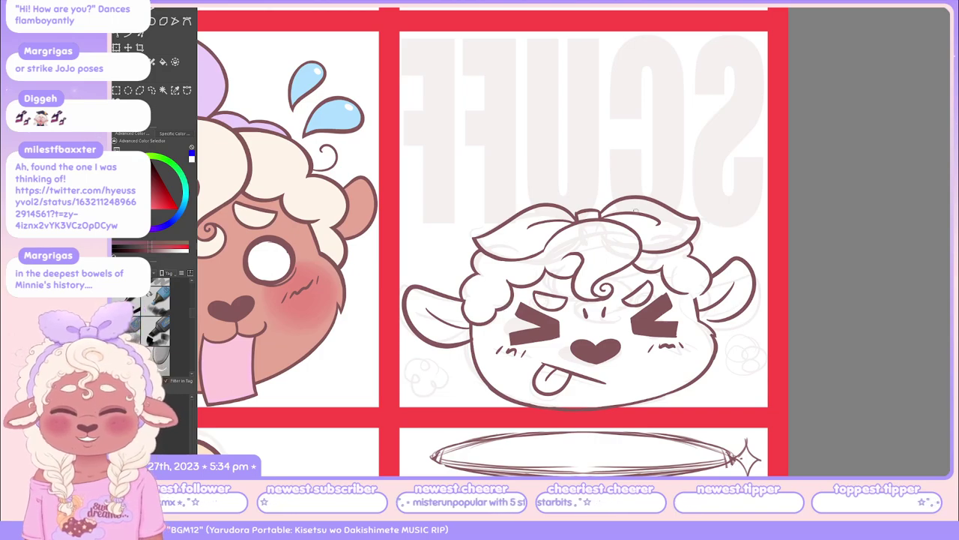
{"action": "mouse_move", "coordinate": [419, 319]}
{"action": "left_mouse_down"}
{"action": "mouse_move", "coordinate": [445, 338]}
{"action": "mouse_move", "coordinate": [476, 334]}
{"action": "mouse_move", "coordinate": [435, 324]}
{"action": "mouse_move", "coordinate": [484, 339]}
{"action": "left_mouse_up"}
{"action": "key", "text": "ctrl+z"}
{"action": "key", "text": "ctrl+z"}
{"action": "left_click_drag", "start_coordinate": [424, 313], "coordinate": [464, 339]}
{"action": "key", "text": "ctrl+z"}
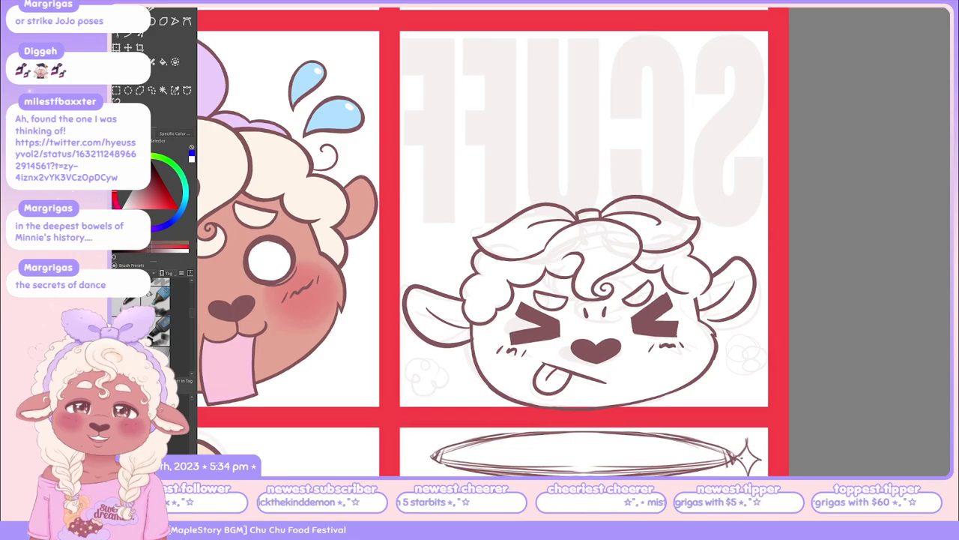
{"action": "left_click_drag", "start_coordinate": [612, 270], "coordinate": [694, 273]}
{"action": "scroll", "coordinate": [691, 279], "scroll_direction": "up", "scroll_amount": 4}
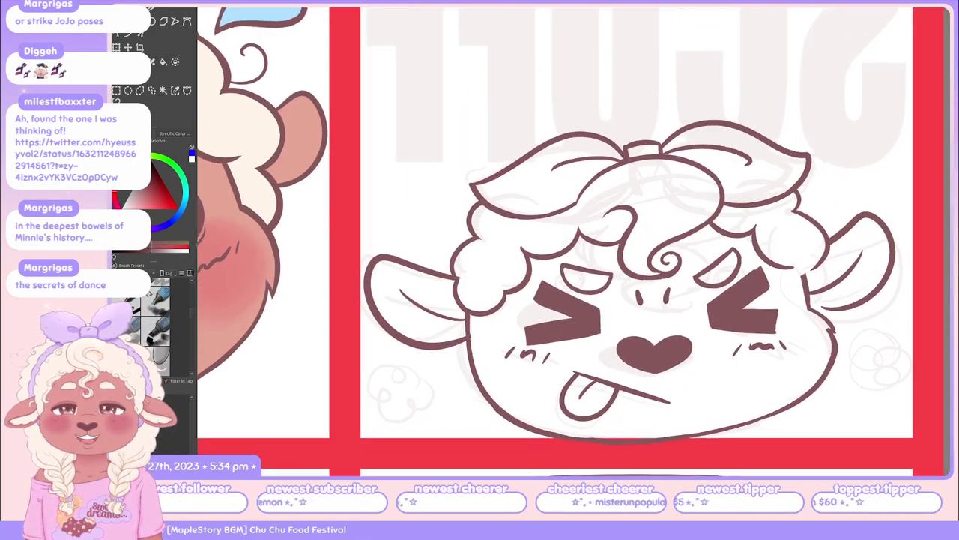
{"action": "left_click_drag", "start_coordinate": [881, 488], "coordinate": [858, 470]}
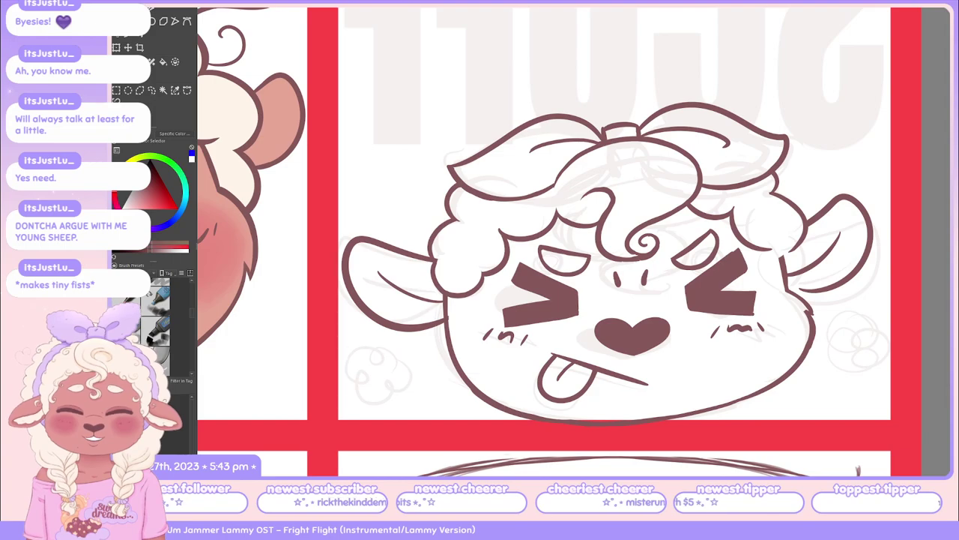
{"action": "scroll", "coordinate": [771, 229], "scroll_direction": "down", "scroll_amount": 3}
{"action": "scroll", "coordinate": [765, 231], "scroll_direction": "up", "scroll_amount": 3}
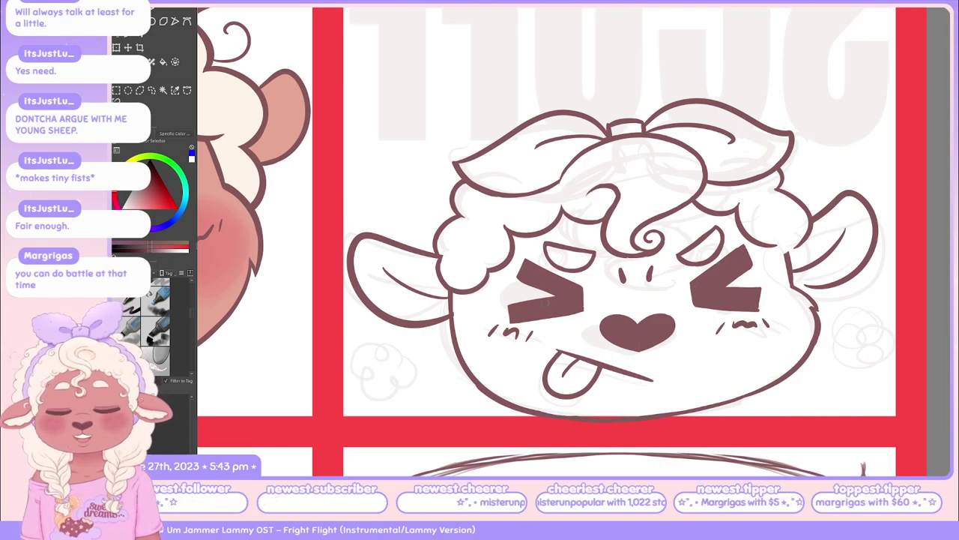
Try to redraw the lower edge of the left-hand squeezed-shut eye
{"action": "left_click_drag", "start_coordinate": [511, 325], "coordinate": [574, 318]}
{"action": "key", "text": "ctrl+z"}
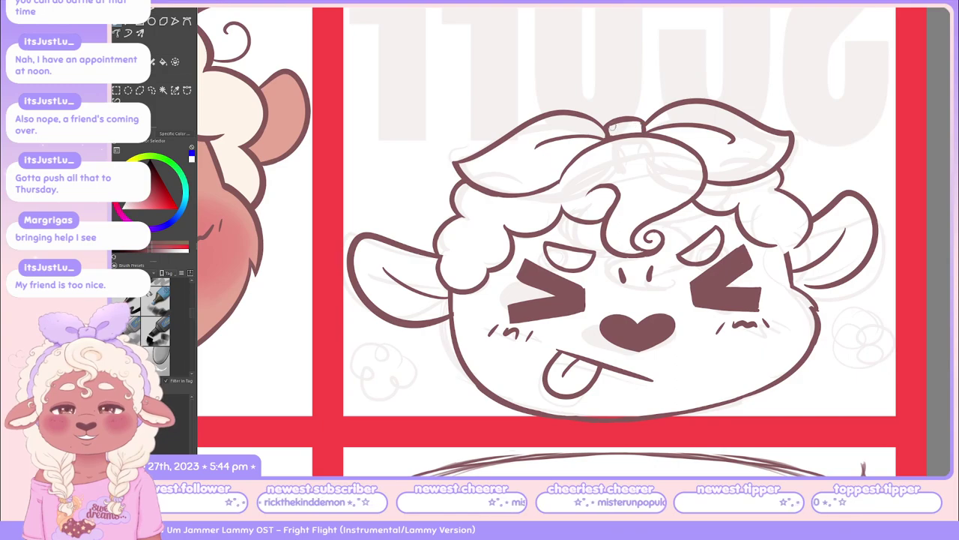
{"action": "key", "text": "/"}
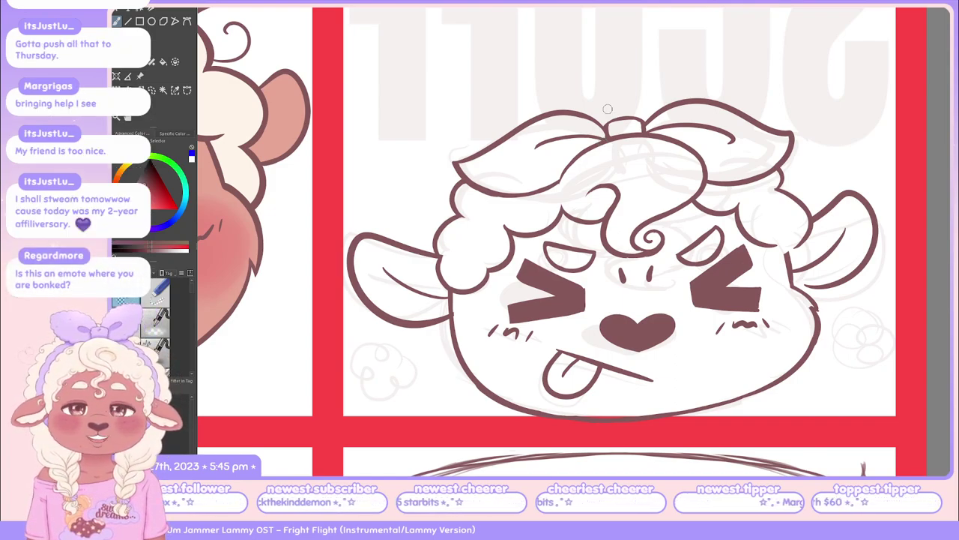
Mirror the canvas view back to normal and examine the SCUFF sheep's line art as a whole
{"action": "scroll", "coordinate": [611, 146], "scroll_direction": "down", "scroll_amount": 2}
{"action": "key", "text": "h"}
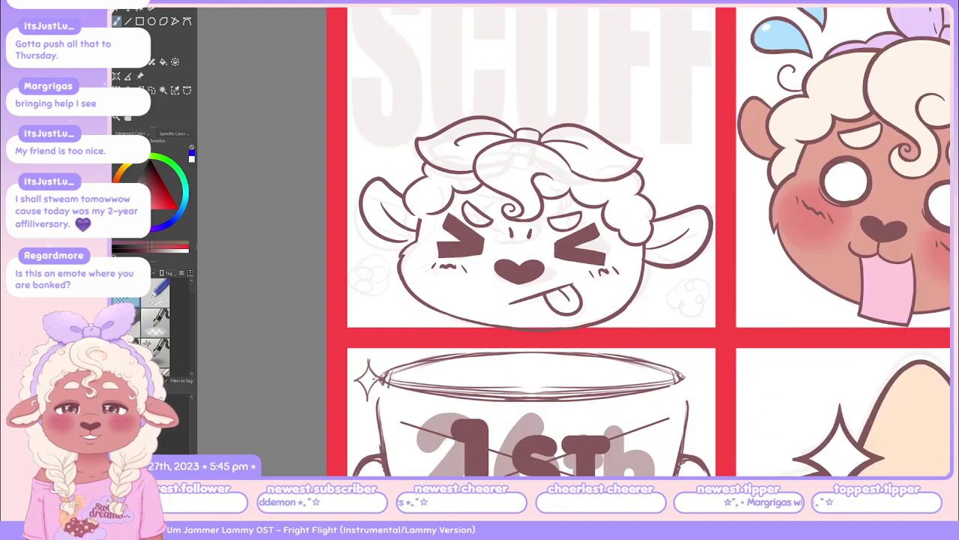
{"action": "scroll", "coordinate": [617, 237], "scroll_direction": "up", "scroll_amount": 2}
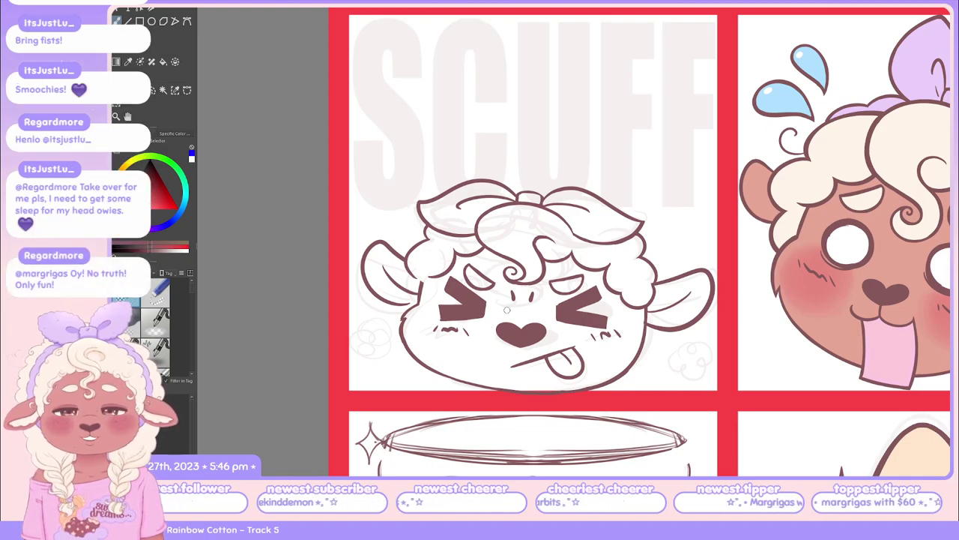
{"action": "left_click_drag", "start_coordinate": [562, 232], "coordinate": [616, 214]}
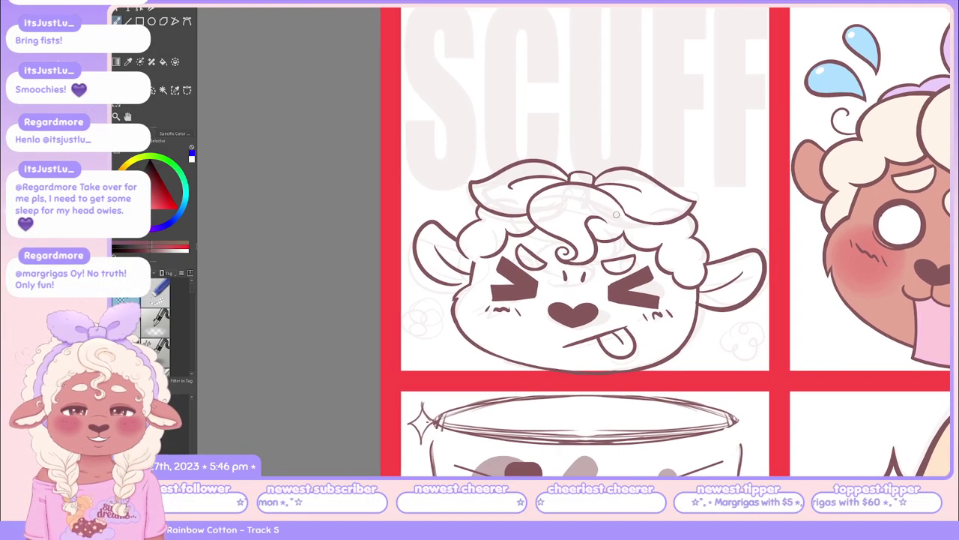
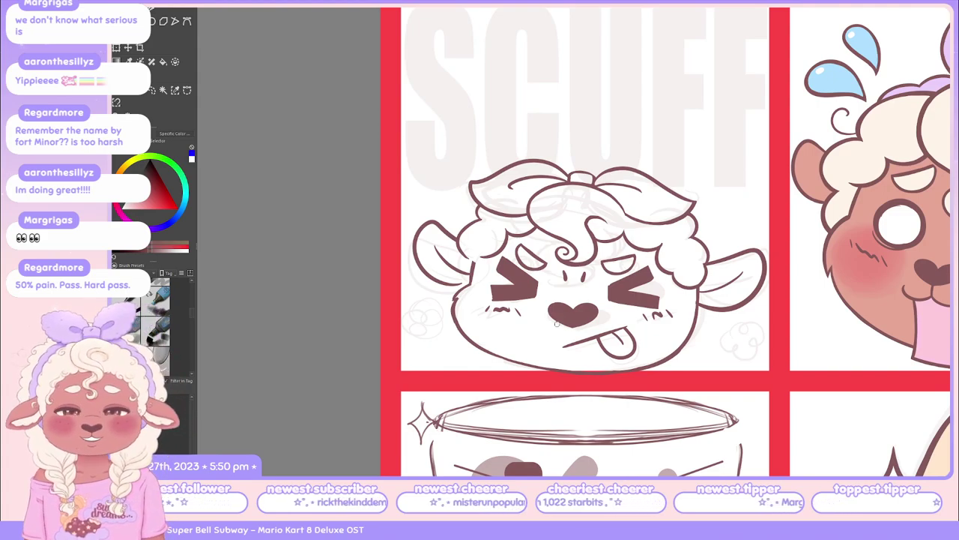
{"action": "scroll", "coordinate": [567, 274], "scroll_direction": "up", "scroll_amount": 2}
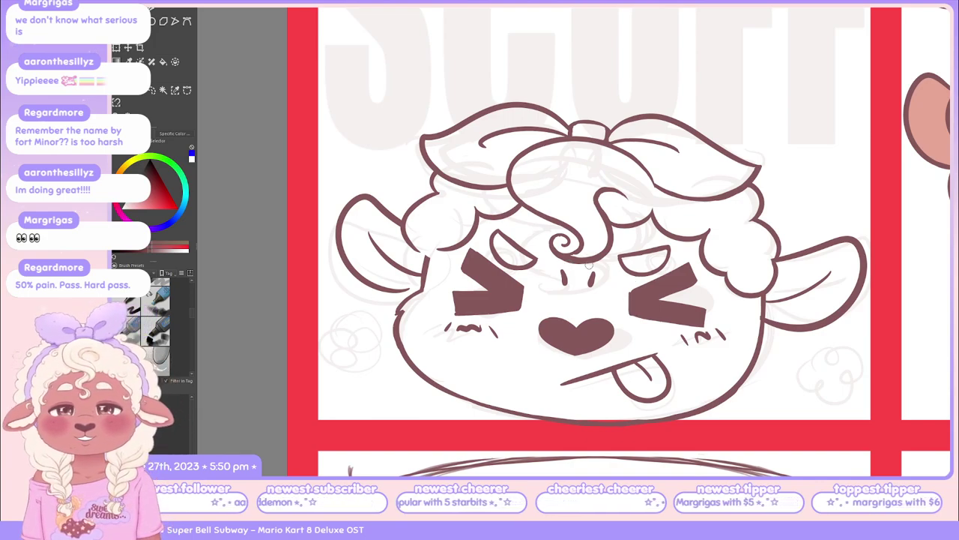
Redraw the two short marks above the heart-shaped nose as thin curved strokes and touch up the left-hand eye's upper tip
{"action": "left_click_drag", "start_coordinate": [555, 266], "coordinate": [562, 294]}
{"action": "key", "text": "ctrl+z"}
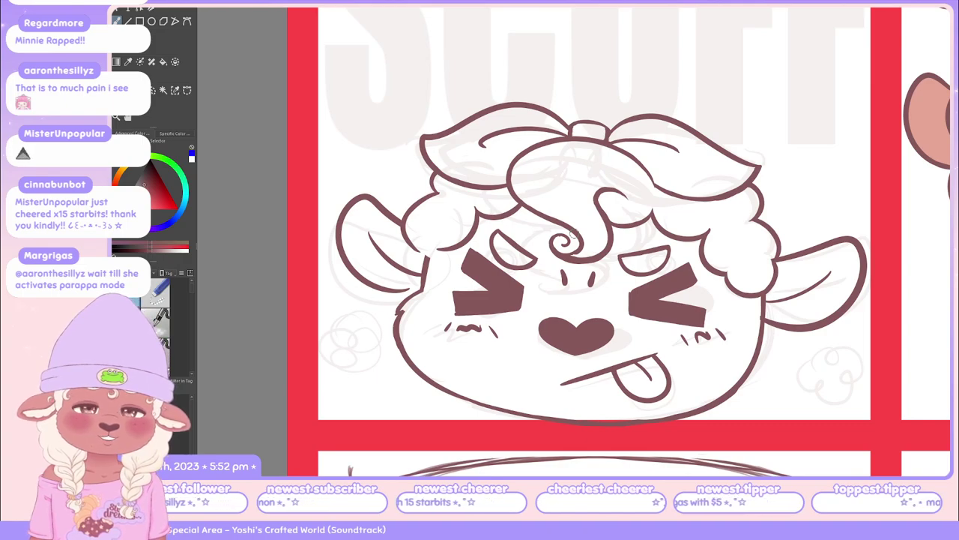
{"action": "scroll", "coordinate": [149, 322], "scroll_direction": "down", "scroll_amount": 2}
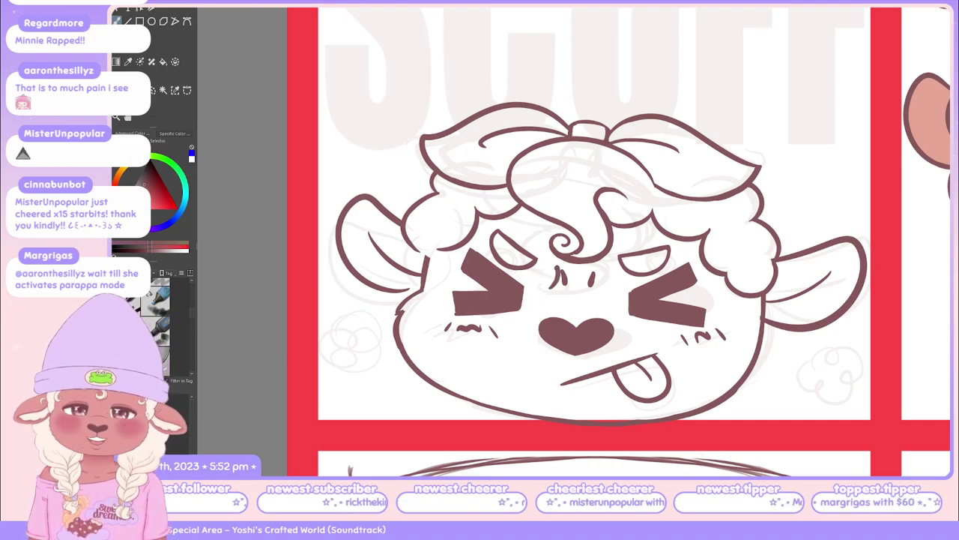
{"action": "left_click_drag", "start_coordinate": [590, 274], "coordinate": [600, 286]}
{"action": "key", "text": "ctrl+z"}
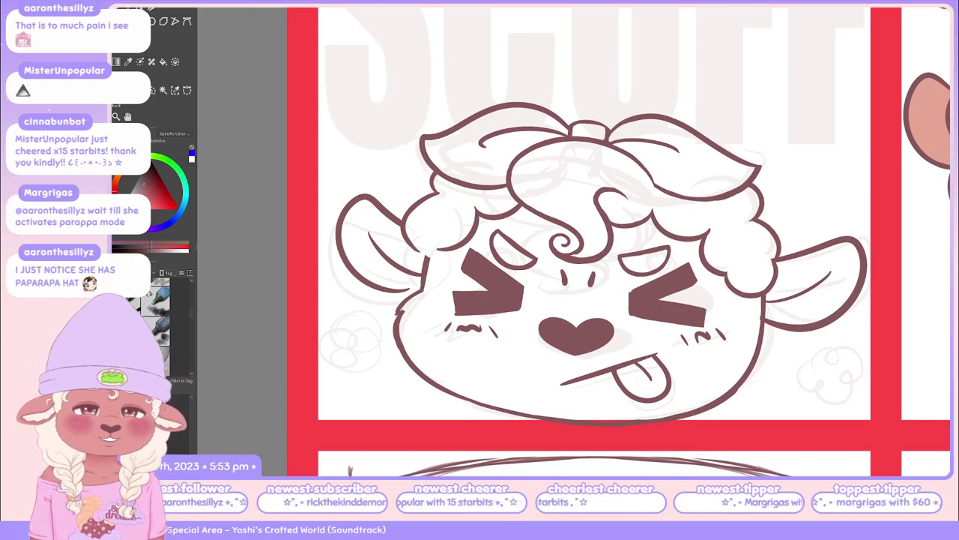
{"action": "key", "text": "p"}
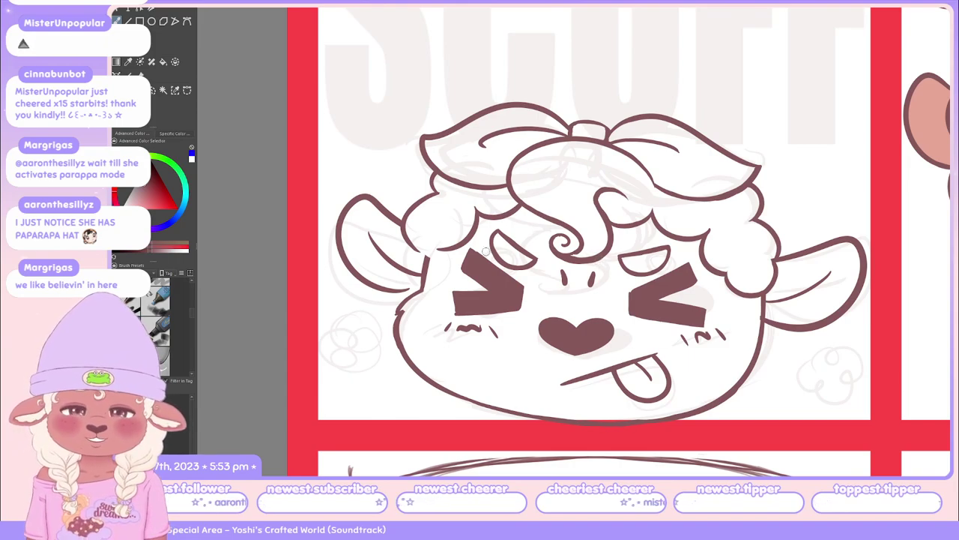
{"action": "key", "text": "e"}
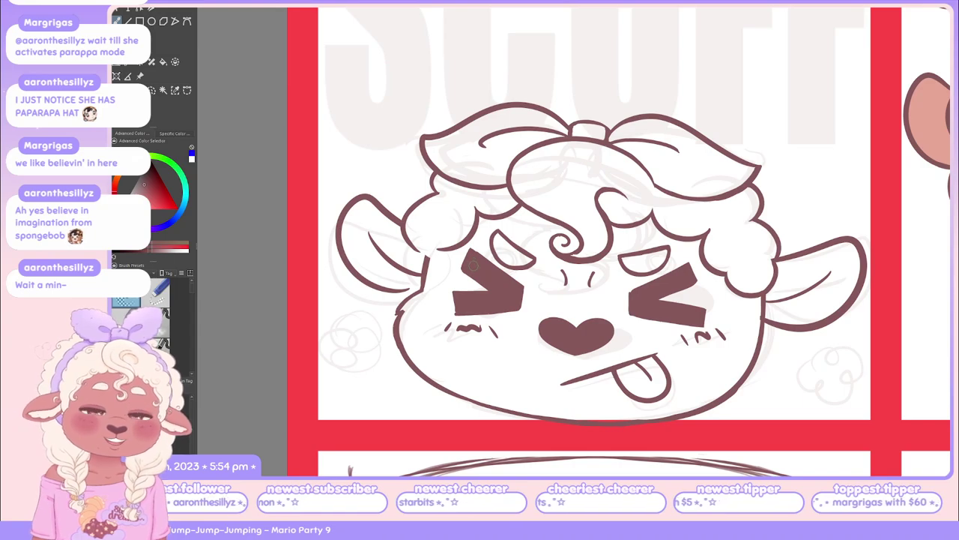
{"action": "left_click_drag", "start_coordinate": [473, 268], "coordinate": [464, 256]}
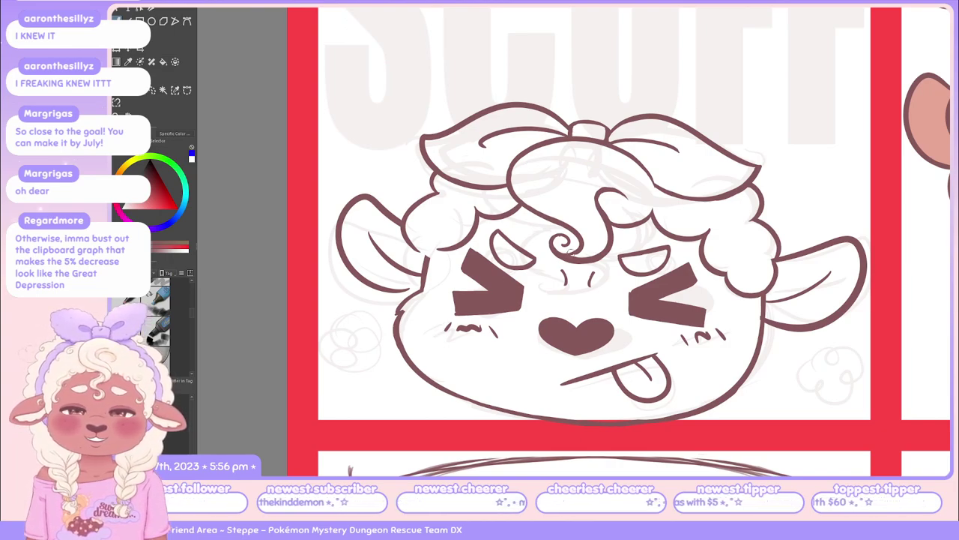
Clean up and redraw the small hooked end of the forelock curl on the forehead
{"action": "key", "text": "e"}
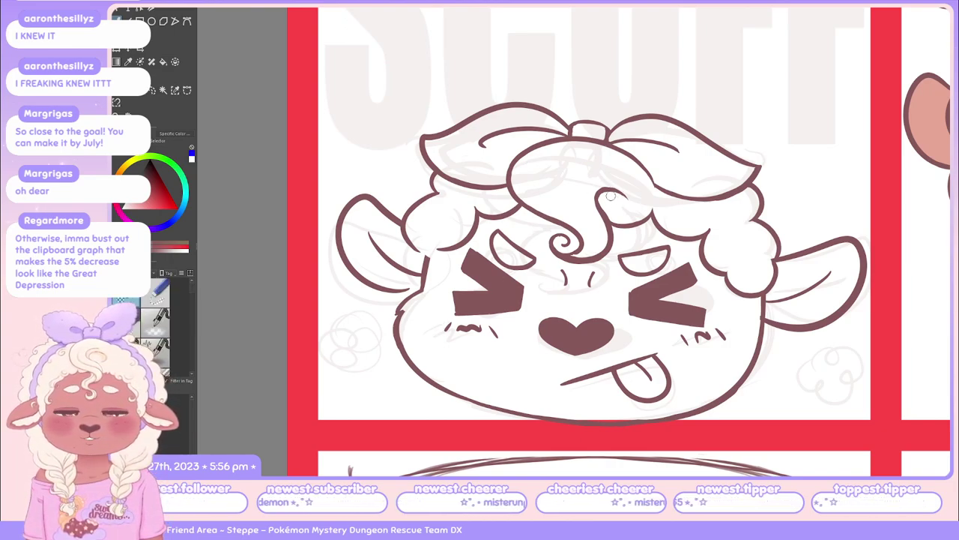
{"action": "left_click_drag", "start_coordinate": [601, 195], "coordinate": [612, 212]}
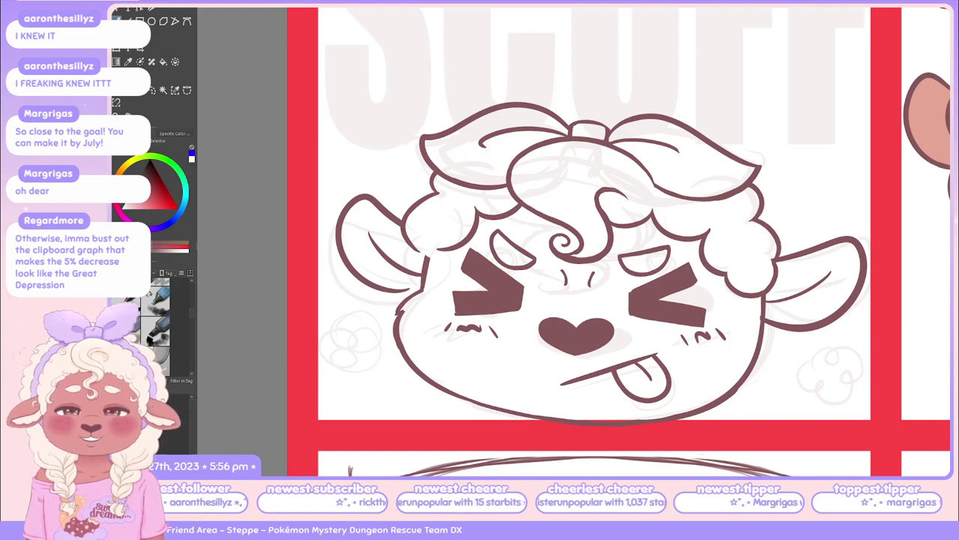
{"action": "key", "text": "ctrl+z"}
{"action": "left_click_drag", "start_coordinate": [599, 208], "coordinate": [609, 190]}
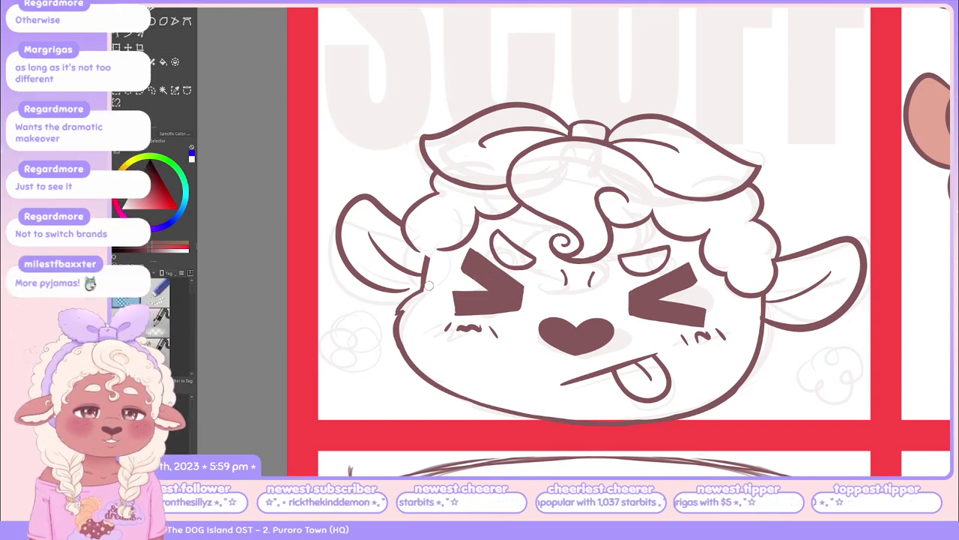
Switch to the unicorn character sketch and examine the full figure from the horn to the legs
{"action": "scroll", "coordinate": [423, 306], "scroll_direction": "down", "scroll_amount": 2}
{"action": "left_click_drag", "start_coordinate": [568, 463], "coordinate": [504, 435]}
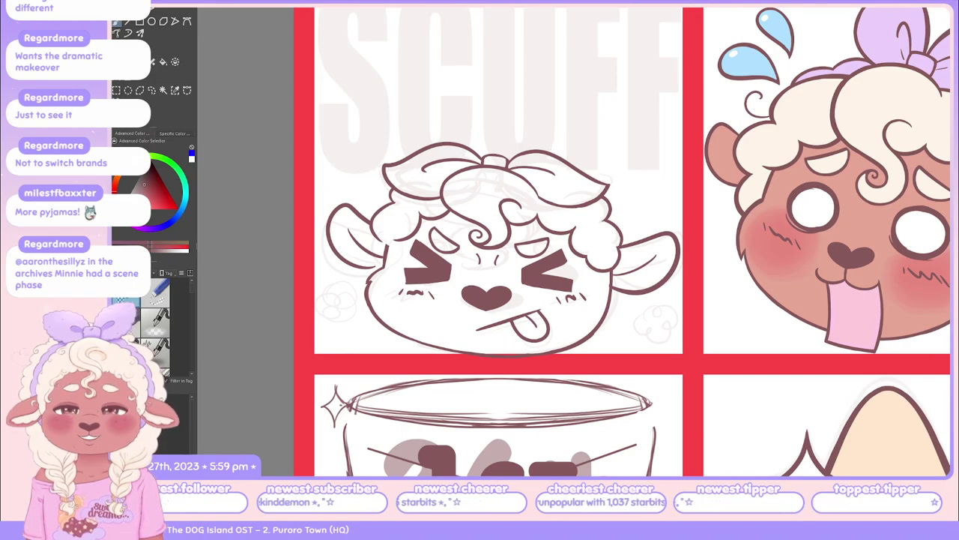
{"action": "key", "text": "ctrl+Tab"}
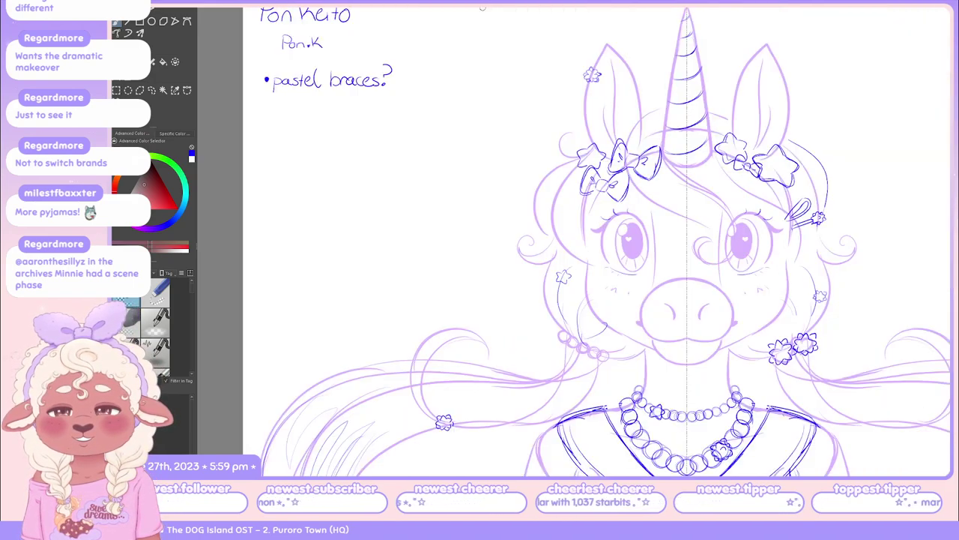
{"action": "key", "text": "ctrl+minus"}
{"action": "scroll", "coordinate": [660, 270], "scroll_direction": "down", "scroll_amount": 5}
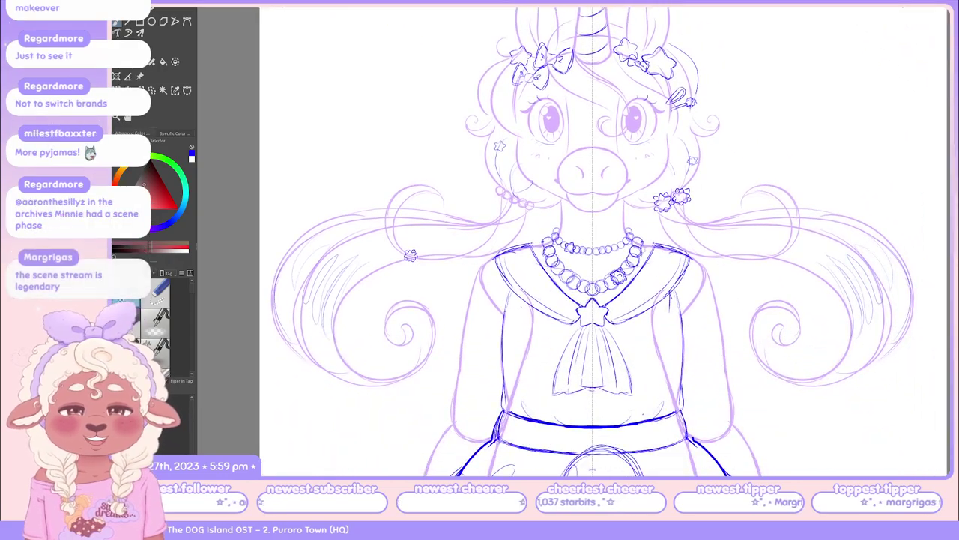
{"action": "key", "text": "ctrl+minus"}
{"action": "scroll", "coordinate": [611, 240], "scroll_direction": "down", "scroll_amount": 1}
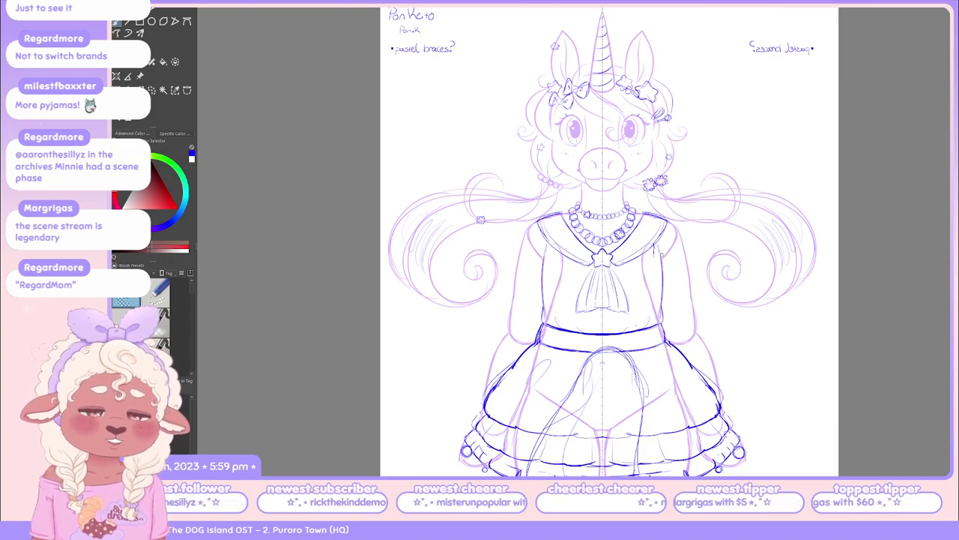
{"action": "scroll", "coordinate": [663, 255], "scroll_direction": "down", "scroll_amount": 1}
{"action": "scroll", "coordinate": [656, 240], "scroll_direction": "down", "scroll_amount": 2}
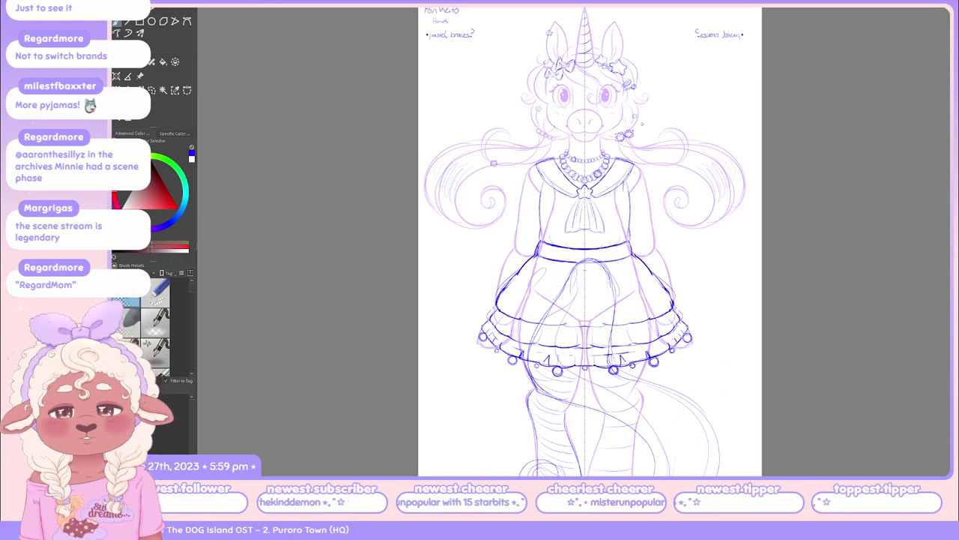
{"action": "scroll", "coordinate": [584, 240], "scroll_direction": "up", "scroll_amount": 3}
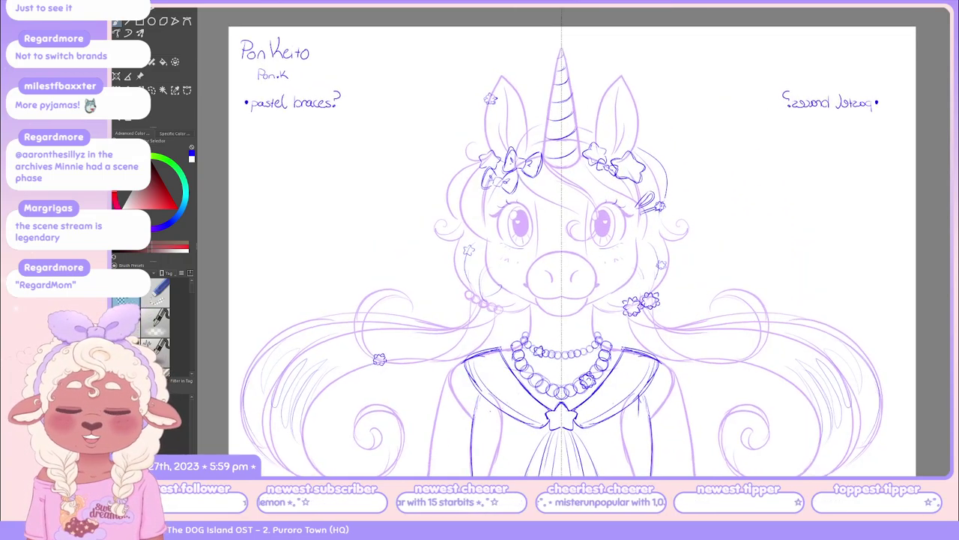
Examine the unicorn's face and hair accessories closely, followed by the sailor collar, layered skirt and legs
{"action": "left_click_drag", "start_coordinate": [584, 240], "coordinate": [700, 285]}
{"action": "scroll", "coordinate": [566, 184], "scroll_direction": "down", "scroll_amount": 1}
{"action": "key", "text": "h"}
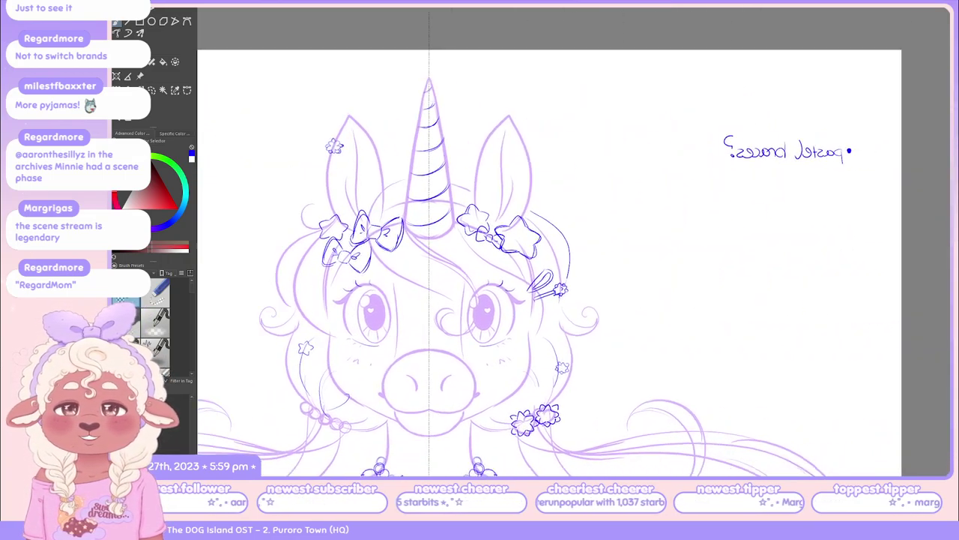
{"action": "left_click_drag", "start_coordinate": [481, 258], "coordinate": [552, 230]}
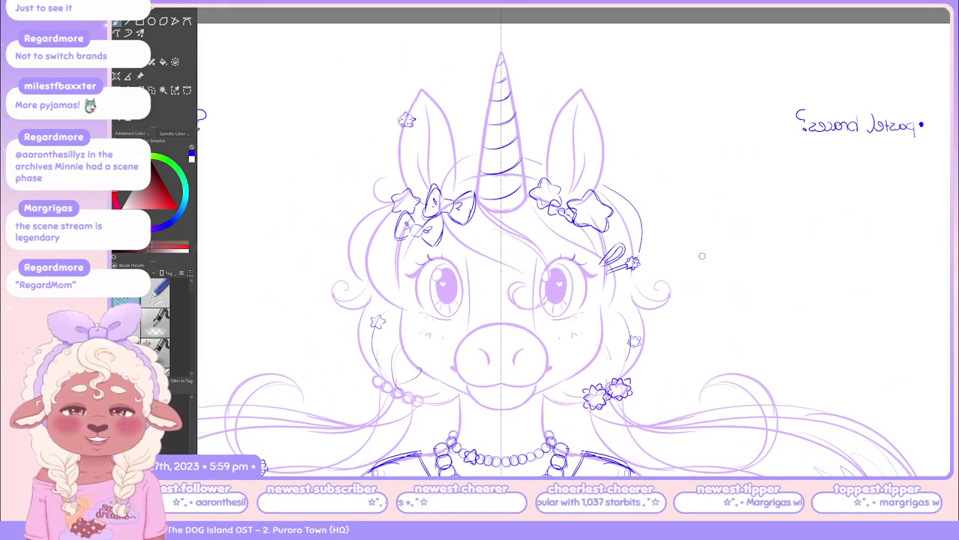
{"action": "key", "text": "h"}
{"action": "scroll", "coordinate": [717, 242], "scroll_direction": "down", "scroll_amount": 2}
{"action": "left_click_drag", "start_coordinate": [717, 242], "coordinate": [718, 173]}
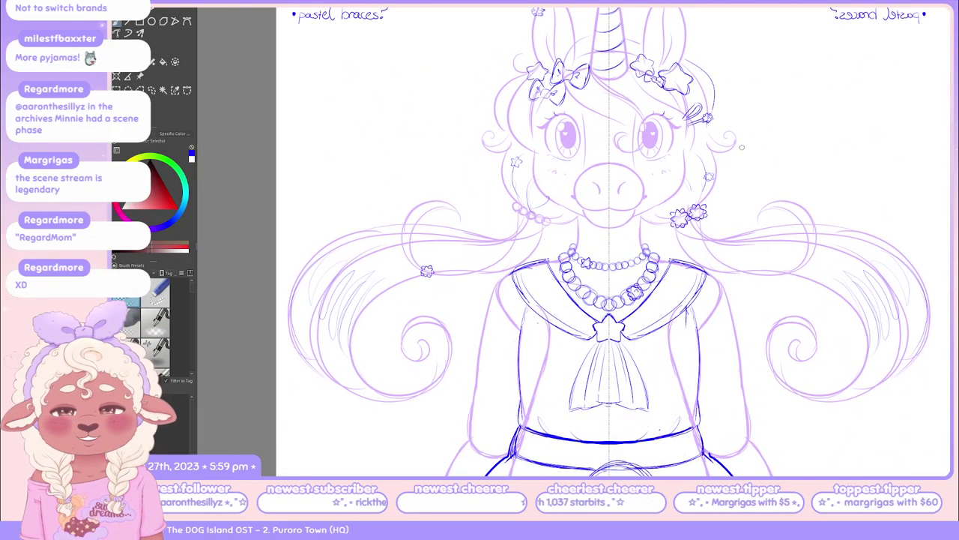
{"action": "scroll", "coordinate": [717, 173], "scroll_direction": "down", "scroll_amount": 1}
{"action": "left_click_drag", "start_coordinate": [717, 210], "coordinate": [702, 172]}
{"action": "scroll", "coordinate": [702, 172], "scroll_direction": "down", "scroll_amount": 1}
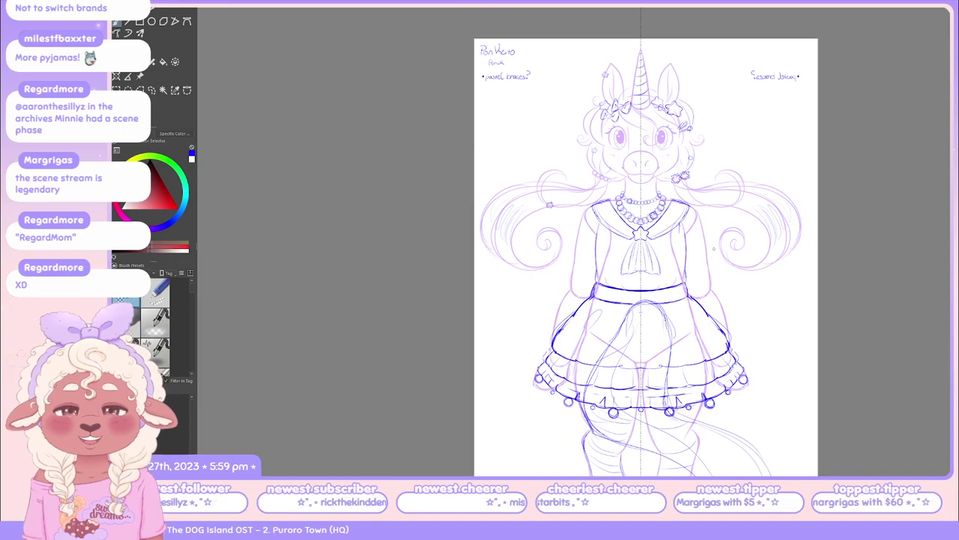
{"action": "scroll", "coordinate": [714, 249], "scroll_direction": "down", "scroll_amount": 1}
{"action": "left_click_drag", "start_coordinate": [738, 296], "coordinate": [690, 247]}
{"action": "scroll", "coordinate": [689, 247], "scroll_direction": "up", "scroll_amount": 1}
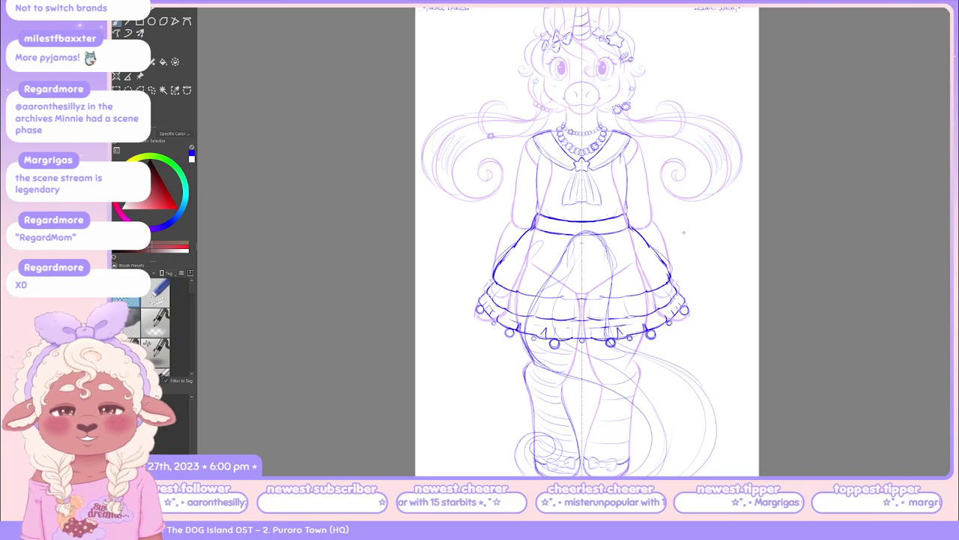
Erase the mirrored copy of the "pastel braces?" note beside the unicorn's head
{"action": "key", "text": "ctrl+plus"}
{"action": "key", "text": "ctrl+plus"}
{"action": "key", "text": "ctrl+plus"}
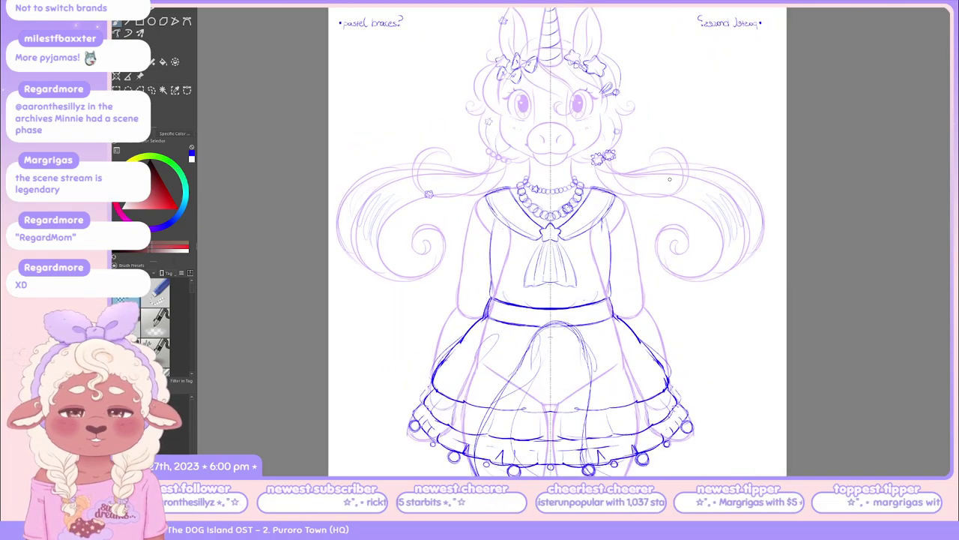
{"action": "key", "text": "ctrl+plus"}
{"action": "key", "text": "ctrl+plus"}
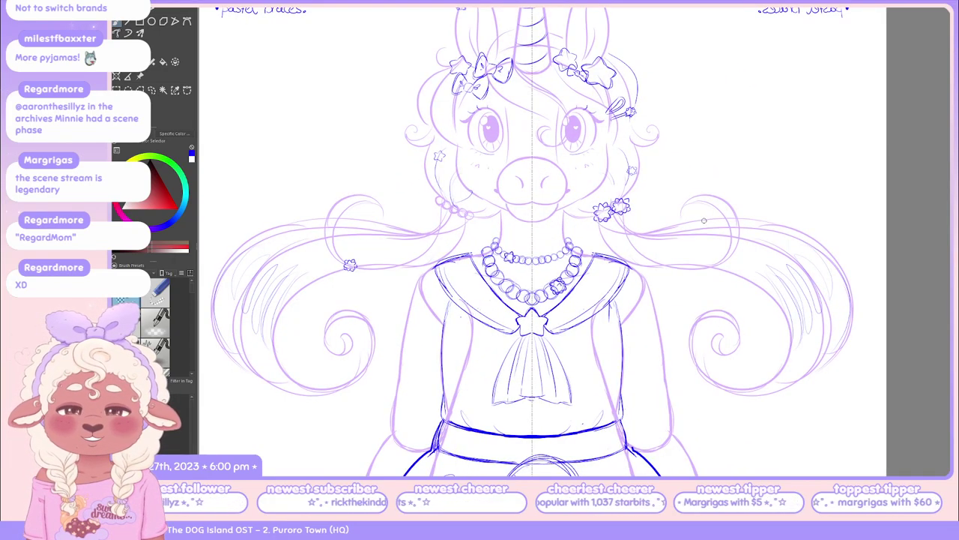
{"action": "scroll", "coordinate": [721, 129], "scroll_direction": "down", "scroll_amount": 1}
{"action": "scroll", "coordinate": [721, 128], "scroll_direction": "up", "scroll_amount": 1}
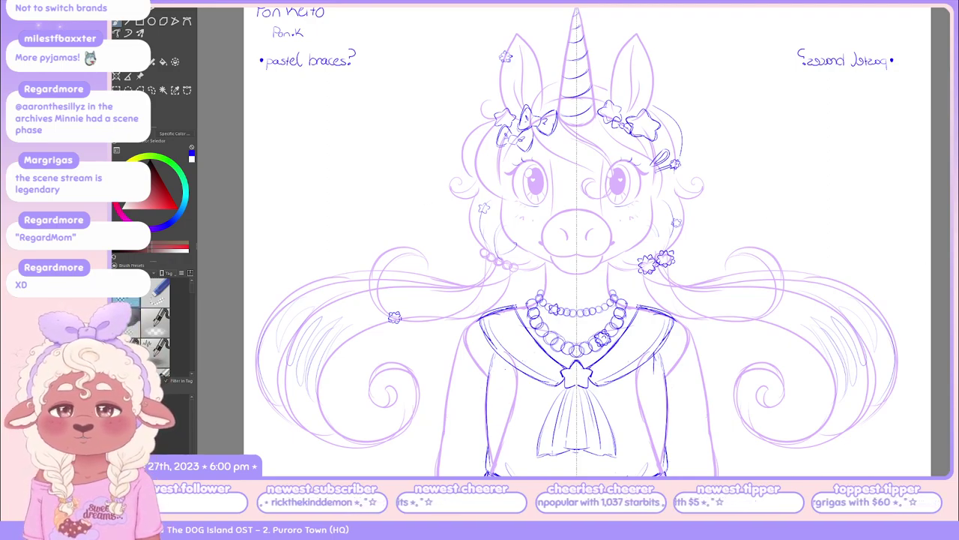
{"action": "mouse_move", "coordinate": [823, 46]}
{"action": "left_mouse_down"}
{"action": "mouse_move", "coordinate": [802, 70]}
{"action": "mouse_move", "coordinate": [849, 53]}
{"action": "mouse_move", "coordinate": [791, 60]}
{"action": "mouse_move", "coordinate": [819, 38]}
{"action": "mouse_move", "coordinate": [793, 70]}
{"action": "mouse_move", "coordinate": [843, 51]}
{"action": "mouse_move", "coordinate": [801, 70]}
{"action": "mouse_move", "coordinate": [908, 68]}
{"action": "mouse_move", "coordinate": [832, 53]}
{"action": "mouse_move", "coordinate": [879, 76]}
{"action": "left_mouse_up"}
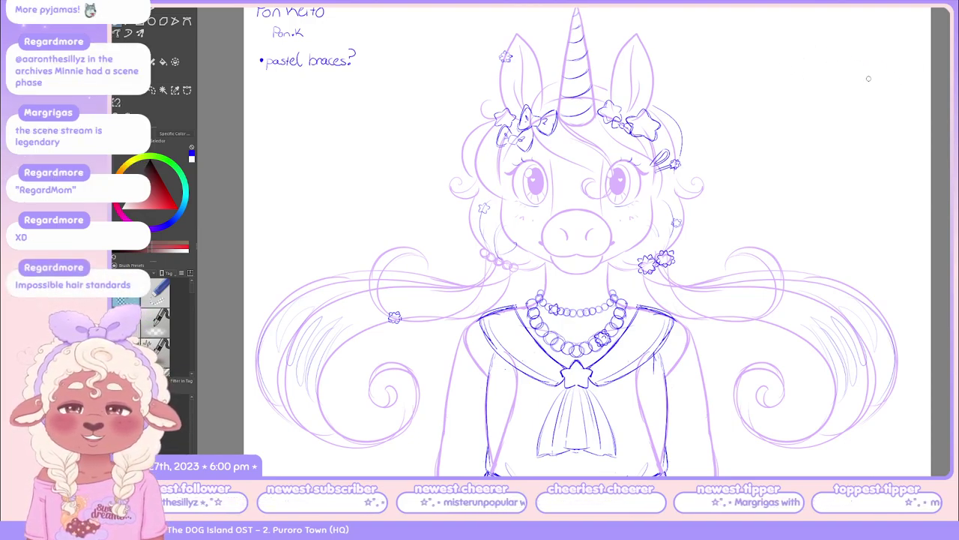
Examine the unicorn's hairstyle, face and outfit at different magnifications
{"action": "left_click_drag", "start_coordinate": [819, 161], "coordinate": [748, 142]}
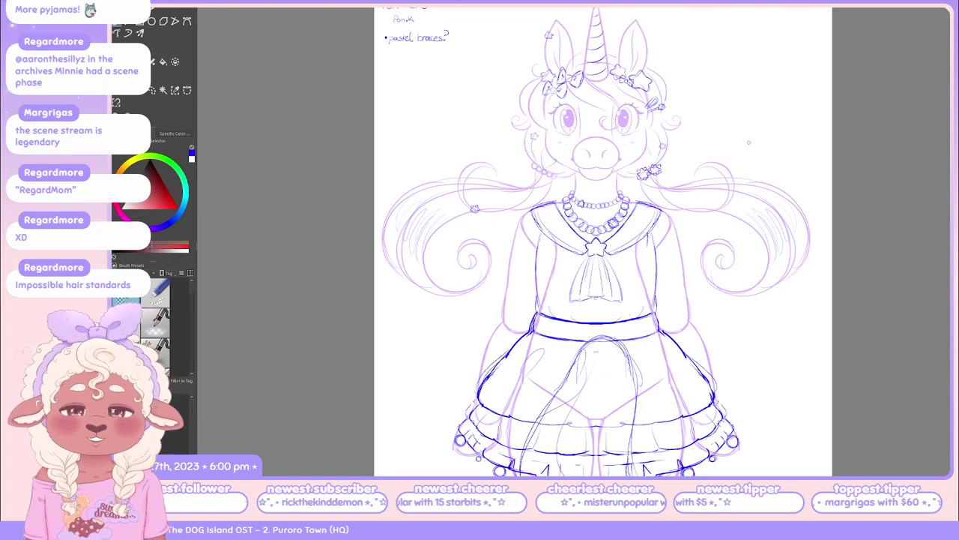
{"action": "scroll", "coordinate": [748, 142], "scroll_direction": "up", "scroll_amount": 2}
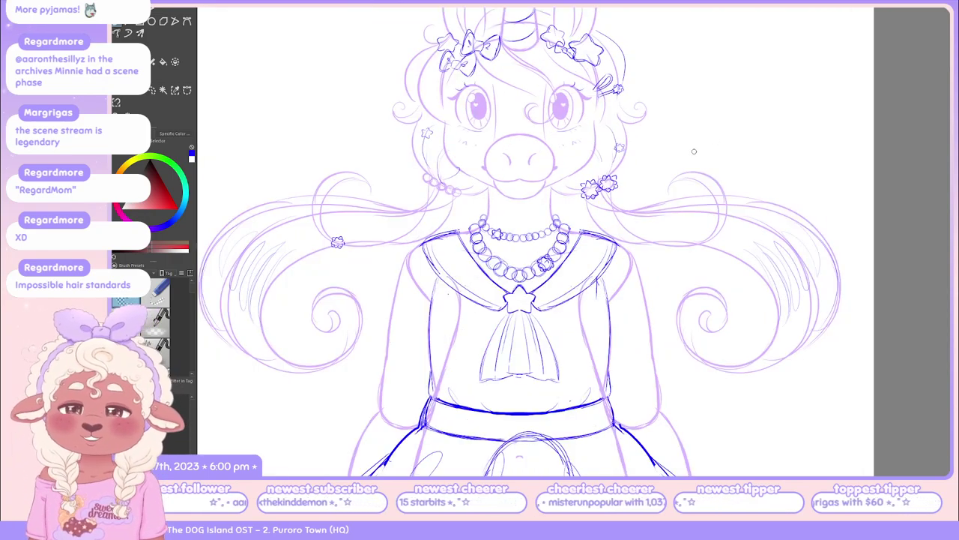
{"action": "scroll", "coordinate": [694, 151], "scroll_direction": "down", "scroll_amount": 2}
{"action": "scroll", "coordinate": [721, 212], "scroll_direction": "down", "scroll_amount": 2}
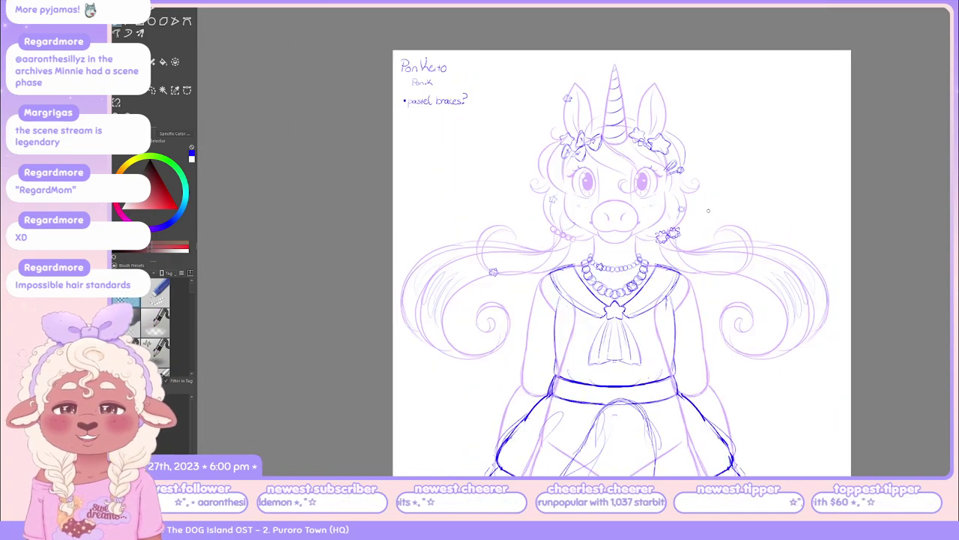
{"action": "scroll", "coordinate": [653, 167], "scroll_direction": "up", "scroll_amount": 2}
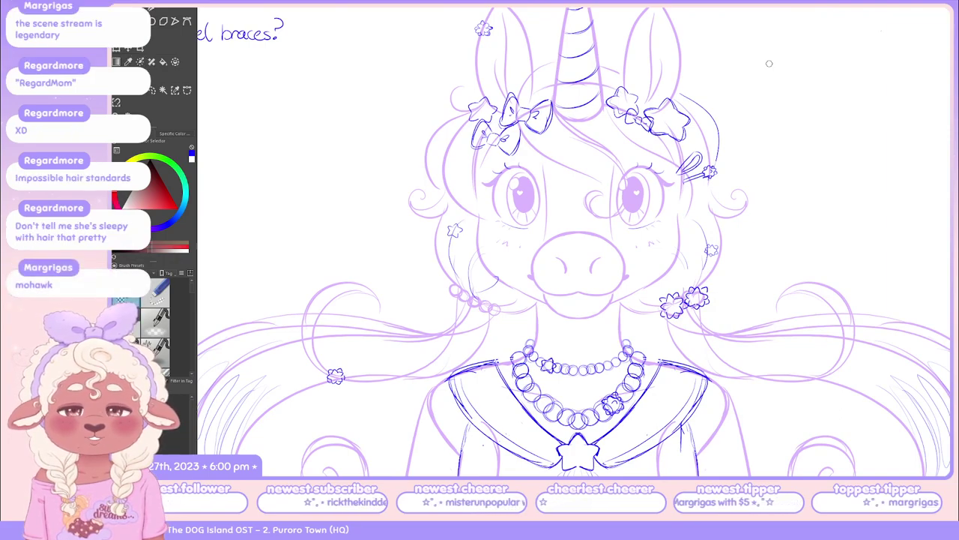
Review the unicorn sketch from the horn to the skirt, comparing the full figure with the head and sailor collar
{"action": "scroll", "coordinate": [769, 63], "scroll_direction": "down", "scroll_amount": 3}
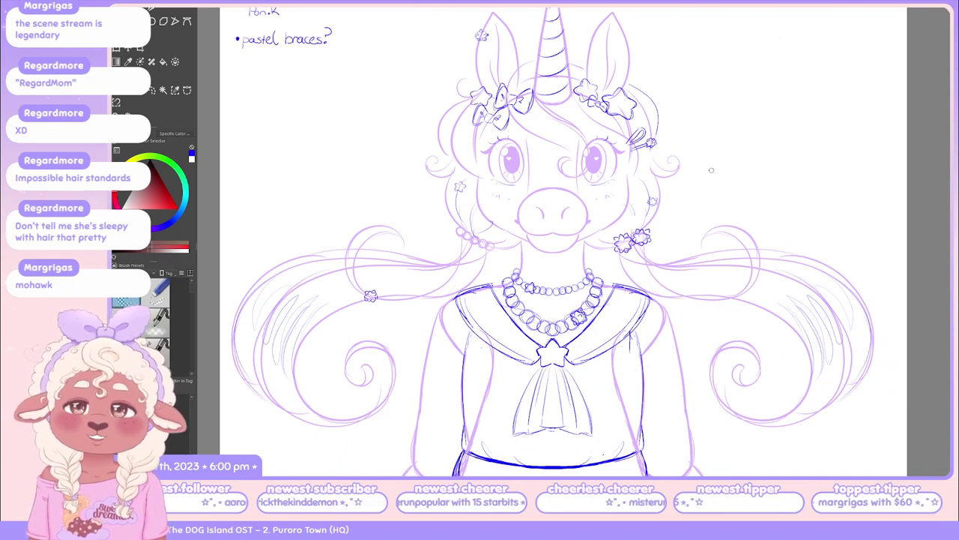
{"action": "scroll", "coordinate": [711, 171], "scroll_direction": "down", "scroll_amount": 3}
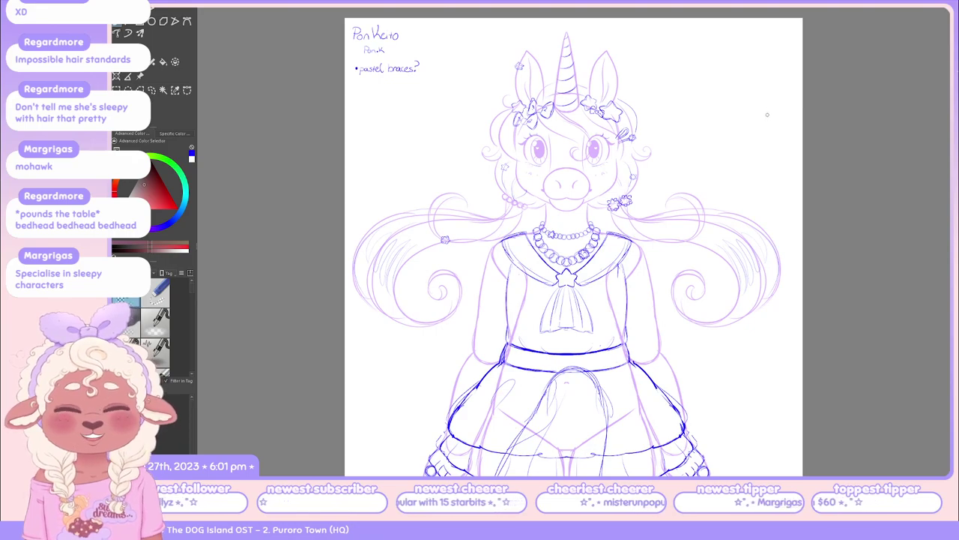
{"action": "scroll", "coordinate": [766, 105], "scroll_direction": "up", "scroll_amount": 2}
{"action": "scroll", "coordinate": [693, 103], "scroll_direction": "up", "scroll_amount": 2}
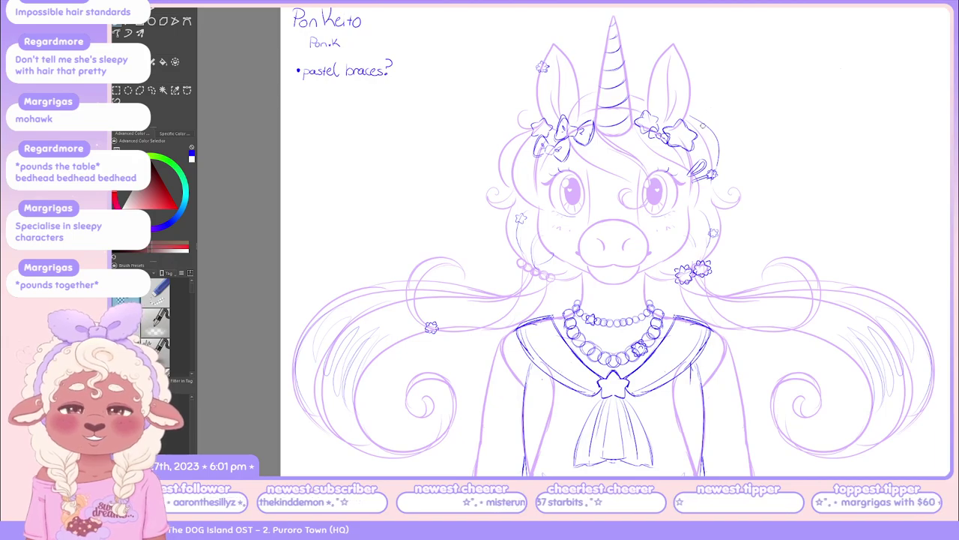
{"action": "scroll", "coordinate": [709, 109], "scroll_direction": "down", "scroll_amount": 3}
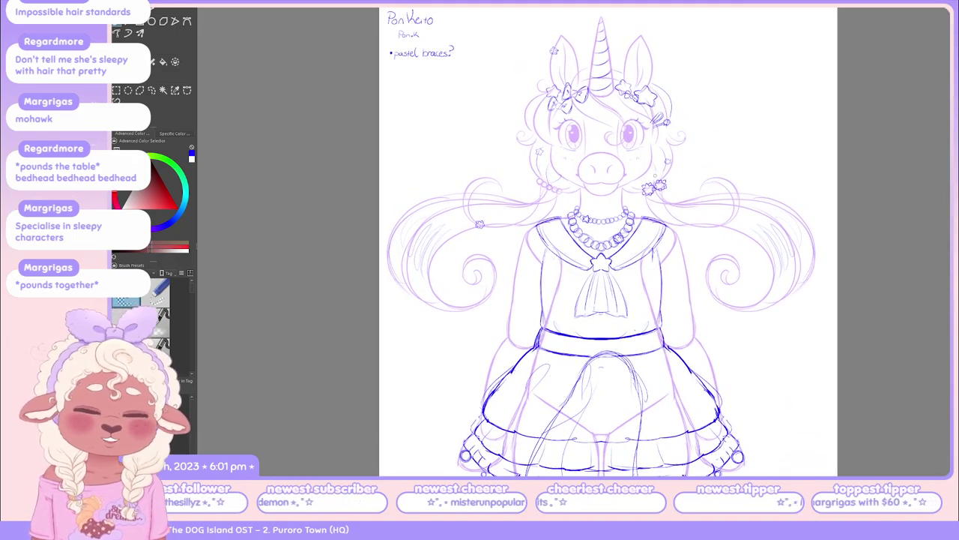
{"action": "scroll", "coordinate": [604, 177], "scroll_direction": "up", "scroll_amount": 3}
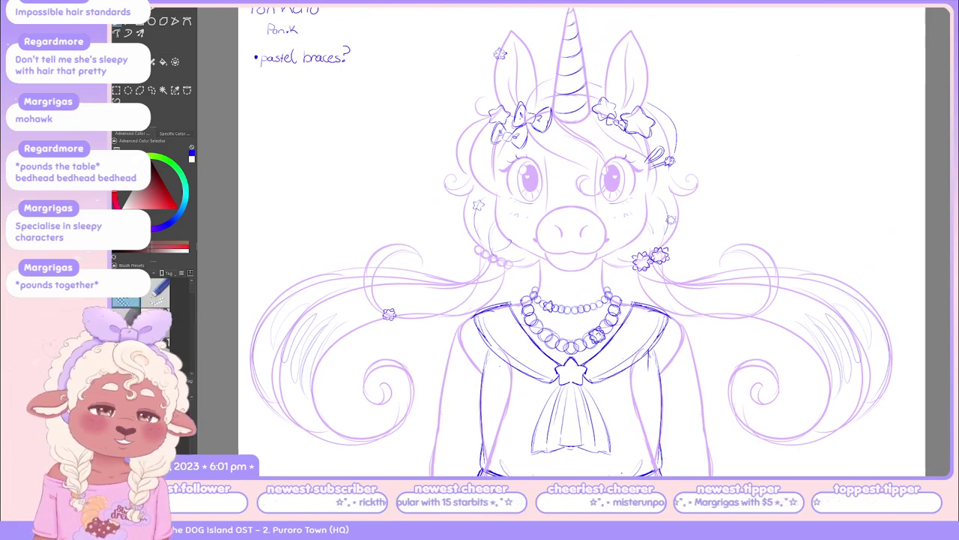
Switch to the reference collage and clear everything outside the strip of konpeito candy and decorated fashion pictures
{"action": "key", "text": "alt+Tab"}
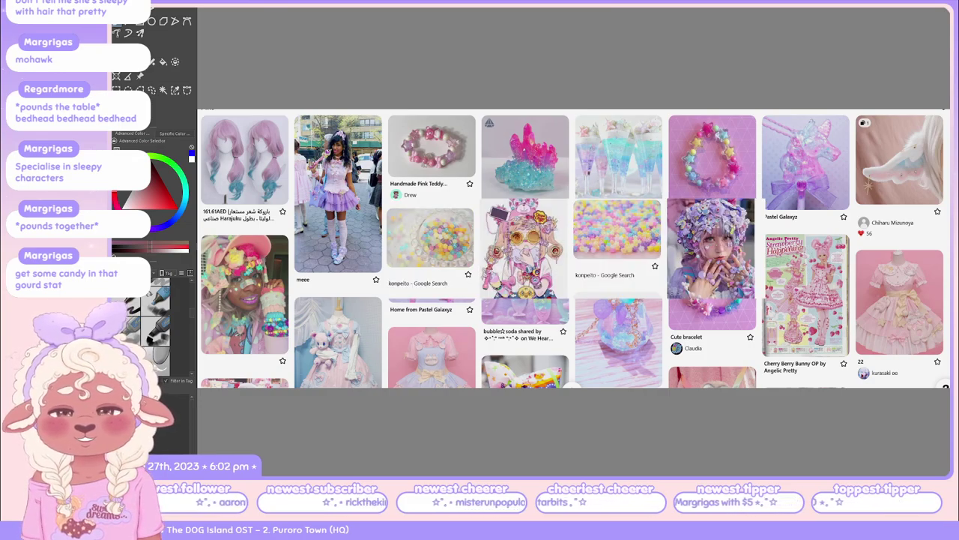
{"action": "key", "text": "Delete"}
{"action": "scroll", "coordinate": [573, 237], "scroll_direction": "up", "scroll_amount": 6}
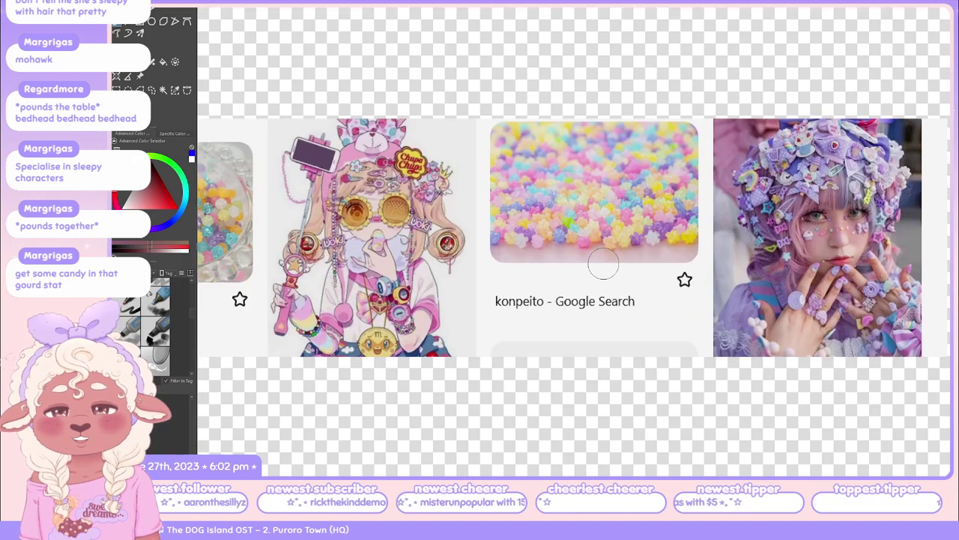
Examine the konpeito candy shapes and the two decorated fashion references closely, ending back at the unicorn sketch
{"action": "scroll", "coordinate": [678, 270], "scroll_direction": "up", "scroll_amount": 4}
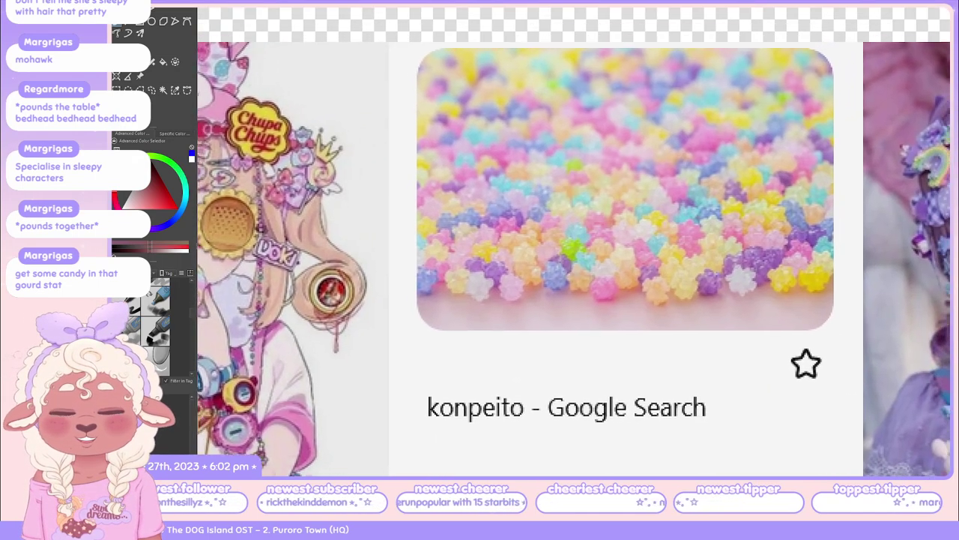
{"action": "left_click_drag", "start_coordinate": [741, 255], "coordinate": [723, 266]}
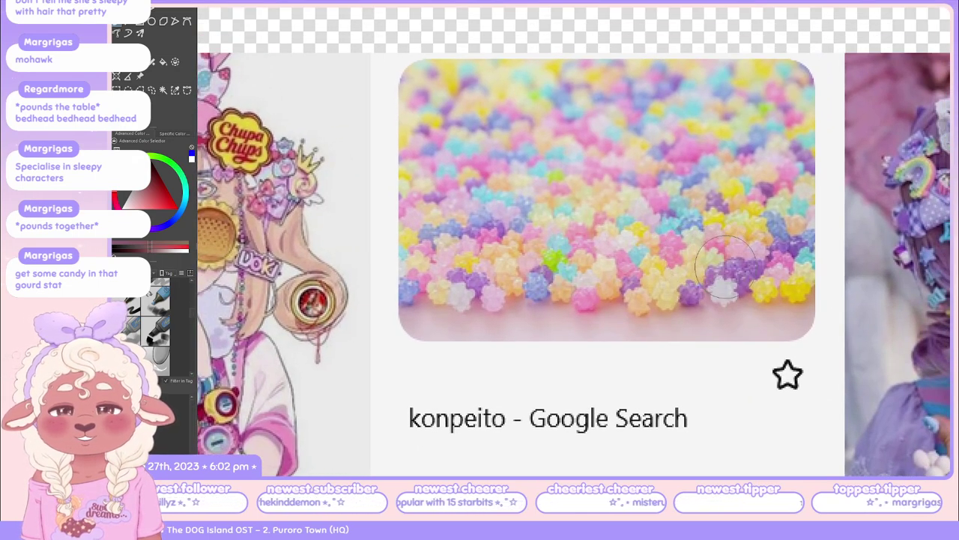
{"action": "scroll", "coordinate": [724, 266], "scroll_direction": "down", "scroll_amount": 1}
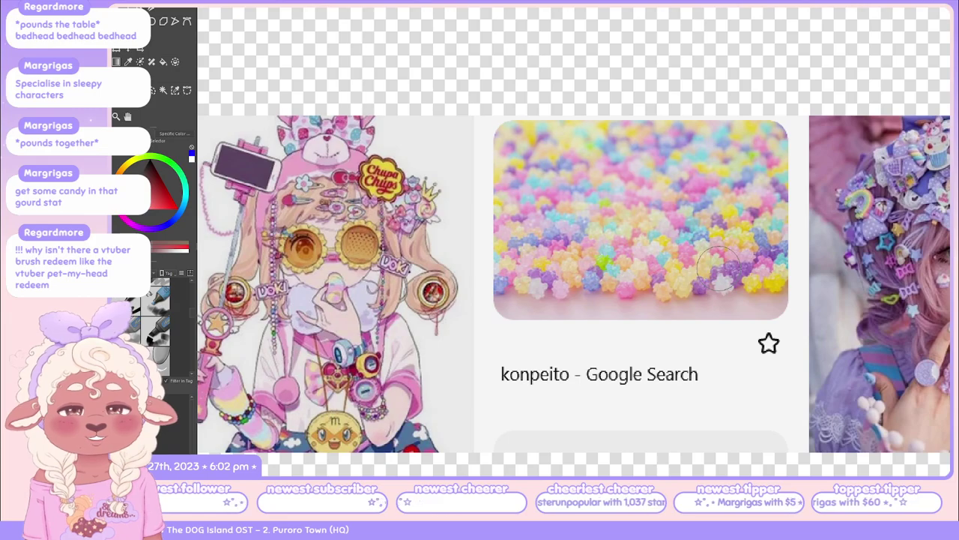
{"action": "scroll", "coordinate": [718, 266], "scroll_direction": "down", "scroll_amount": 1}
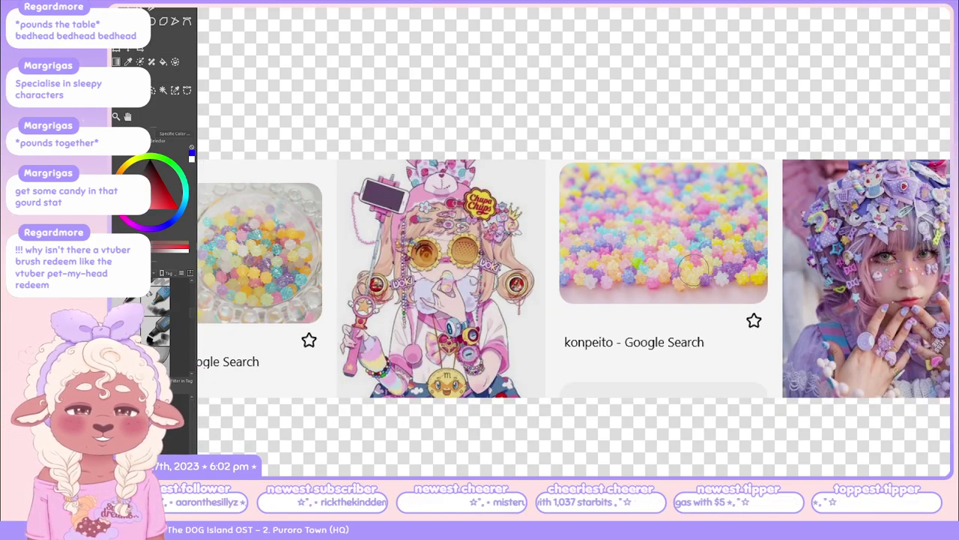
{"action": "scroll", "coordinate": [669, 251], "scroll_direction": "down", "scroll_amount": 1}
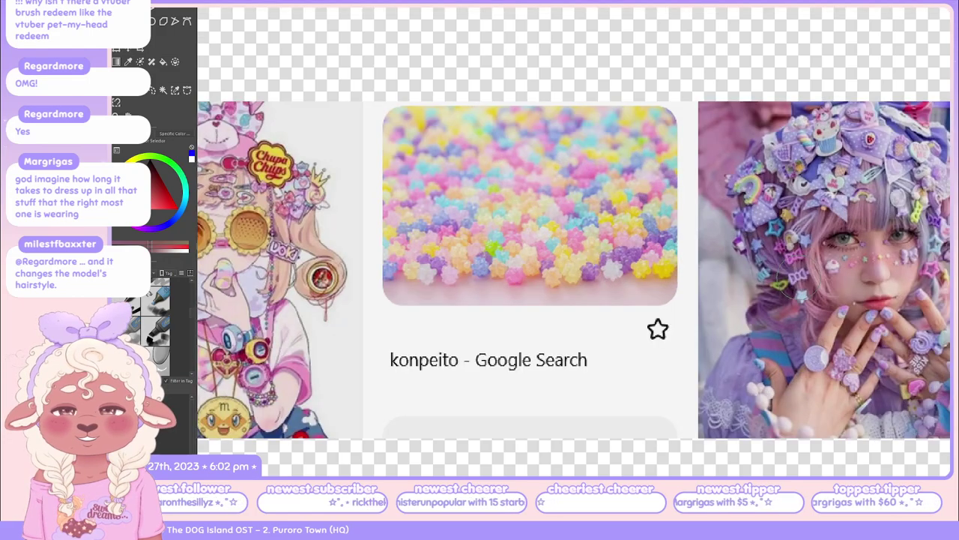
{"action": "scroll", "coordinate": [663, 281], "scroll_direction": "up", "scroll_amount": 3}
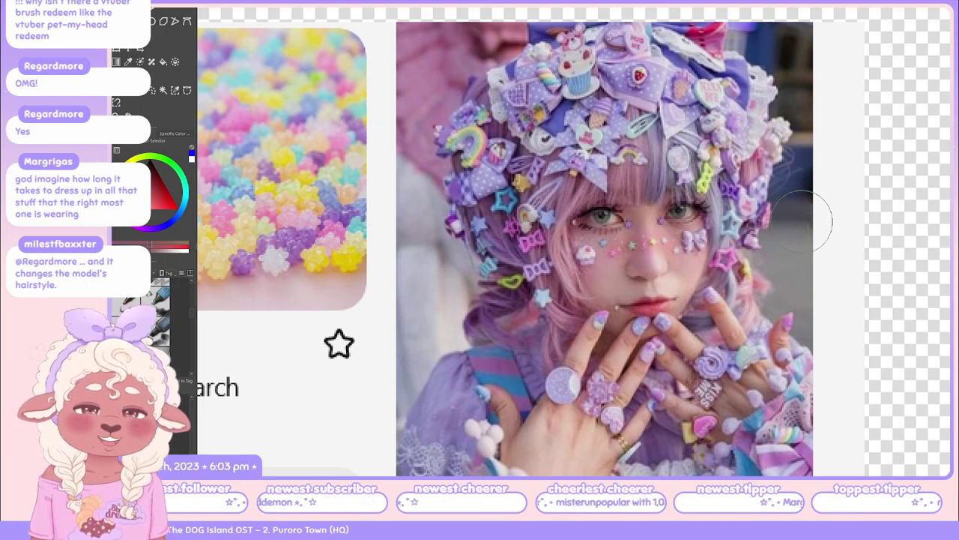
{"action": "scroll", "coordinate": [802, 224], "scroll_direction": "down", "scroll_amount": 1}
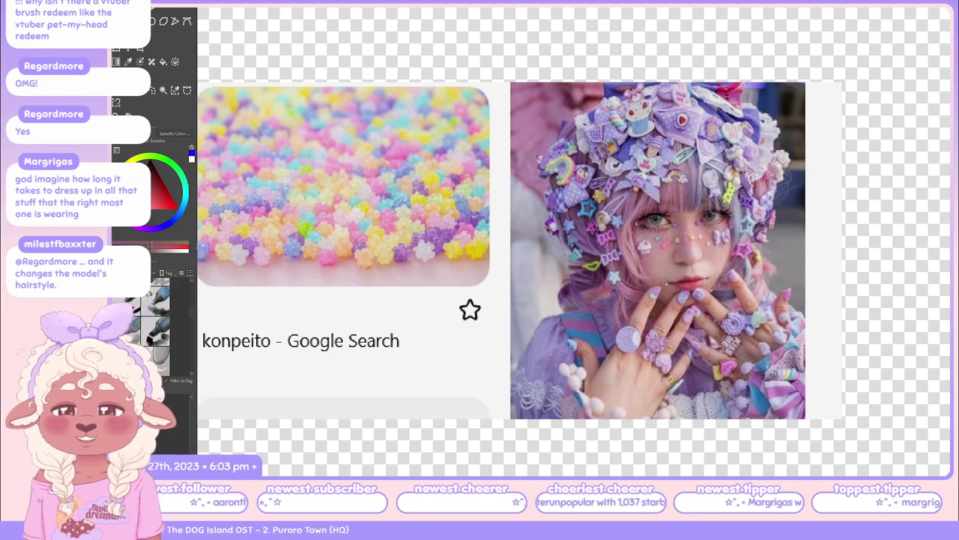
{"action": "key", "text": "ctrl+Tab"}
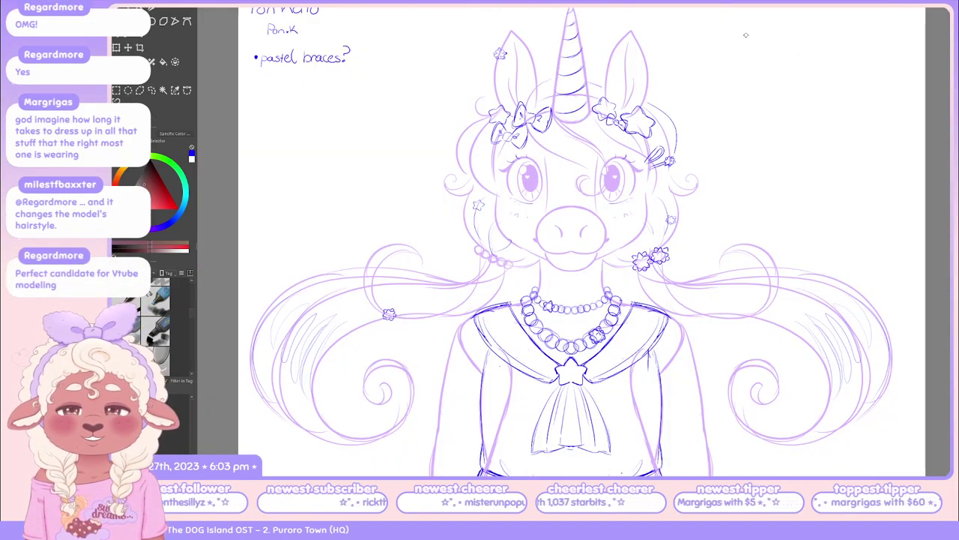
Reopen the reference strip and study the purple-haired model's hair clips, face stickers and rings beside the candy pictures
{"action": "key", "text": "ctrl+Tab"}
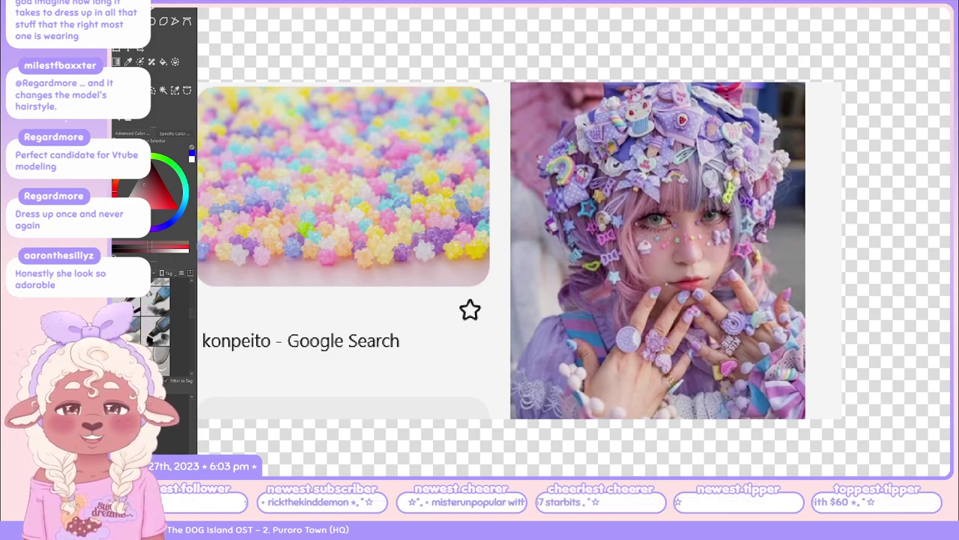
{"action": "left_click_drag", "start_coordinate": [717, 75], "coordinate": [635, 71]}
{"action": "left_click_drag", "start_coordinate": [659, 123], "coordinate": [684, 122]}
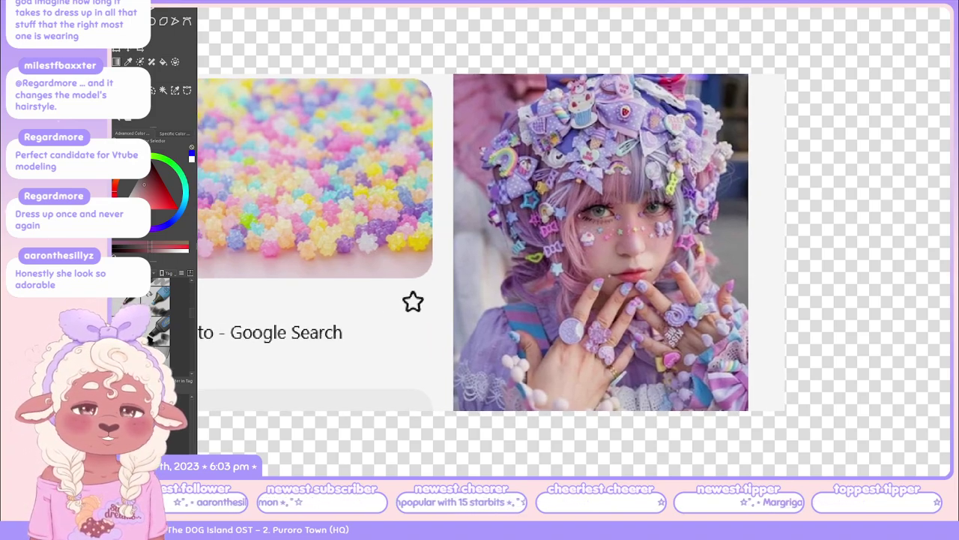
{"action": "scroll", "coordinate": [591, 196], "scroll_direction": "up", "scroll_amount": 1}
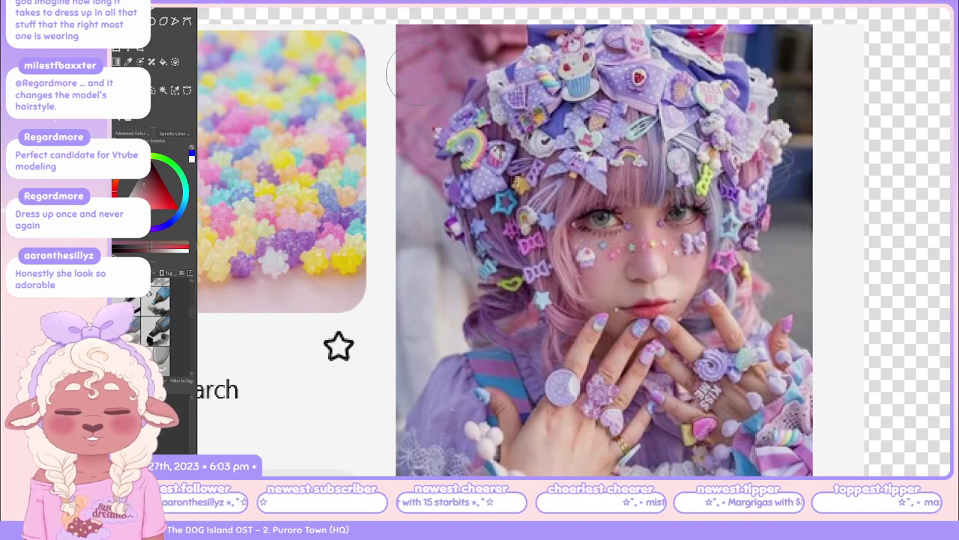
{"action": "scroll", "coordinate": [600, 180], "scroll_direction": "down", "scroll_amount": 1}
{"action": "left_click_drag", "start_coordinate": [599, 180], "coordinate": [668, 155]}
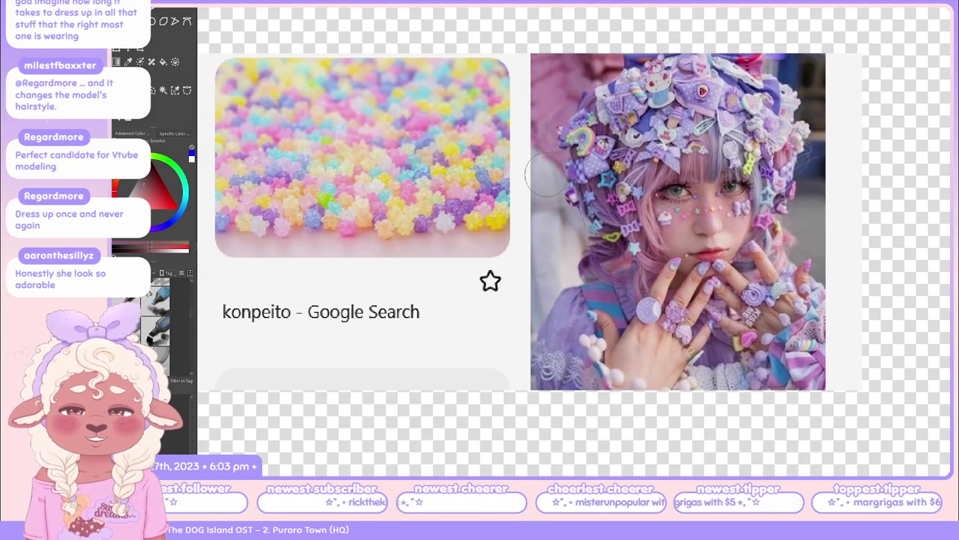
{"action": "scroll", "coordinate": [547, 170], "scroll_direction": "down", "scroll_amount": 1}
{"action": "left_click_drag", "start_coordinate": [548, 170], "coordinate": [789, 197]}
{"action": "scroll", "coordinate": [640, 196], "scroll_direction": "down", "scroll_amount": 1}
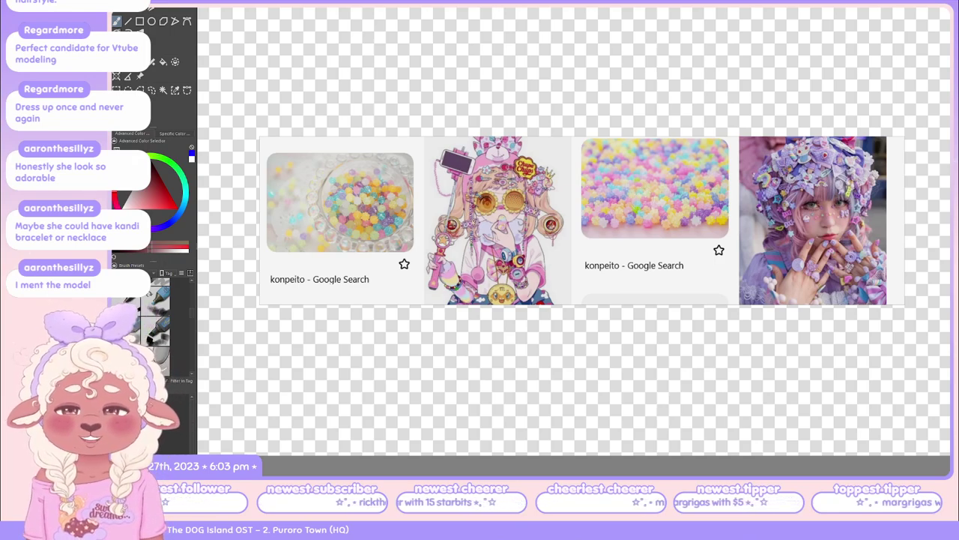
Return to the unicorn sketch and compare its hair accessories, necklaces and layered skirt with the reference strip
{"action": "key", "text": "ctrl+Tab"}
{"action": "key", "text": "ctrl+shift+0"}
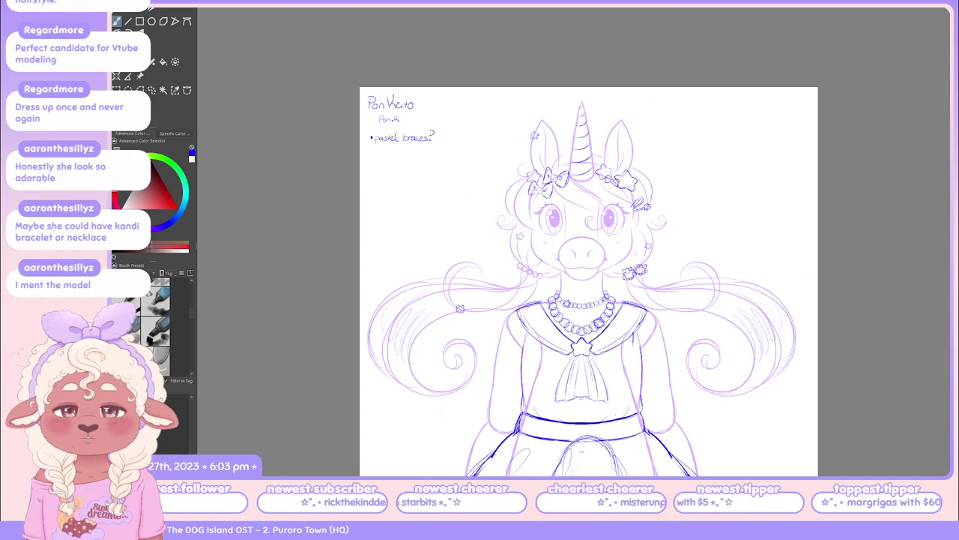
{"action": "scroll", "coordinate": [600, 330], "scroll_direction": "up", "scroll_amount": 2}
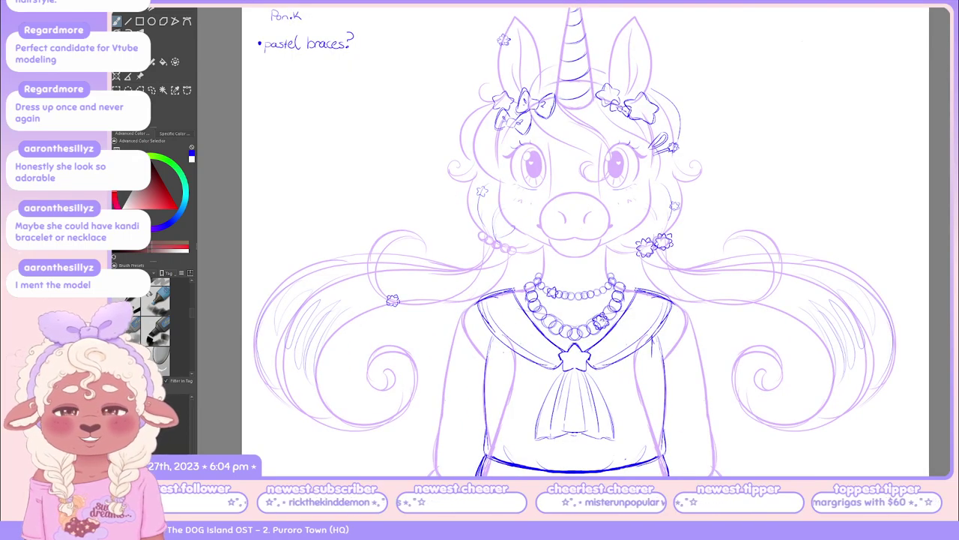
{"action": "scroll", "coordinate": [536, 243], "scroll_direction": "down", "scroll_amount": 2}
{"action": "scroll", "coordinate": [536, 243], "scroll_direction": "down", "scroll_amount": 3}
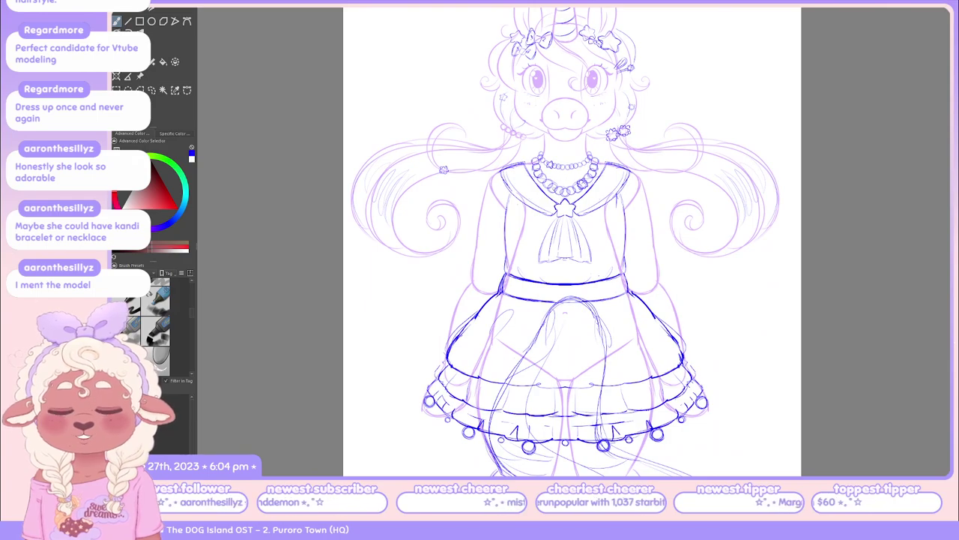
{"action": "scroll", "coordinate": [569, 240], "scroll_direction": "up", "scroll_amount": 2}
{"action": "scroll", "coordinate": [570, 240], "scroll_direction": "down", "scroll_amount": 2}
{"action": "scroll", "coordinate": [569, 240], "scroll_direction": "up", "scroll_amount": 3}
{"action": "scroll", "coordinate": [592, 188], "scroll_direction": "up", "scroll_amount": 2}
{"action": "left_click", "coordinate": [600, 172]}
{"action": "scroll", "coordinate": [592, 187], "scroll_direction": "down", "scroll_amount": 2}
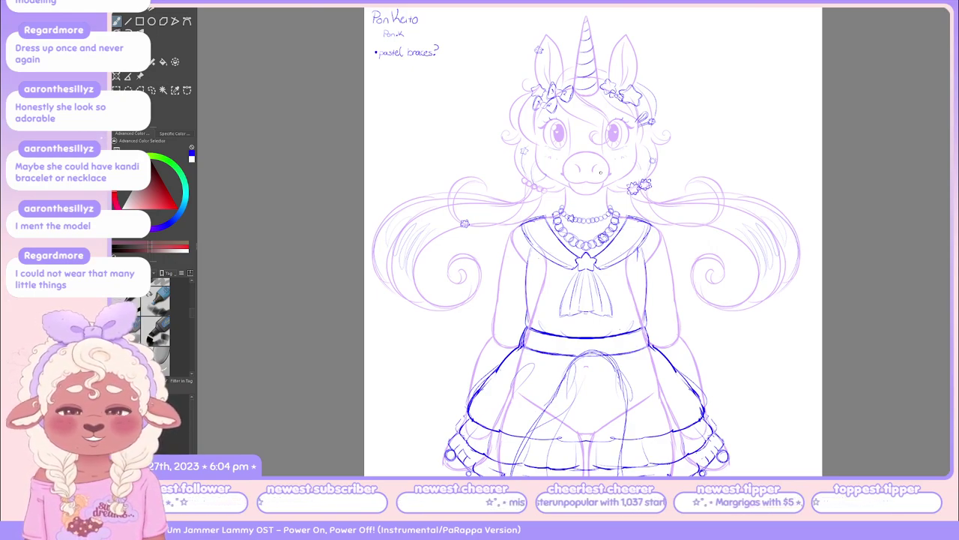
{"action": "scroll", "coordinate": [142, 326], "scroll_direction": "down", "scroll_amount": 2}
{"action": "key", "text": "ctrl+Tab"}
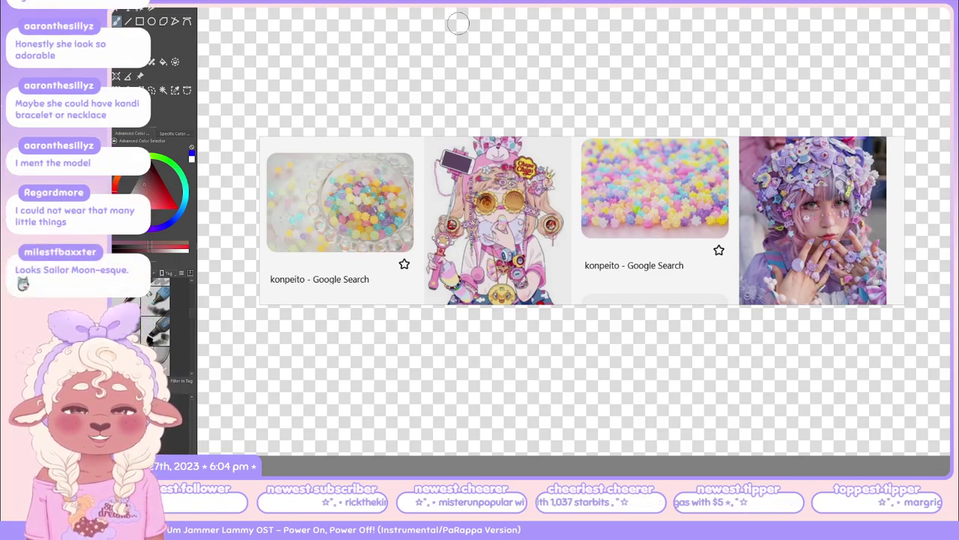
{"action": "key", "text": "ctrl+Tab"}
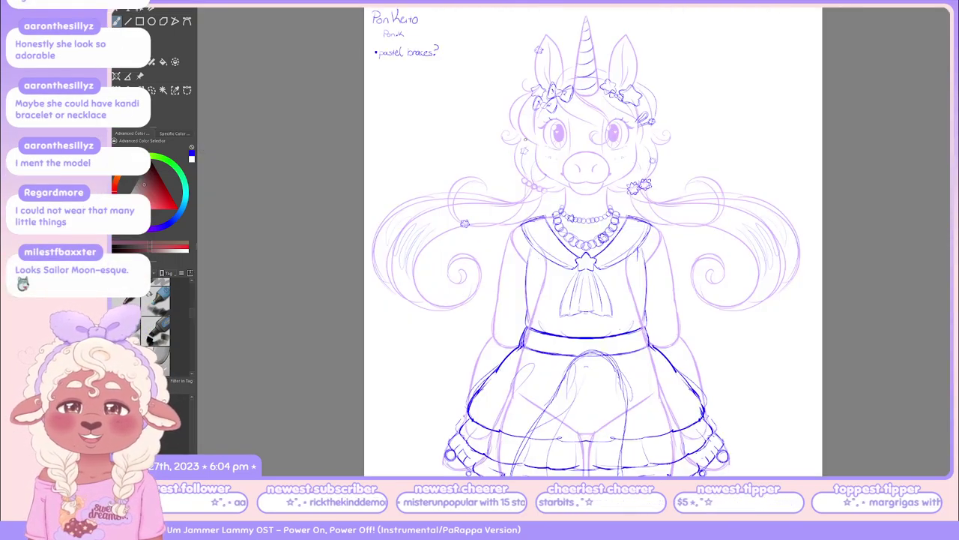
Add the photo of colourful toy combs and brushes to the unicorn sketch, placed below the "pastel braces?" note
{"action": "scroll", "coordinate": [593, 278], "scroll_direction": "up", "scroll_amount": 2}
{"action": "scroll", "coordinate": [595, 281], "scroll_direction": "down", "scroll_amount": 5}
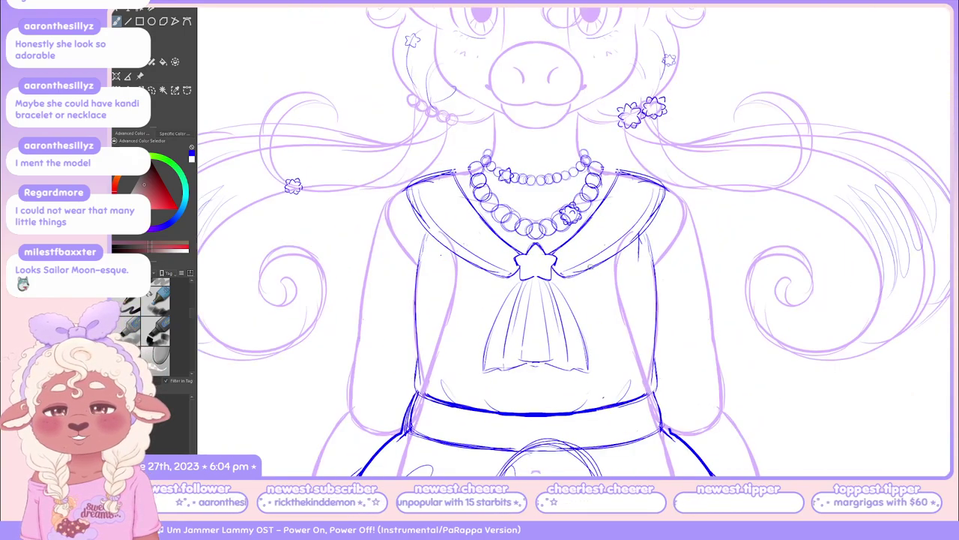
{"action": "left_click_drag", "start_coordinate": [599, 286], "coordinate": [606, 204]}
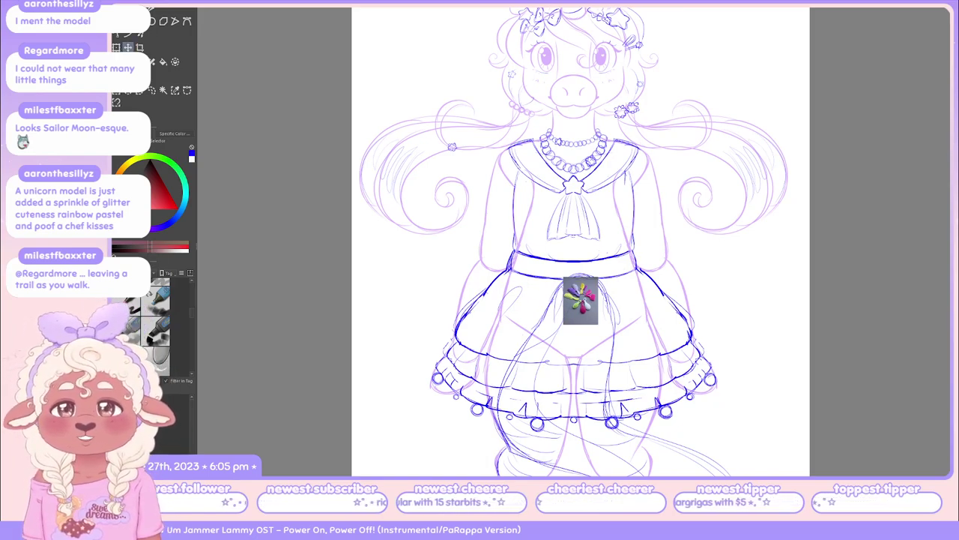
{"action": "scroll", "coordinate": [750, 67], "scroll_direction": "up", "scroll_amount": 5}
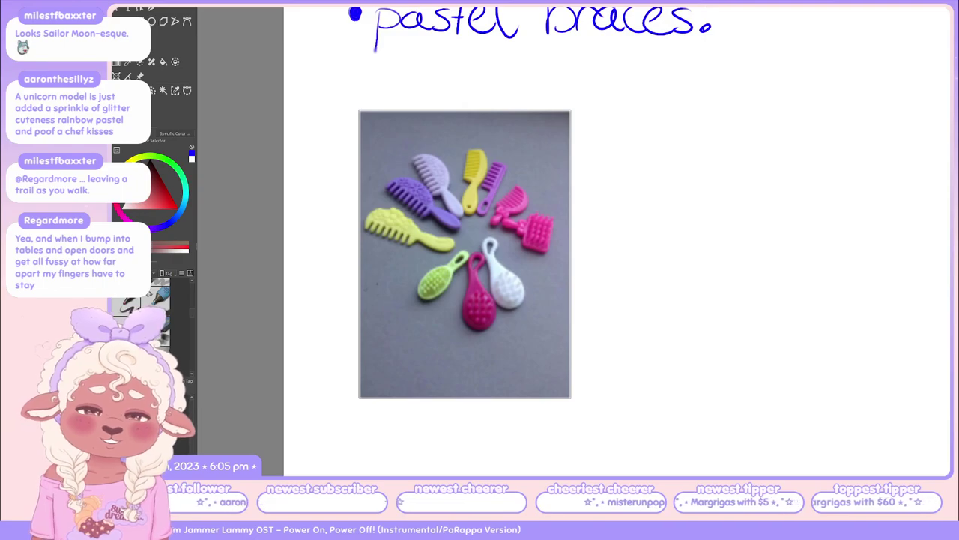
Examine the toy comb photo closely and compare it with the bows, stars and clips on the unicorn's head
{"action": "scroll", "coordinate": [618, 240], "scroll_direction": "down", "scroll_amount": 3}
{"action": "scroll", "coordinate": [618, 239], "scroll_direction": "up", "scroll_amount": 3}
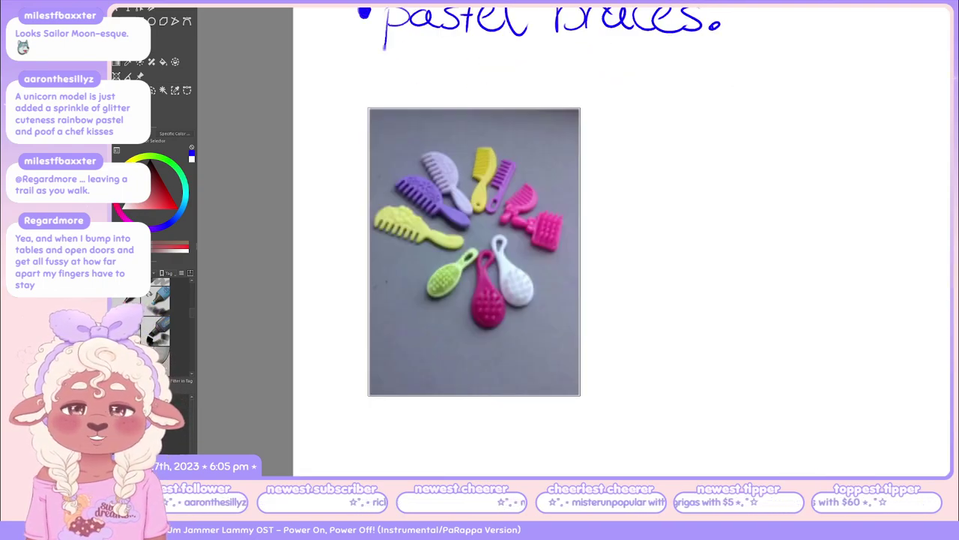
{"action": "scroll", "coordinate": [618, 240], "scroll_direction": "down", "scroll_amount": 3}
{"action": "scroll", "coordinate": [573, 240], "scroll_direction": "right", "scroll_amount": 5}
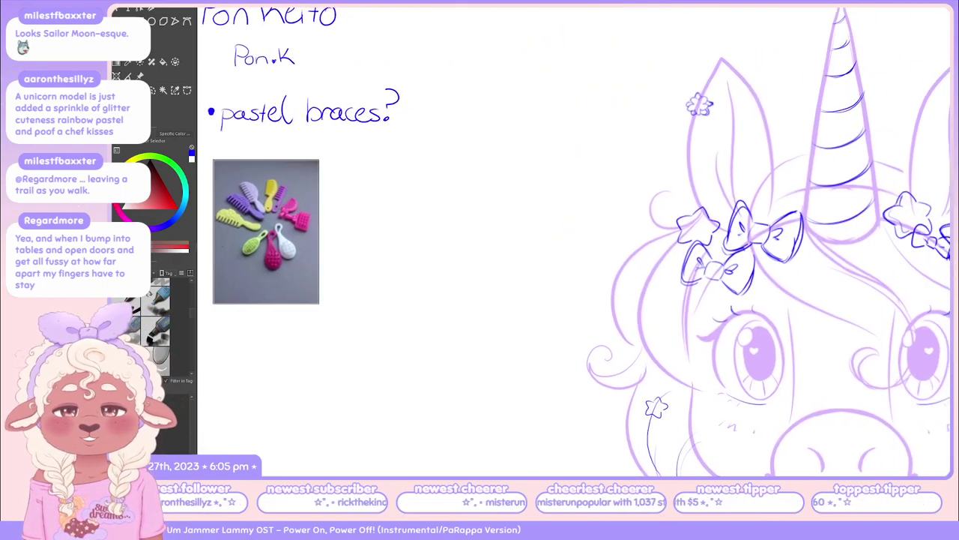
{"action": "scroll", "coordinate": [573, 255], "scroll_direction": "down", "scroll_amount": 3}
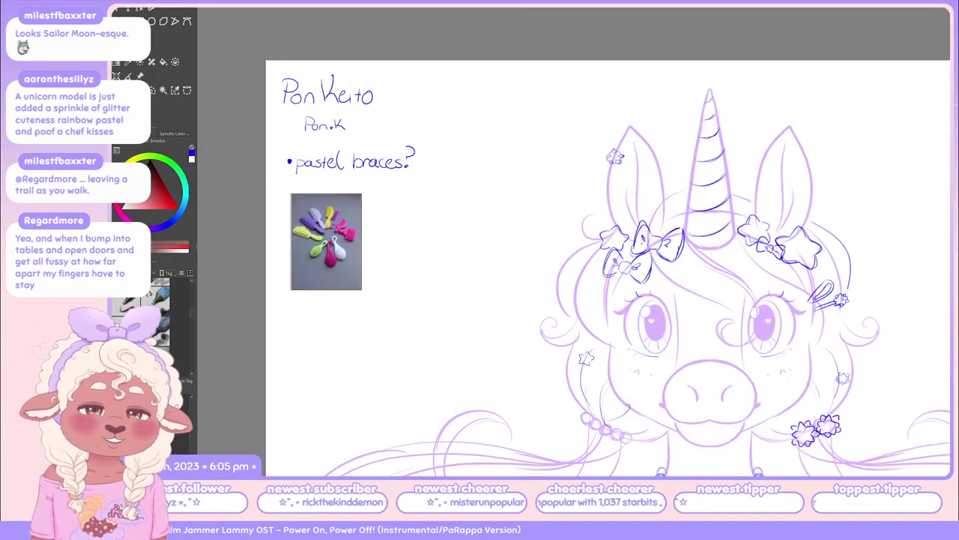
{"action": "scroll", "coordinate": [573, 255], "scroll_direction": "right", "scroll_amount": 5}
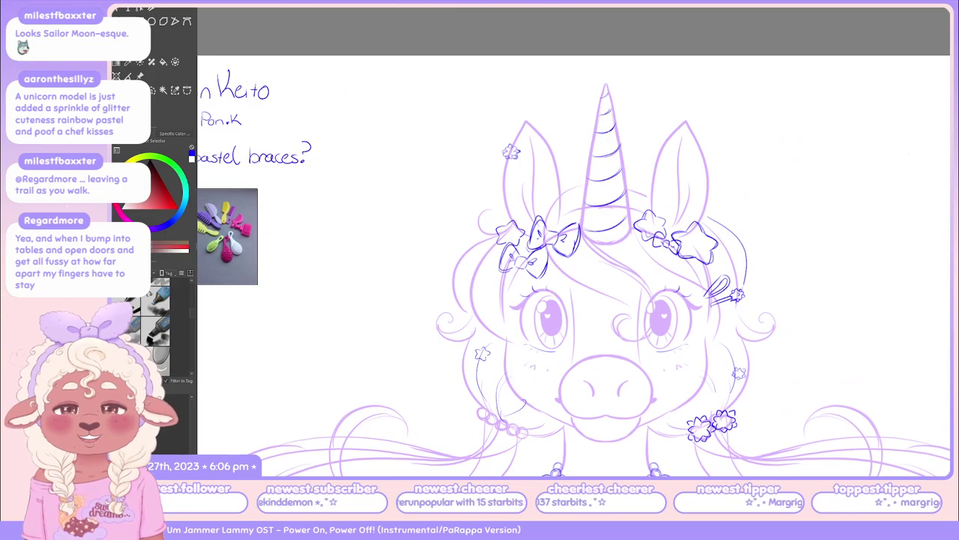
{"action": "scroll", "coordinate": [599, 247], "scroll_direction": "up", "scroll_amount": 3}
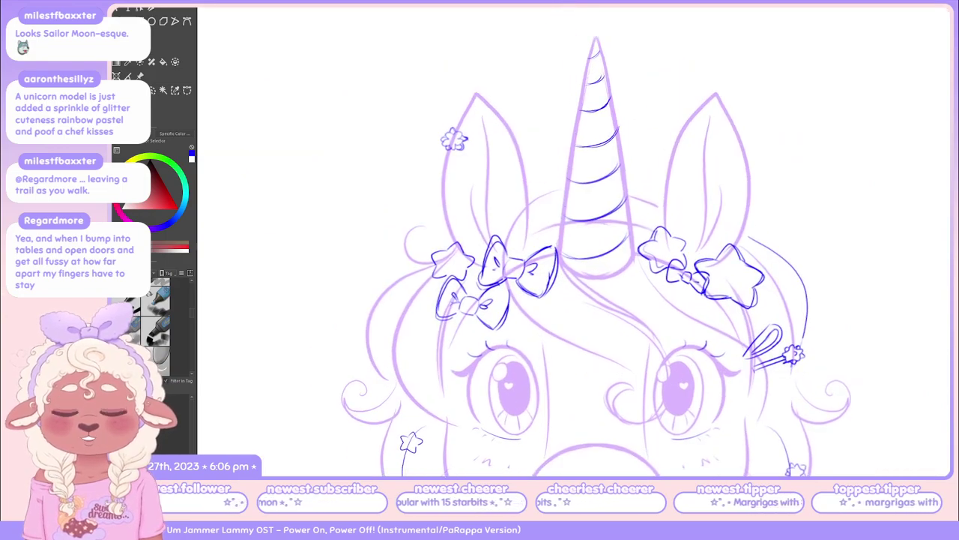
{"action": "scroll", "coordinate": [573, 247], "scroll_direction": "down", "scroll_amount": 3}
{"action": "scroll", "coordinate": [573, 247], "scroll_direction": "down", "scroll_amount": 1}
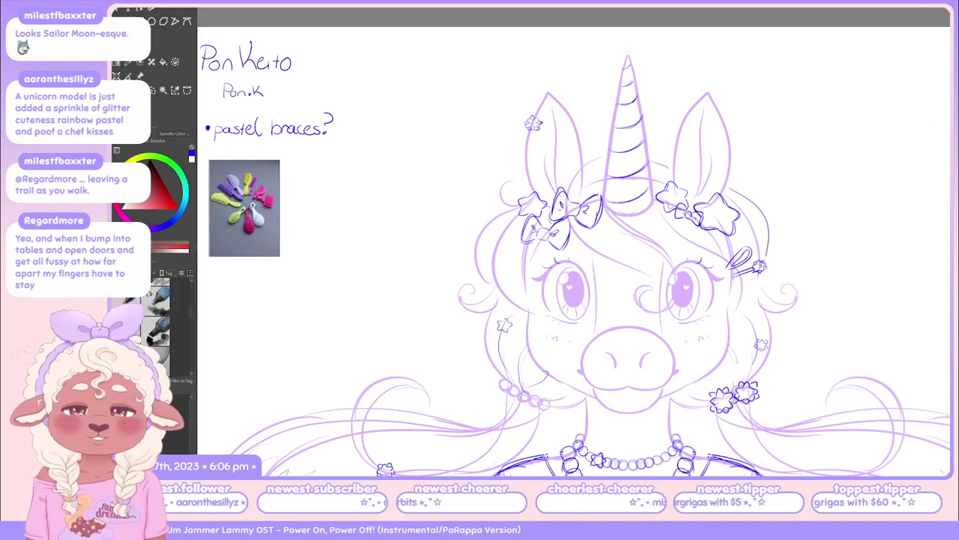
Inspect the unicorn's head up close and from afar, checking the horn, ears, bows, stars and hair clips
{"action": "scroll", "coordinate": [573, 247], "scroll_direction": "down", "scroll_amount": 1}
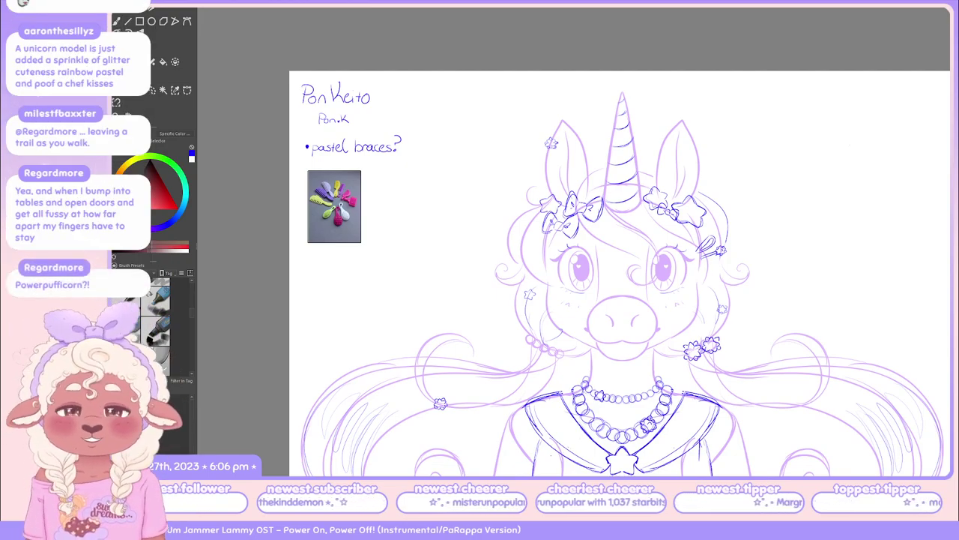
{"action": "scroll", "coordinate": [435, 228], "scroll_direction": "up", "scroll_amount": 1}
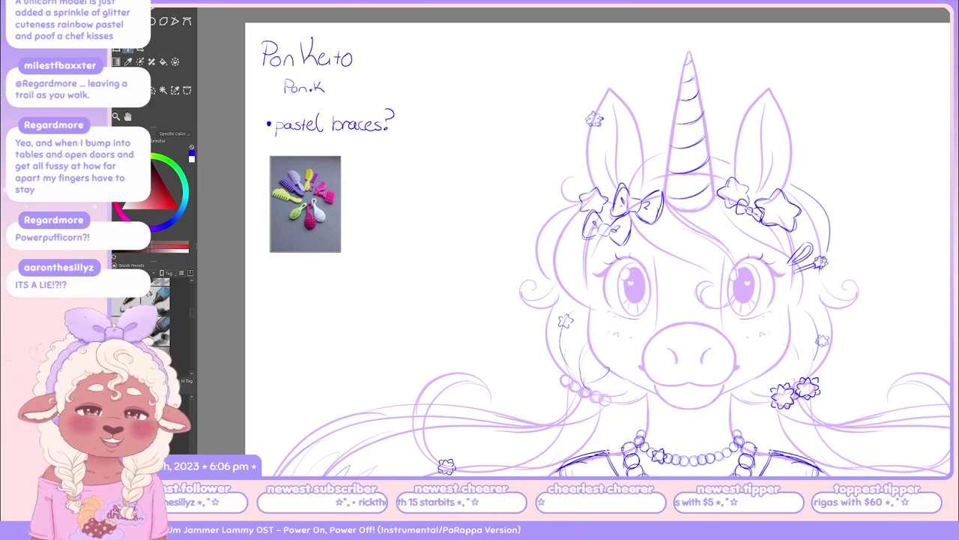
{"action": "scroll", "coordinate": [600, 239], "scroll_direction": "up", "scroll_amount": 3}
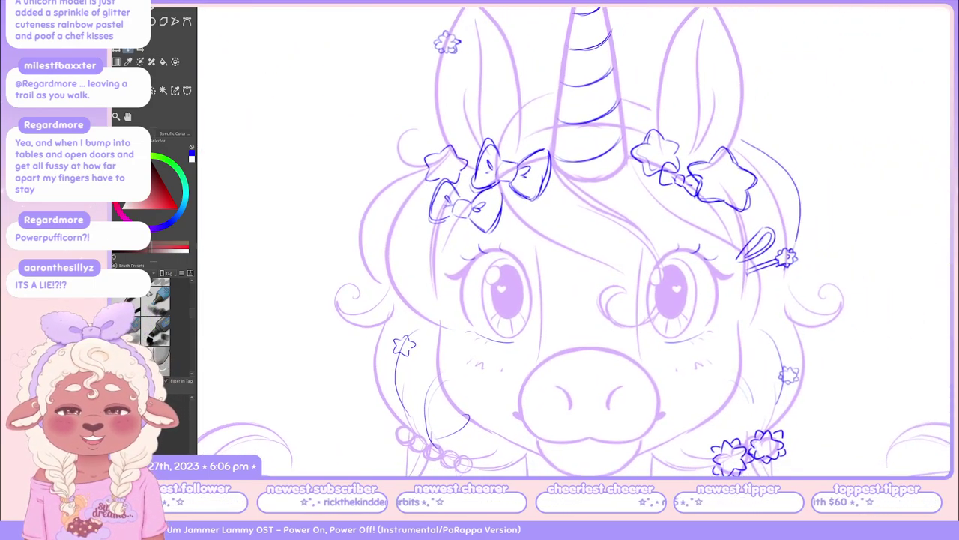
{"action": "scroll", "coordinate": [570, 240], "scroll_direction": "down", "scroll_amount": 3}
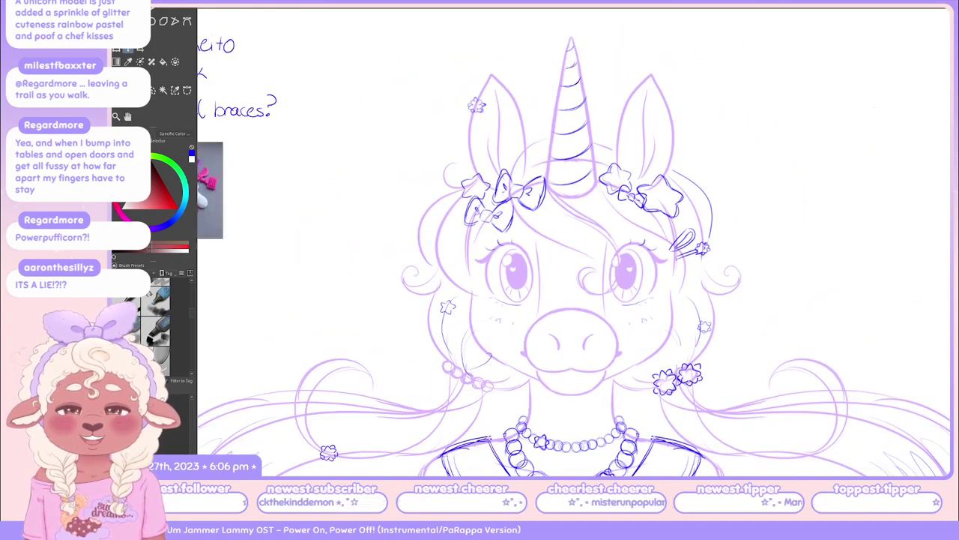
{"action": "scroll", "coordinate": [588, 38], "scroll_direction": "up", "scroll_amount": 2}
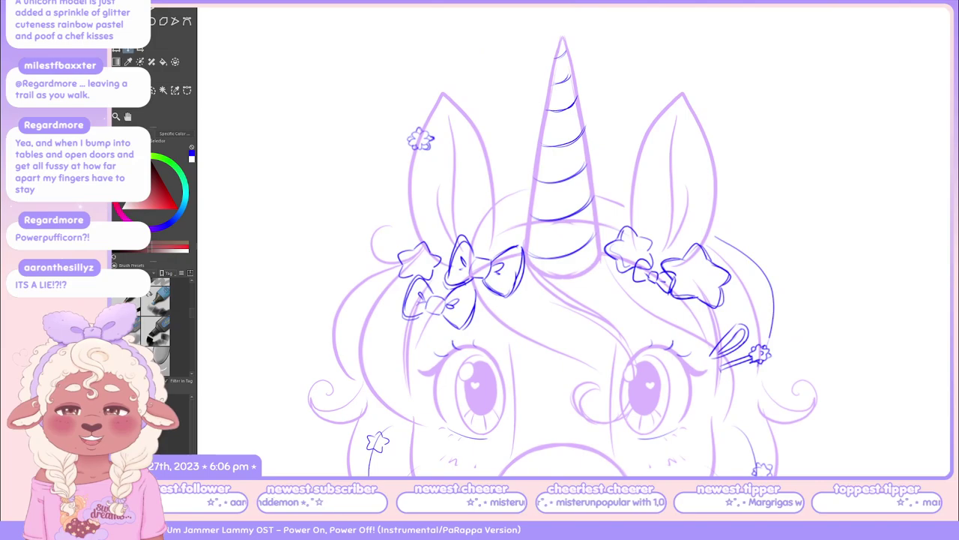
{"action": "scroll", "coordinate": [573, 240], "scroll_direction": "down", "scroll_amount": 2}
{"action": "scroll", "coordinate": [586, 269], "scroll_direction": "up", "scroll_amount": 2}
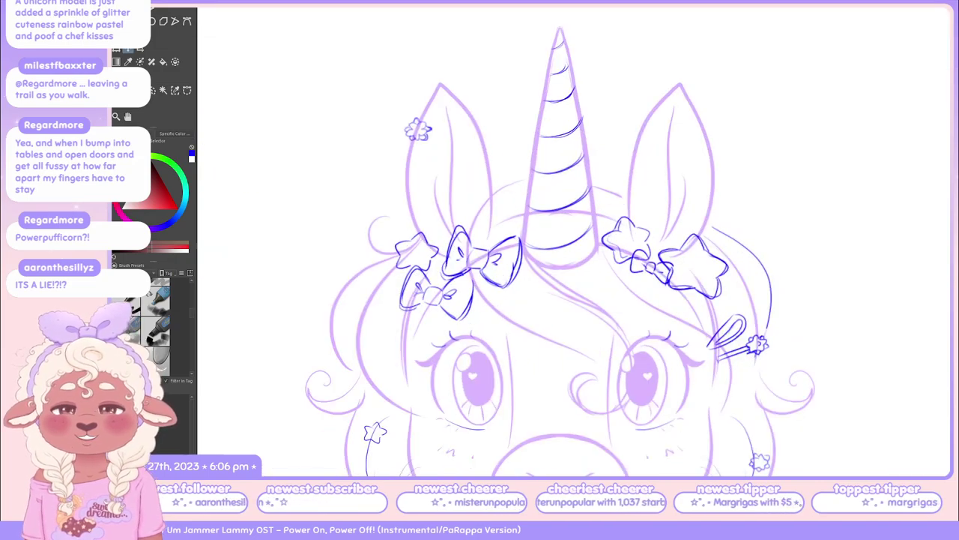
{"action": "scroll", "coordinate": [420, 272], "scroll_direction": "up", "scroll_amount": 2}
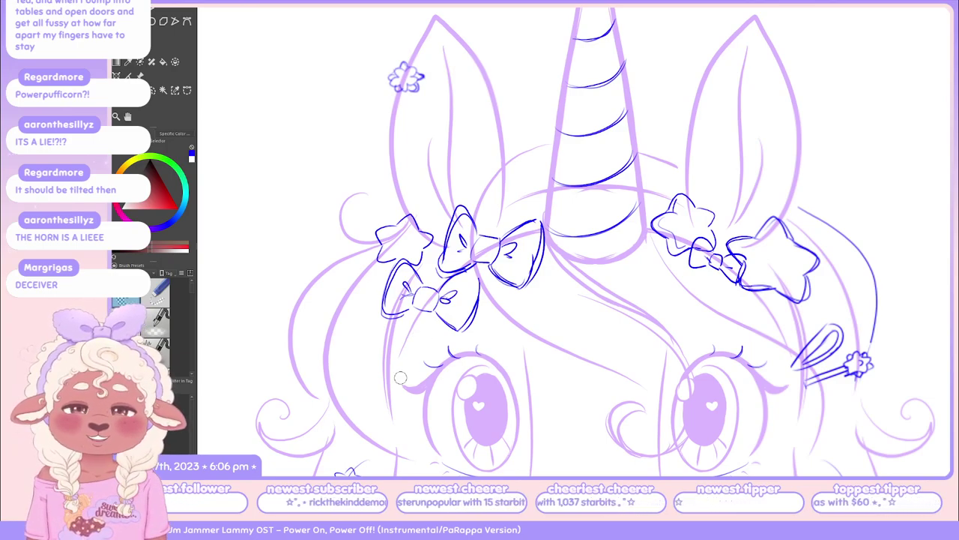
Examine the toy comb and brush photo beneath the "pastel braces?" note at close range
{"action": "scroll", "coordinate": [400, 377], "scroll_direction": "down", "scroll_amount": 5}
{"action": "left_click_drag", "start_coordinate": [449, 215], "coordinate": [533, 218]}
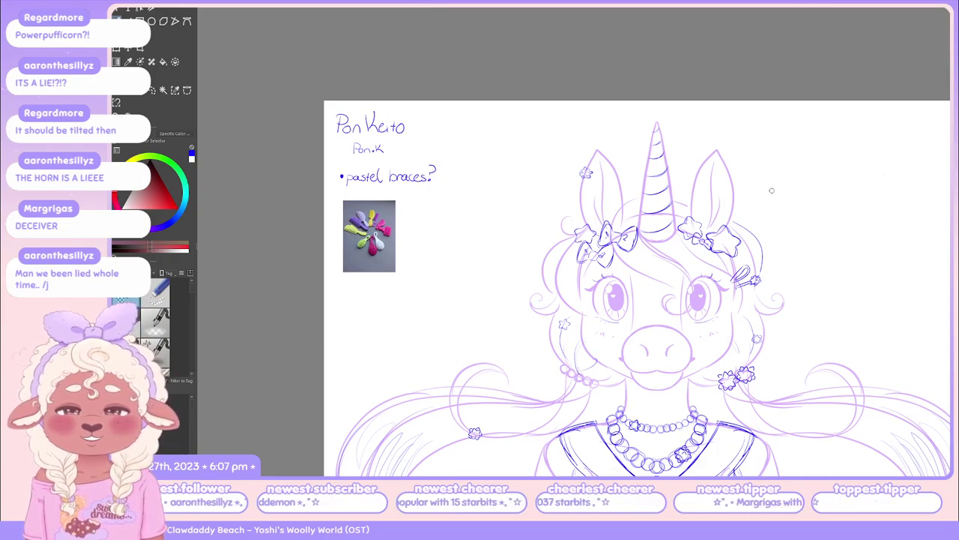
{"action": "scroll", "coordinate": [772, 191], "scroll_direction": "up", "scroll_amount": 1}
{"action": "mouse_move", "coordinate": [404, 213]}
{"action": "left_mouse_down"}
{"action": "mouse_move", "coordinate": [561, 197]}
{"action": "mouse_move", "coordinate": [628, 215]}
{"action": "left_mouse_up"}
{"action": "scroll", "coordinate": [529, 195], "scroll_direction": "up", "scroll_amount": 1}
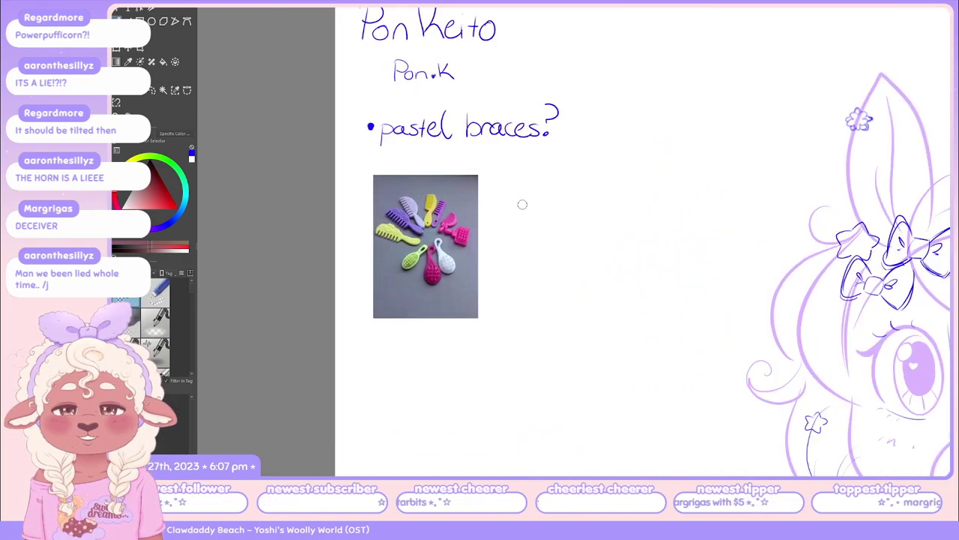
{"action": "left_click_drag", "start_coordinate": [492, 224], "coordinate": [631, 245]}
{"action": "scroll", "coordinate": [586, 232], "scroll_direction": "up", "scroll_amount": 2}
{"action": "scroll", "coordinate": [630, 247], "scroll_direction": "up", "scroll_amount": 1}
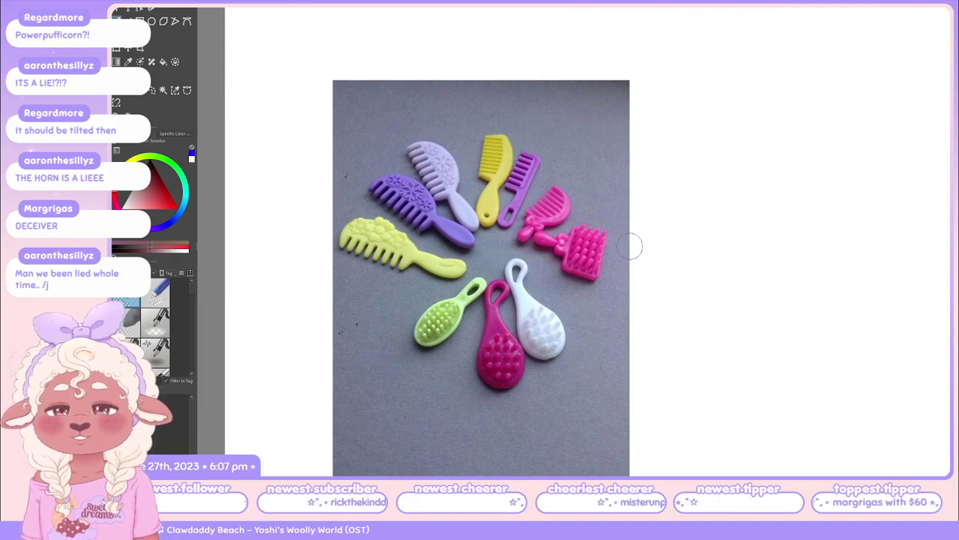
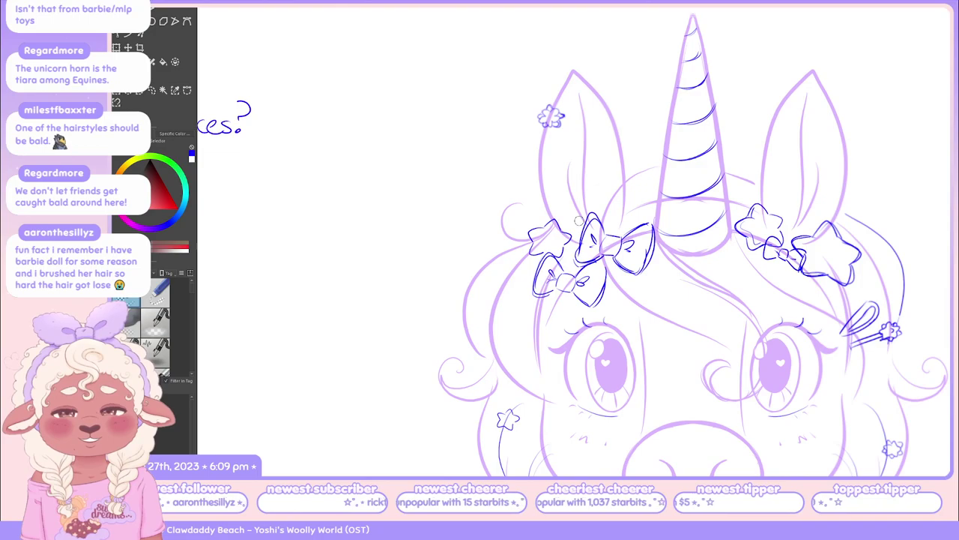
Review the unicorn's whole design from the head accessories down to the ruffled skirt and legs
{"action": "scroll", "coordinate": [579, 221], "scroll_direction": "down", "scroll_amount": 3}
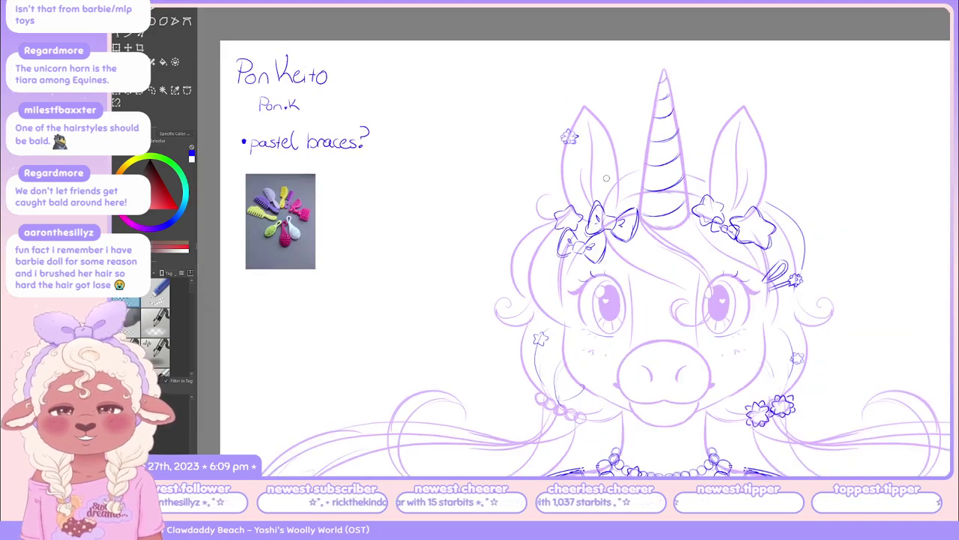
{"action": "scroll", "coordinate": [557, 209], "scroll_direction": "up", "scroll_amount": 1}
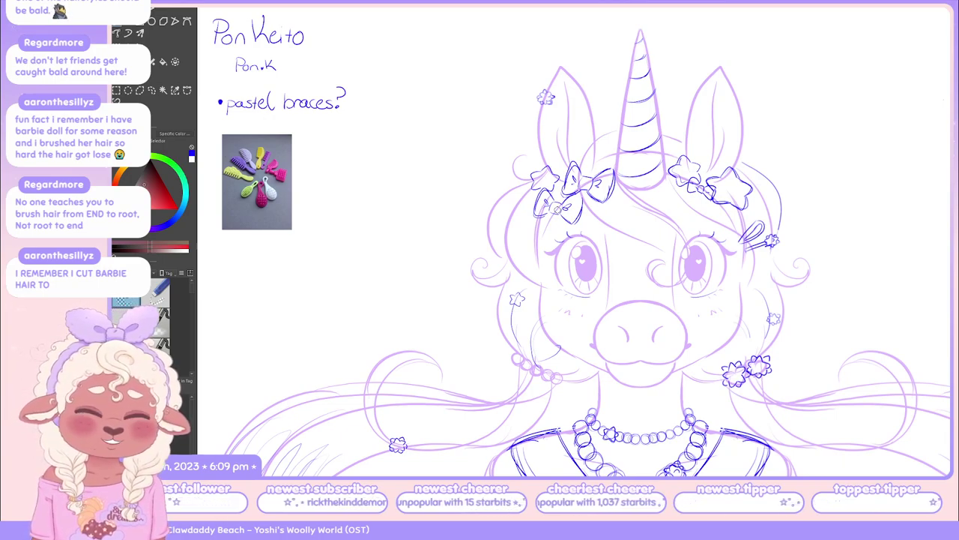
{"action": "key", "text": "ctrl+minus"}
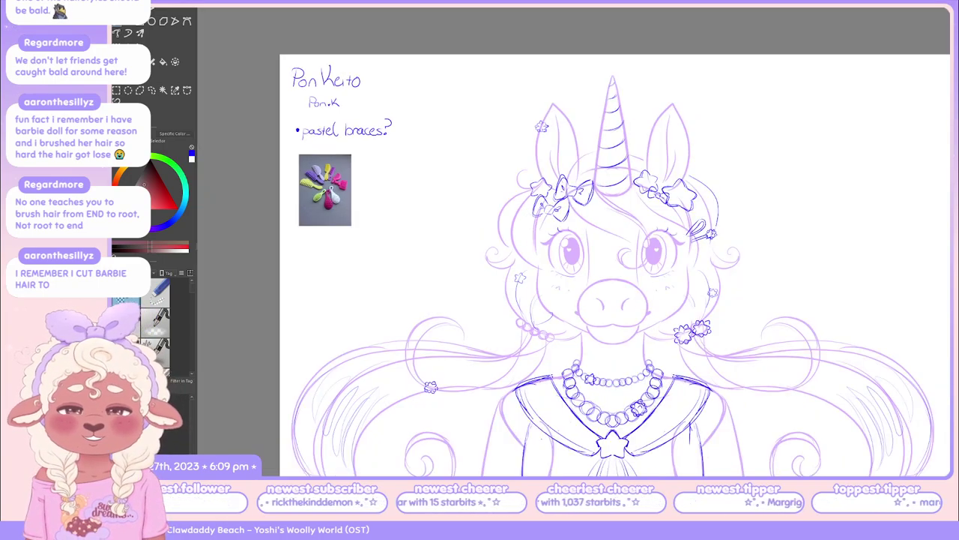
{"action": "mouse_move", "coordinate": [615, 255]}
{"action": "left_mouse_down"}
{"action": "mouse_move", "coordinate": [607, 217]}
{"action": "mouse_move", "coordinate": [565, 228]}
{"action": "left_mouse_up"}
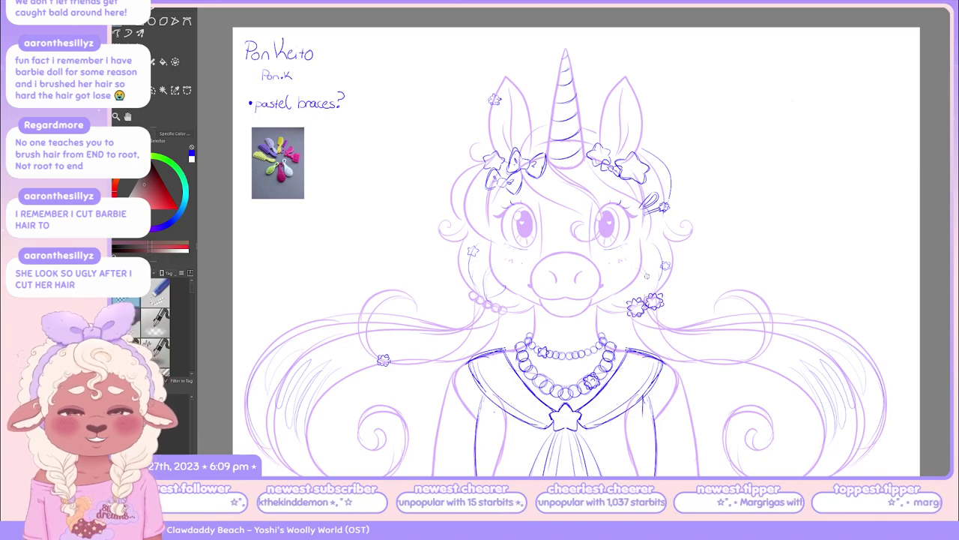
{"action": "scroll", "coordinate": [676, 314], "scroll_direction": "down", "scroll_amount": 2}
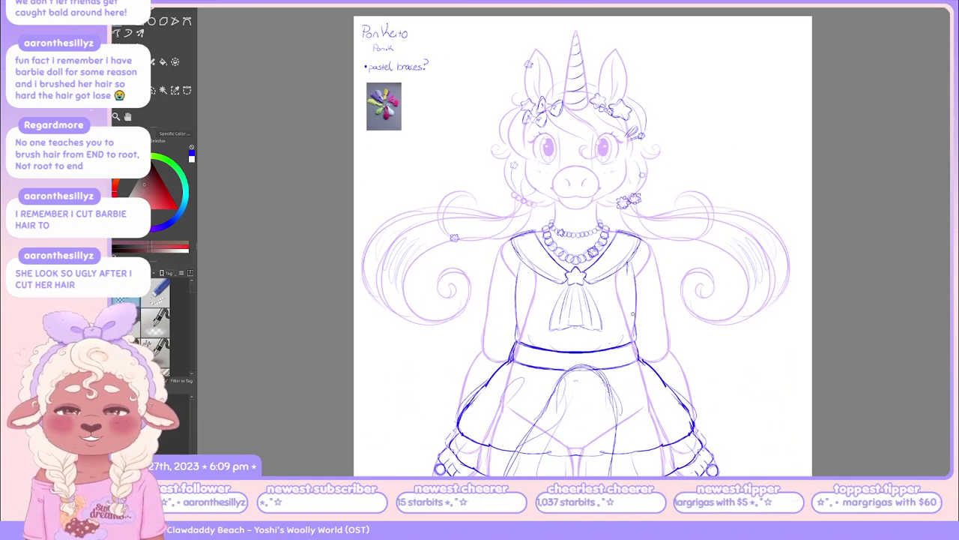
{"action": "scroll", "coordinate": [634, 316], "scroll_direction": "down", "scroll_amount": 2}
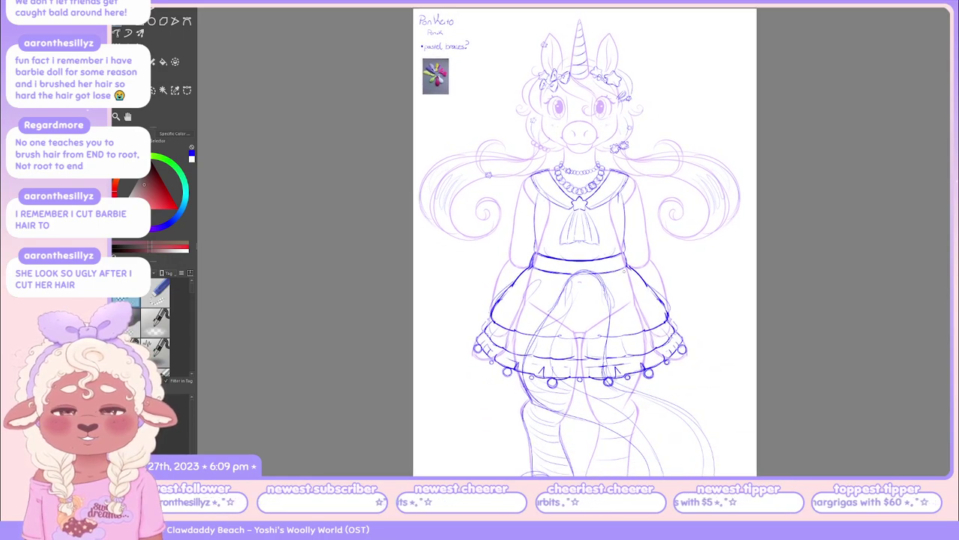
{"action": "scroll", "coordinate": [620, 266], "scroll_direction": "up", "scroll_amount": 2}
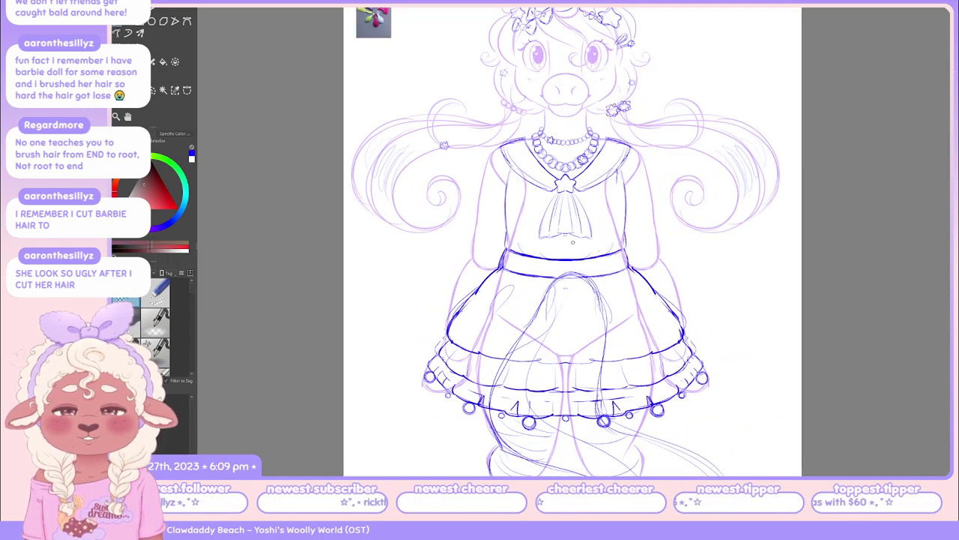
{"action": "scroll", "coordinate": [578, 241], "scroll_direction": "left", "scroll_amount": 1}
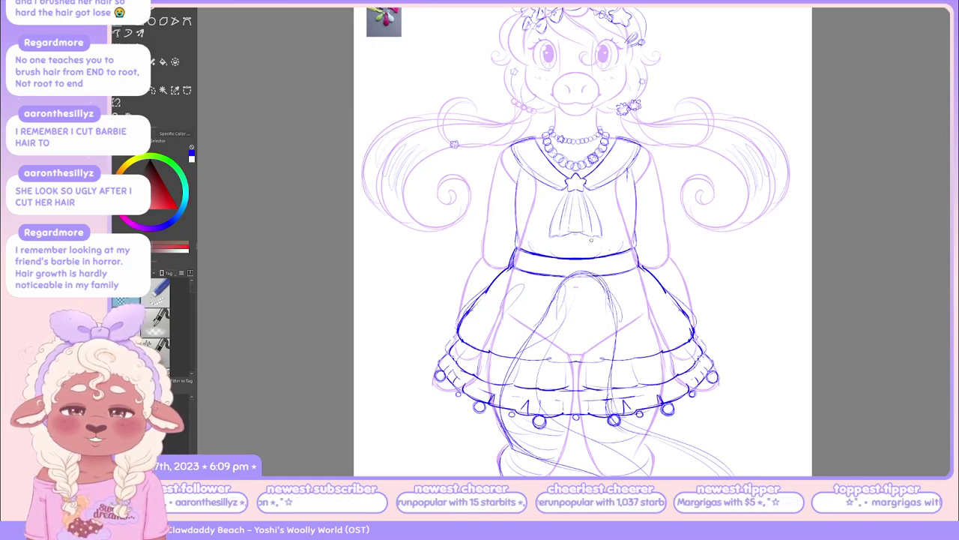
Study the sailor collar, bead necklaces, star brooch, pleated neckerchief and waistband on the unicorn's outfit
{"action": "scroll", "coordinate": [575, 179], "scroll_direction": "up", "scroll_amount": 6}
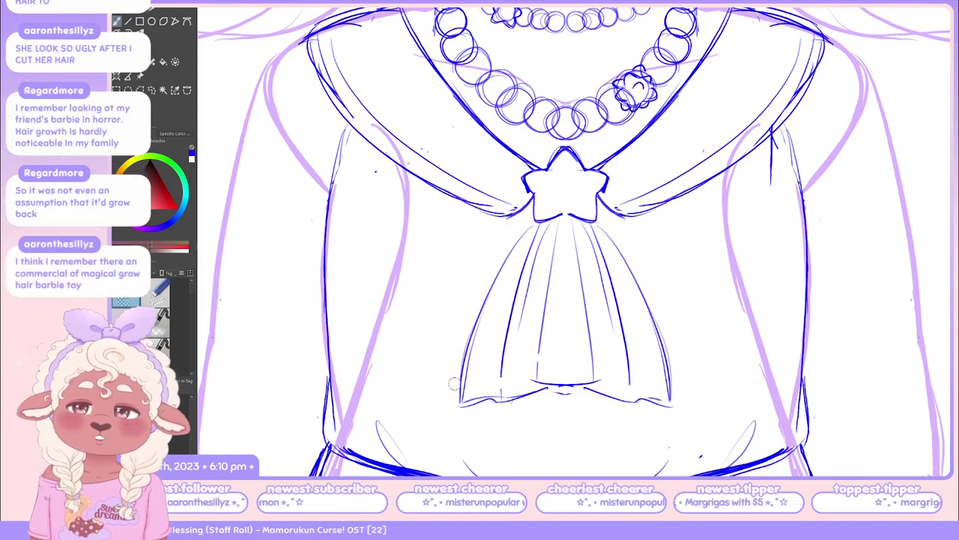
{"action": "scroll", "coordinate": [446, 380], "scroll_direction": "down", "scroll_amount": 1}
{"action": "scroll", "coordinate": [456, 391], "scroll_direction": "down", "scroll_amount": 3}
{"action": "scroll", "coordinate": [457, 391], "scroll_direction": "up", "scroll_amount": 3}
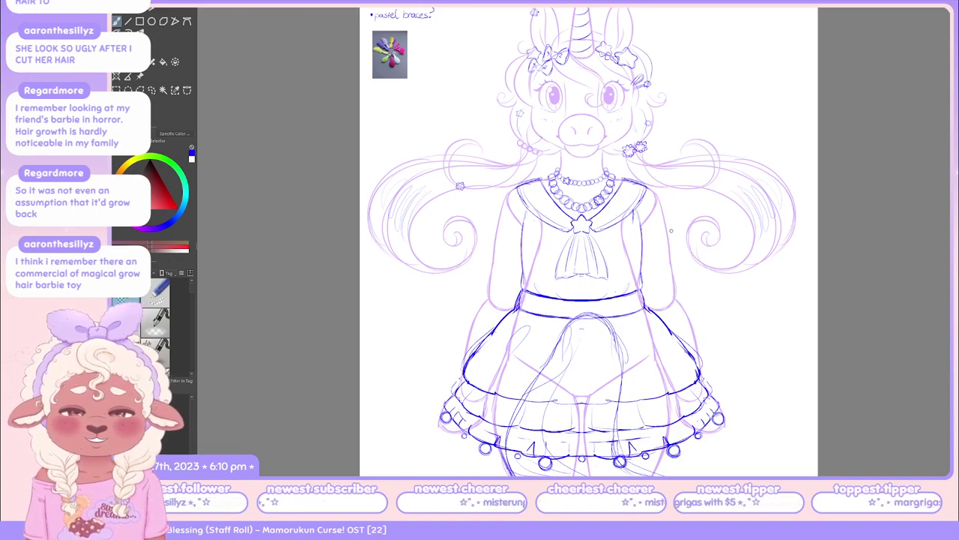
{"action": "scroll", "coordinate": [671, 230], "scroll_direction": "up", "scroll_amount": 2}
{"action": "left_click_drag", "start_coordinate": [666, 245], "coordinate": [710, 251]}
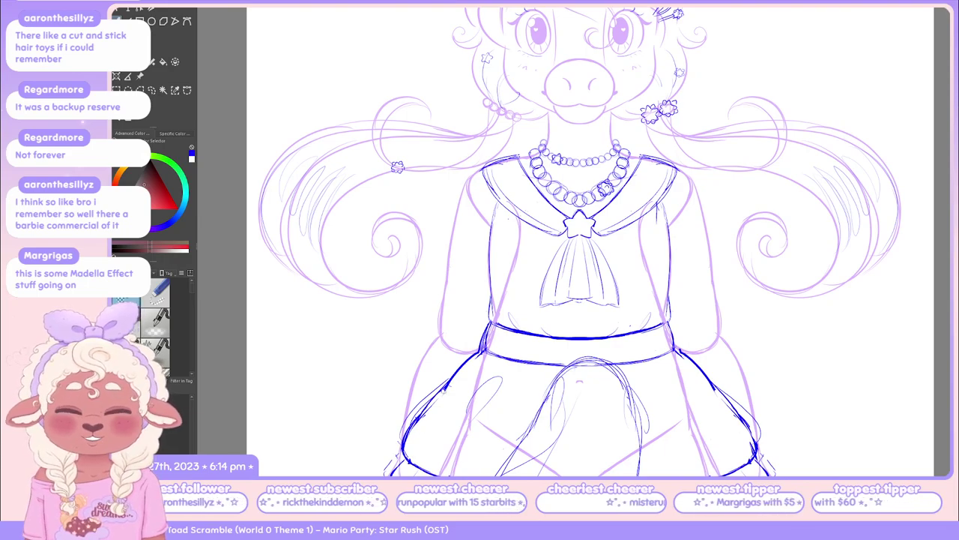
{"action": "key", "text": "ctrl+minus"}
{"action": "key", "text": "ctrl+plus"}
{"action": "key", "text": "ctrl+plus"}
{"action": "key", "text": "ctrl+plus"}
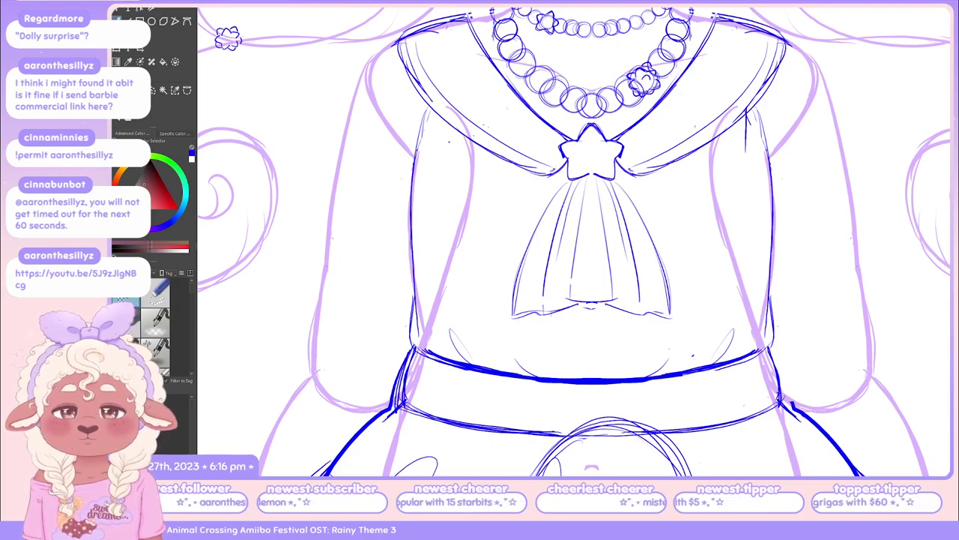
View the photo of the blonde long-haired doll, and return to the unicorn sketch to review its hair and layered outfit
{"action": "key", "text": "ctrl+Tab"}
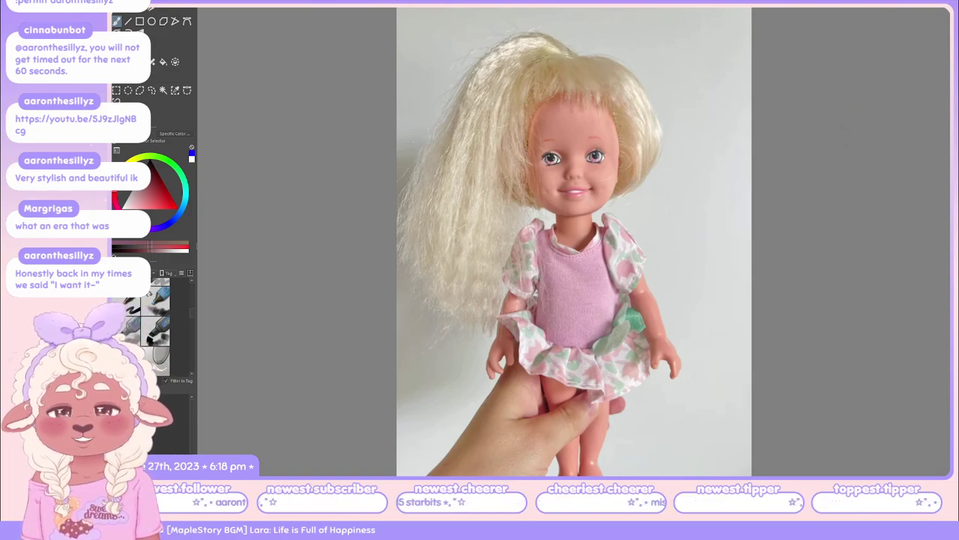
{"action": "key", "text": "ctrl+Tab"}
{"action": "scroll", "coordinate": [641, 198], "scroll_direction": "down", "scroll_amount": 2}
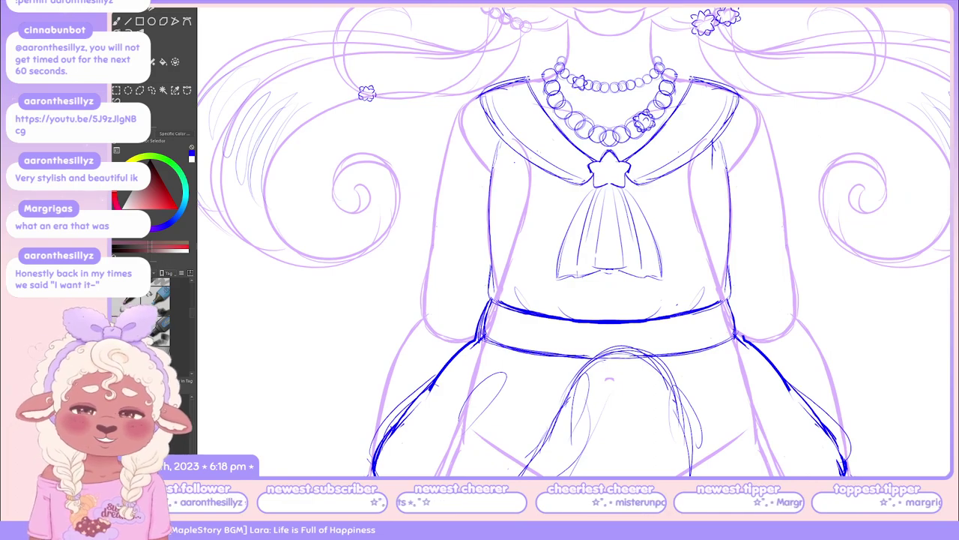
{"action": "scroll", "coordinate": [685, 188], "scroll_direction": "down", "scroll_amount": 2}
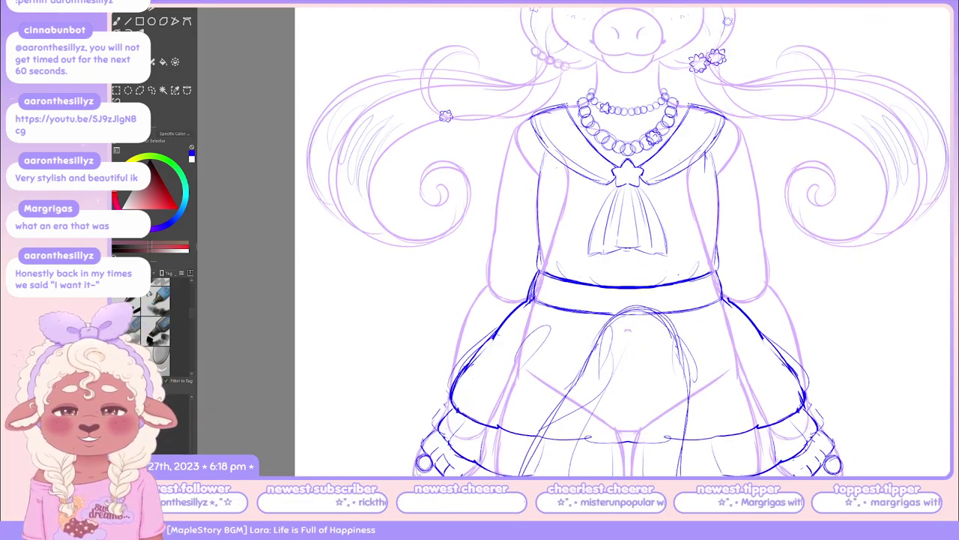
{"action": "scroll", "coordinate": [622, 240], "scroll_direction": "down", "scroll_amount": 3}
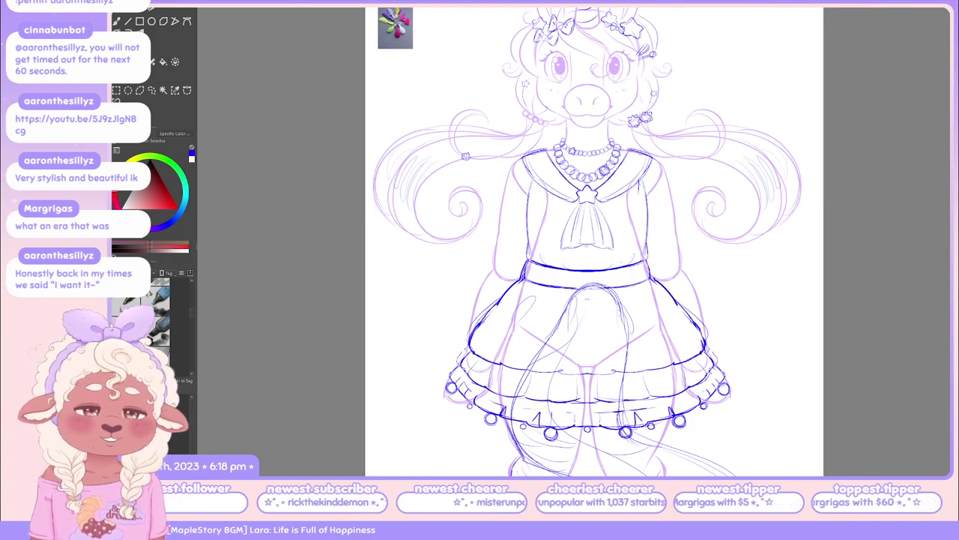
{"action": "scroll", "coordinate": [592, 239], "scroll_direction": "up", "scroll_amount": 2}
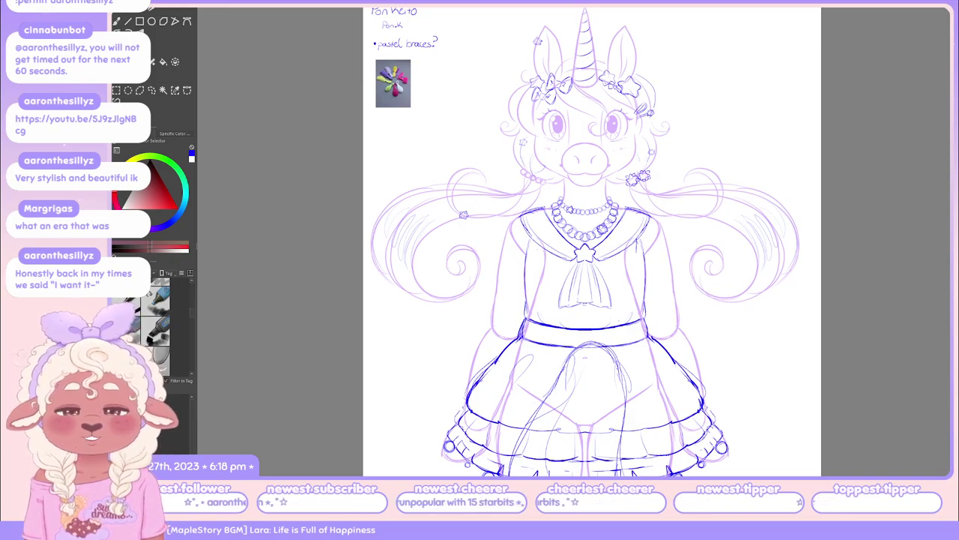
{"action": "left_click_drag", "start_coordinate": [584, 247], "coordinate": [533, 180]}
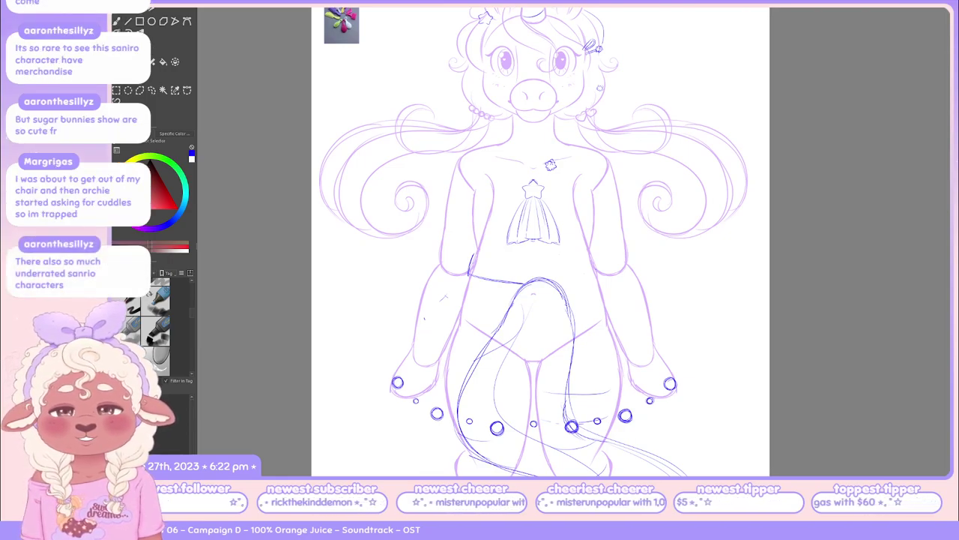
Browse the Sugarbunnies soft cream maker and Choco Choco Pukurin toy pictures and the Sanrio merchandise shop screenshots
{"action": "key", "text": "alt+Tab"}
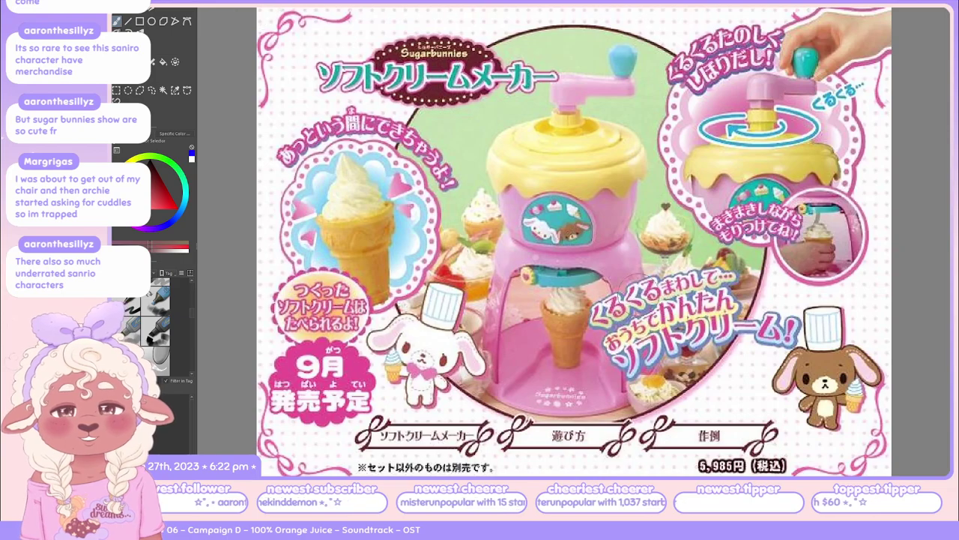
{"action": "scroll", "coordinate": [588, 253], "scroll_direction": "down", "scroll_amount": 2}
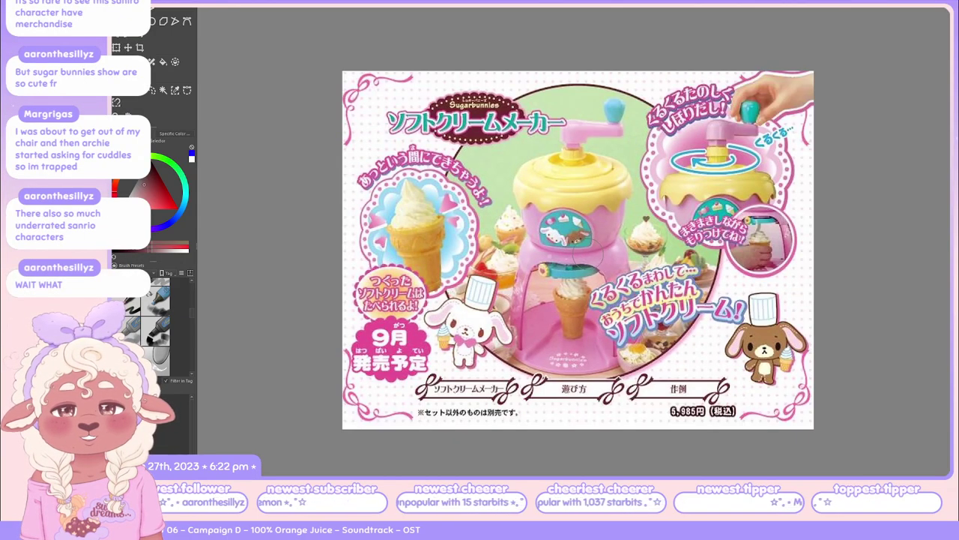
{"action": "scroll", "coordinate": [588, 253], "scroll_direction": "up", "scroll_amount": 3}
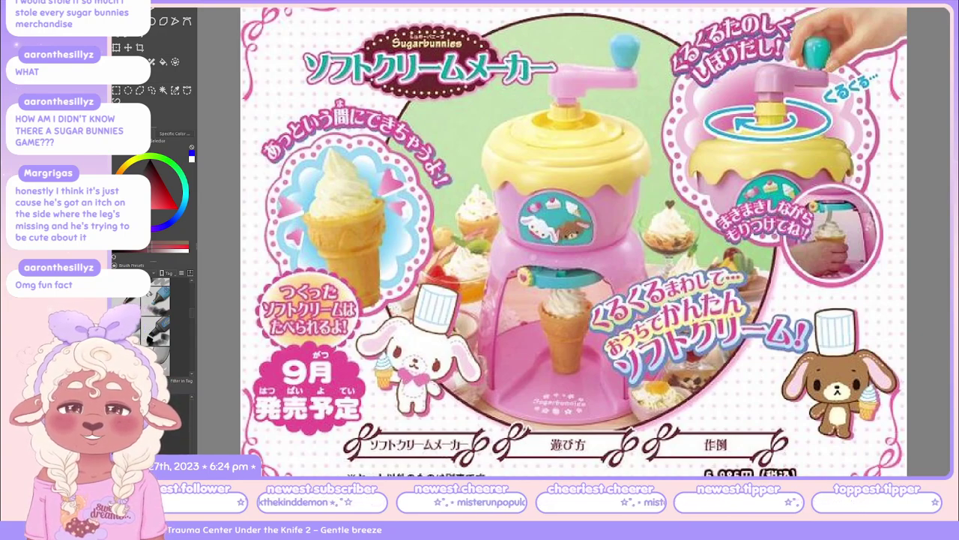
{"action": "key", "text": "alt+Tab"}
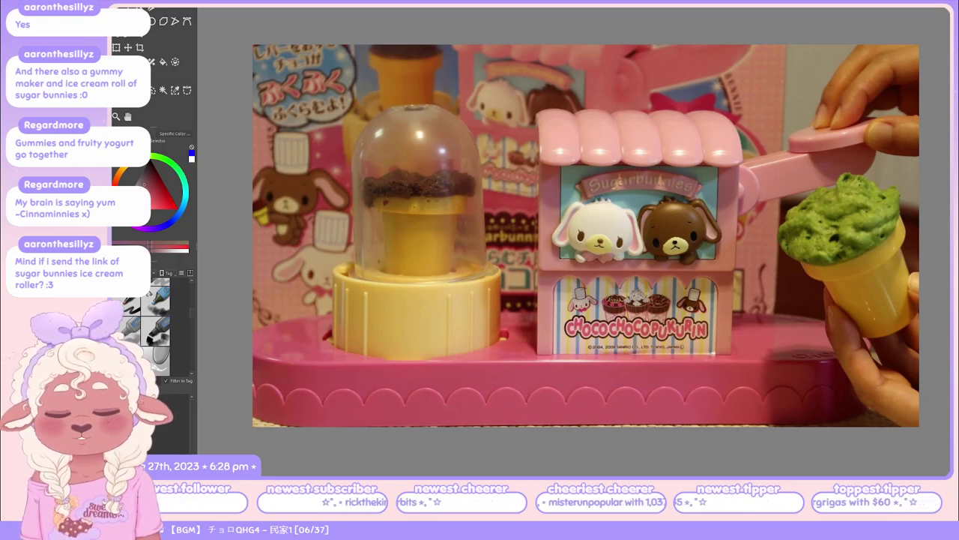
{"action": "key", "text": "alt+Tab"}
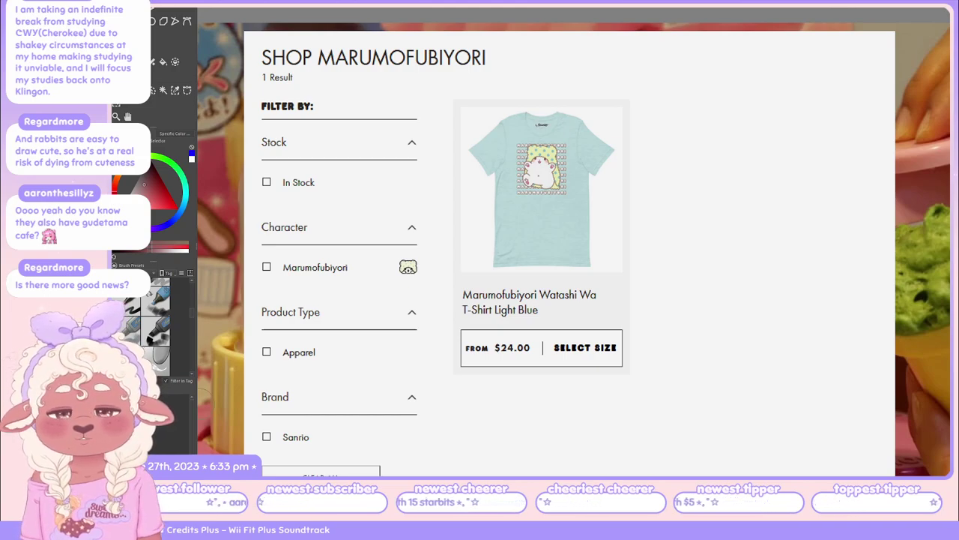
{"action": "key", "text": "ctrl+Tab"}
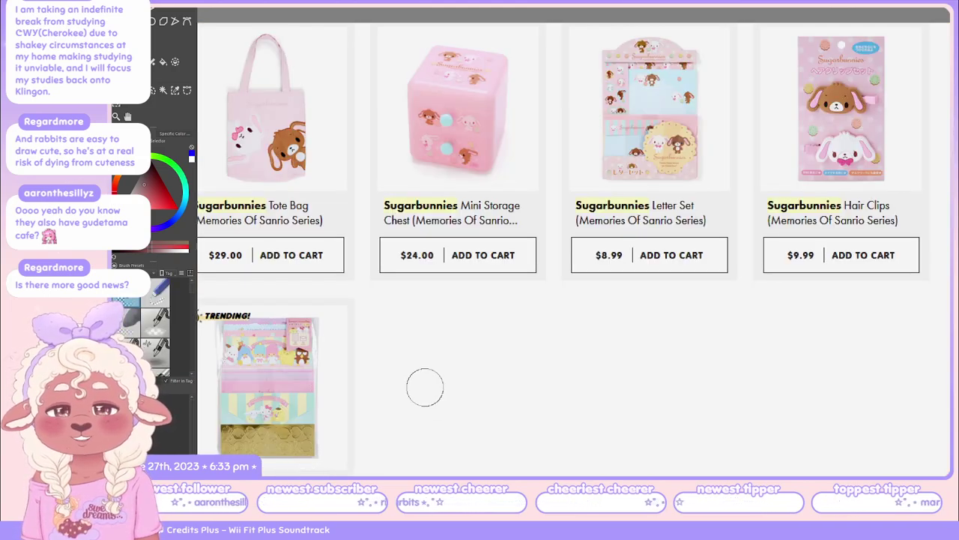
View the Sugarbunnies merchandise screenshot, and return to the unicorn's bare body sketch
{"action": "key", "text": "ctrl+minus"}
{"action": "left_click_drag", "start_coordinate": [418, 380], "coordinate": [451, 330]}
{"action": "scroll", "coordinate": [470, 316], "scroll_direction": "up", "scroll_amount": 1}
{"action": "scroll", "coordinate": [470, 322], "scroll_direction": "down", "scroll_amount": 1}
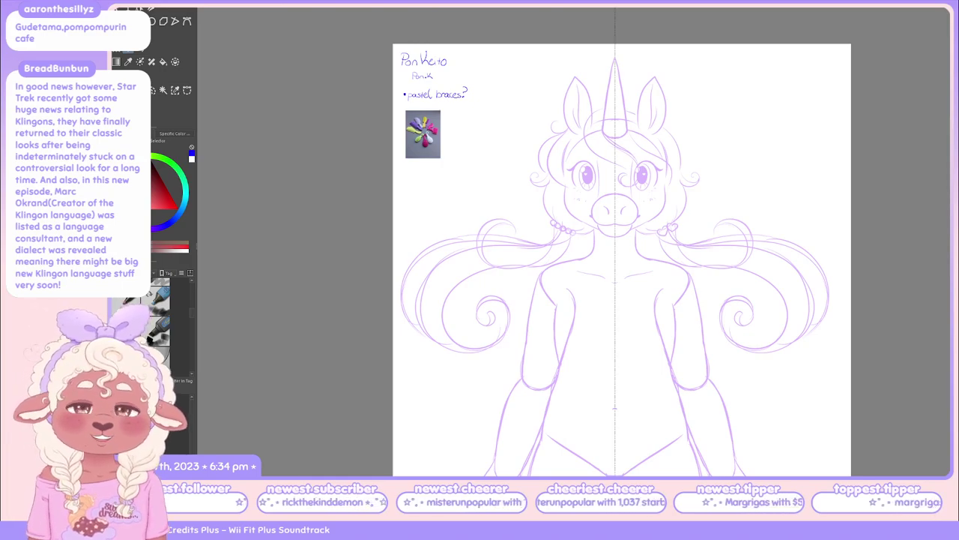
{"action": "scroll", "coordinate": [526, 161], "scroll_direction": "down", "scroll_amount": 2}
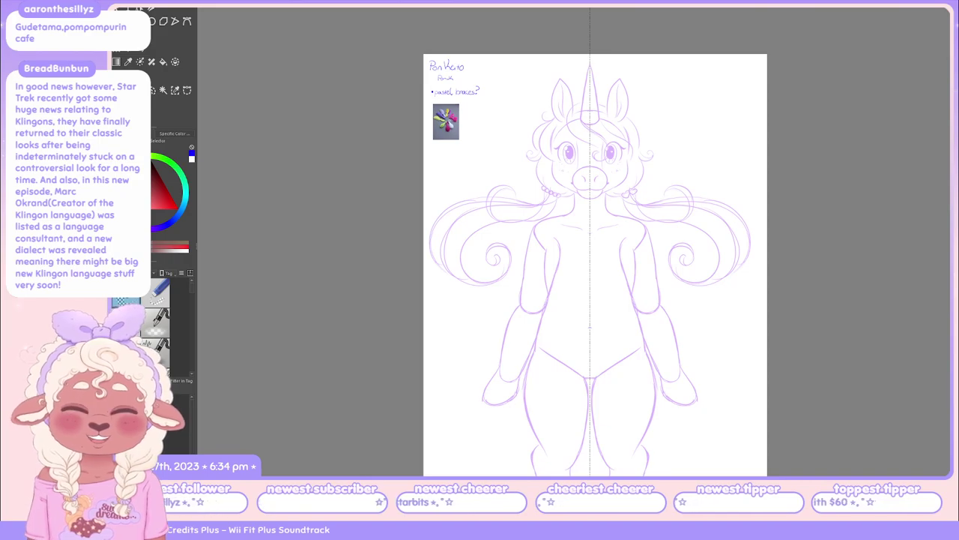
{"action": "key", "text": "b"}
{"action": "left_click_drag", "start_coordinate": [538, 335], "coordinate": [641, 328]}
{"action": "key", "text": "ctrl+z"}
{"action": "key", "text": "ctrl+z"}
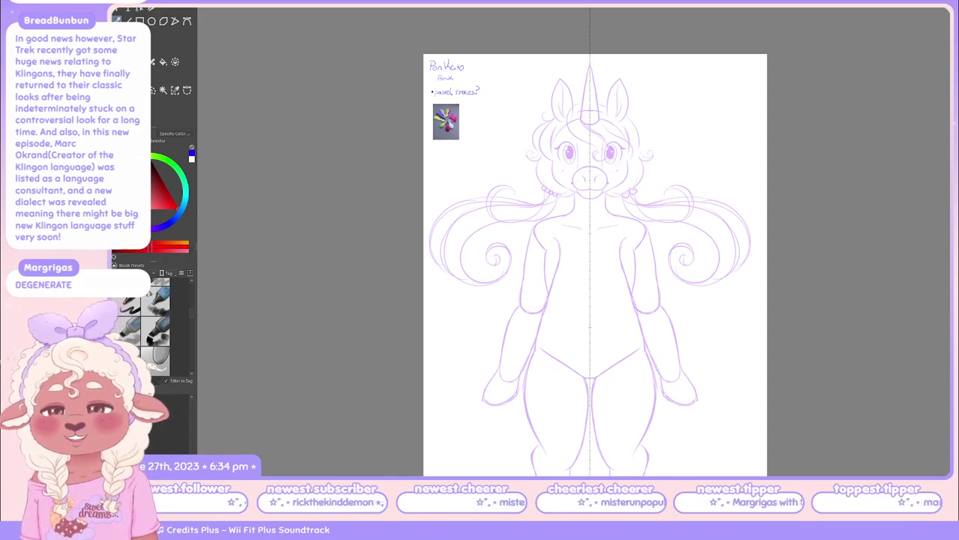
Switch to the blue drawing colour and sketch a horizontal line across the unicorn's waist, undoing the unwanted trial strokes
{"action": "key", "text": "x"}
{"action": "left_click_drag", "start_coordinate": [529, 338], "coordinate": [650, 337]}
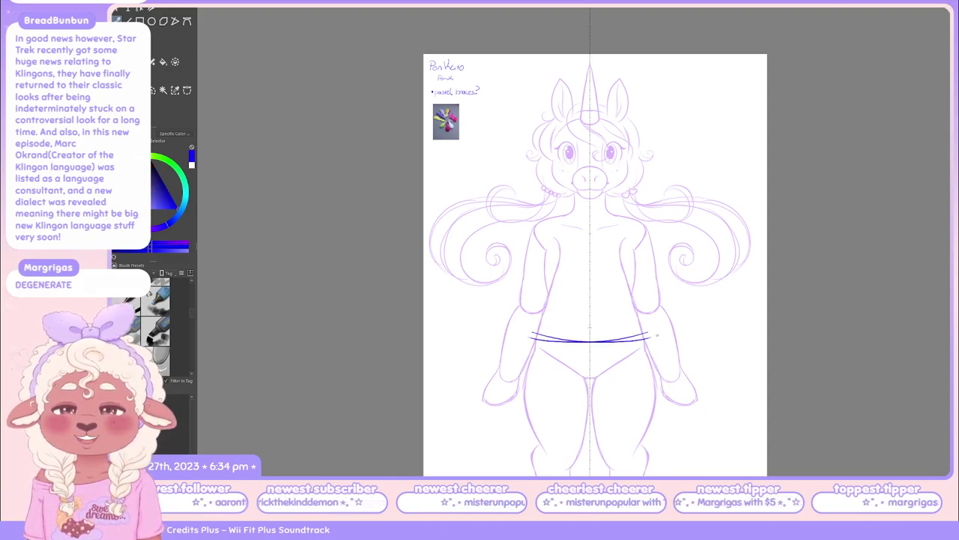
{"action": "key", "text": "ctrl+z"}
{"action": "left_click_drag", "start_coordinate": [533, 329], "coordinate": [646, 329]}
{"action": "key", "text": "ctrl+z"}
{"action": "left_click_drag", "start_coordinate": [561, 308], "coordinate": [629, 302]}
{"action": "key", "text": "ctrl+z"}
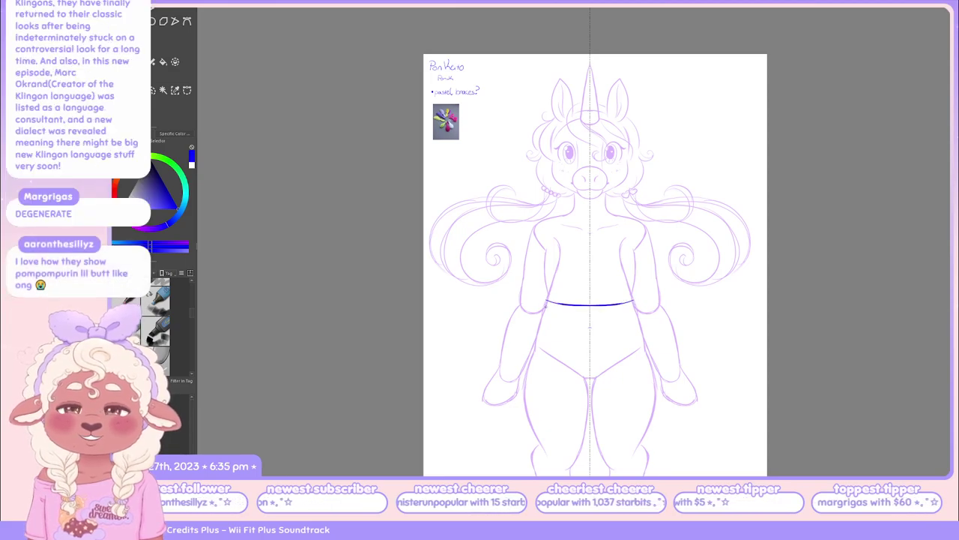
{"action": "key", "text": "ctrl+z"}
{"action": "left_click_drag", "start_coordinate": [530, 303], "coordinate": [649, 302]}
{"action": "key", "text": "ctrl+z"}
{"action": "left_click_drag", "start_coordinate": [548, 298], "coordinate": [628, 296]}
{"action": "key", "text": "ctrl+z"}
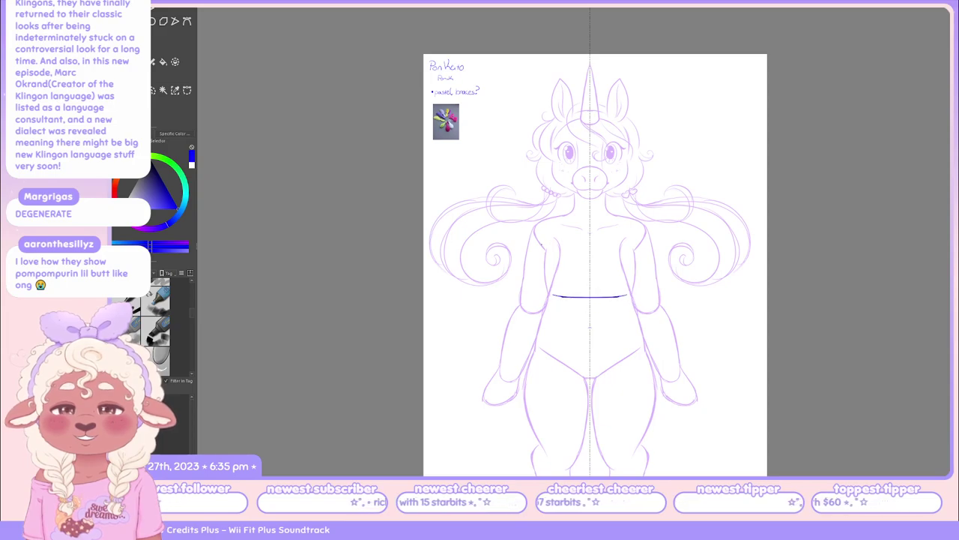
{"action": "key", "text": "ctrl+z"}
Outline the undergarment in blue with a top edge across the chest, side contours and a V-shaped line at the hips
{"action": "left_click_drag", "start_coordinate": [541, 246], "coordinate": [638, 247]}
{"action": "left_click_drag", "start_coordinate": [545, 252], "coordinate": [535, 343]}
{"action": "key", "text": "ctrl+z"}
{"action": "mouse_move", "coordinate": [545, 253]}
{"action": "left_mouse_down"}
{"action": "mouse_move", "coordinate": [532, 347]}
{"action": "mouse_move", "coordinate": [590, 377]}
{"action": "left_mouse_up"}
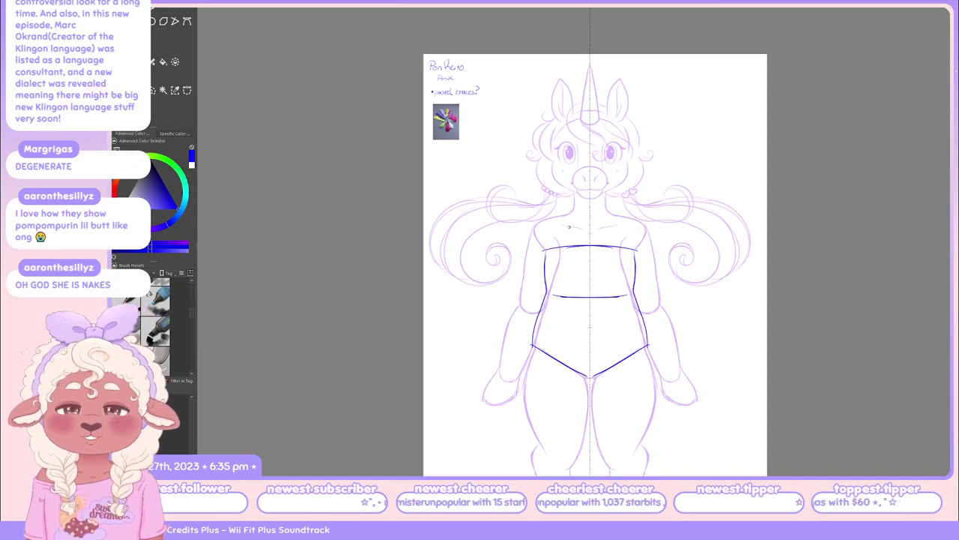
Draw two shoulder straps from the unicorn's shoulders down to the chest line
{"action": "left_click_drag", "start_coordinate": [549, 222], "coordinate": [546, 247]}
{"action": "left_click_drag", "start_coordinate": [626, 224], "coordinate": [631, 248]}
{"action": "left_click_drag", "start_coordinate": [561, 215], "coordinate": [567, 245]}
{"action": "left_click_drag", "start_coordinate": [621, 216], "coordinate": [615, 244]}
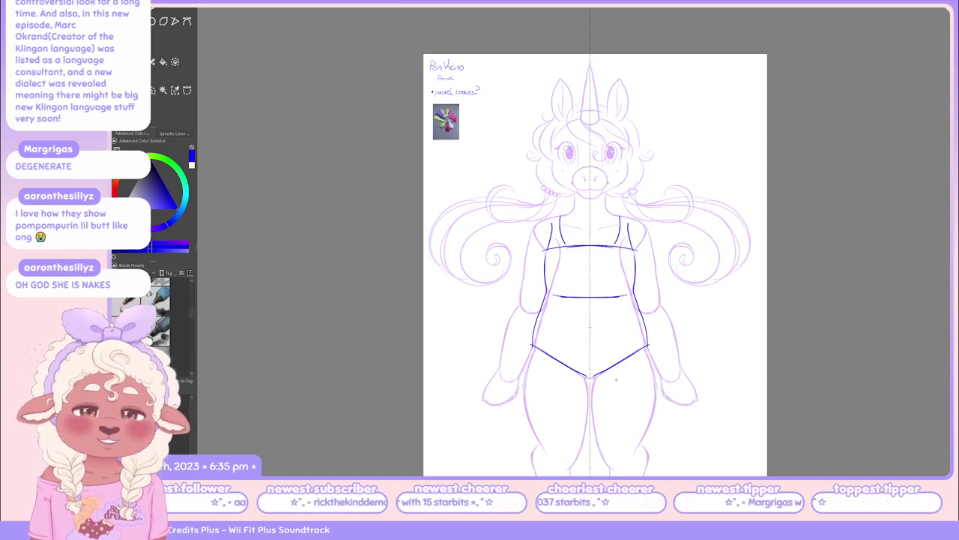
Try a new blue contour stroke from the unicorn's waist down over the outer hip
{"action": "scroll", "coordinate": [616, 384], "scroll_direction": "up", "scroll_amount": 3}
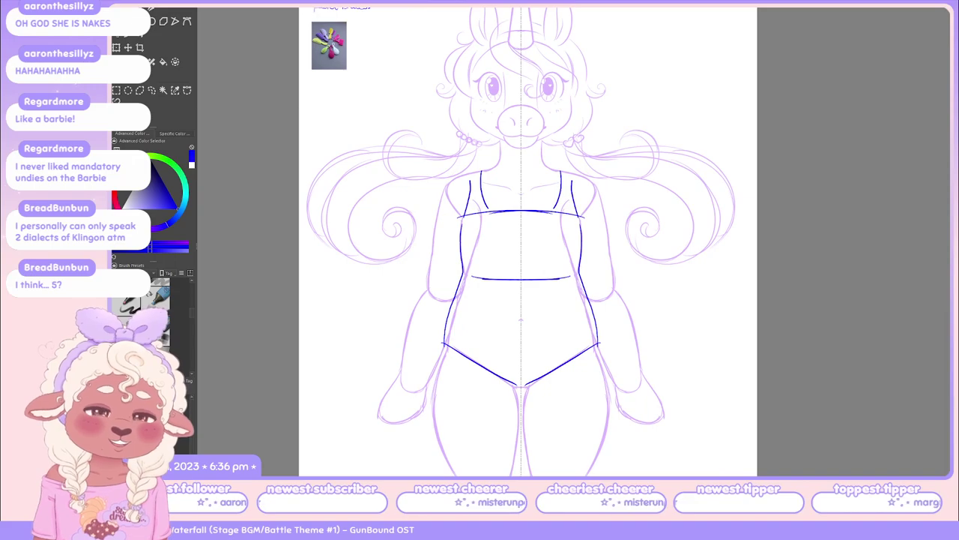
{"action": "scroll", "coordinate": [617, 368], "scroll_direction": "down", "scroll_amount": 2}
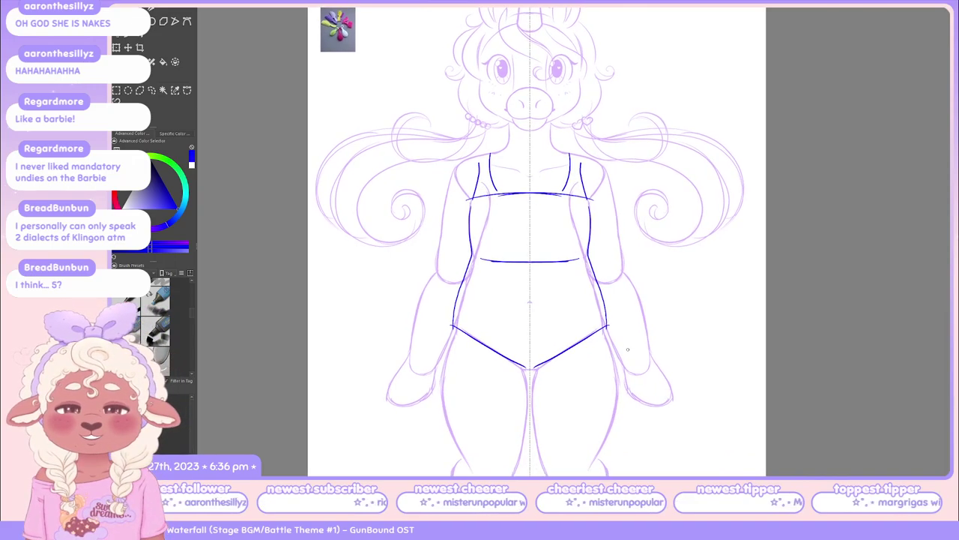
{"action": "scroll", "coordinate": [656, 320], "scroll_direction": "down", "scroll_amount": 1}
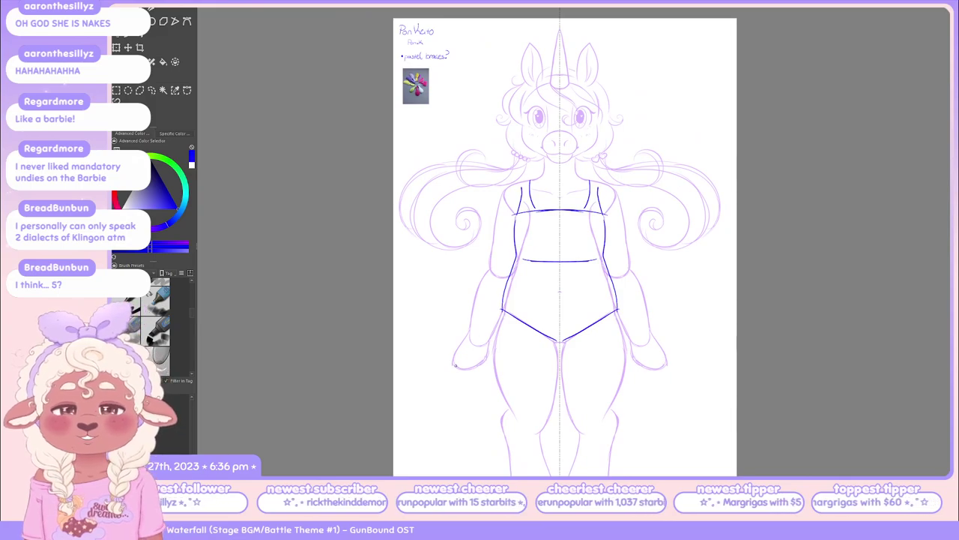
{"action": "scroll", "coordinate": [477, 359], "scroll_direction": "up", "scroll_amount": 2}
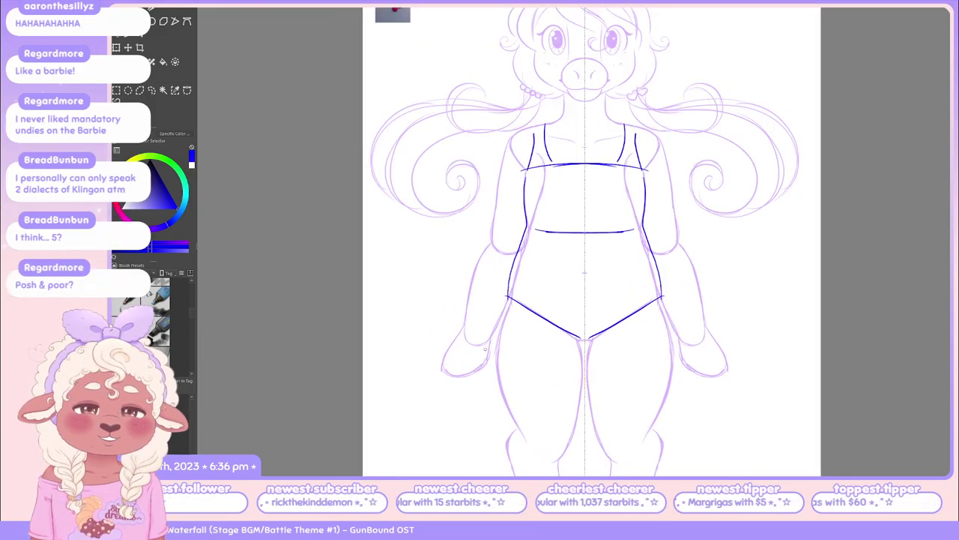
{"action": "left_click_drag", "start_coordinate": [517, 347], "coordinate": [540, 337]}
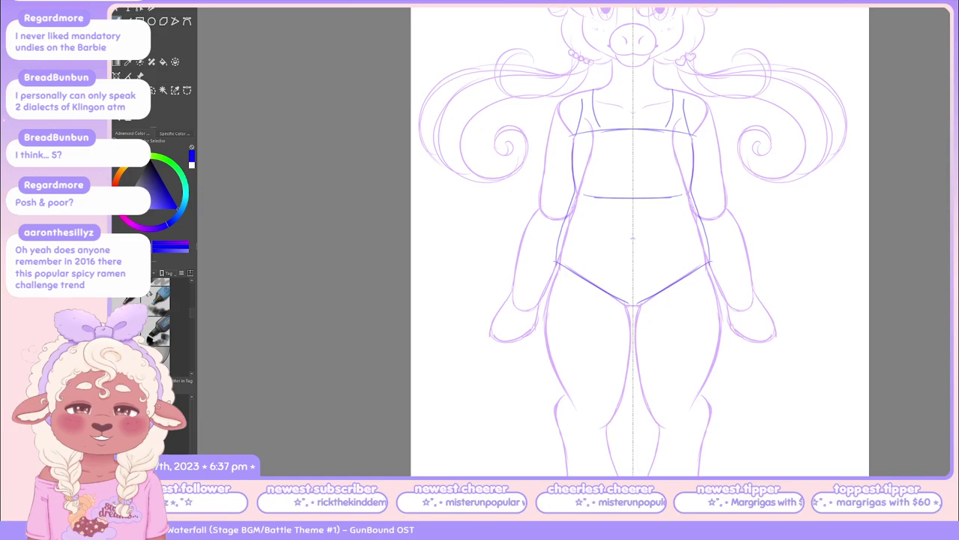
{"action": "left_click_drag", "start_coordinate": [819, 230], "coordinate": [762, 241]}
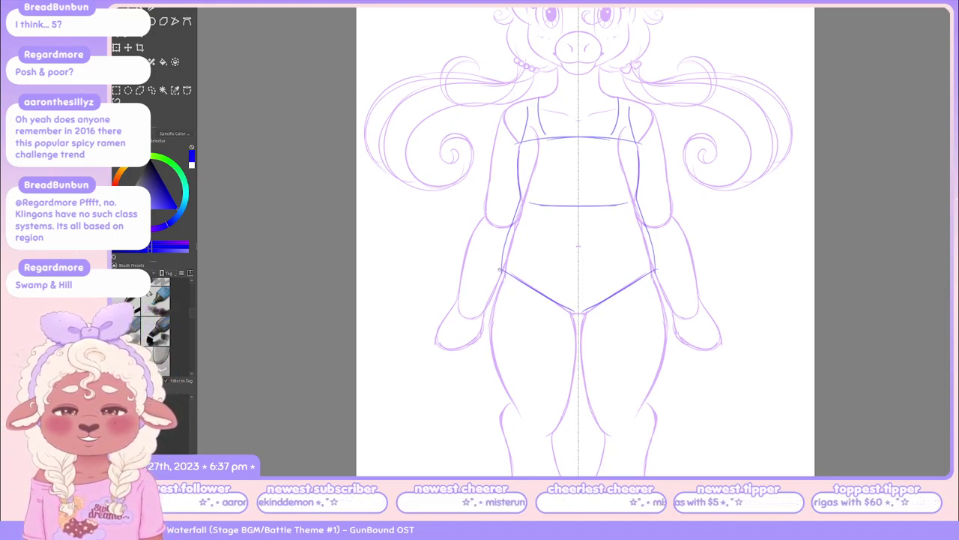
{"action": "left_click_drag", "start_coordinate": [500, 268], "coordinate": [493, 320]}
{"action": "key", "text": "ctrl+z"}
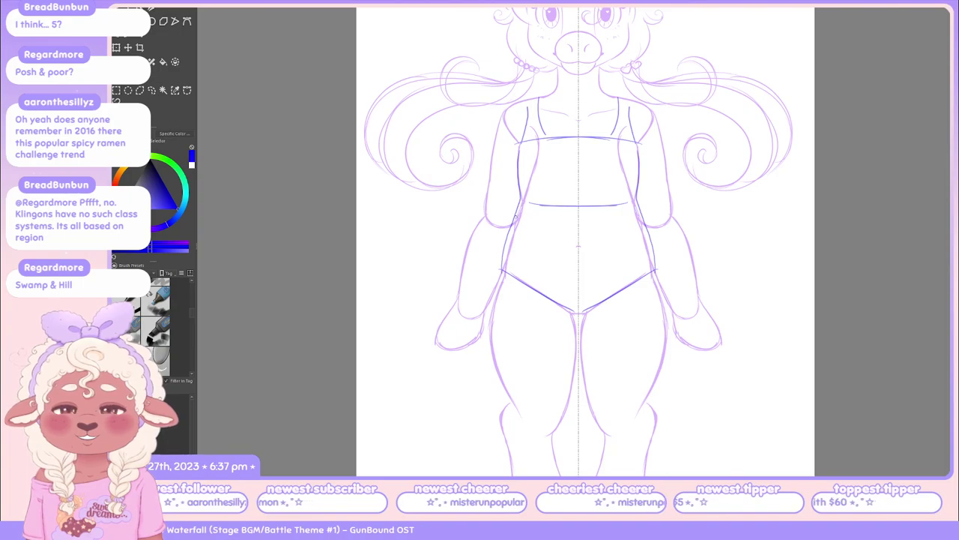
{"action": "left_click_drag", "start_coordinate": [517, 204], "coordinate": [484, 307]}
{"action": "key", "text": "ctrl+z"}
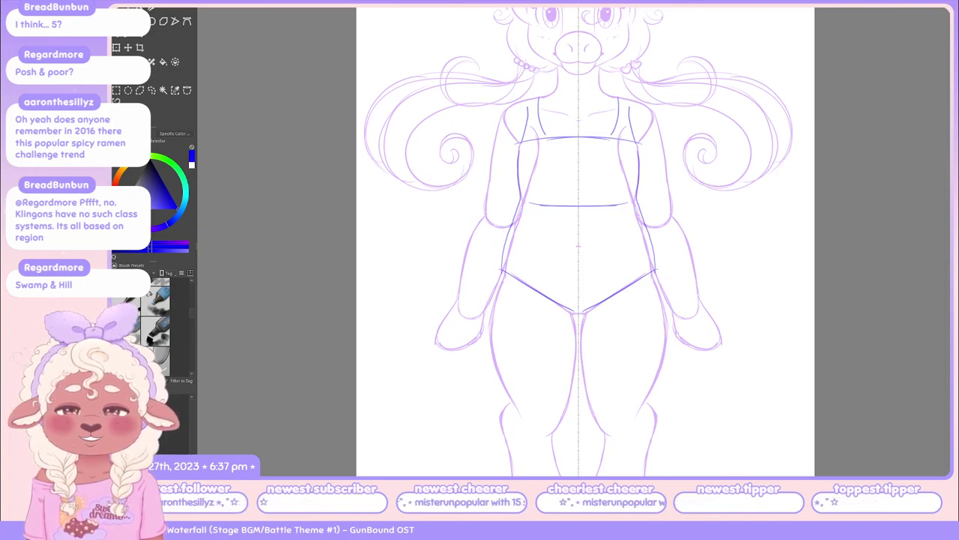
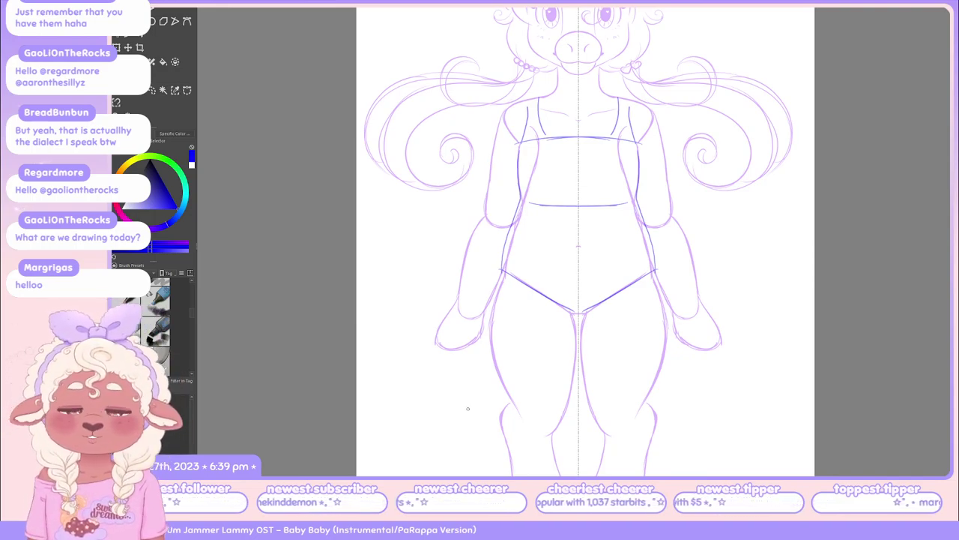
Review the unicorn's accessories, necklaces and ruffled dress, and restore the sailor collar strokes on the top
{"action": "scroll", "coordinate": [621, 264], "scroll_direction": "up", "scroll_amount": 2}
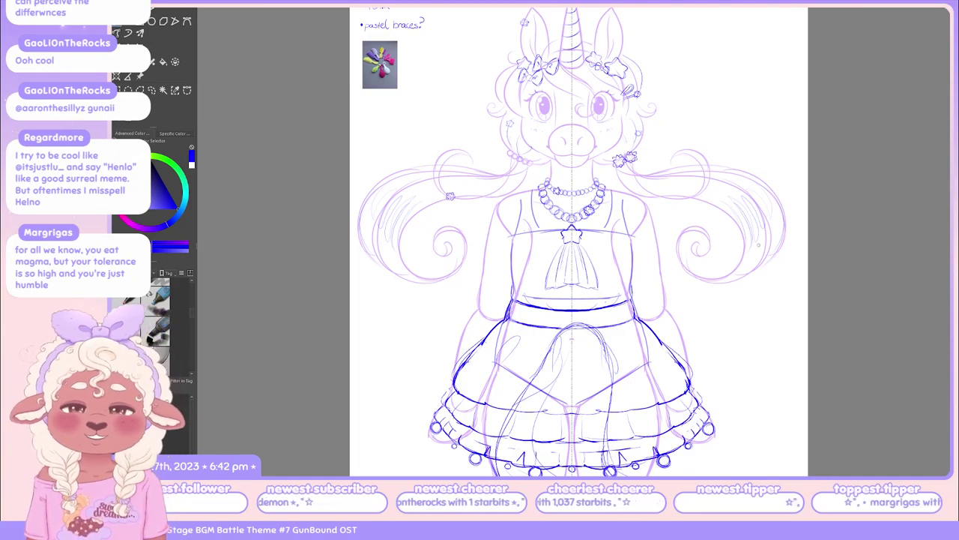
{"action": "scroll", "coordinate": [758, 244], "scroll_direction": "down", "scroll_amount": 2}
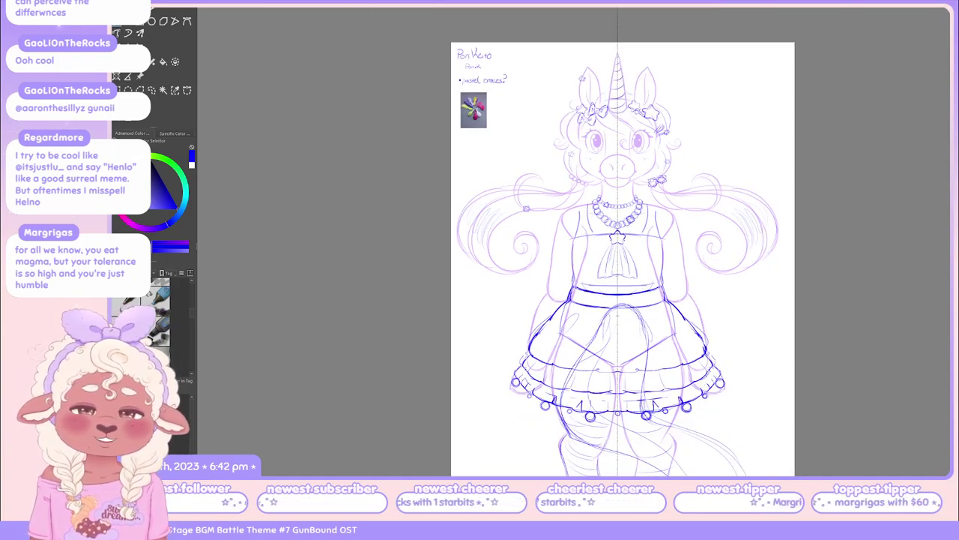
{"action": "scroll", "coordinate": [813, 249], "scroll_direction": "up", "scroll_amount": 2}
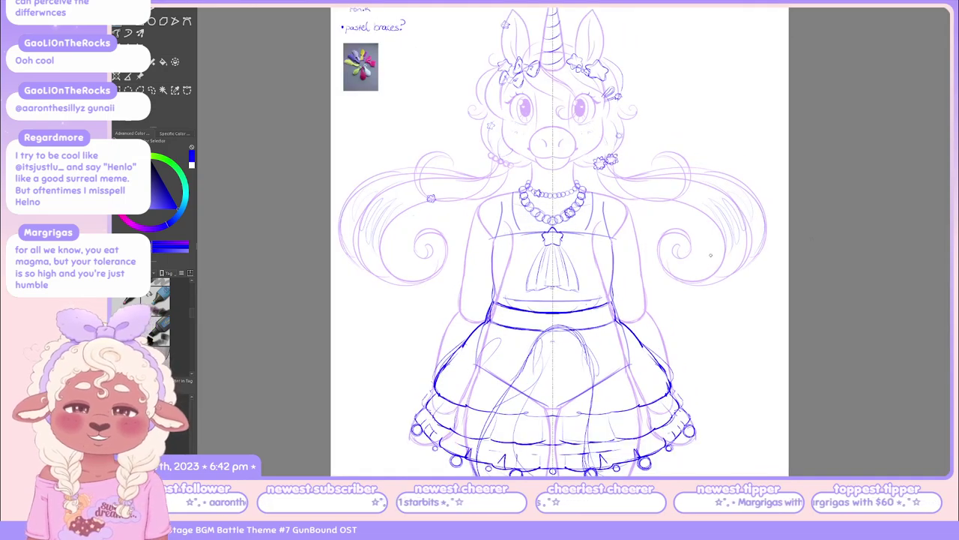
{"action": "scroll", "coordinate": [710, 255], "scroll_direction": "up", "scroll_amount": 3}
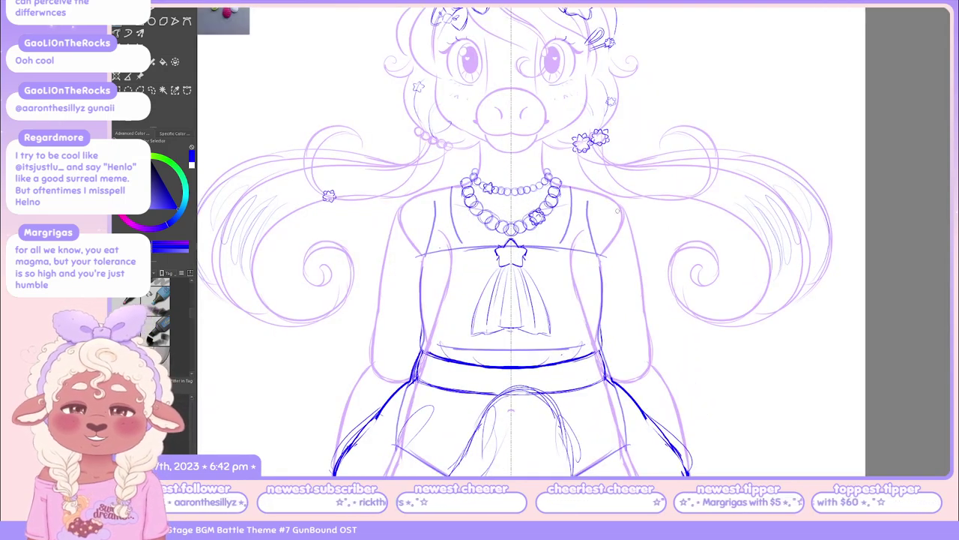
{"action": "left_click_drag", "start_coordinate": [618, 209], "coordinate": [688, 253]}
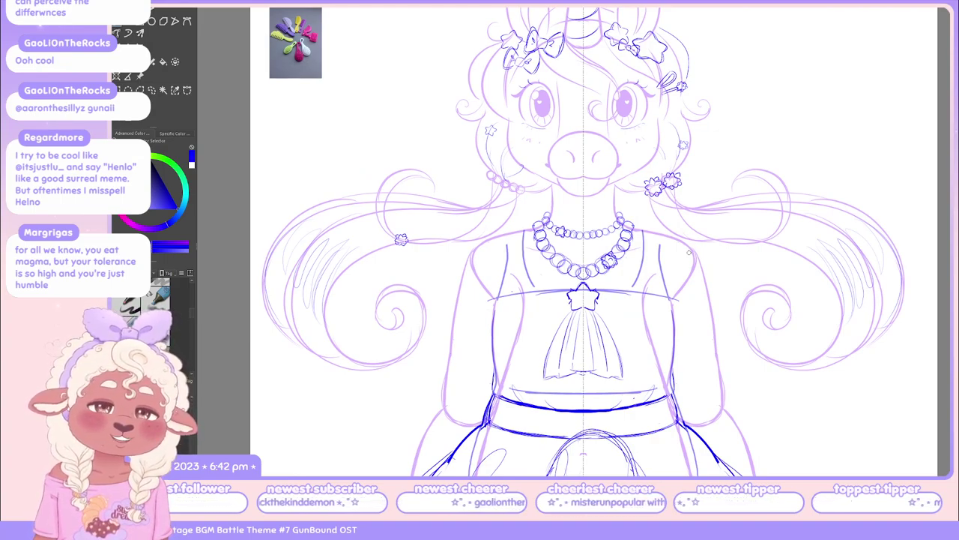
{"action": "scroll", "coordinate": [689, 252], "scroll_direction": "down", "scroll_amount": 3}
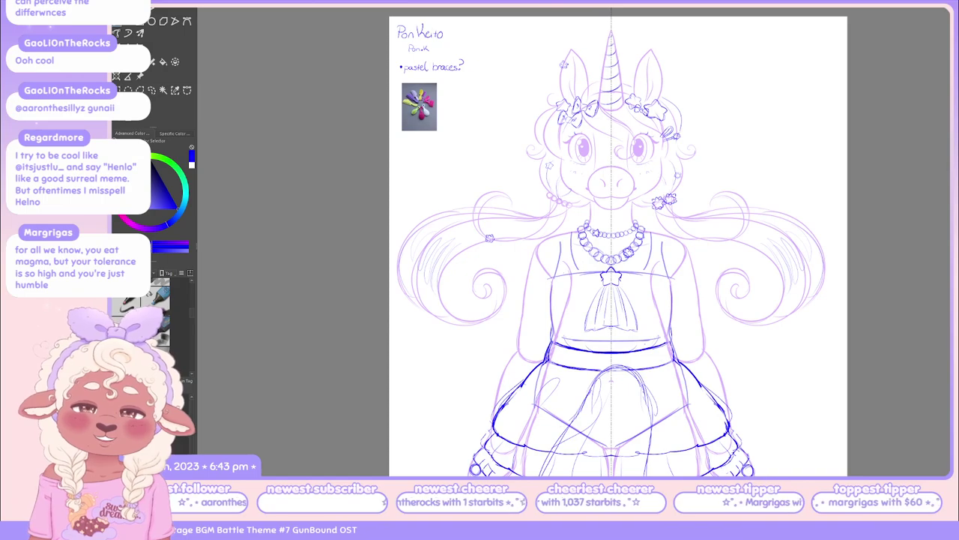
{"action": "key", "text": "ctrl+y"}
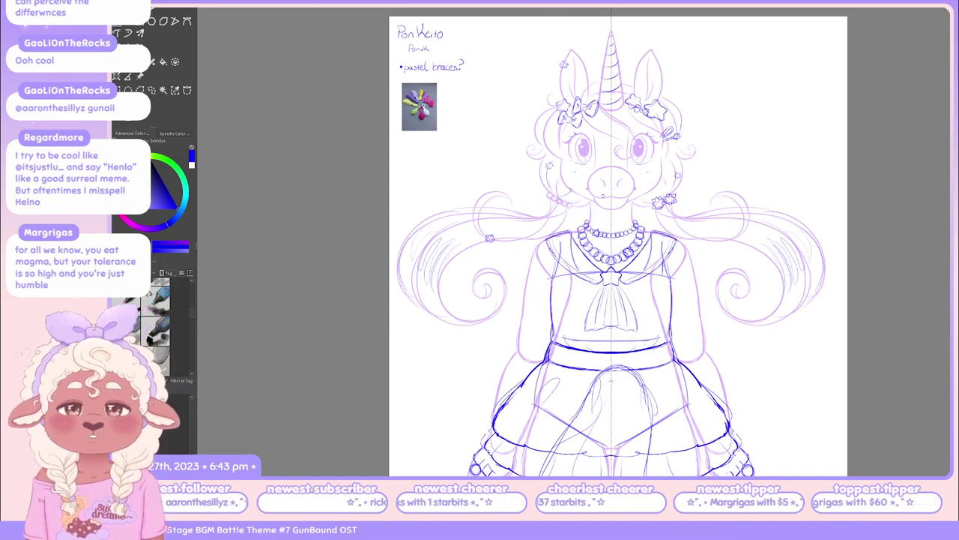
{"action": "scroll", "coordinate": [614, 247], "scroll_direction": "down", "scroll_amount": 2}
{"action": "scroll", "coordinate": [592, 248], "scroll_direction": "down", "scroll_amount": 2}
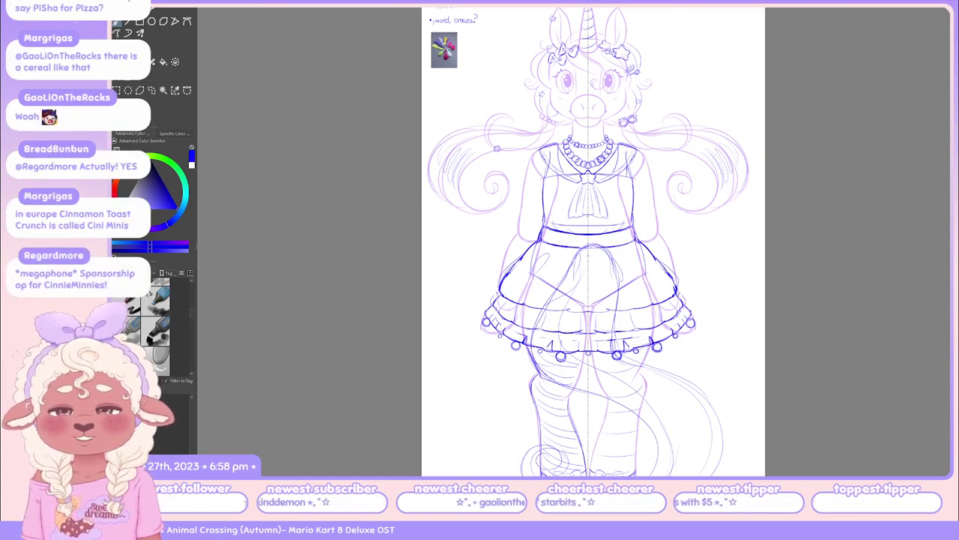
Bring up the Nestlé Cini Minis cereal box picture and look at it closely
{"action": "key", "text": "ctrl+v"}
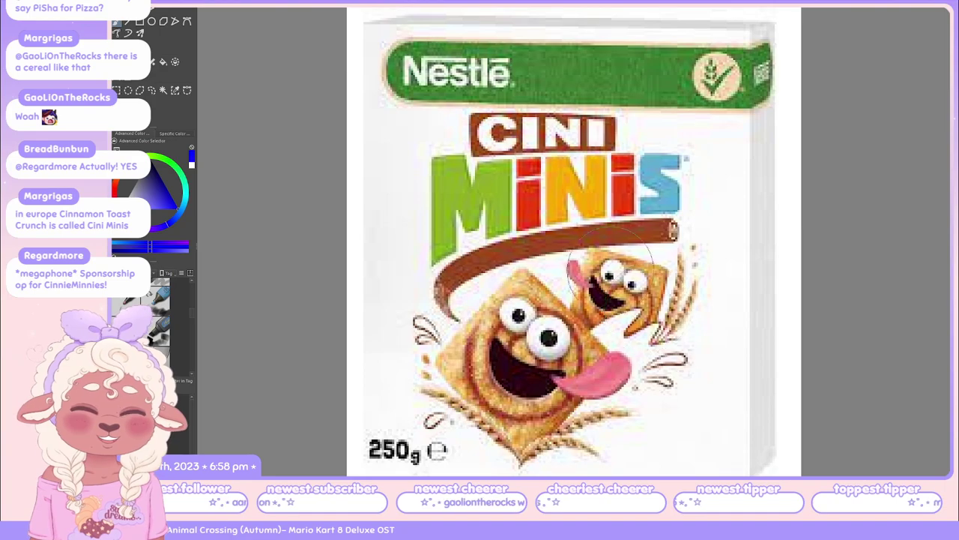
{"action": "left_click_drag", "start_coordinate": [829, 155], "coordinate": [758, 192]}
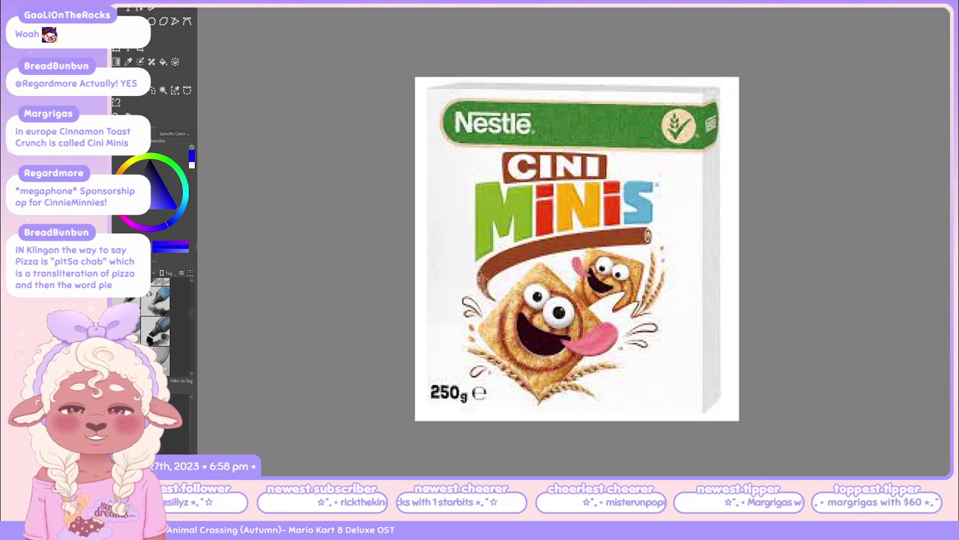
{"action": "scroll", "coordinate": [723, 249], "scroll_direction": "up", "scroll_amount": 2}
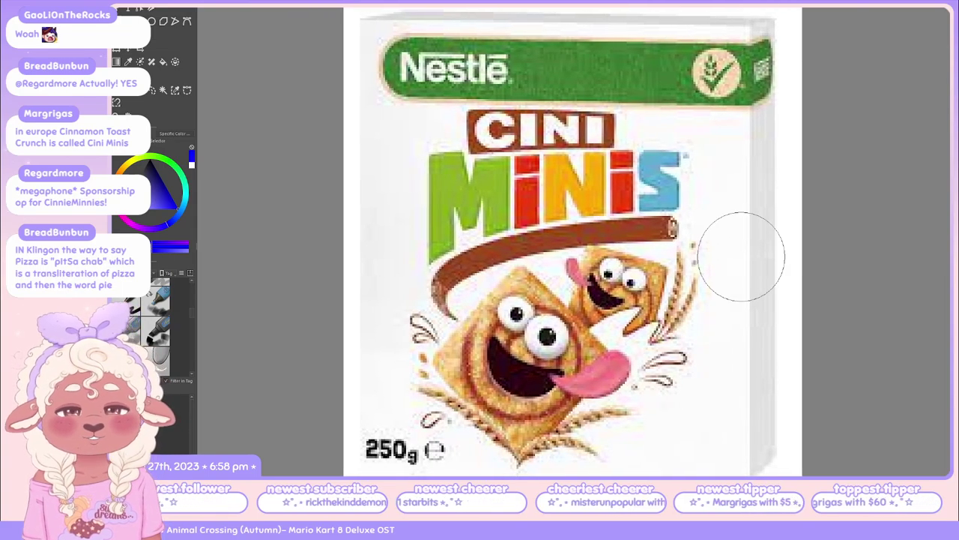